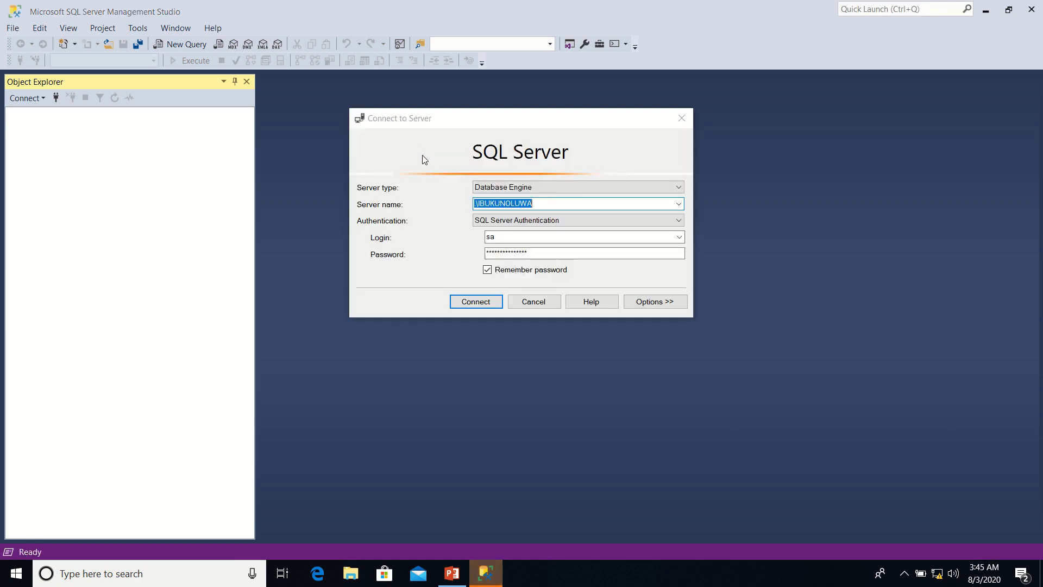
# Re-enter the local named instance as the server name for the connection
pyautogui.moveTo(496, 5)
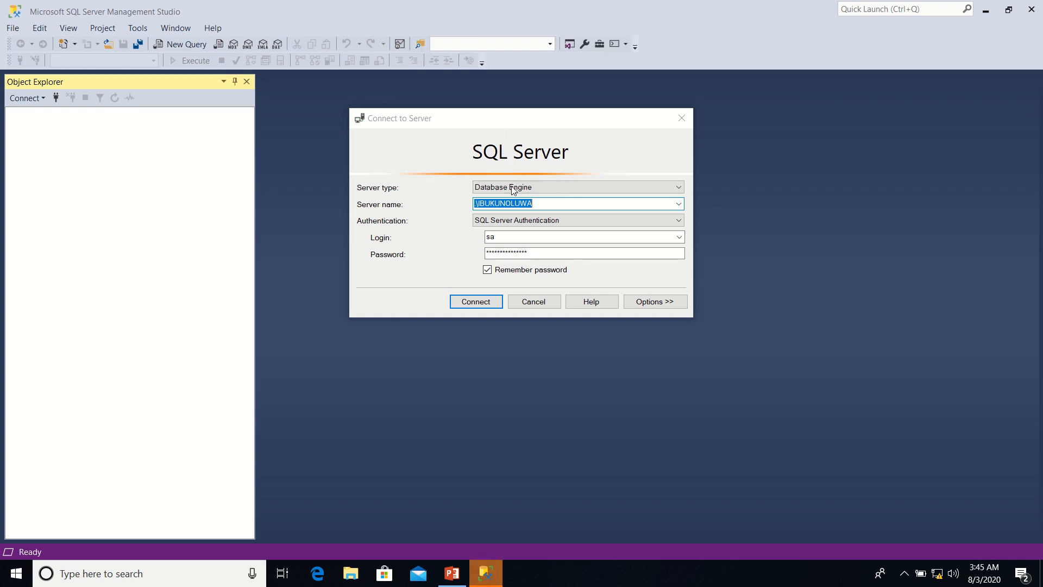
pyautogui.click(549, 203)
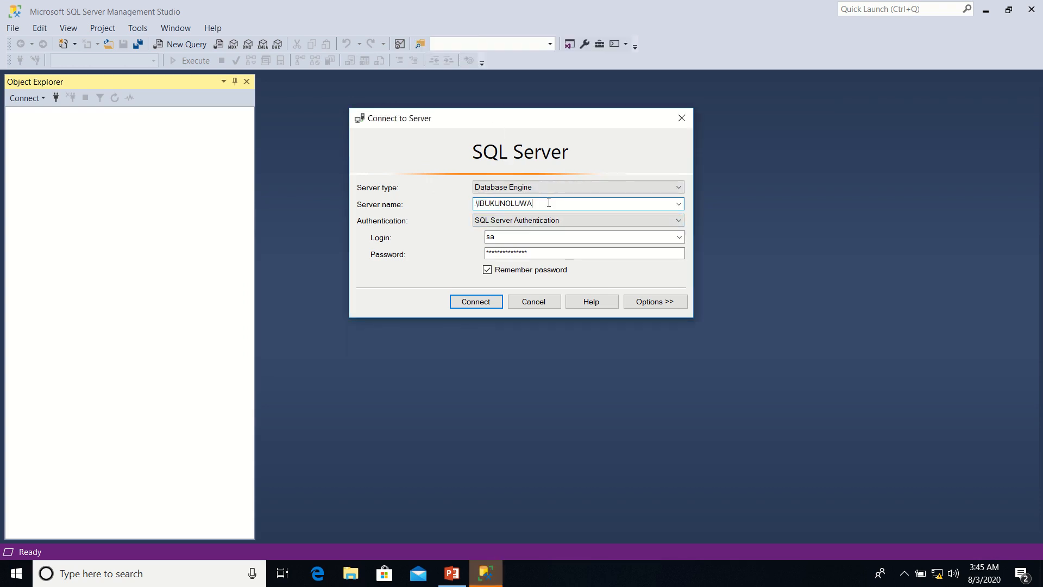
pyautogui.press('BackSpace')
pyautogui.press('BackSpace')
pyautogui.press('BackSpace')
pyautogui.press('BackSpace')
pyautogui.press('BackSpace')
pyautogui.press('BackSpace')
pyautogui.press('BackSpace')
pyautogui.press('BackSpace')
pyautogui.press('BackSpace')
pyautogui.press('BackSpace')
pyautogui.press('BackSpace')
pyautogui.press('BackSpace')
pyautogui.press('BackSpace')
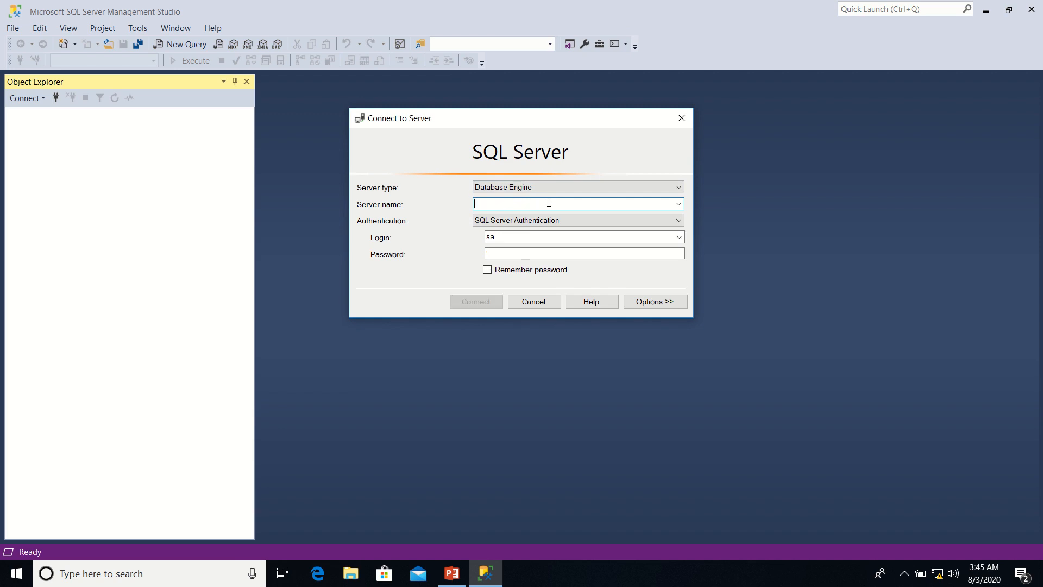
pyautogui.write('.\\IB')
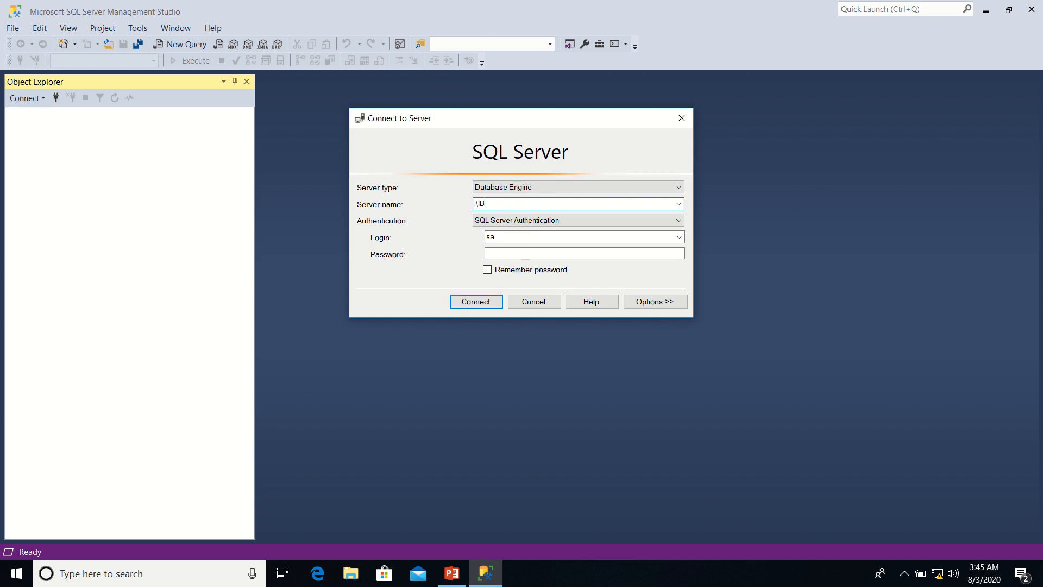
pyautogui.write('UKUNOLUWA')
# Log in to the server as sa with the account password and start connecting
pyautogui.click(510, 253)
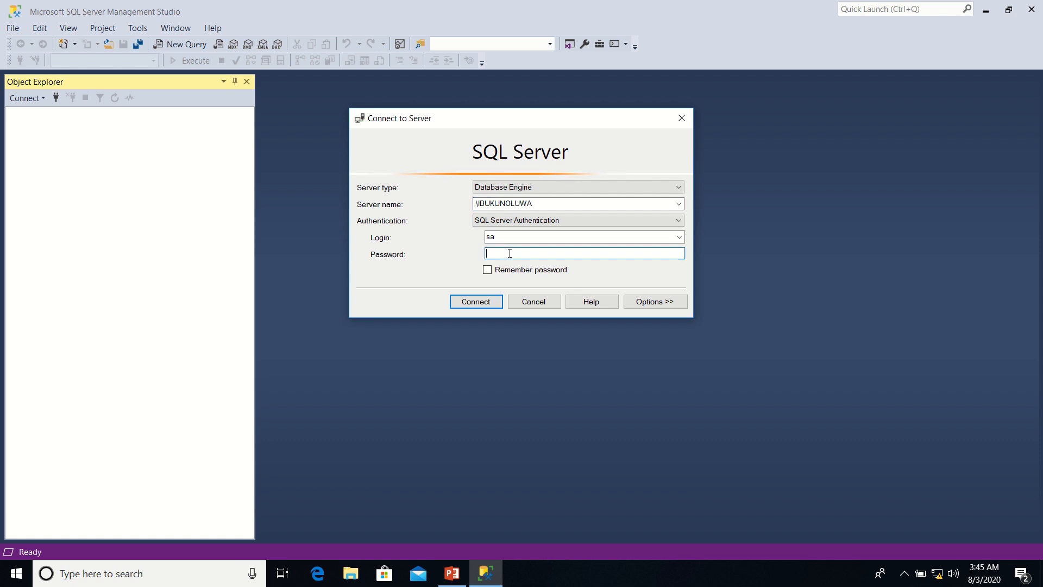
pyautogui.click(516, 237)
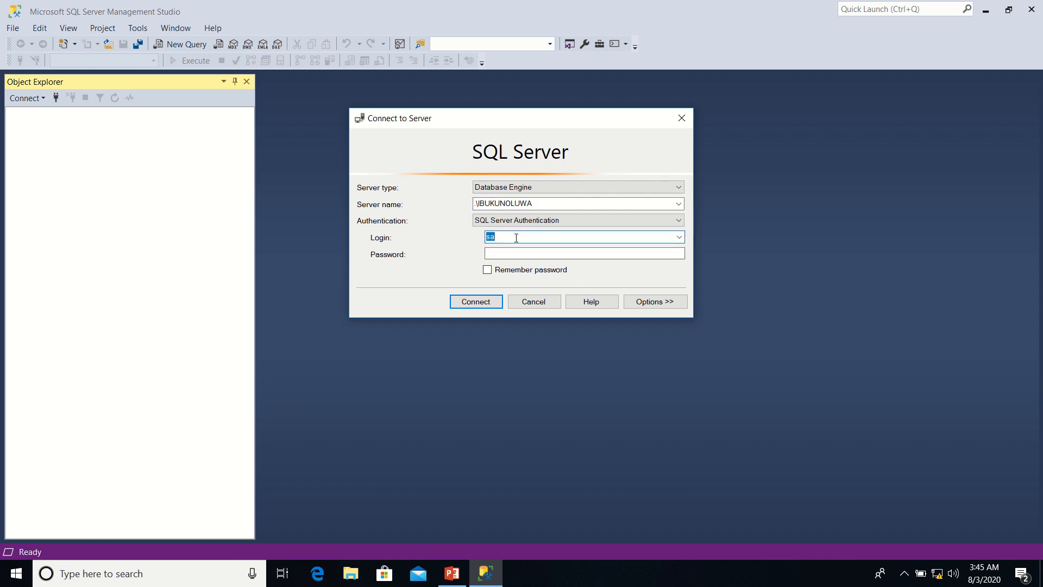
pyautogui.write('sa')
pyautogui.click(504, 253)
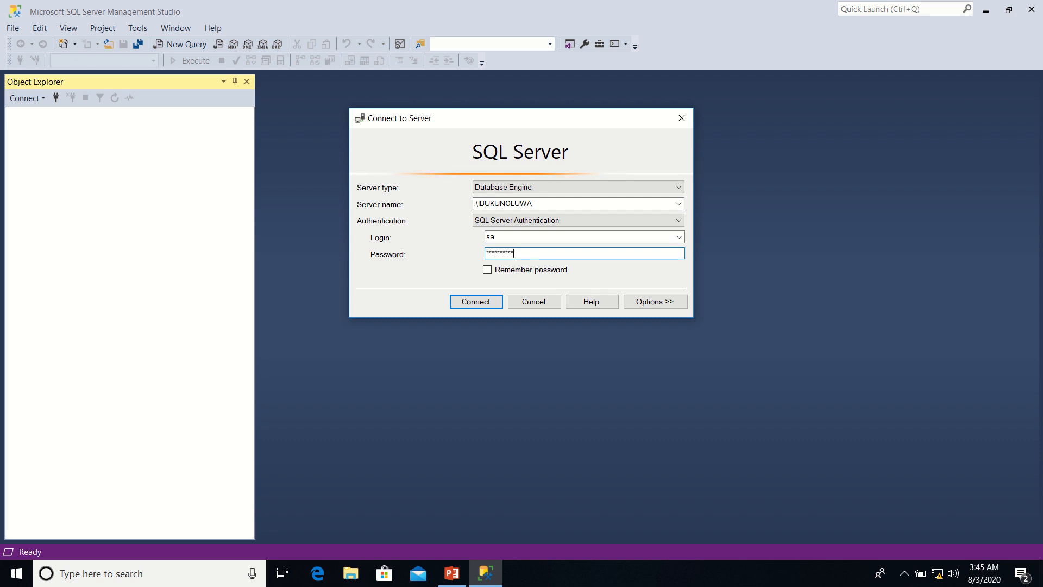
pyautogui.write('***************')
pyautogui.click(490, 306)
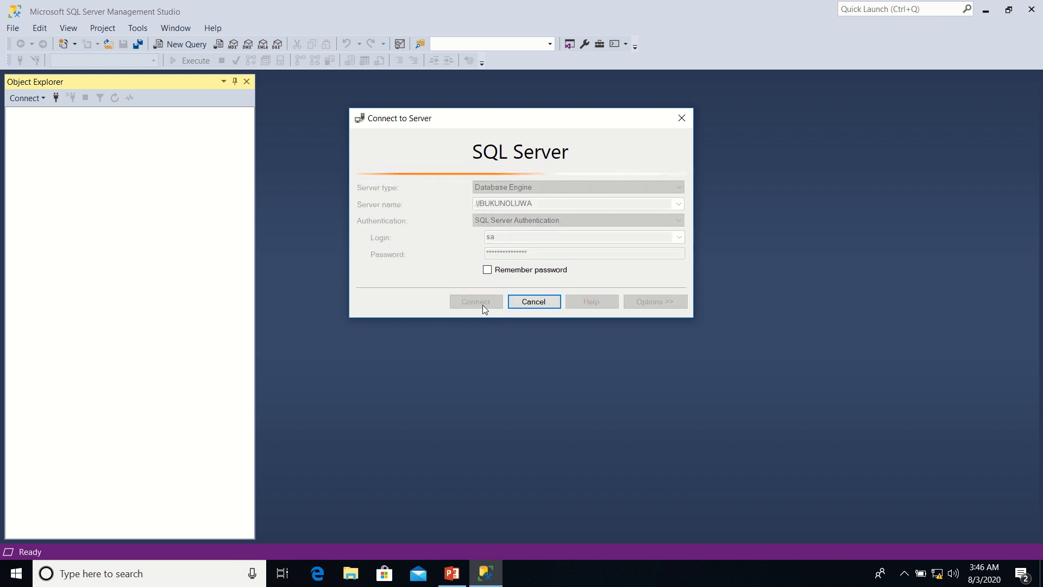
# Start the connecting instance's SQL Server service in the Windows Services app and switch back to SQL Server Management Studio
pyautogui.click(172, 578)
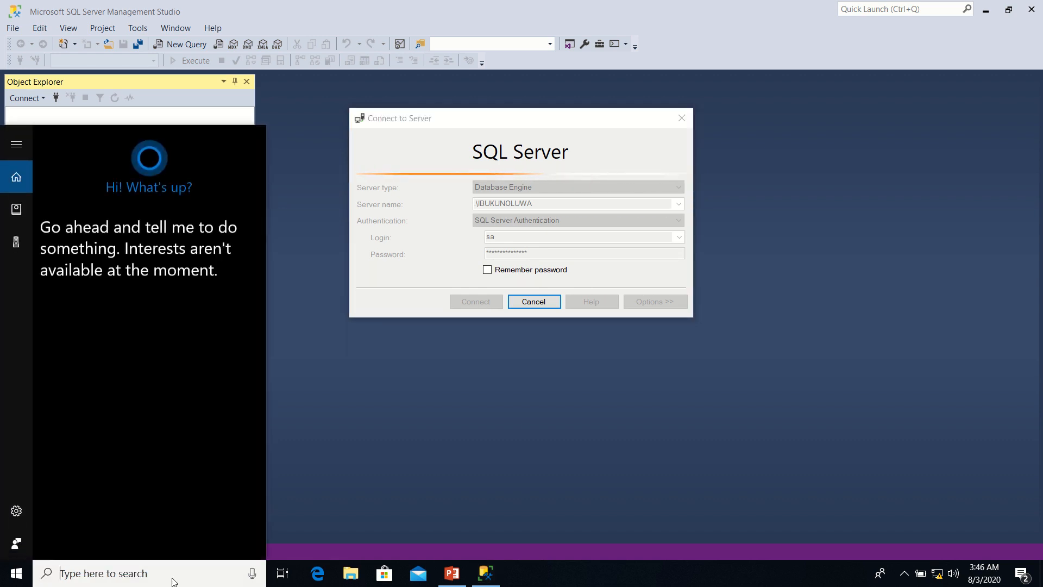
pyautogui.write('servi')
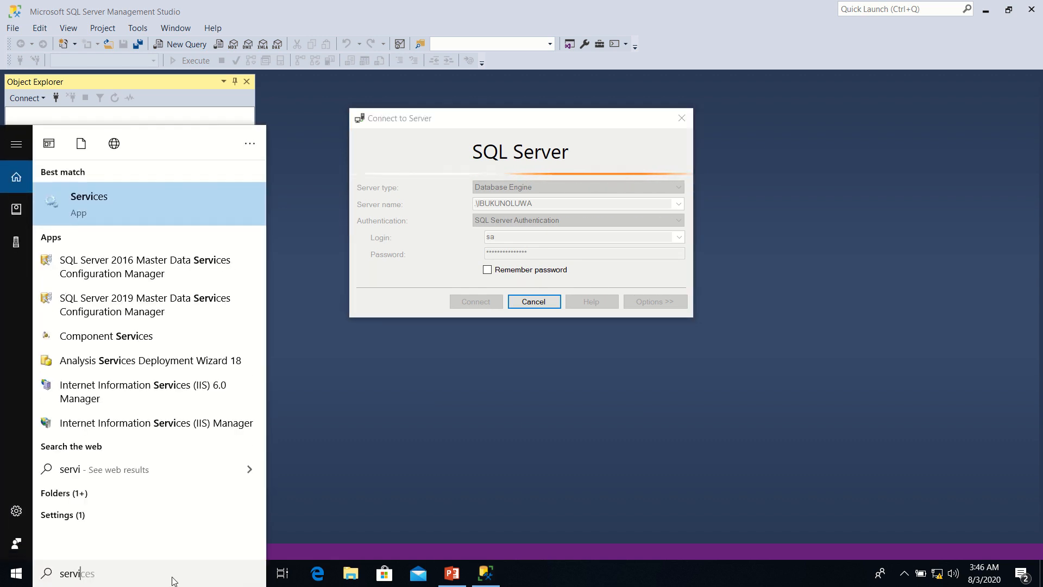
pyautogui.click(203, 205)
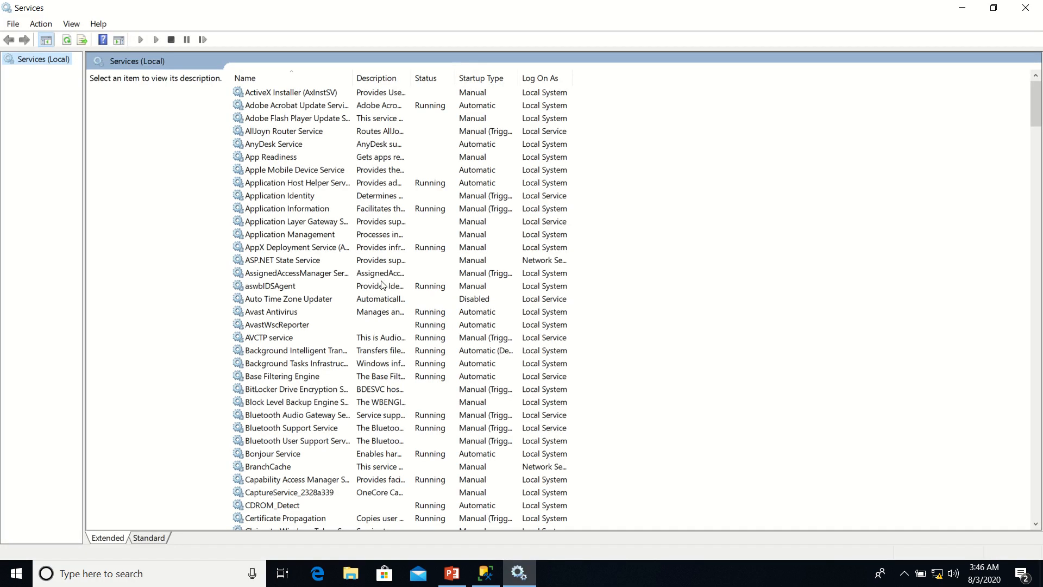
pyautogui.moveTo(1039, 119); pyautogui.dragTo(1039, 372)
pyautogui.click(299, 390)
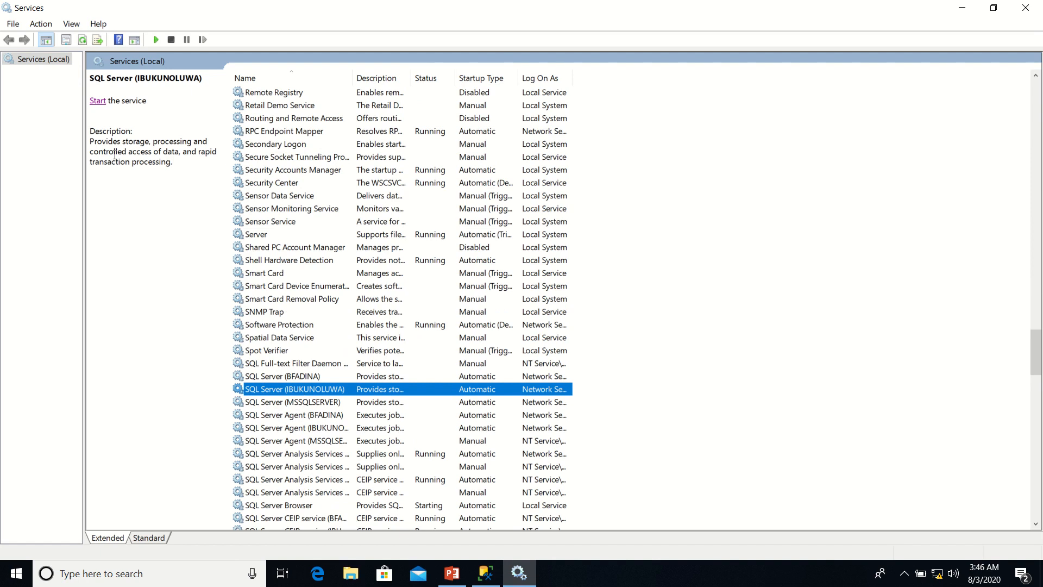
pyautogui.click(98, 101)
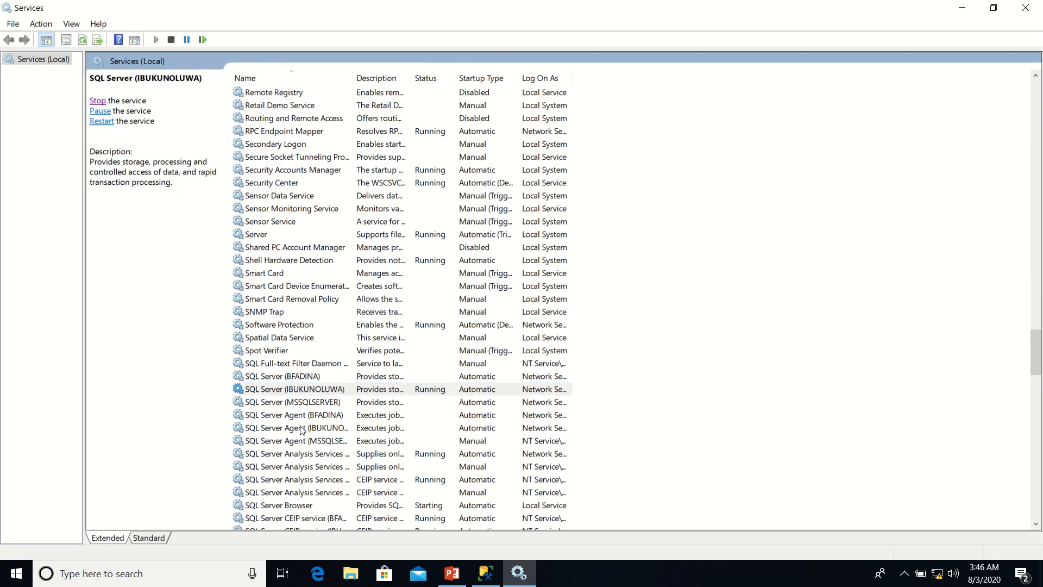
pyautogui.click(486, 577)
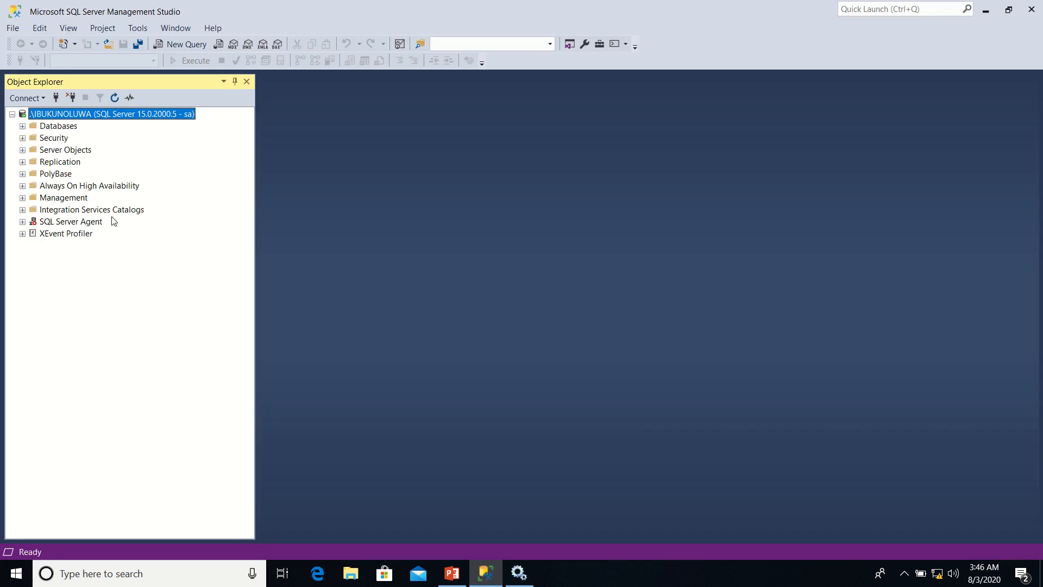
pyautogui.moveTo(412, 8)
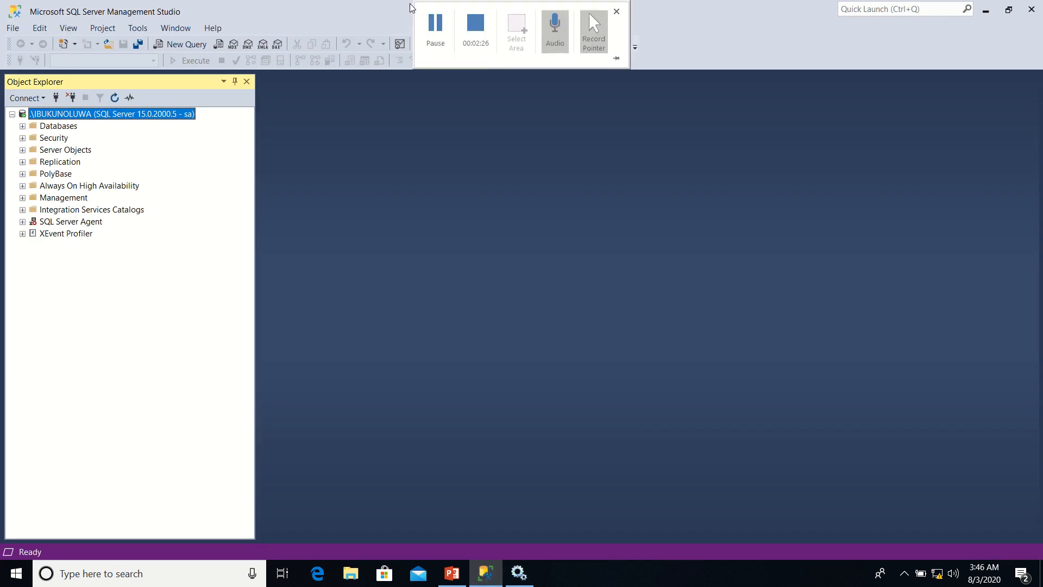
pyautogui.click(433, 34)
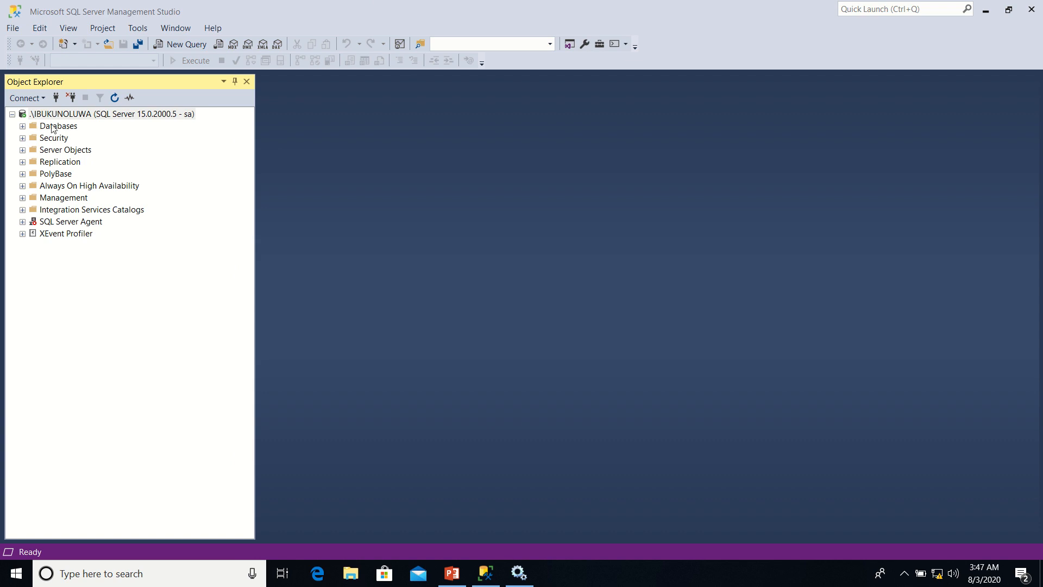
# Begin a new database on the connected server and name it SoccerLeagueDB
pyautogui.click(59, 127)
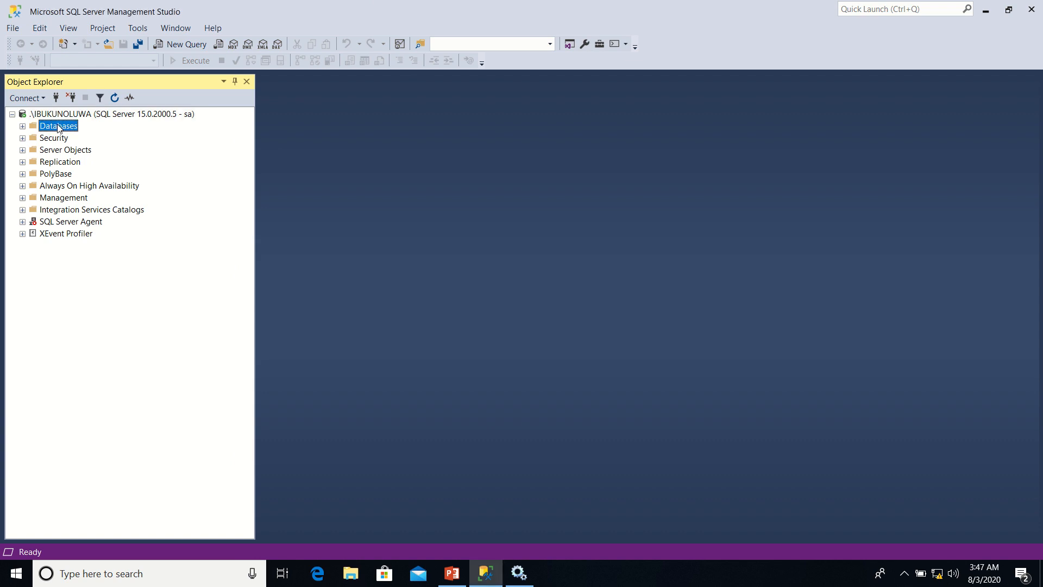
pyautogui.rightClick(59, 128)
pyautogui.click(49, 127)
pyautogui.rightClick(49, 127)
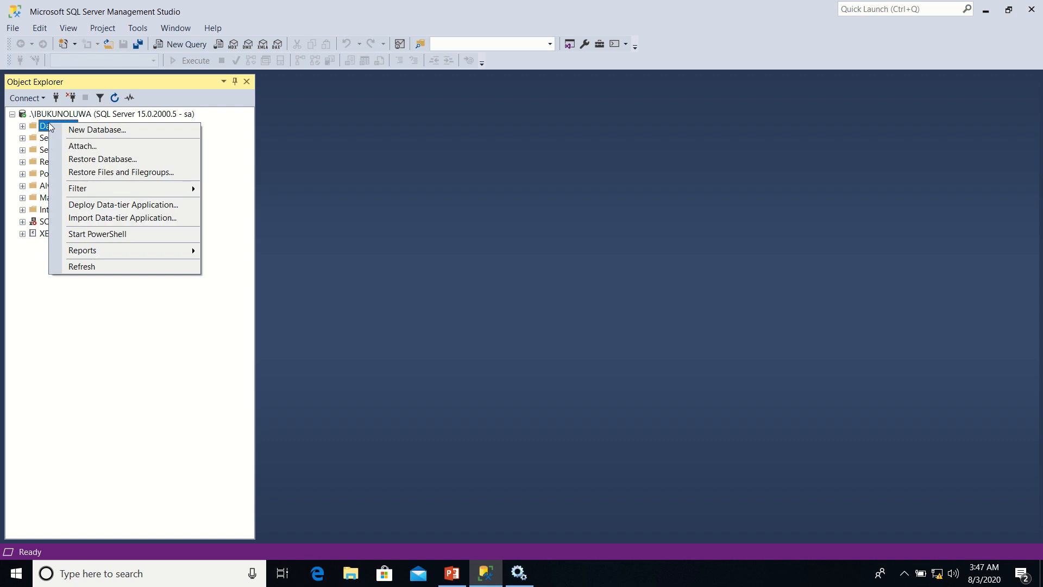
pyautogui.click(81, 130)
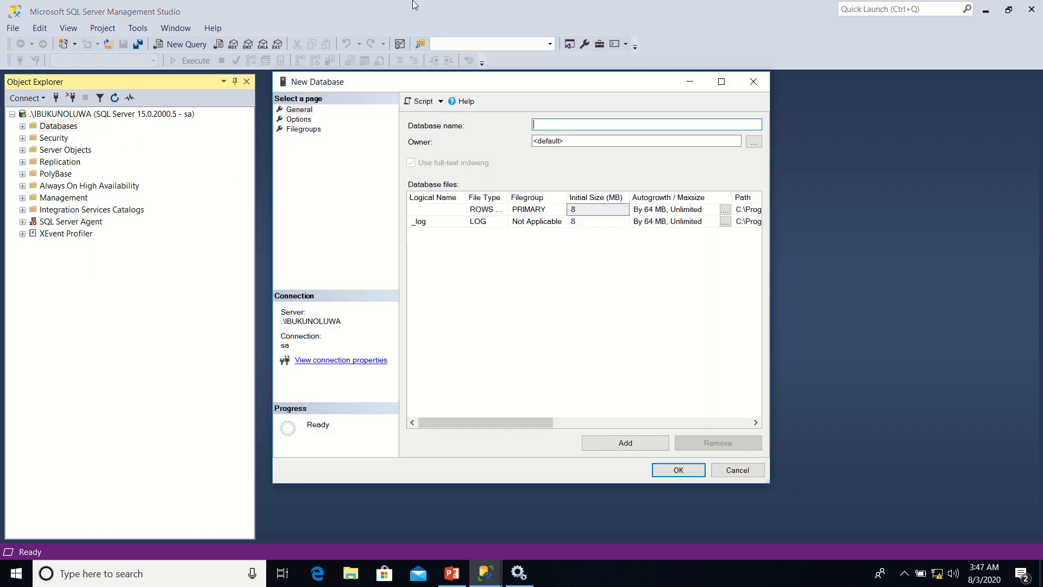
pyautogui.moveTo(413, 4)
pyautogui.write('SoccerLeag')
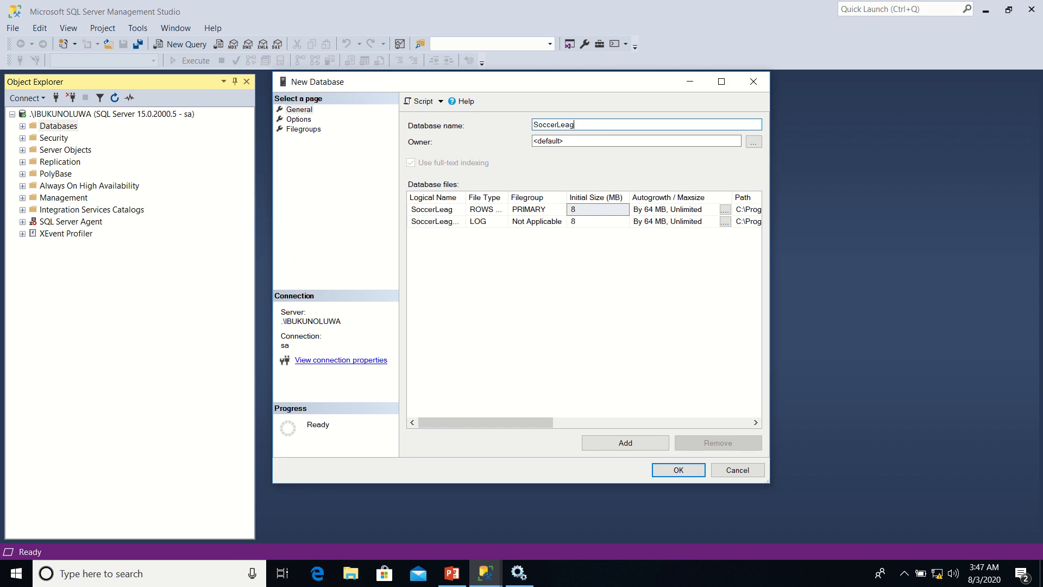
pyautogui.write('ueTra')
pyautogui.press('BackSpace')
pyautogui.press('BackSpace')
pyautogui.write('DB')
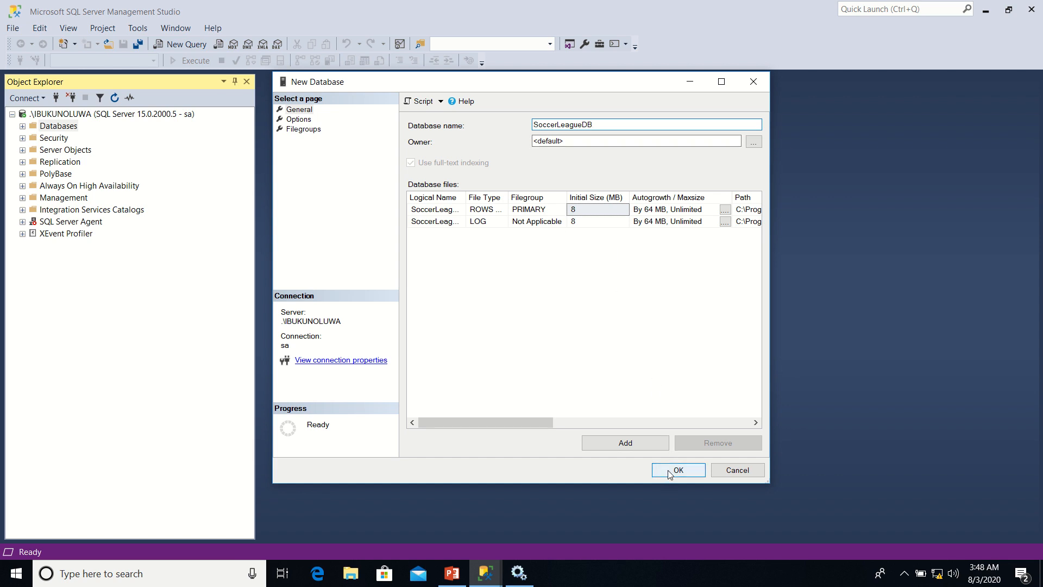
# Set the new database's owner to the sa login and create the database
pyautogui.click(754, 143)
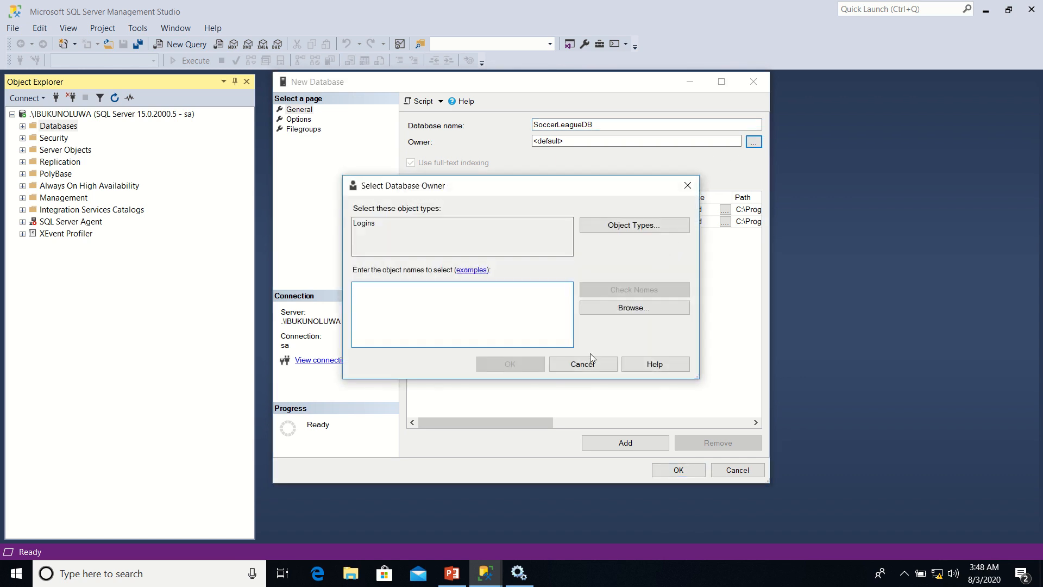
pyautogui.click(608, 308)
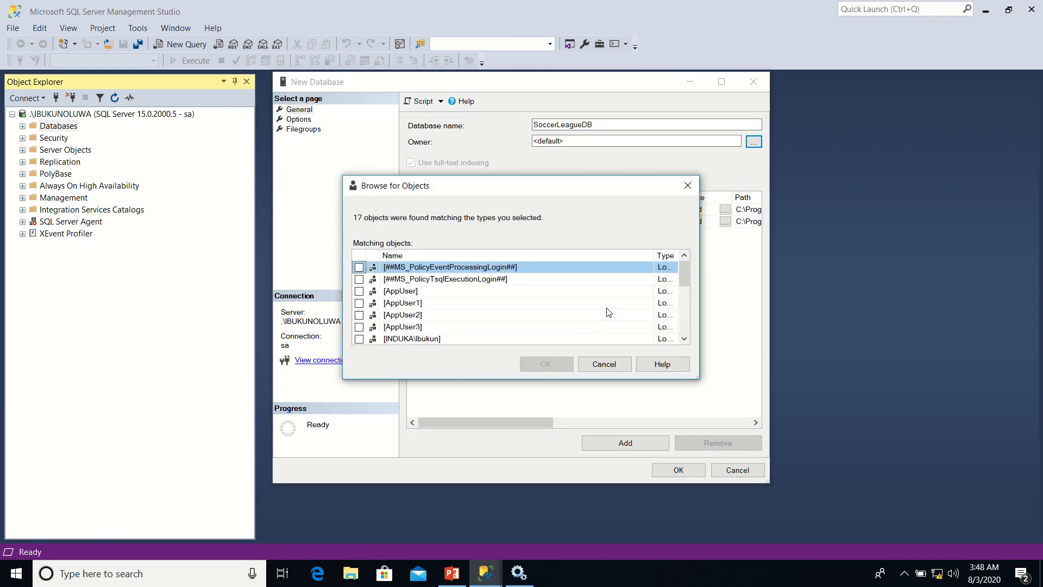
pyautogui.moveTo(684, 272); pyautogui.dragTo(686, 315)
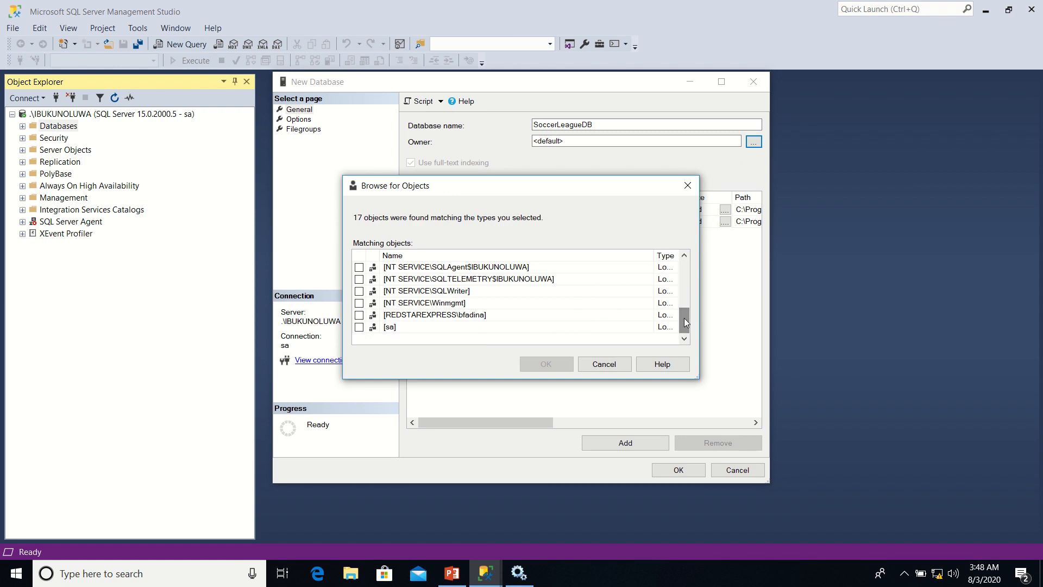
pyautogui.click(360, 328)
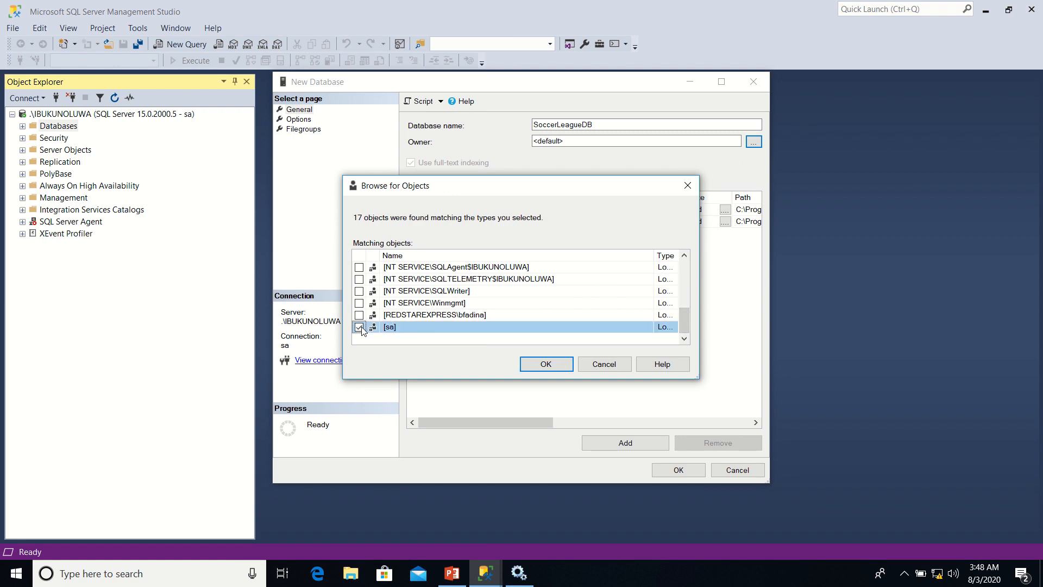
pyautogui.click(545, 365)
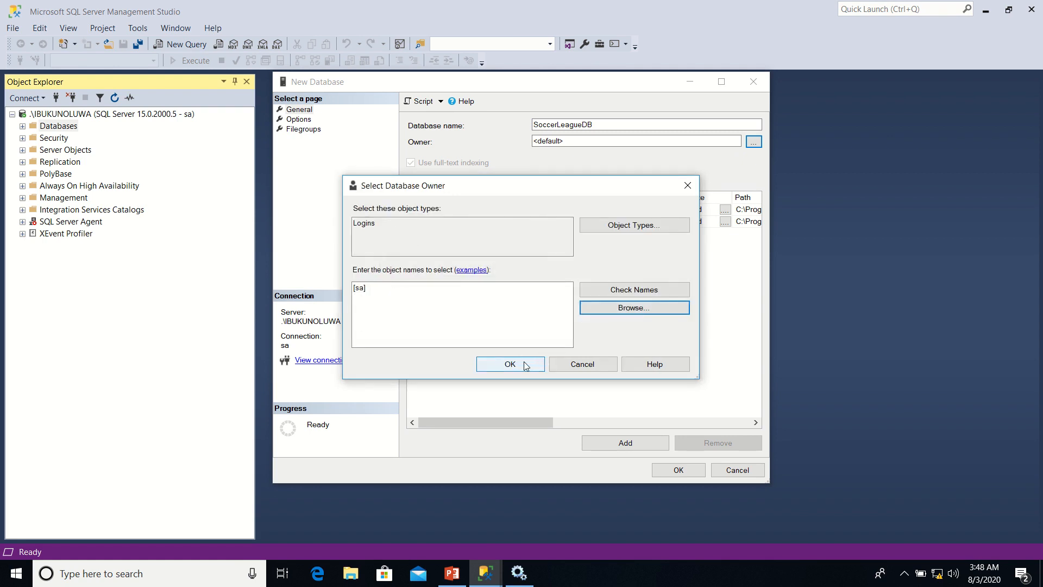
pyautogui.click(521, 363)
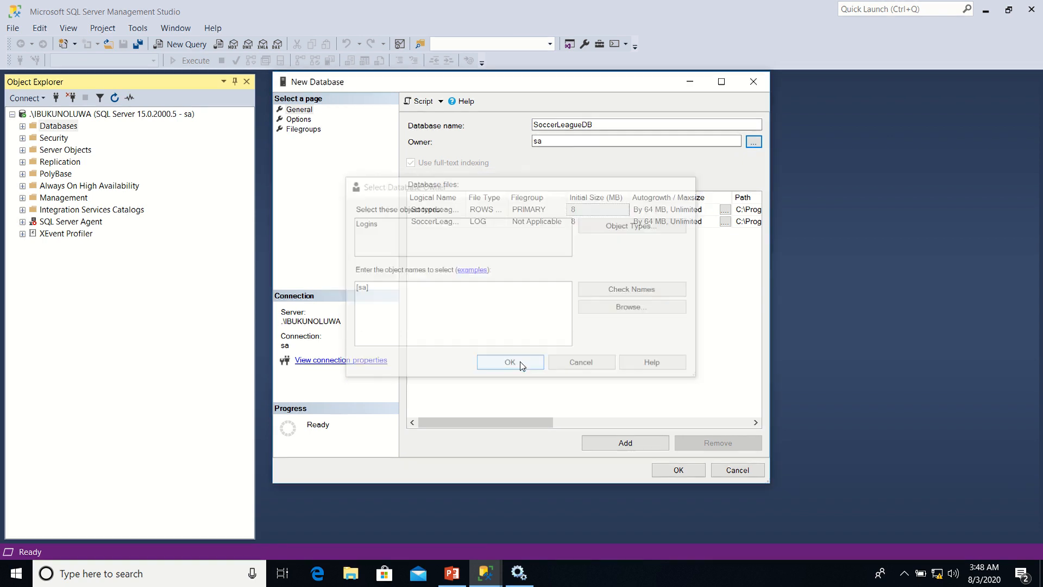
pyautogui.click(666, 474)
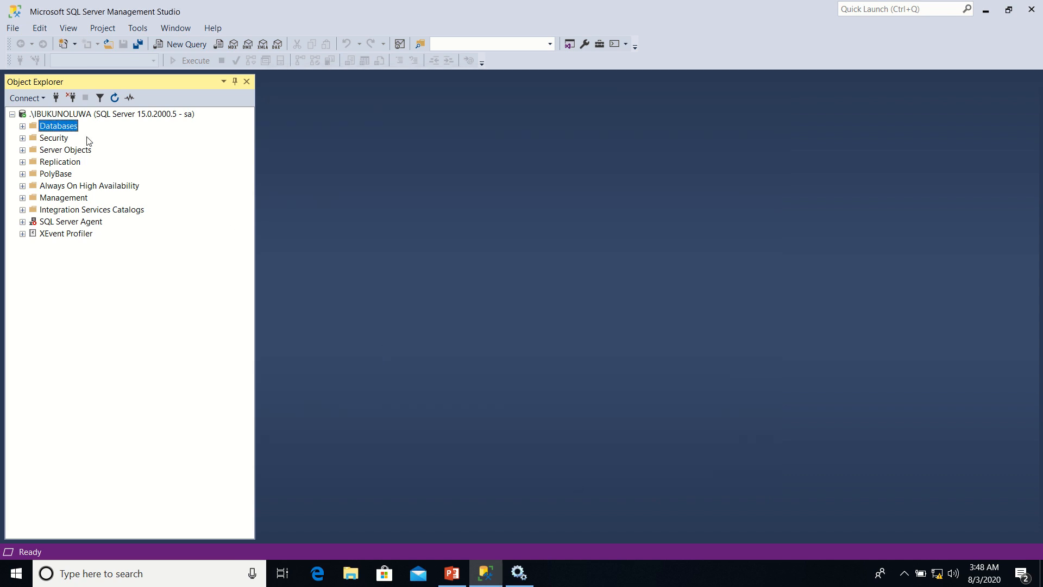
# Expand SoccerLeagueDB among the server's databases and start designing a new table in it
pyautogui.click(22, 127)
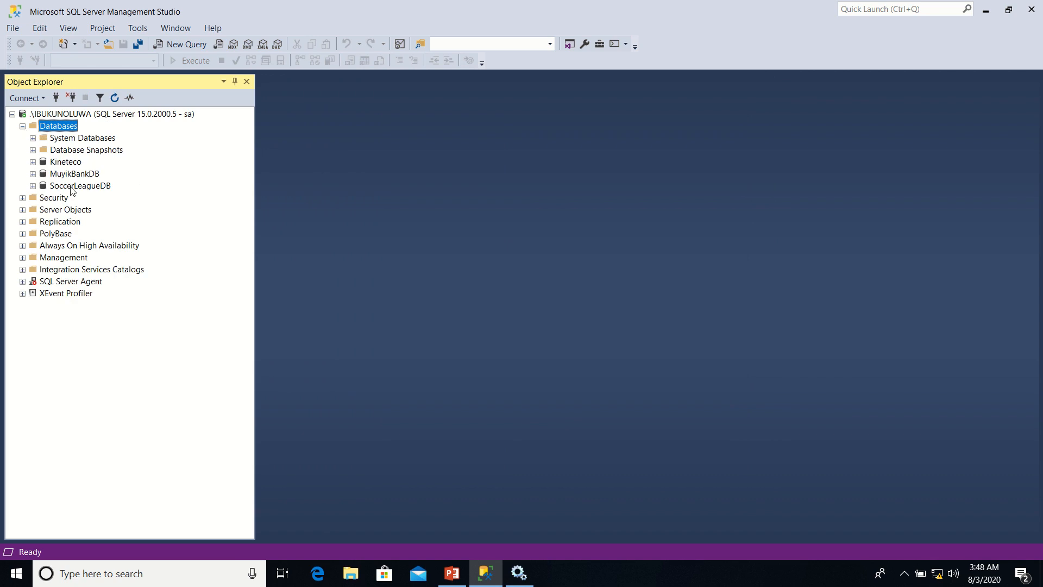
pyautogui.click(33, 185)
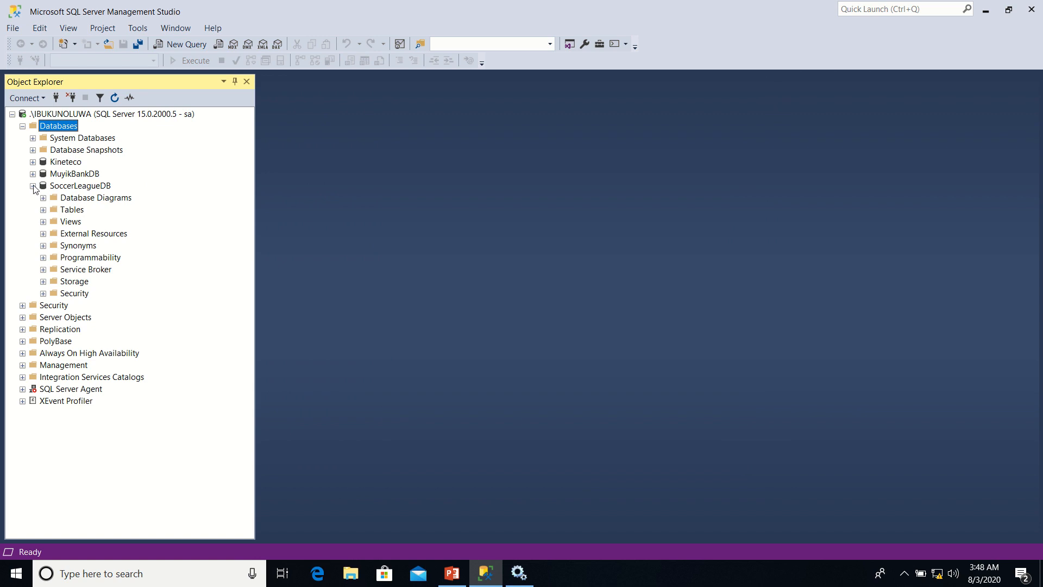
pyautogui.click(69, 214)
pyautogui.rightClick(69, 214)
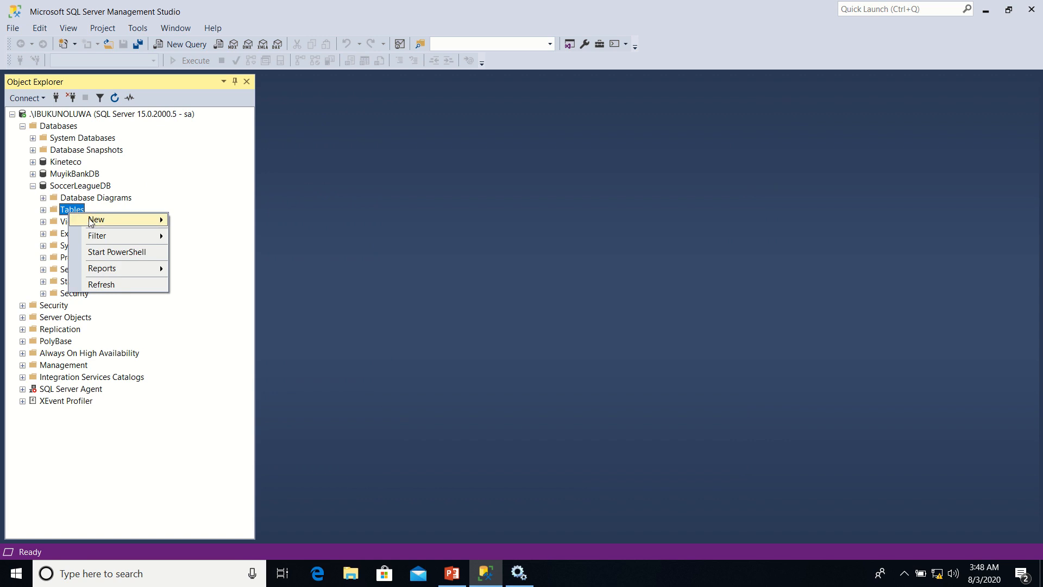
pyautogui.moveTo(97, 220)
pyautogui.click(197, 222)
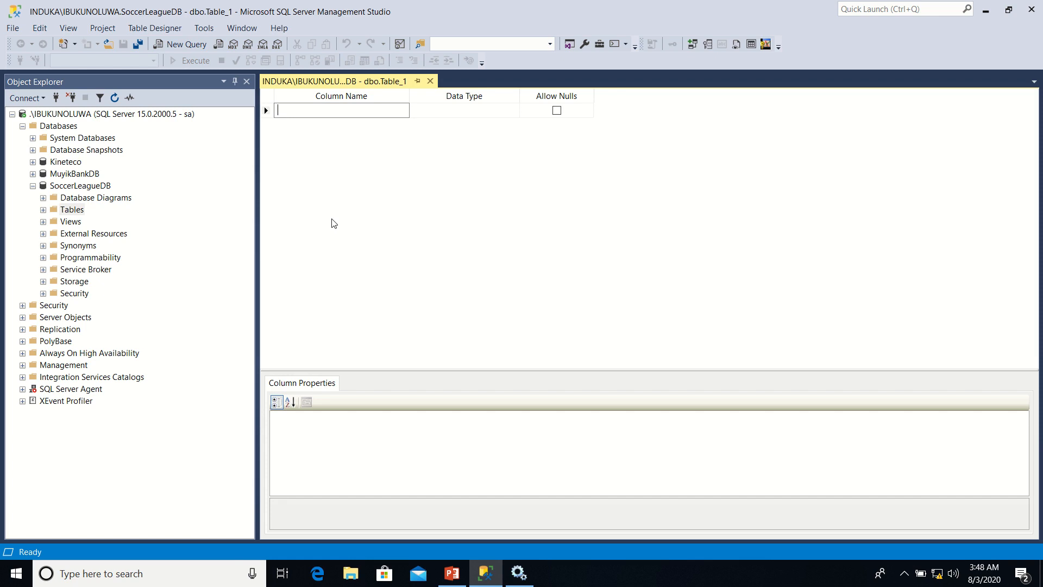
# Add a first column named TeamID to the new table, keeping the default data type nchar(10)
pyautogui.write('TeamID')
pyautogui.press('Tab')
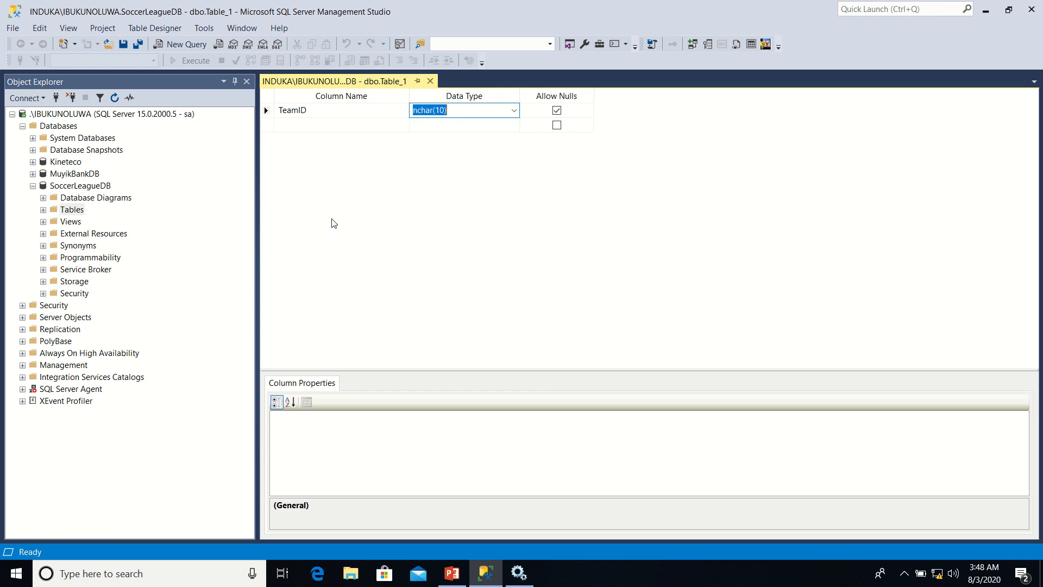
pyautogui.click(289, 126)
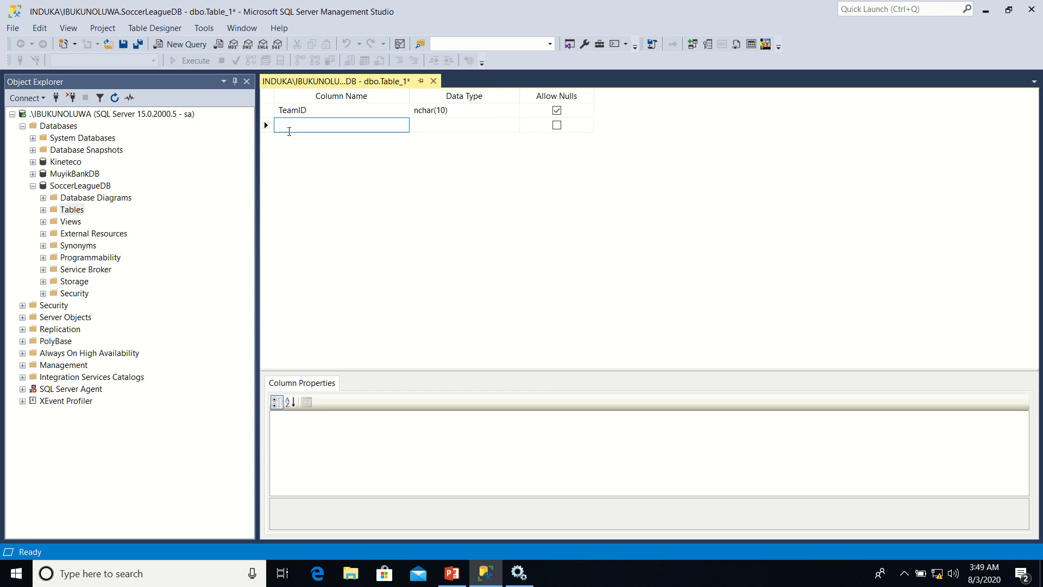
# Add two columns named TeamName and Stadium below TeamID, keeping the default data type nchar(10)
pyautogui.write('TeamName')
pyautogui.press('Tab')
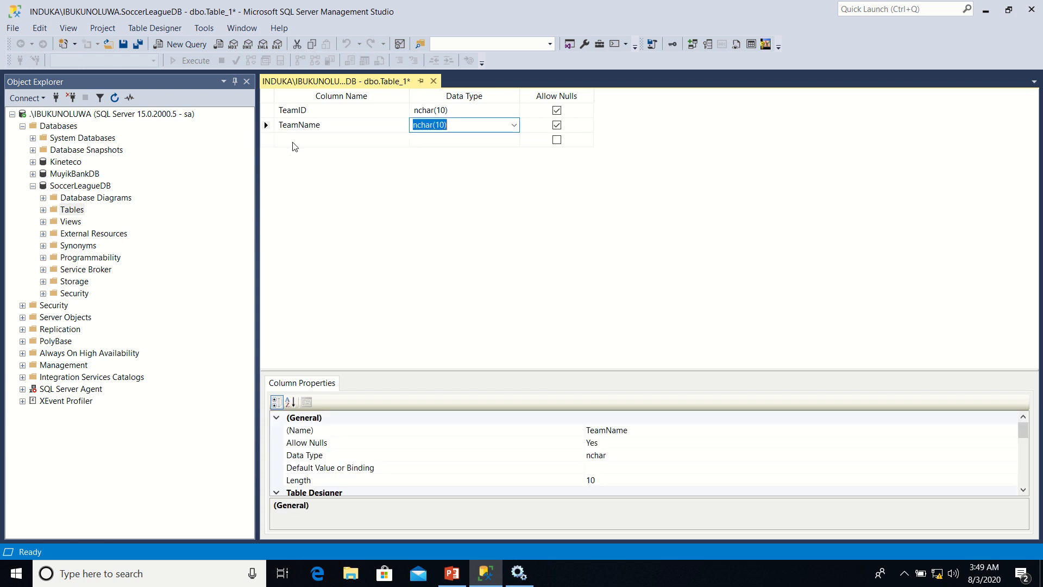
pyautogui.click(294, 140)
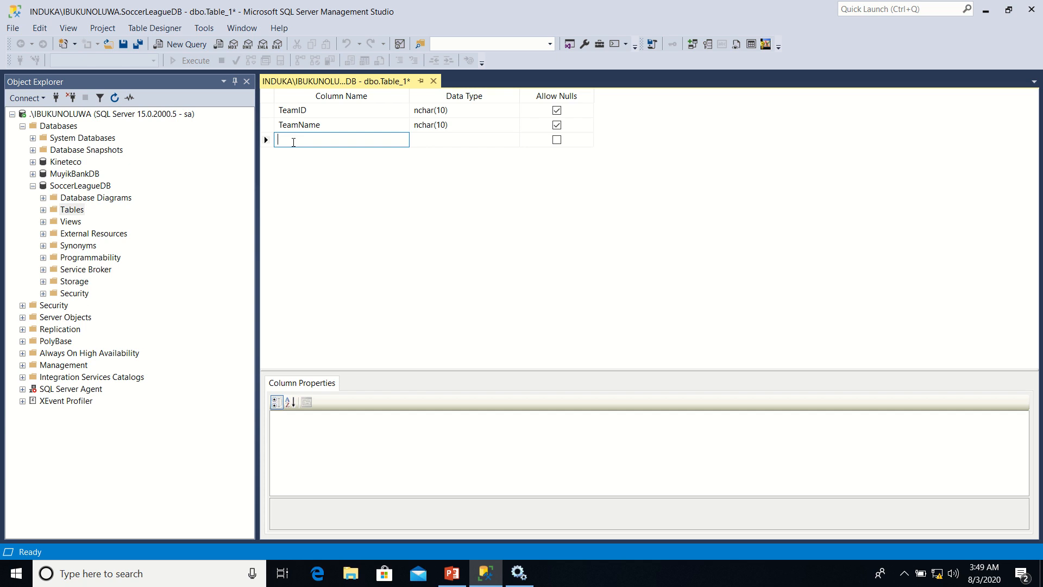
pyautogui.write('Stadium')
pyautogui.press('Tab')
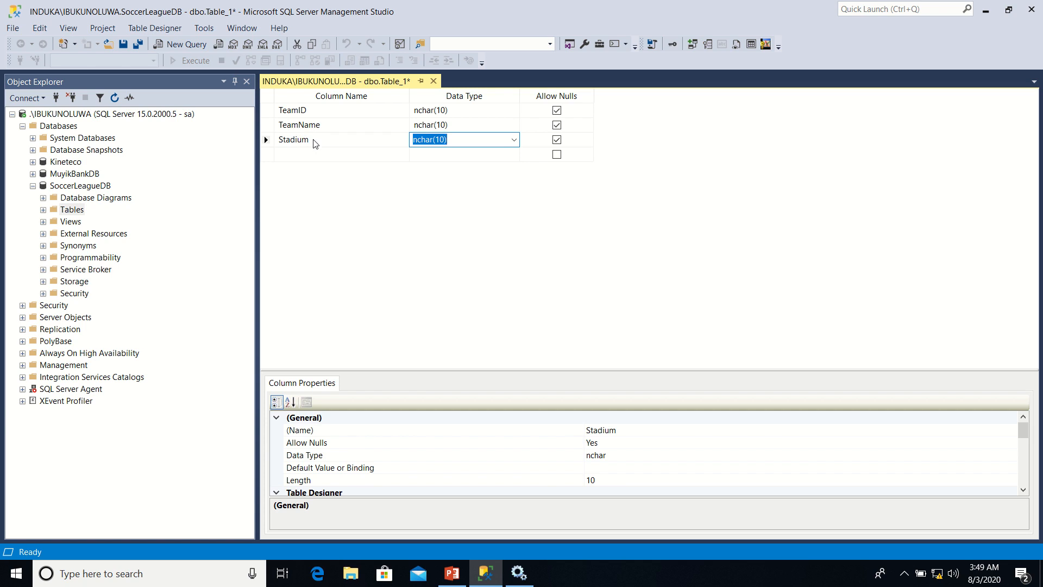
# Rename the Stadium column to HomeGround
pyautogui.click(315, 142)
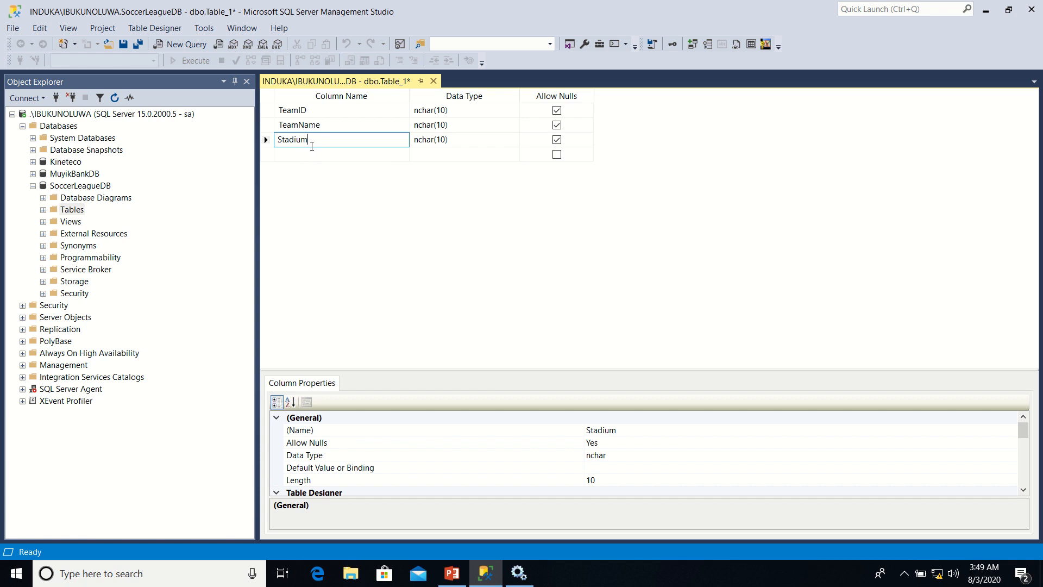
pyautogui.press('BackSpace')
pyautogui.press('BackSpace')
pyautogui.press('BackSpace')
pyautogui.press('BackSpace')
pyautogui.press('BackSpace')
pyautogui.press('BackSpace')
pyautogui.press('BackSpace')
pyautogui.write('HomeGround')
pyautogui.press('Tab')
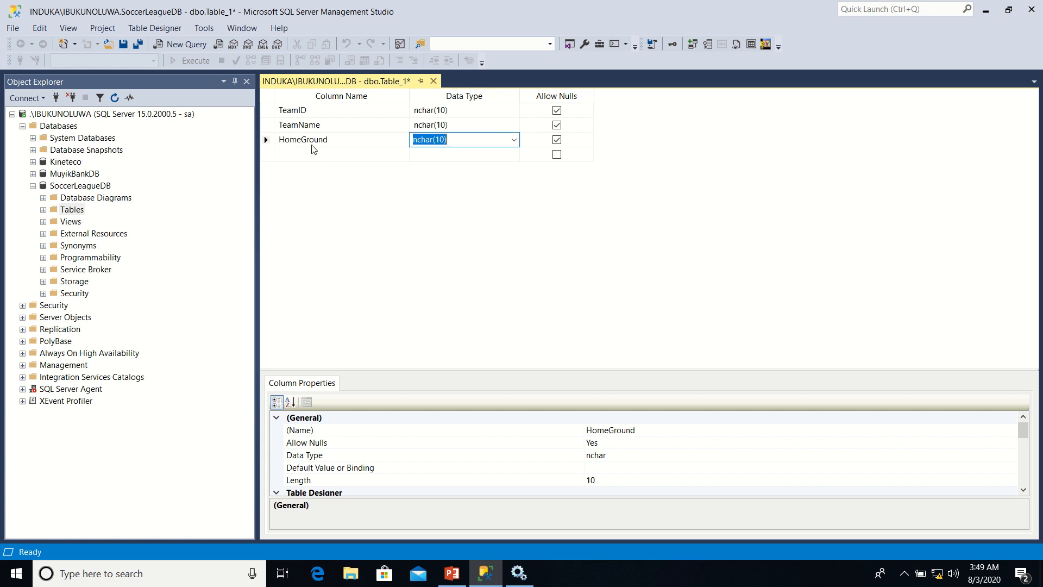
# Add a column named RegisteredOfficeAddress below HomeGround with the default data type nchar(10)
pyautogui.press('Tab')
pyautogui.press('Tab')
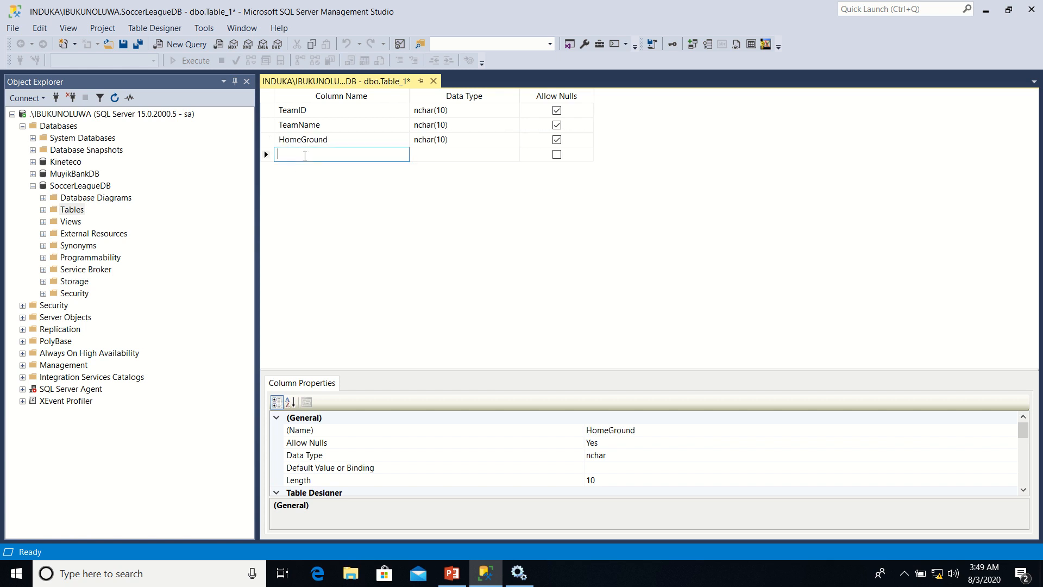
pyautogui.write('Regis')
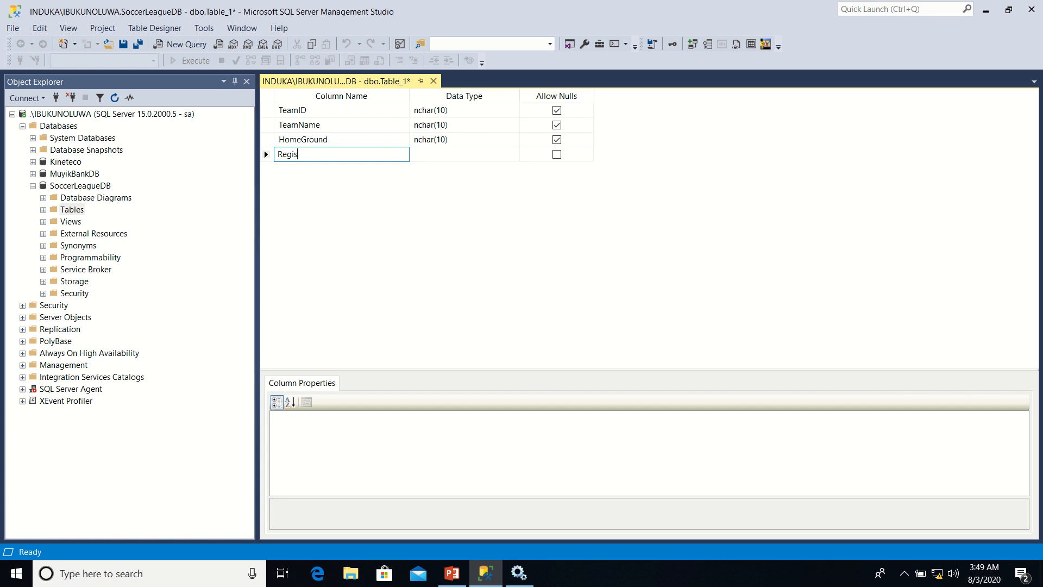
pyautogui.write('teredOfficeAddress')
pyautogui.press('Tab')
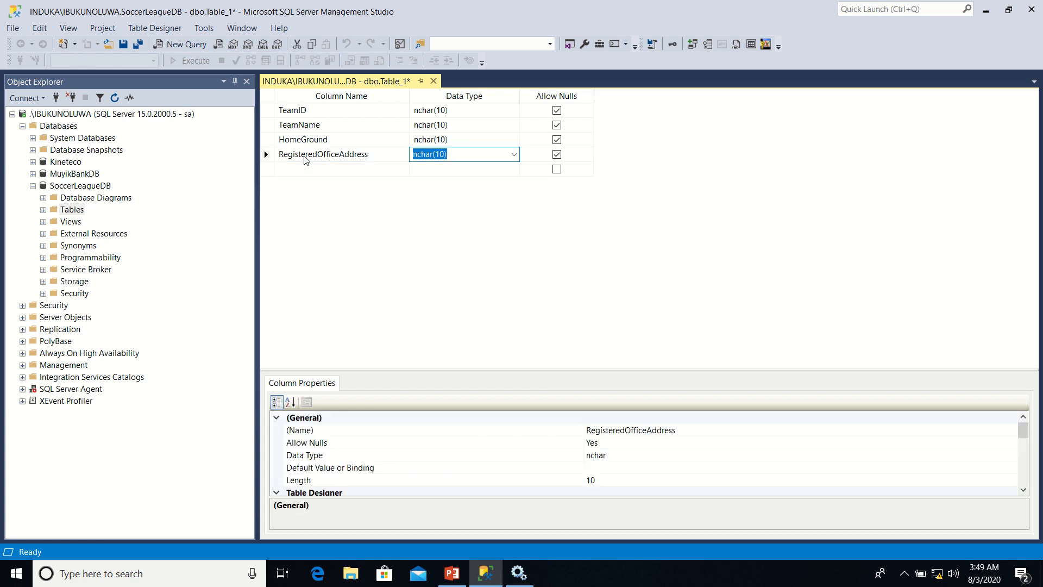
# Add a column named ContactEmail below RegisteredOfficeAddress, keeping the default data type
pyautogui.click(298, 170)
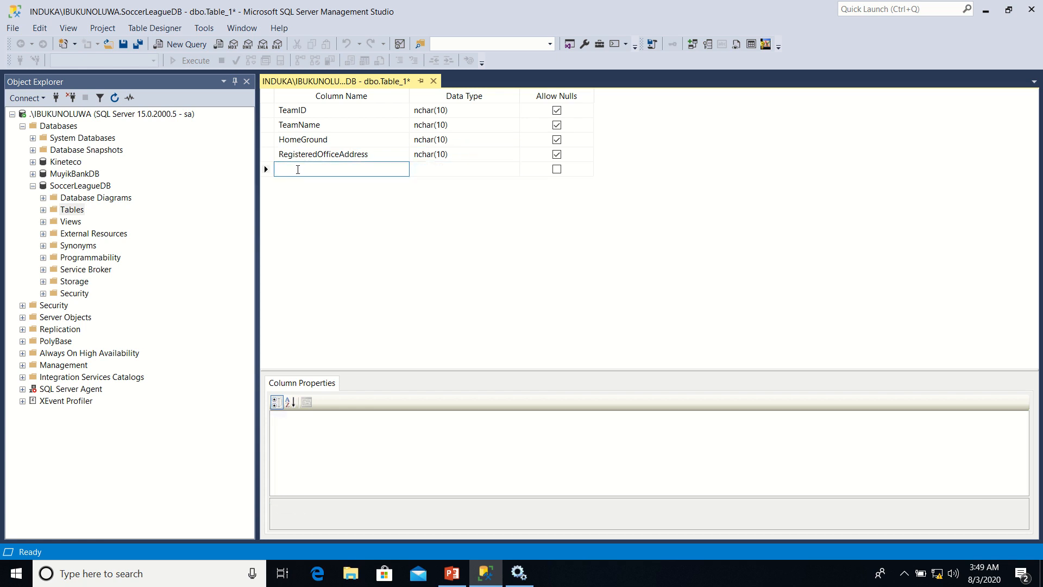
pyautogui.write('ContactEmail')
pyautogui.press('Tab')
pyautogui.press('Tab')
pyautogui.press('Tab')
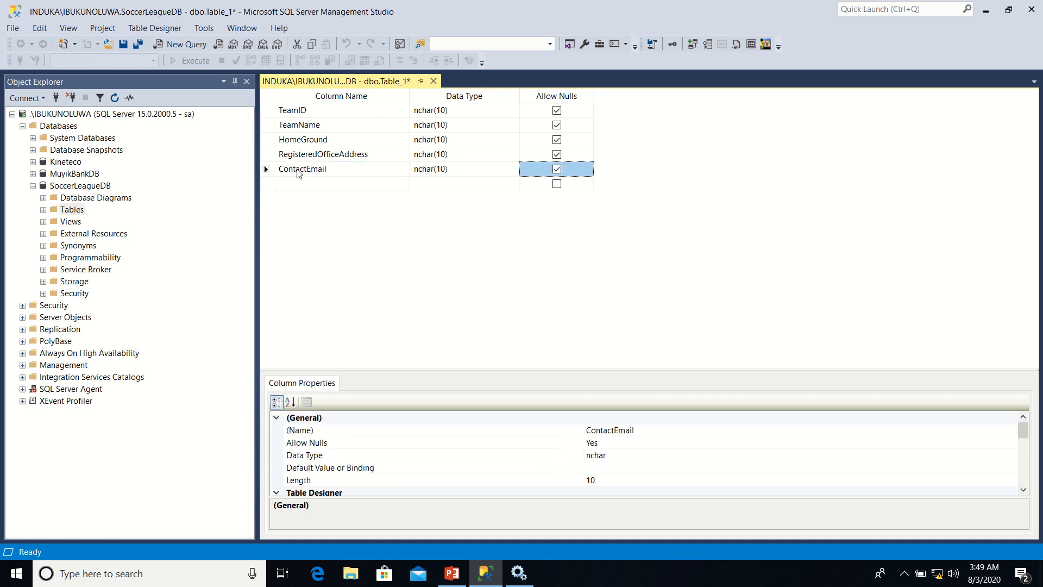
# Add a column named ContactTelephone below ContactEmail, keeping the default data type
pyautogui.write('C')
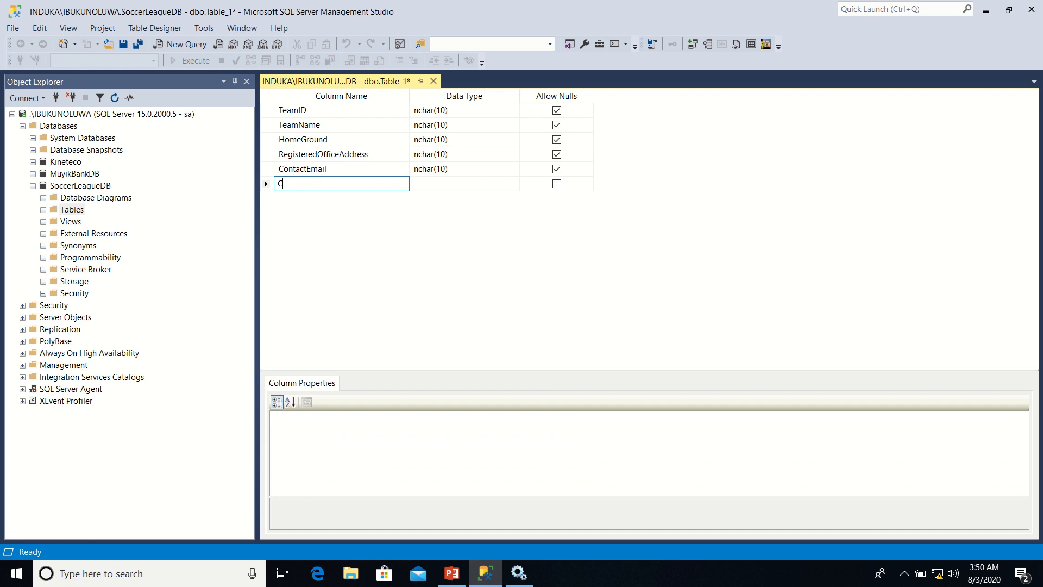
pyautogui.write('ontactTelephone')
pyautogui.press('Tab')
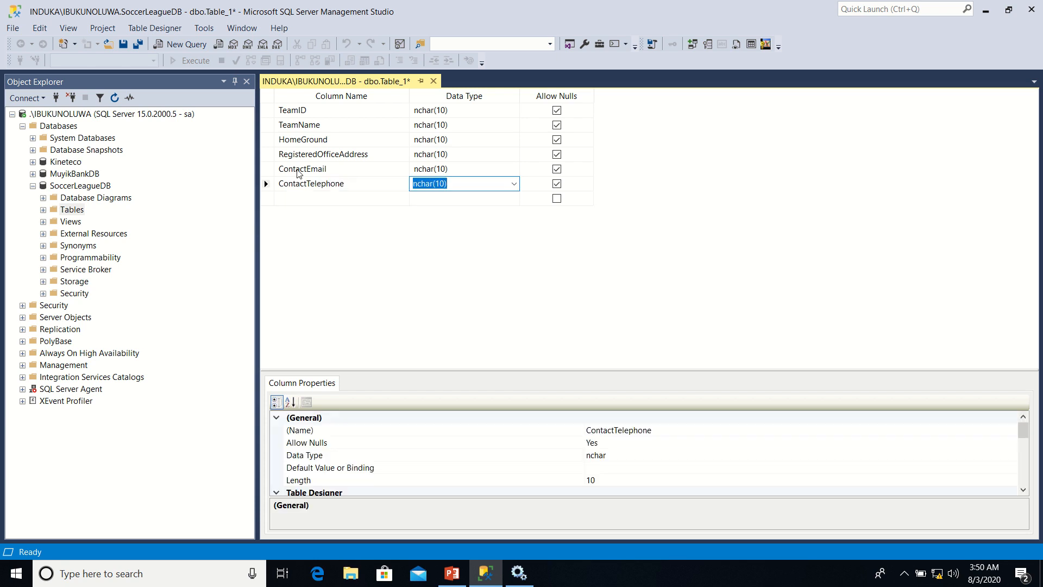
# Add a final column named ClubLogo below ContactTelephone, keeping the default data type
pyautogui.click(297, 198)
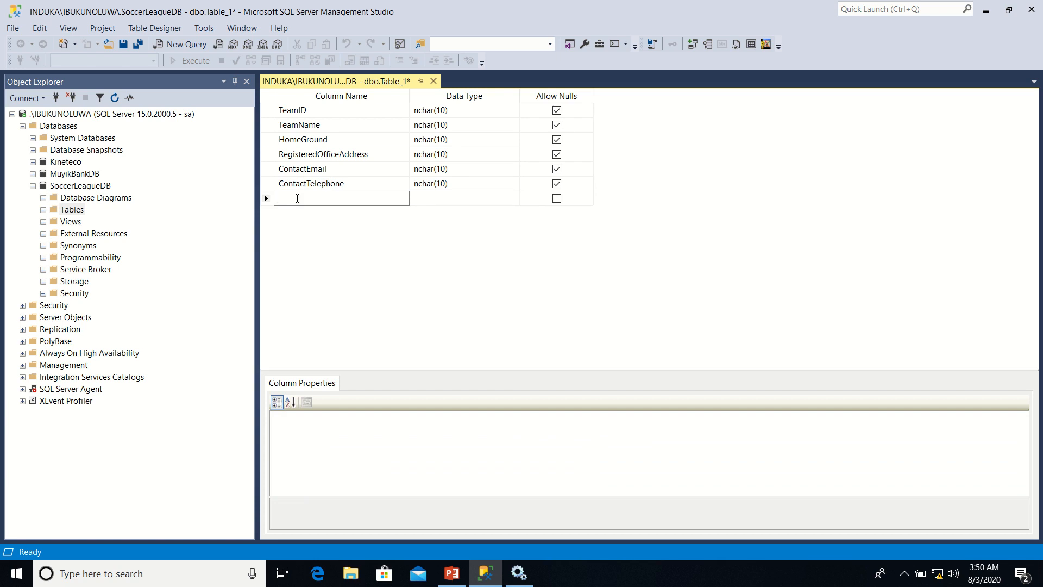
pyautogui.write('ClubLogo')
pyautogui.press('Tab')
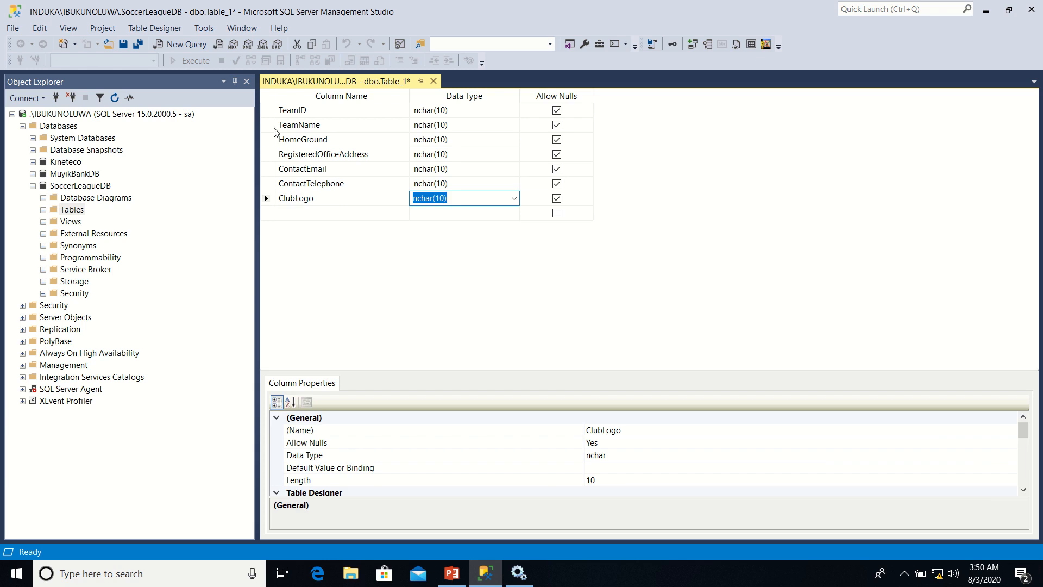
# Make TeamID the table's primary key and set its data type to int
pyautogui.click(269, 112)
pyautogui.rightClick(268, 114)
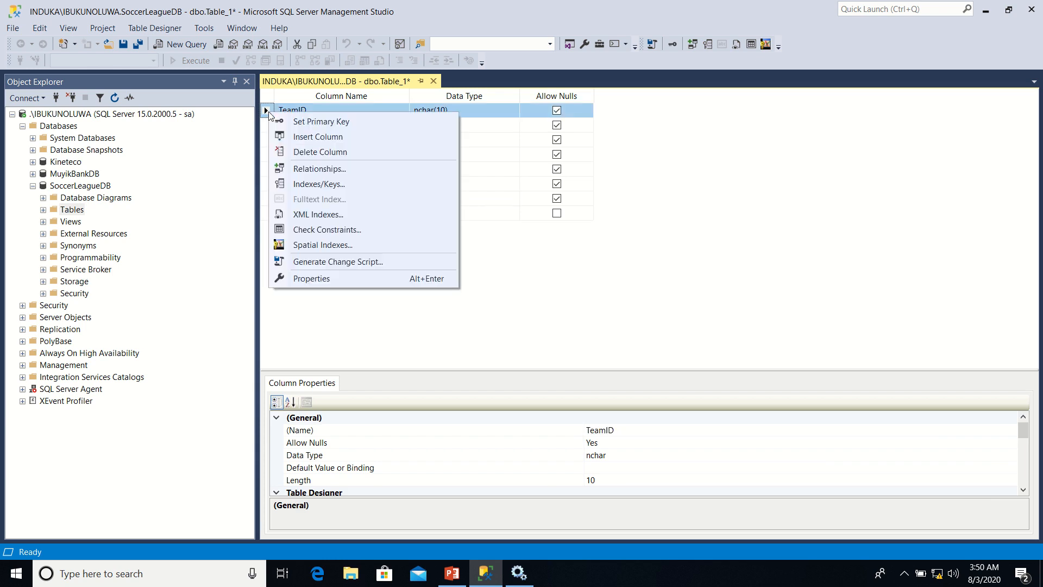
pyautogui.click(297, 124)
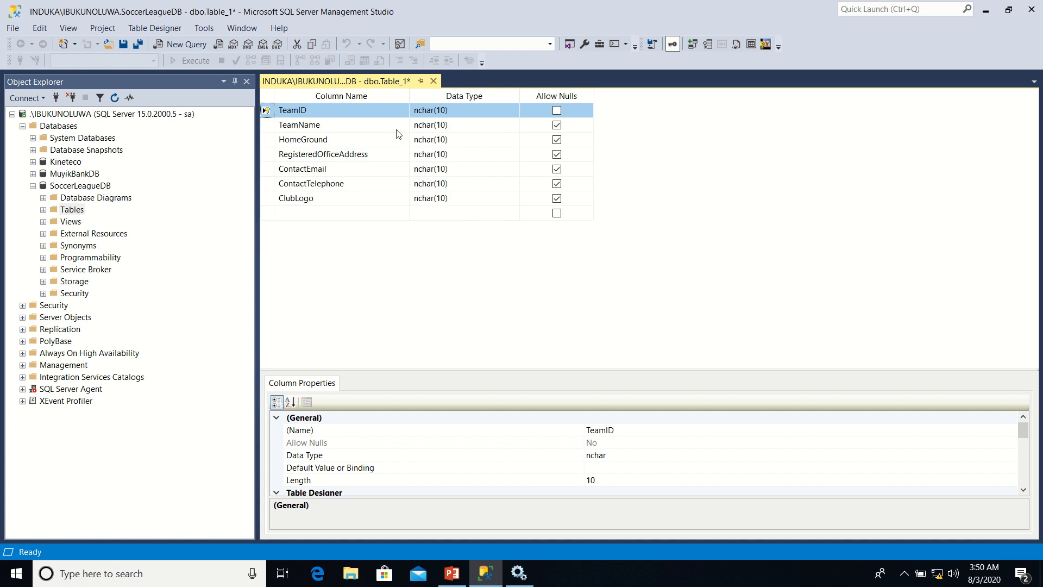
pyautogui.click(456, 113)
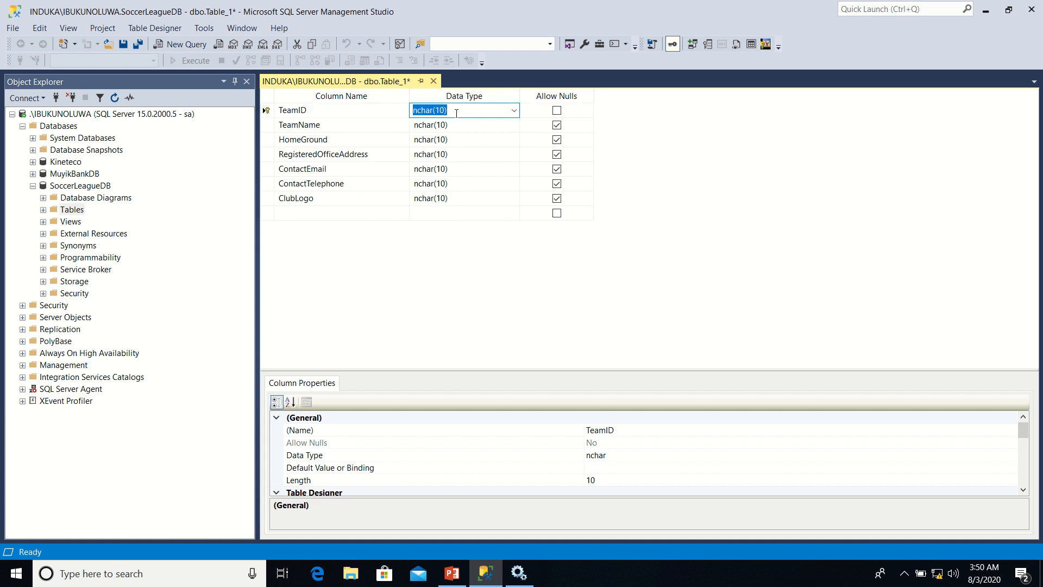
pyautogui.write('int')
# Set the TeamName column's data type to nvarchar(300) and disallow nulls in it
pyautogui.click(449, 128)
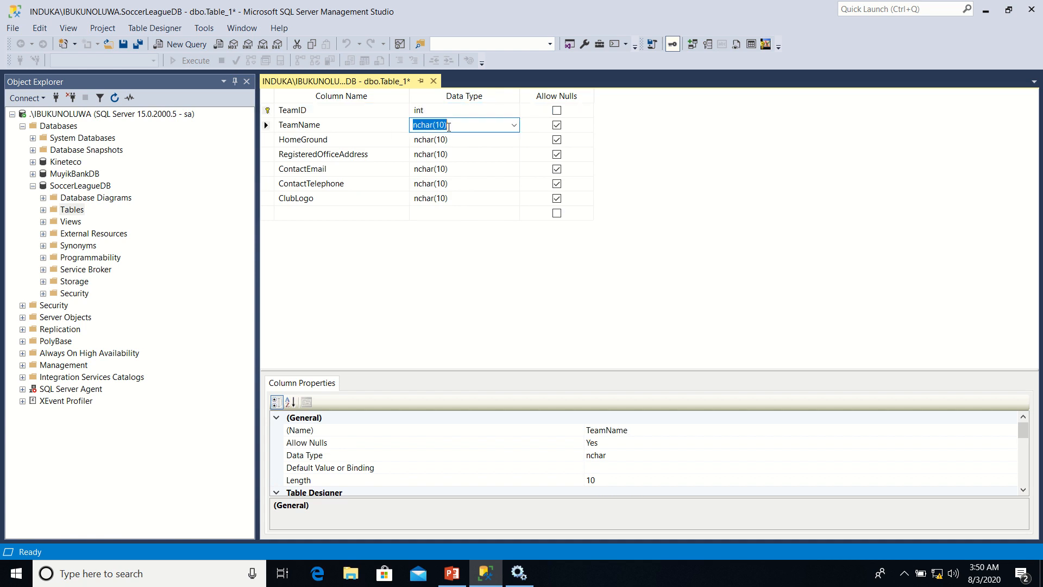
pyautogui.click(514, 127)
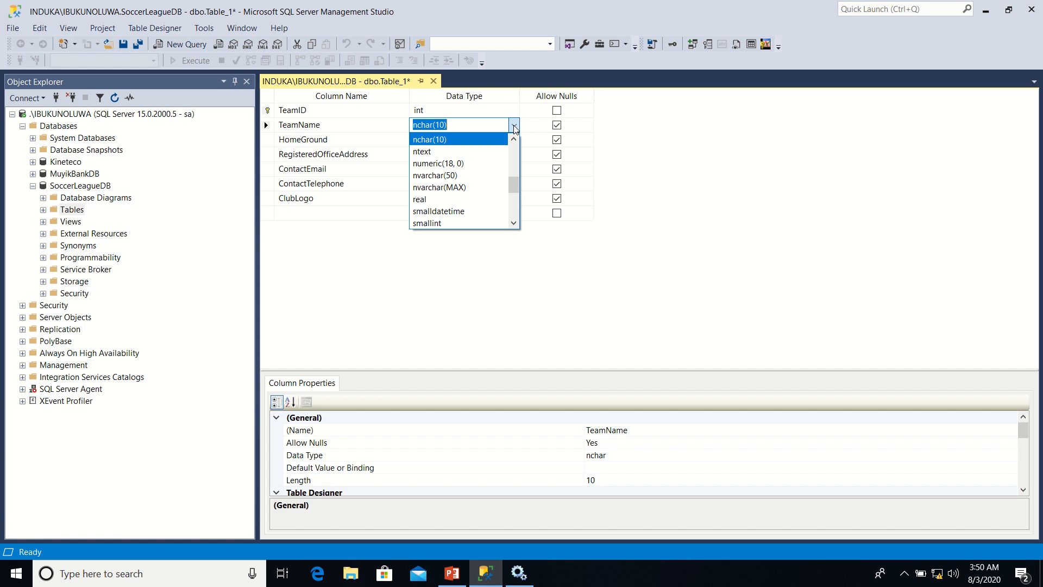
pyautogui.click(462, 175)
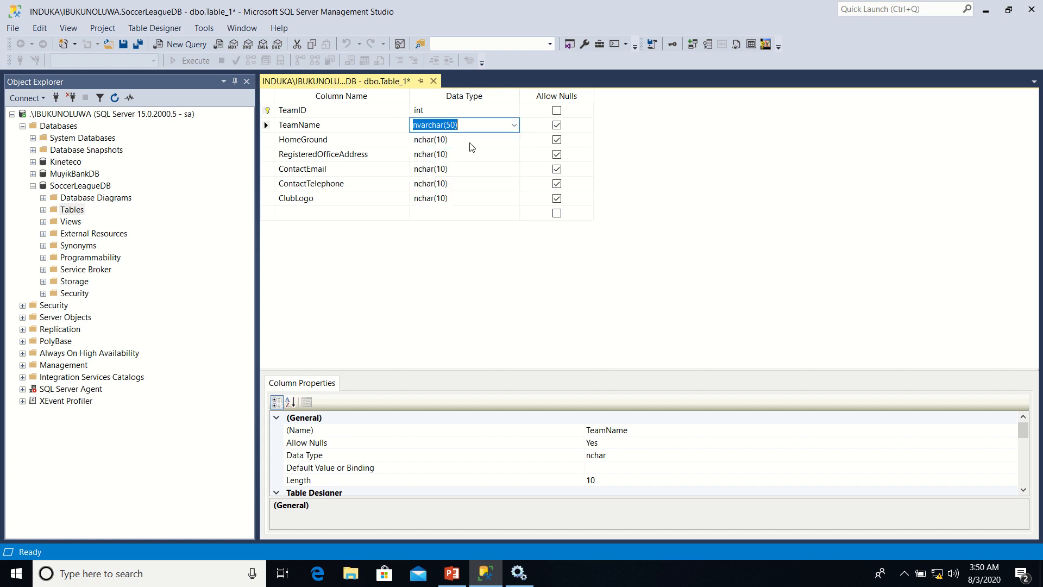
pyautogui.click(458, 124)
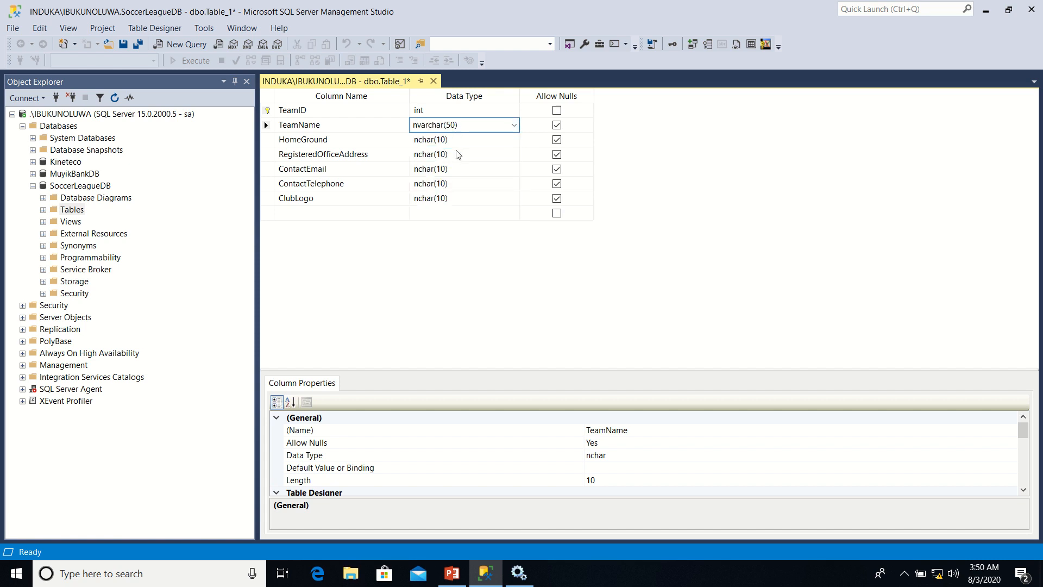
pyautogui.press('BackSpace')
pyautogui.press('BackSpace')
pyautogui.write('300')
pyautogui.click(557, 125)
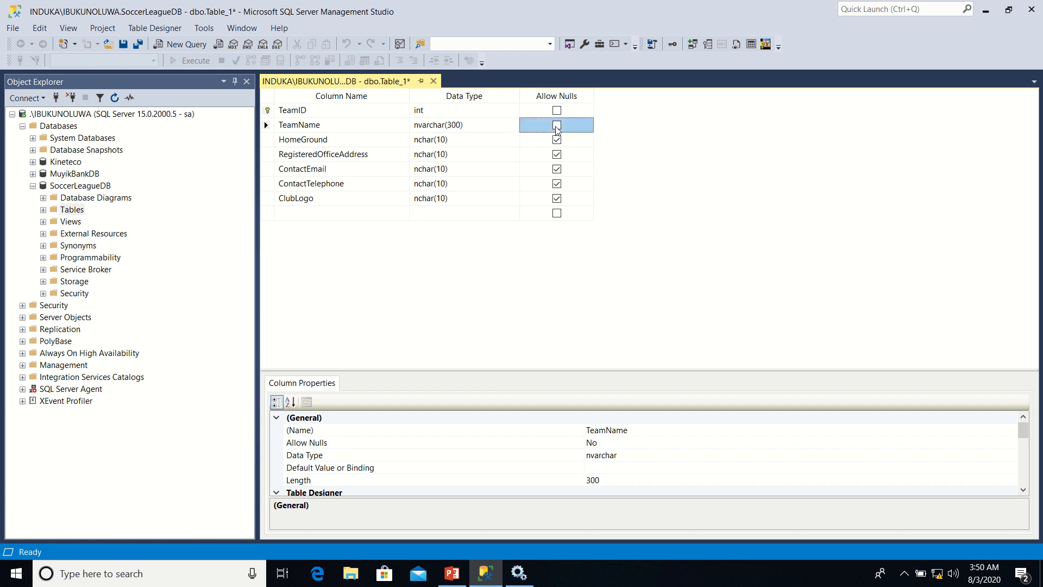
pyautogui.click(557, 125)
# Shorten the TeamName column's data type to nvarchar(100)
pyautogui.click(460, 126)
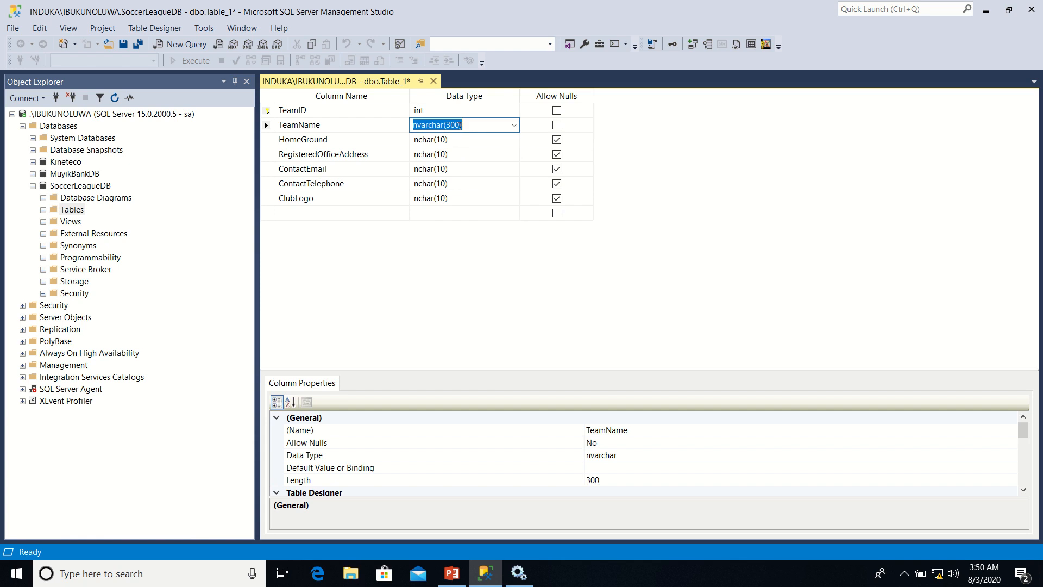
pyautogui.click(460, 126)
pyautogui.press('BackSpace')
pyautogui.press('BackSpace')
pyautogui.press('BackSpace')
pyautogui.write('150')
pyautogui.press('BackSpace')
pyautogui.press('BackSpace')
pyautogui.write('00')
# Set the data type of HomeGround to nvarchar(50) and of RegisteredOfficeAddress to nvarchar(MAX)
pyautogui.click(434, 142)
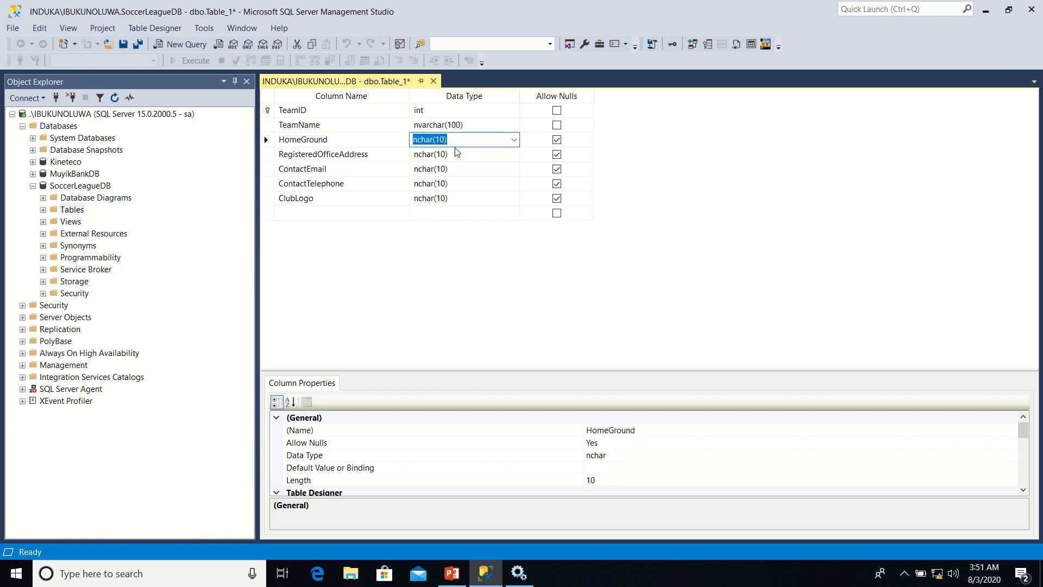
pyautogui.click(513, 141)
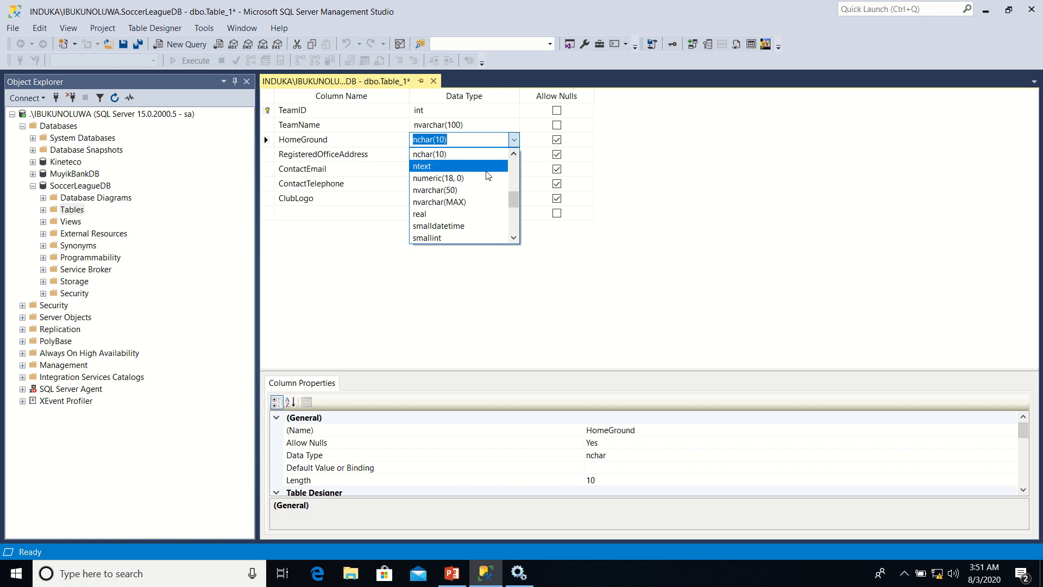
pyautogui.click(458, 191)
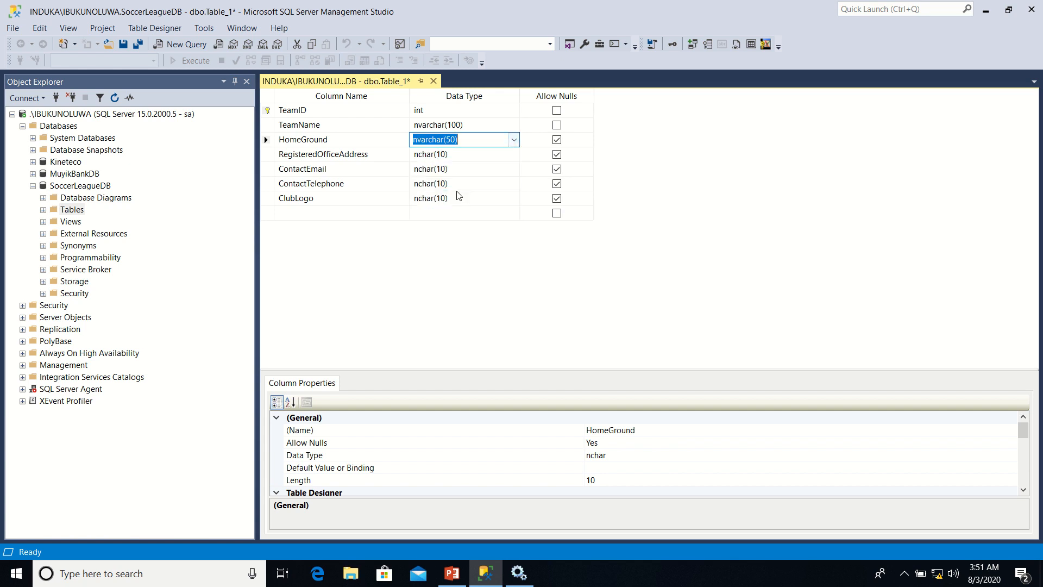
pyautogui.click(463, 156)
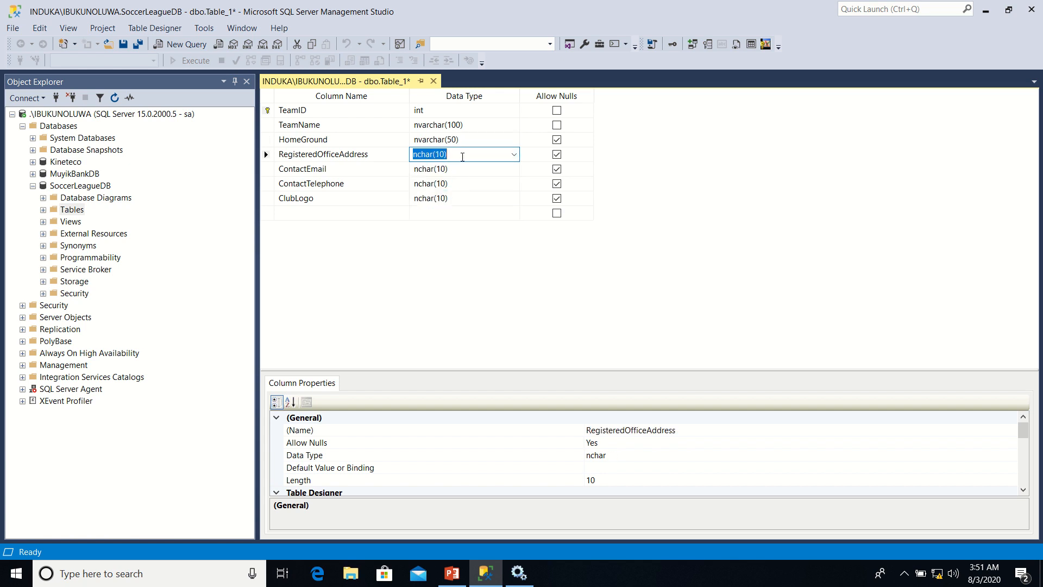
pyautogui.click(514, 156)
pyautogui.click(466, 217)
# Set the ContactEmail column's data type to nvarchar(50)
pyautogui.click(454, 169)
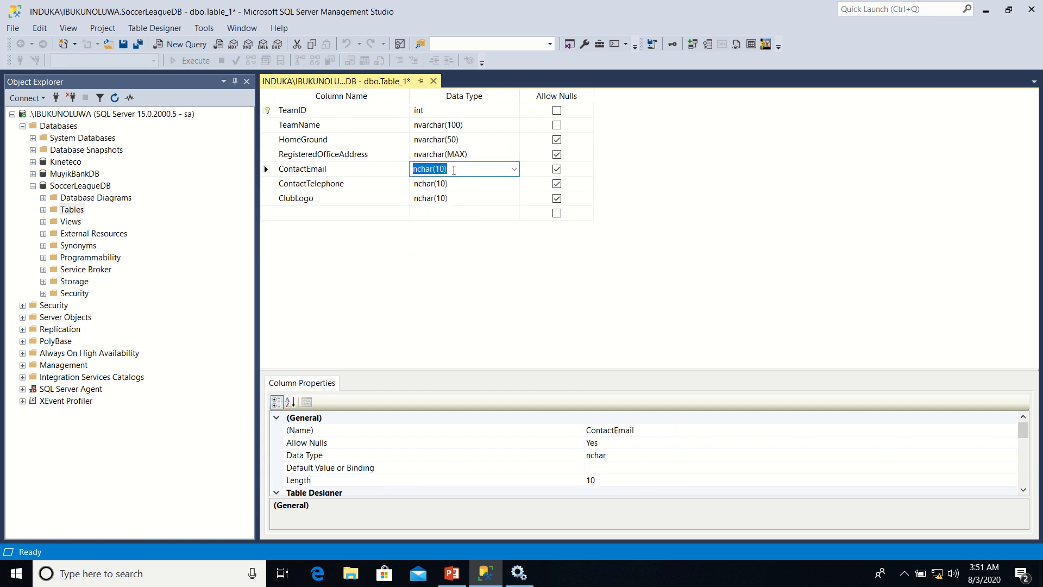
pyautogui.write('nvarchar(50)')
# Set the ContactTelephone column's data type to nvarchar(50)
pyautogui.click(445, 184)
pyautogui.write('n')
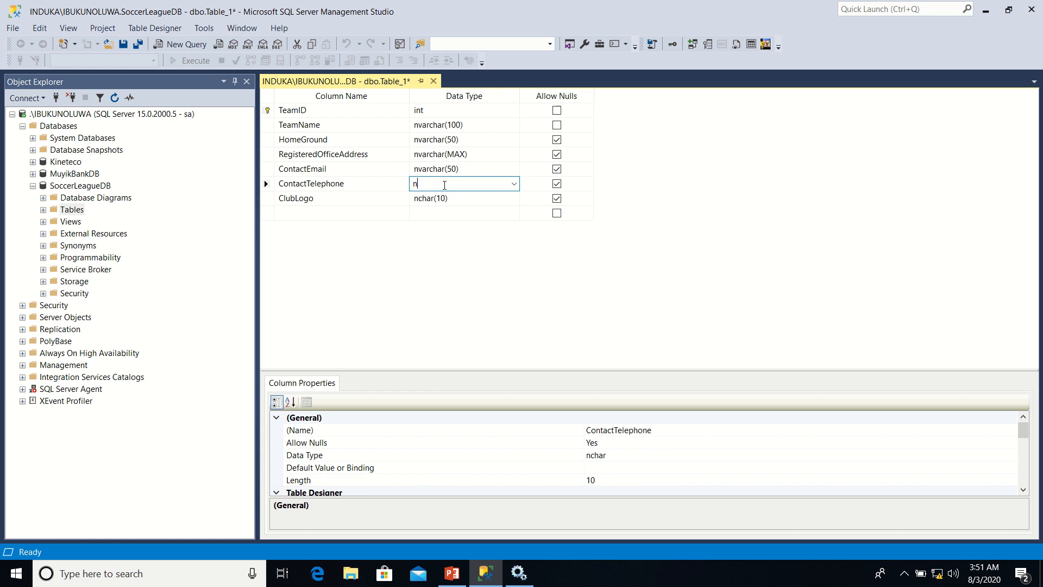
pyautogui.write('varchar(50')
# Set the ClubLogo column's data type to nvarchar(MAX)
pyautogui.click(459, 199)
pyautogui.click(513, 198)
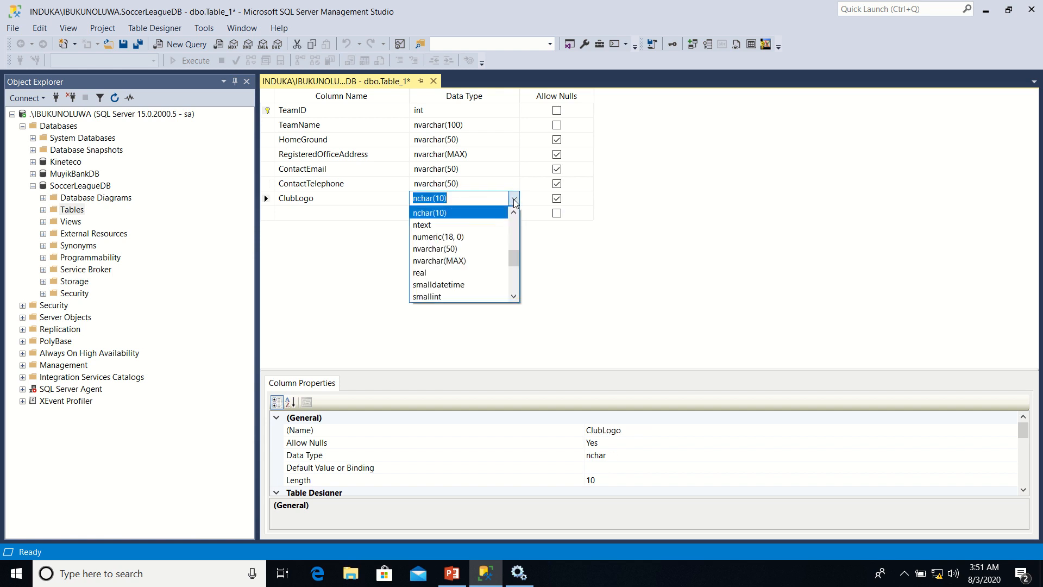
pyautogui.click(459, 261)
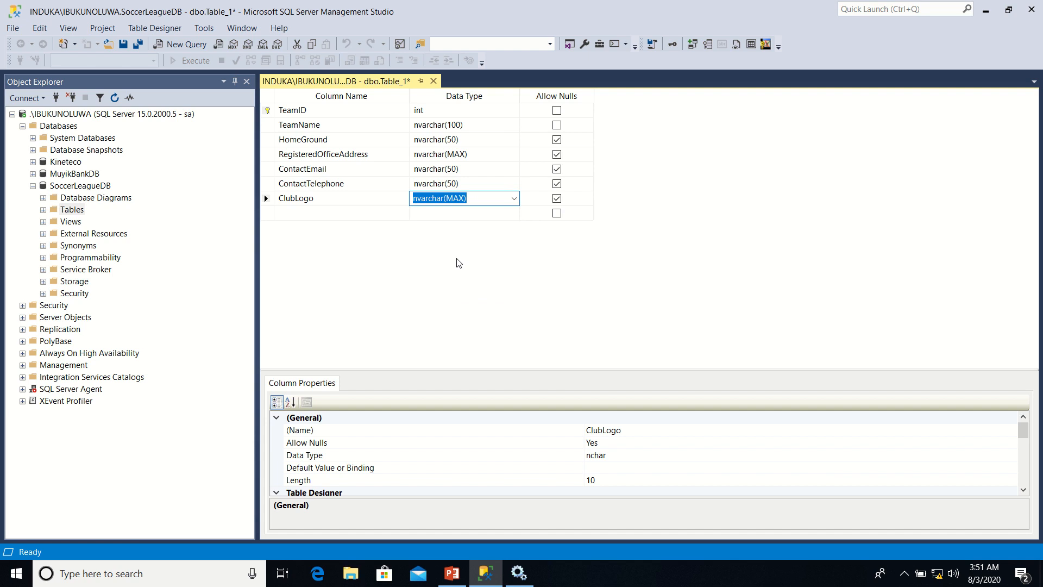
# Disallow nulls in the HomeGround, RegisteredOfficeAddress, ContactEmail, ContactTelephone and ClubLogo columns
pyautogui.click(558, 140)
pyautogui.click(557, 155)
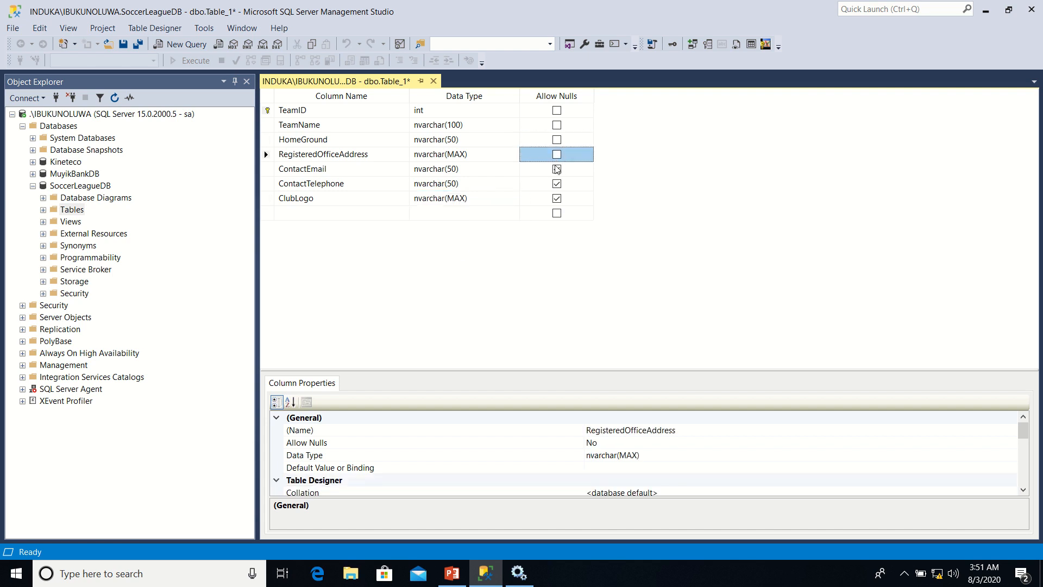
pyautogui.click(557, 169)
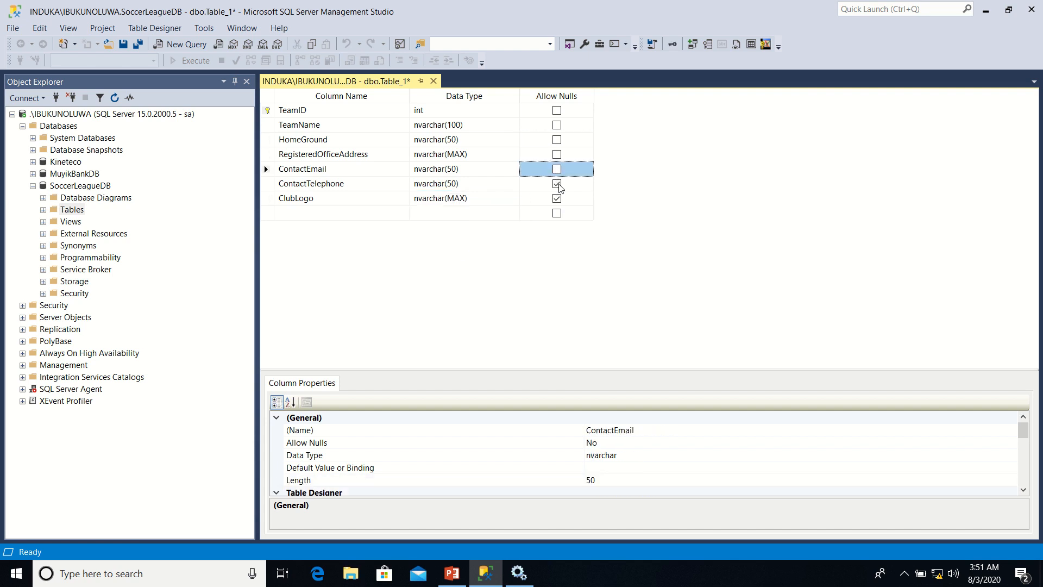
pyautogui.click(560, 184)
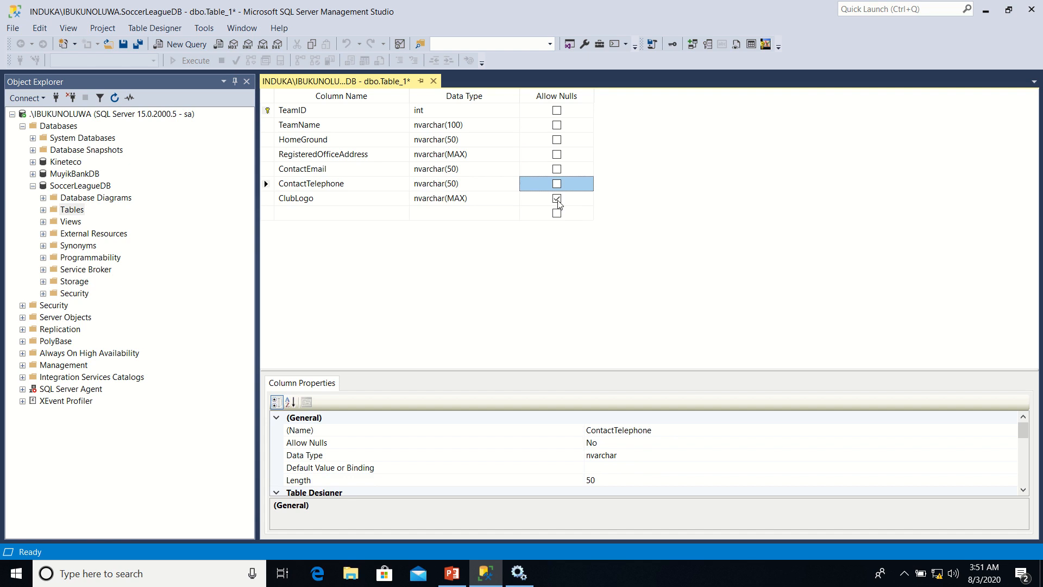
pyautogui.click(559, 204)
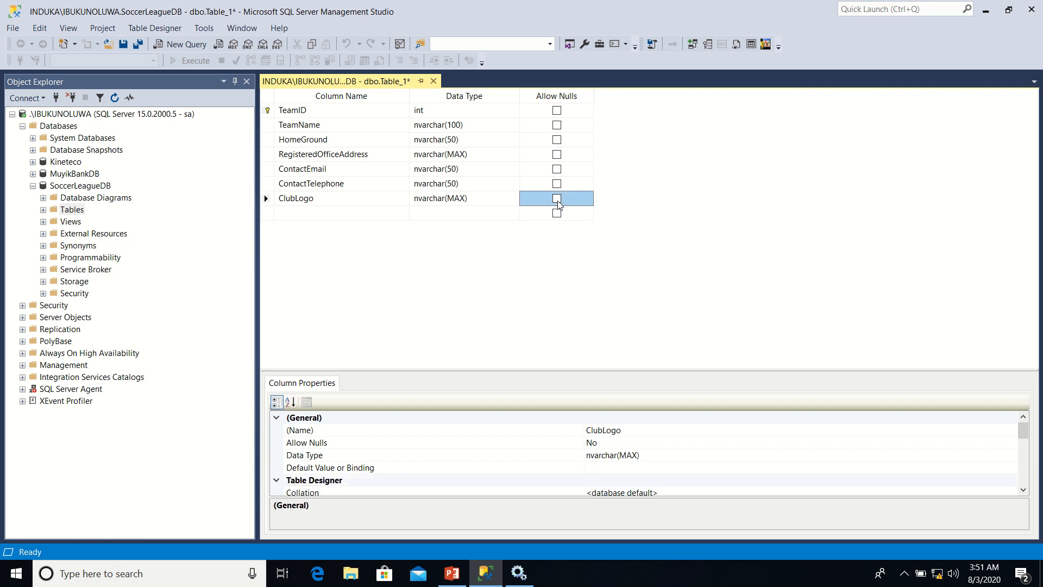
# Save the new table under the name ClubDetails
pyautogui.rightClick(381, 82)
pyautogui.click(415, 91)
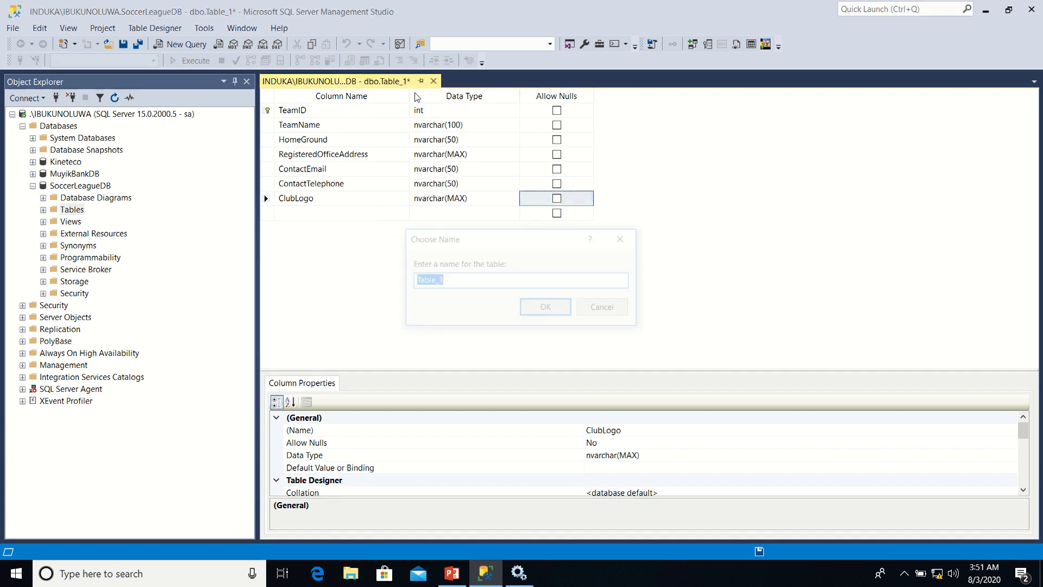
pyautogui.write('C')
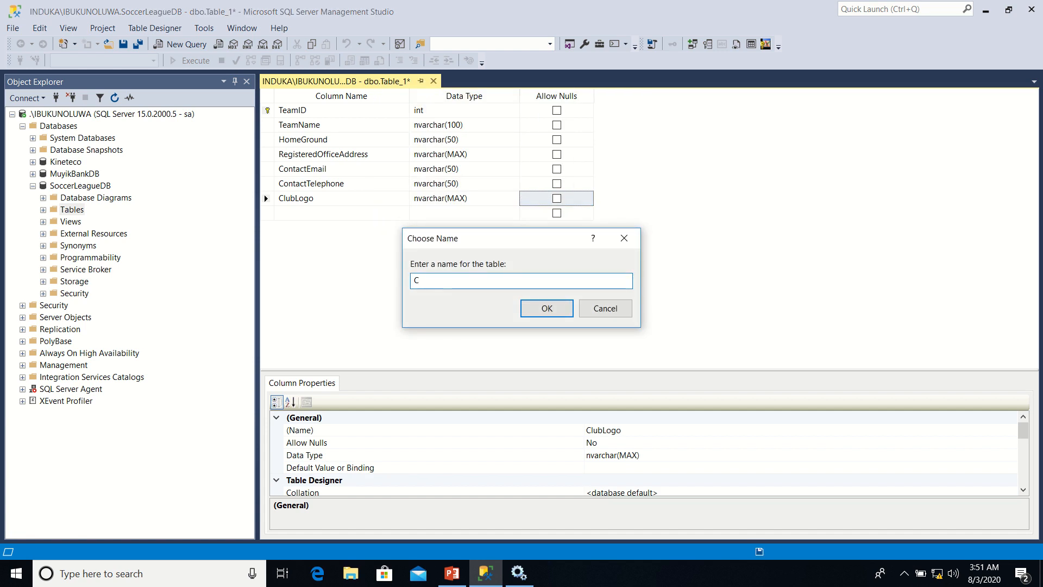
pyautogui.write('lubDetails')
pyautogui.click(543, 314)
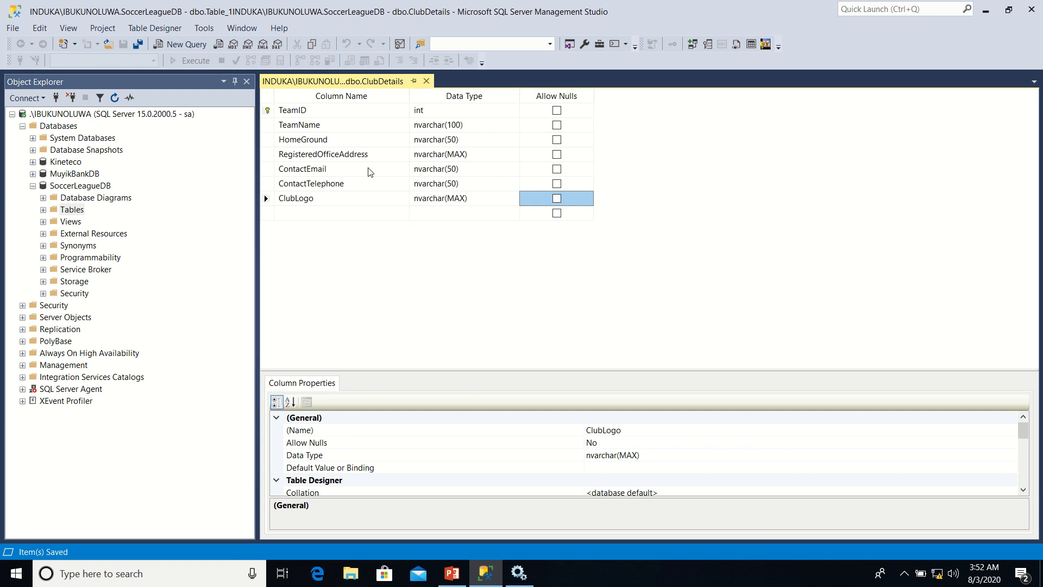
pyautogui.click(269, 111)
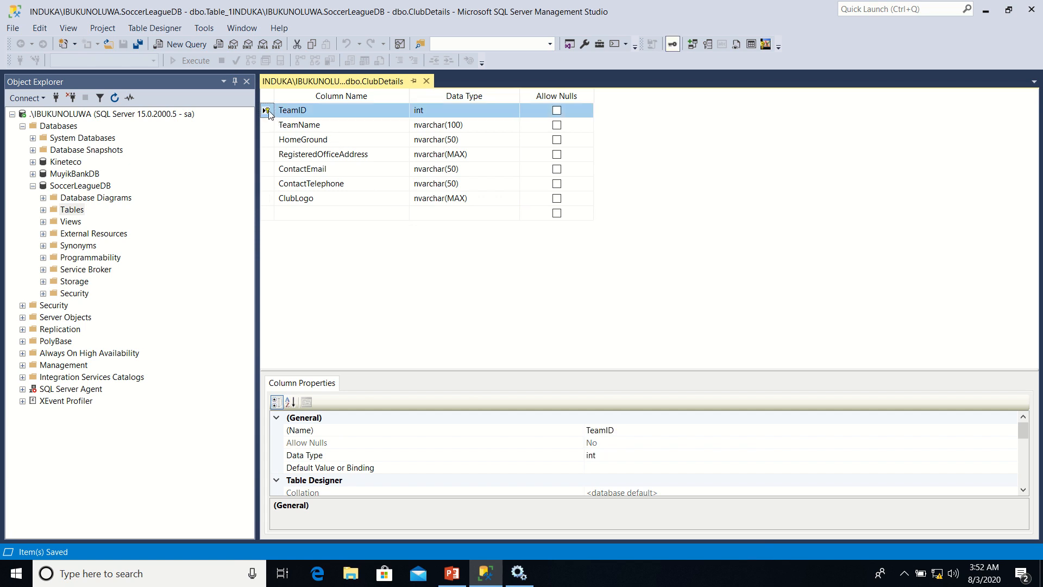
pyautogui.rightClick(270, 114)
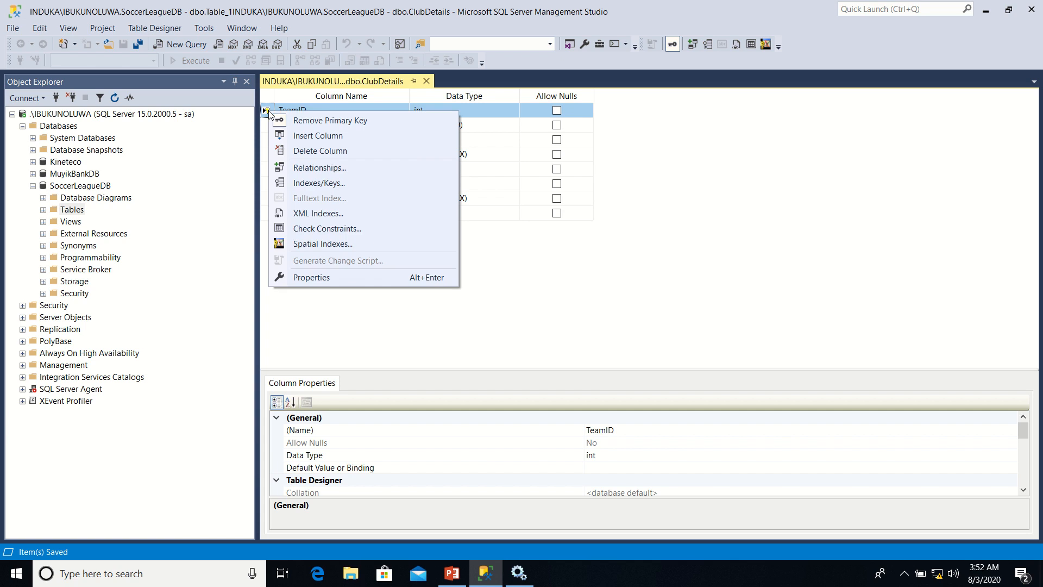
pyautogui.click(315, 101)
# Make TeamID an identity column by setting Is Identity to Yes in its identity specification
pyautogui.click(269, 111)
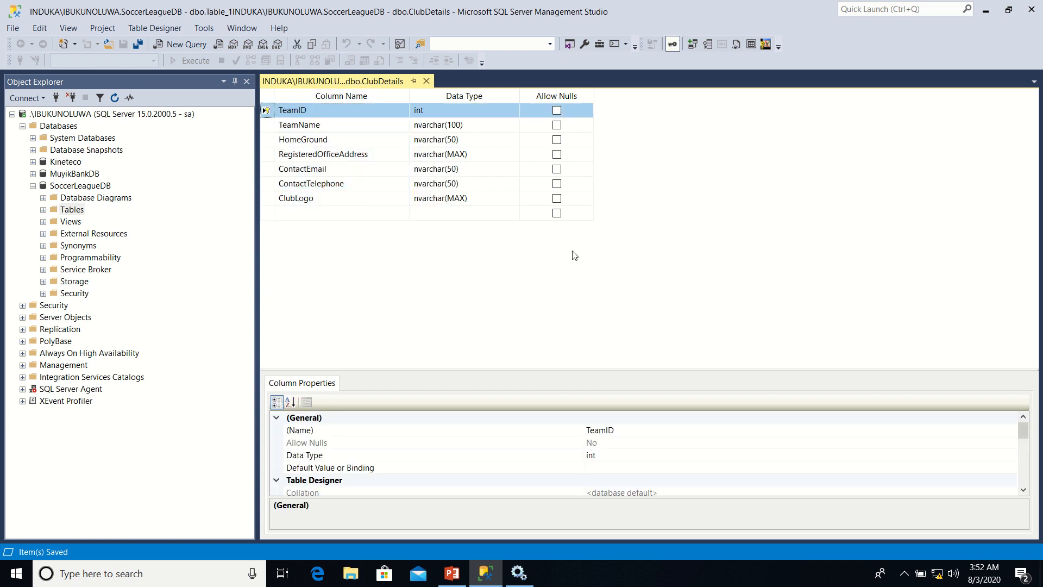
pyautogui.moveTo(1027, 437); pyautogui.dragTo(1027, 465)
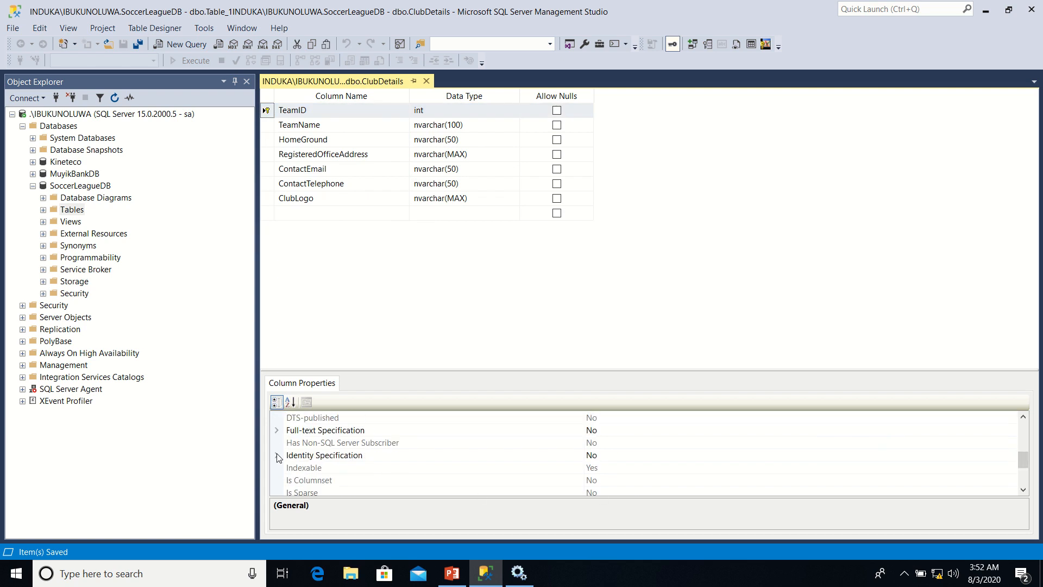
pyautogui.click(273, 112)
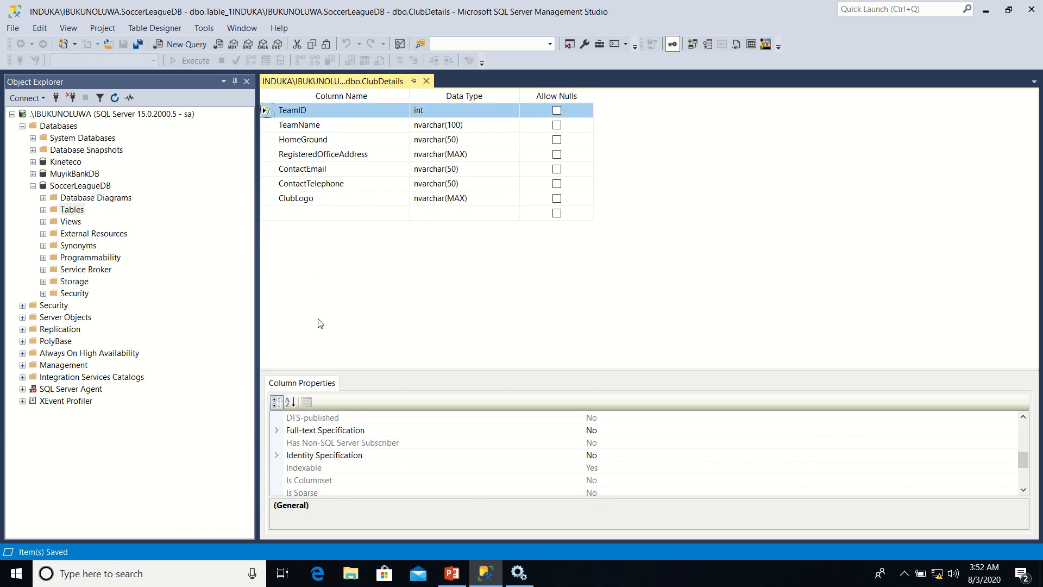
pyautogui.click(276, 455)
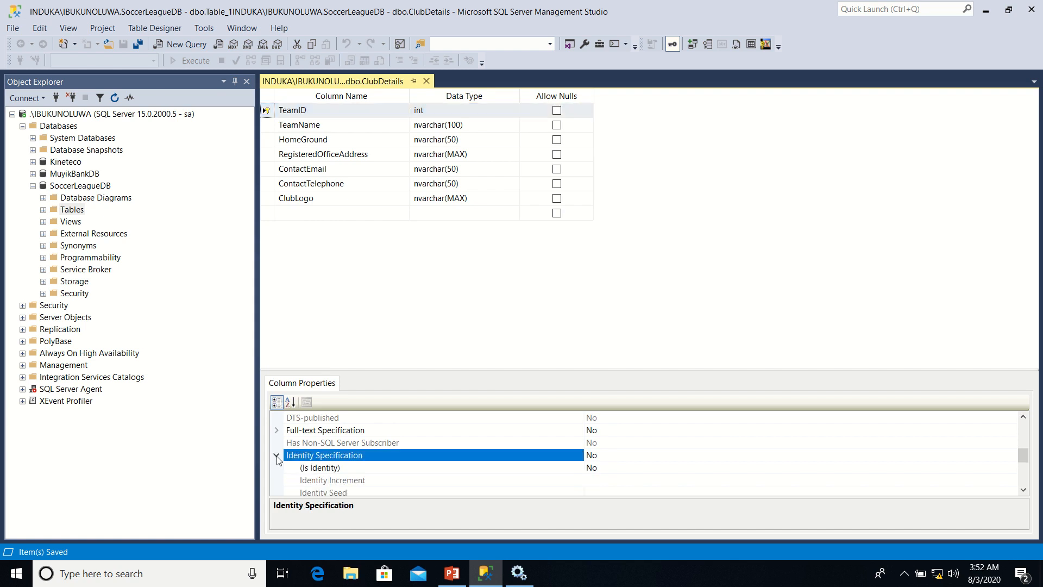
pyautogui.click(620, 470)
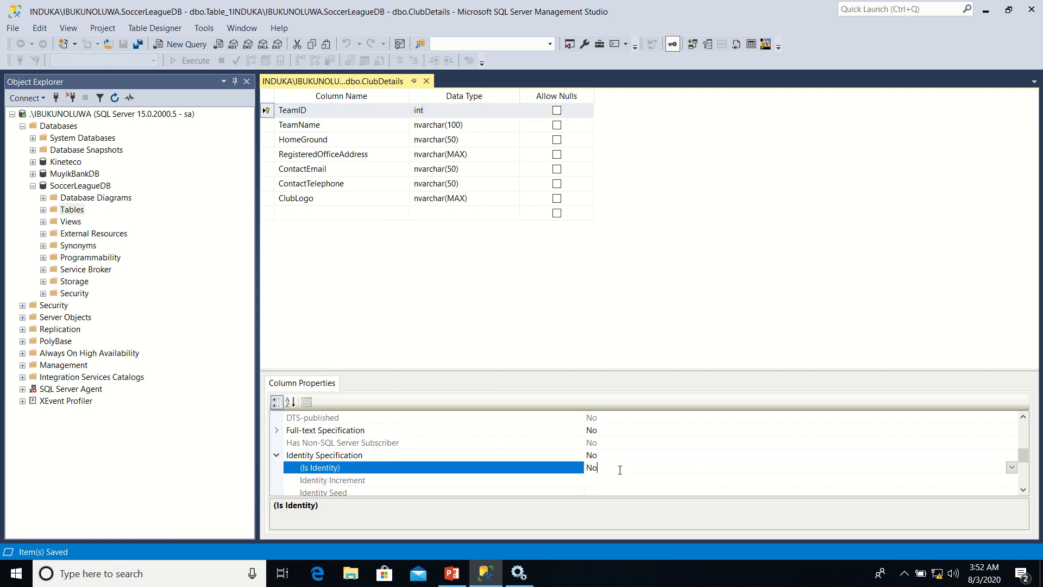
pyautogui.click(1011, 468)
pyautogui.click(860, 481)
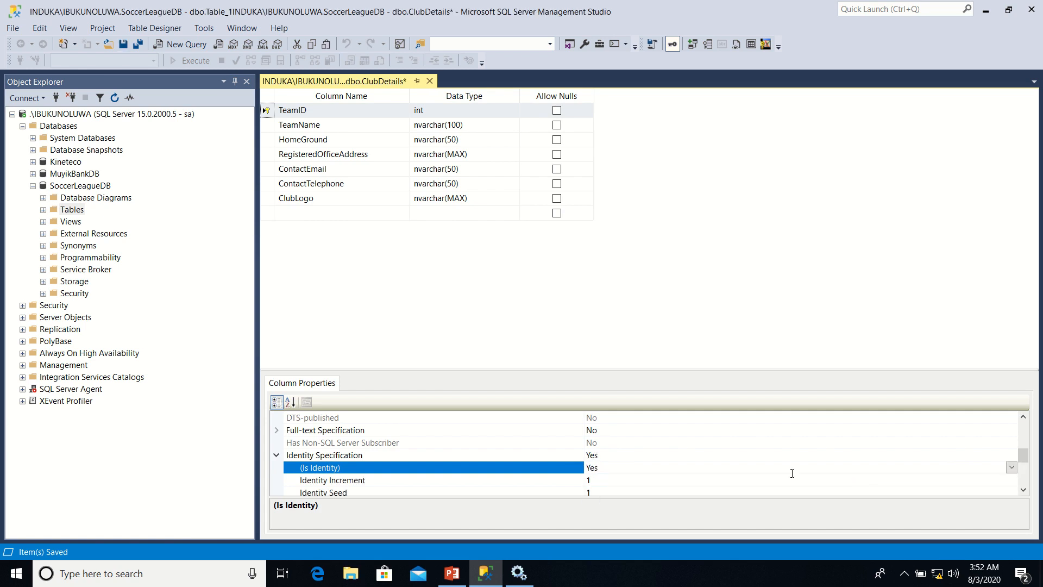
# Add a new index to the ClubDetails table and set its type to Unique Key
pyautogui.rightClick(267, 125)
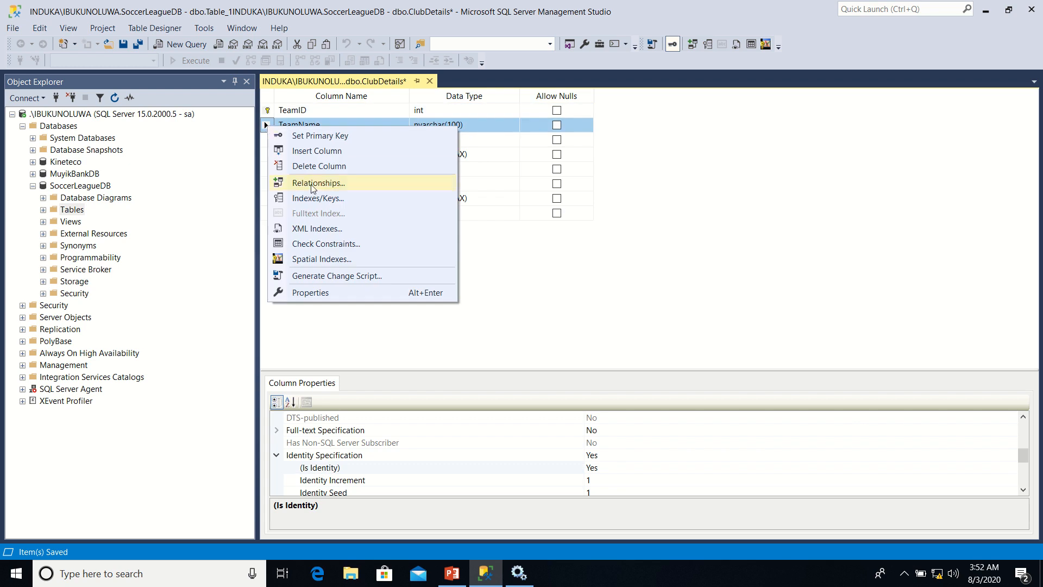
pyautogui.click(315, 200)
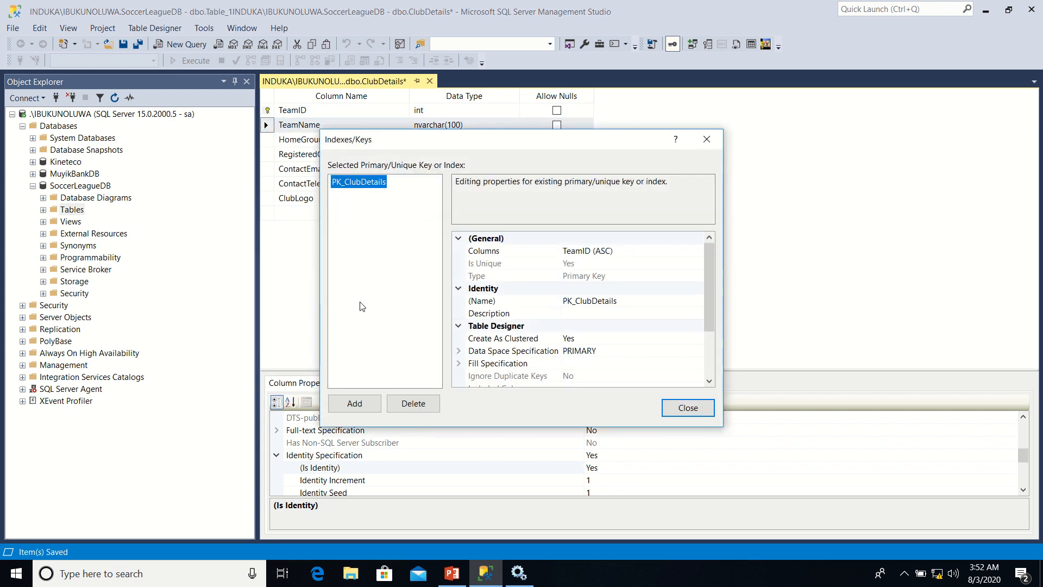
pyautogui.click(356, 404)
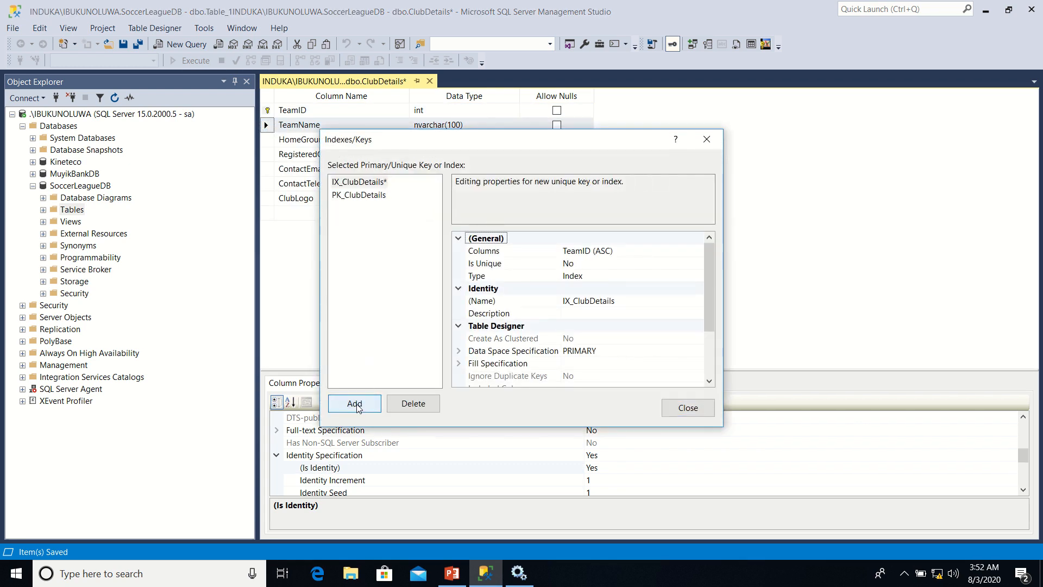
pyautogui.click(633, 279)
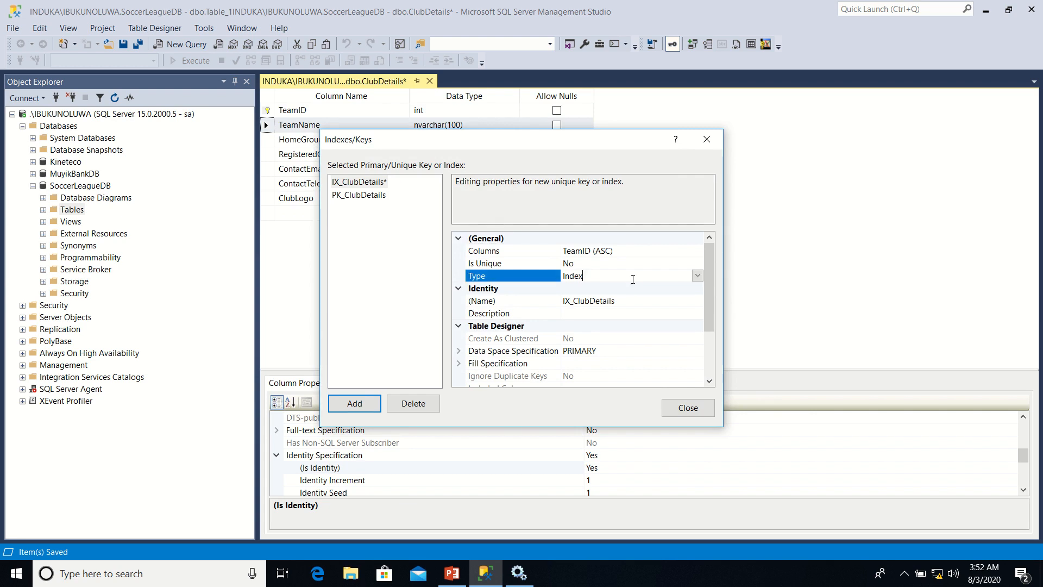
pyautogui.click(697, 276)
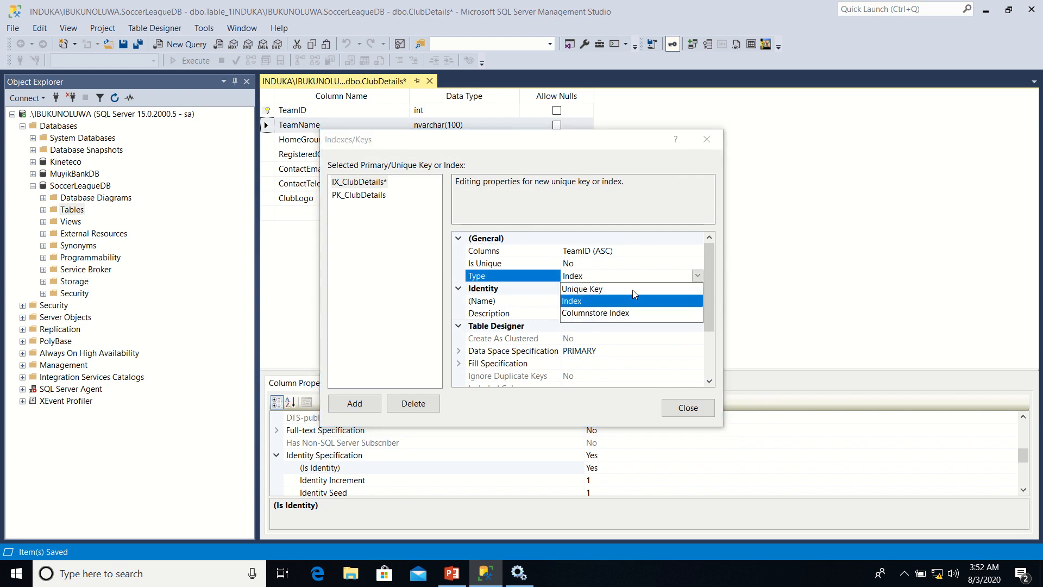
pyautogui.click(619, 293)
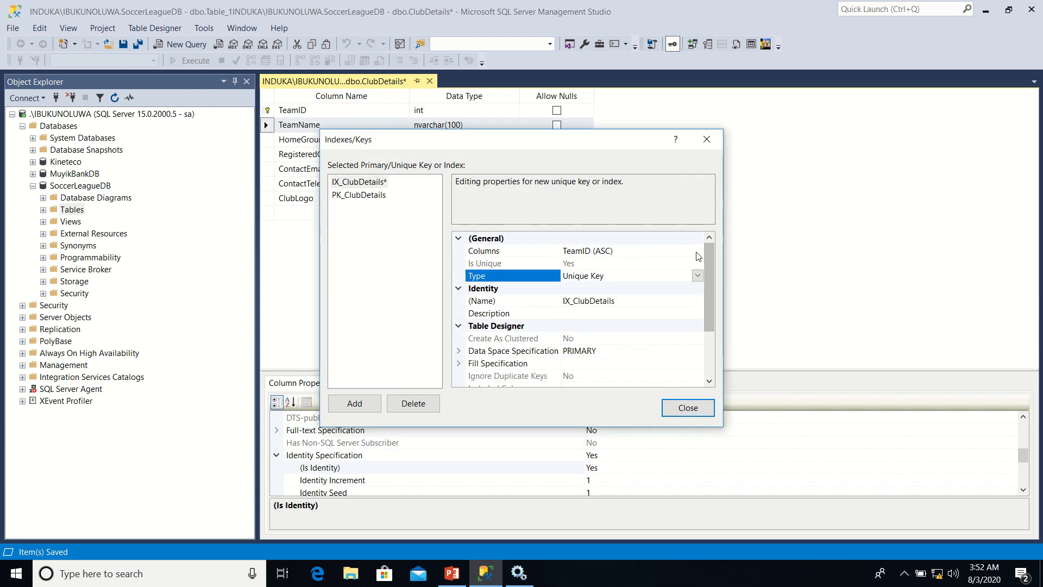
# Assign TeamName as the new unique key's column and save the ClubDetails table
pyautogui.click(697, 254)
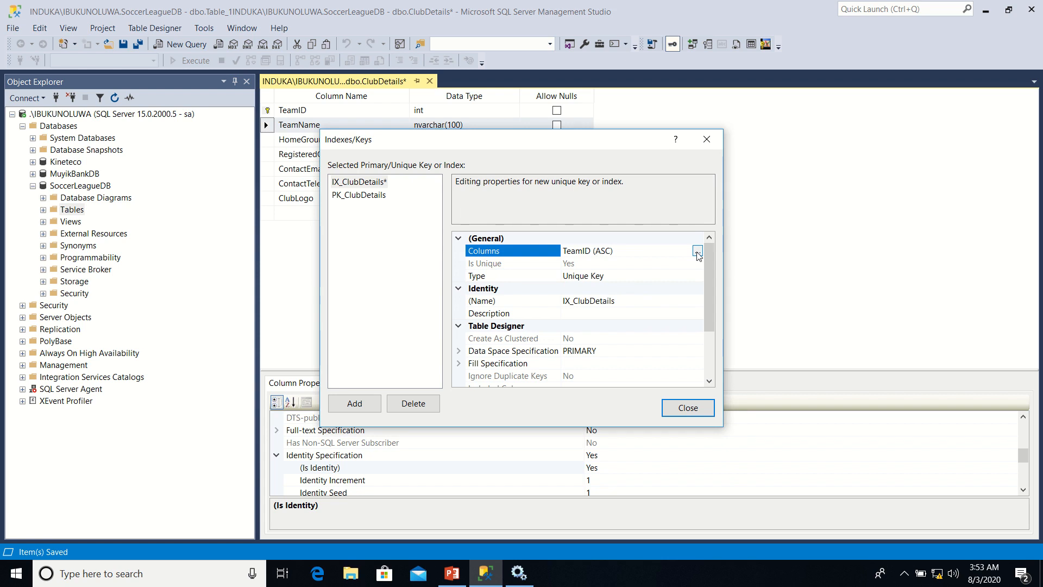
pyautogui.click(697, 252)
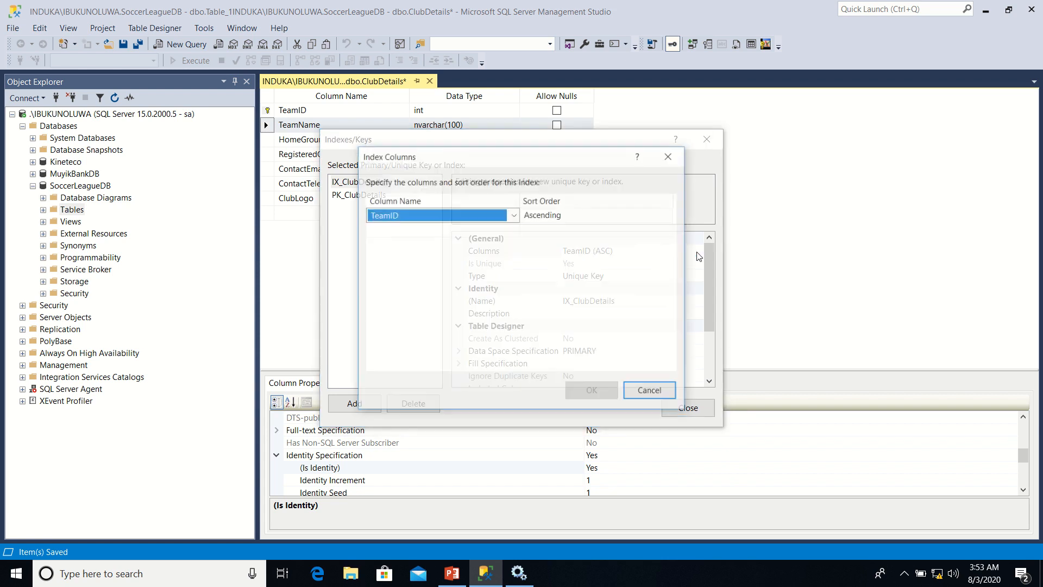
pyautogui.click(514, 216)
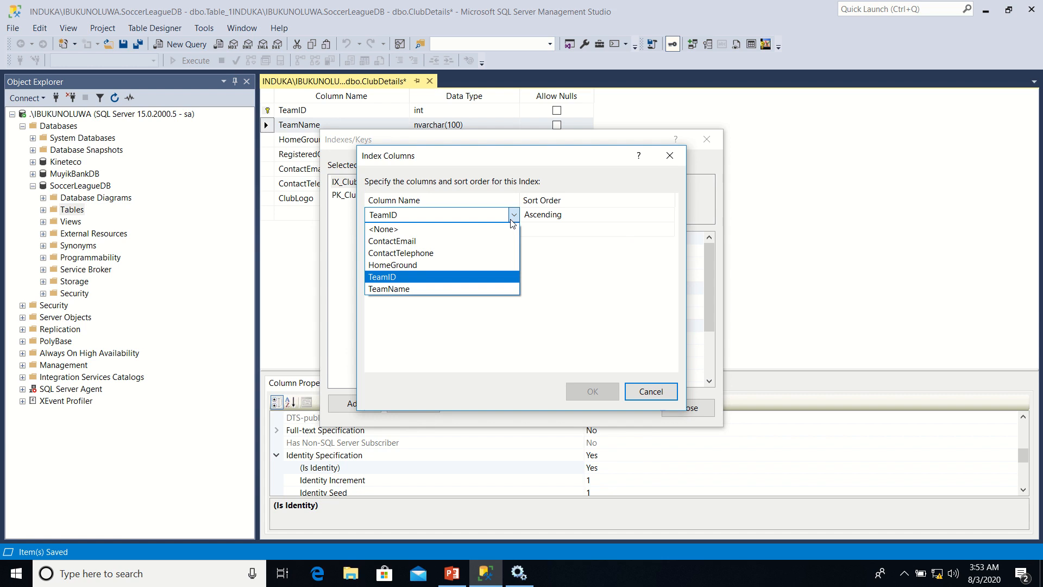
pyautogui.click(442, 287)
pyautogui.click(581, 391)
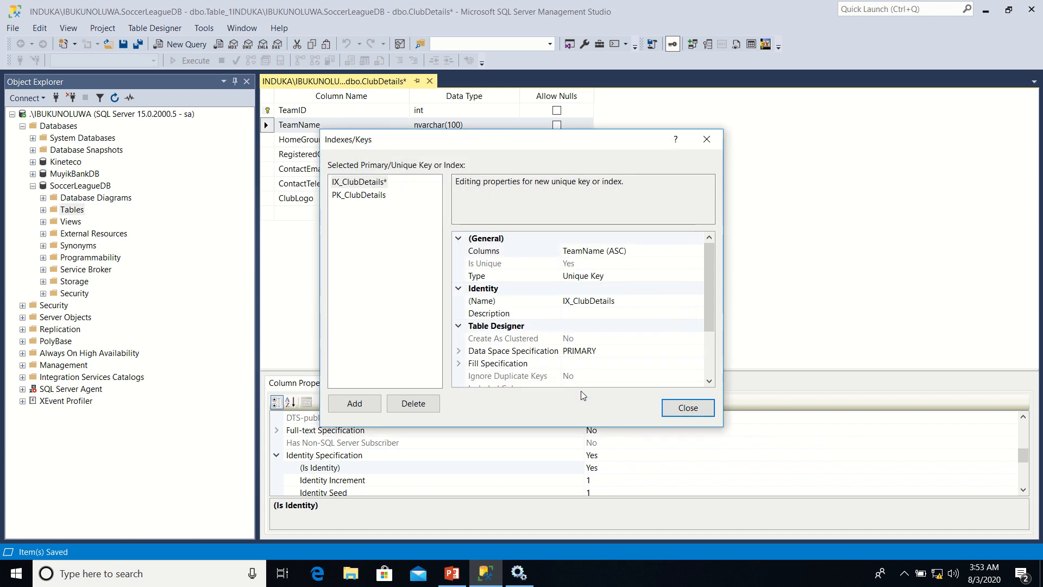
pyautogui.click(682, 408)
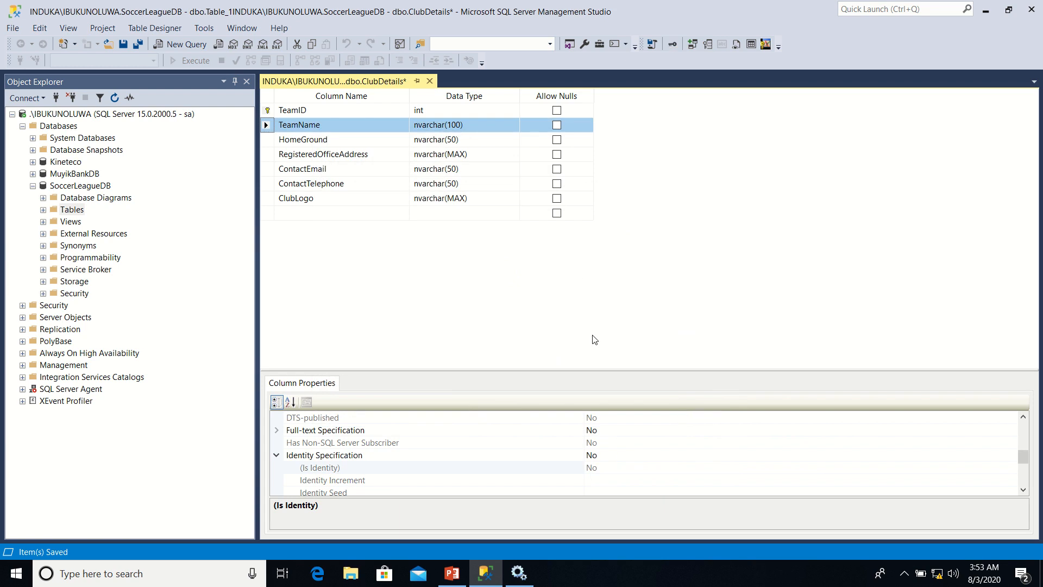
pyautogui.rightClick(346, 86)
pyautogui.click(369, 92)
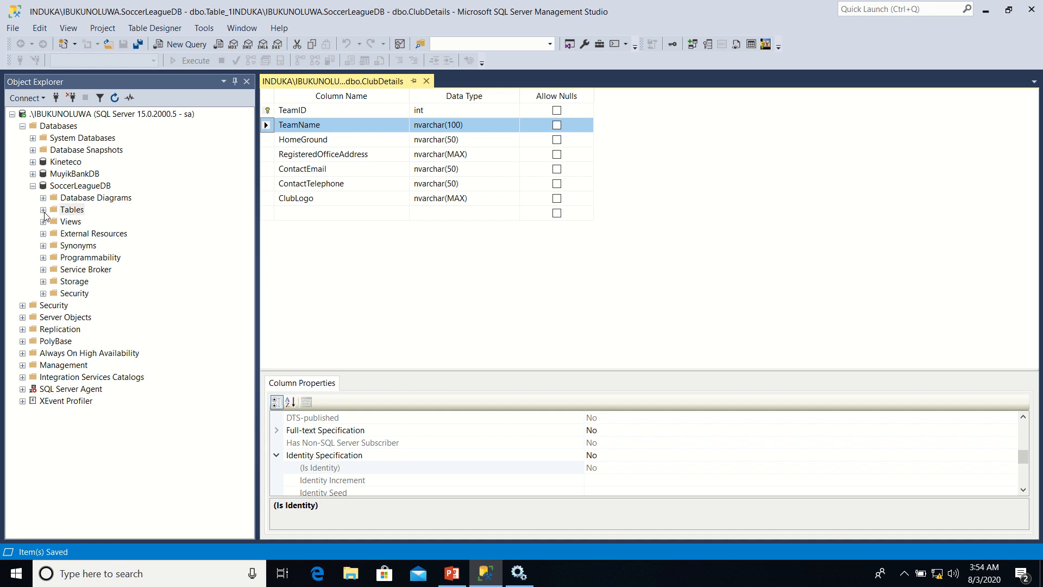
# Start a new table in SoccerLeagueDB and add PlayerID as its first column
pyautogui.click(71, 210)
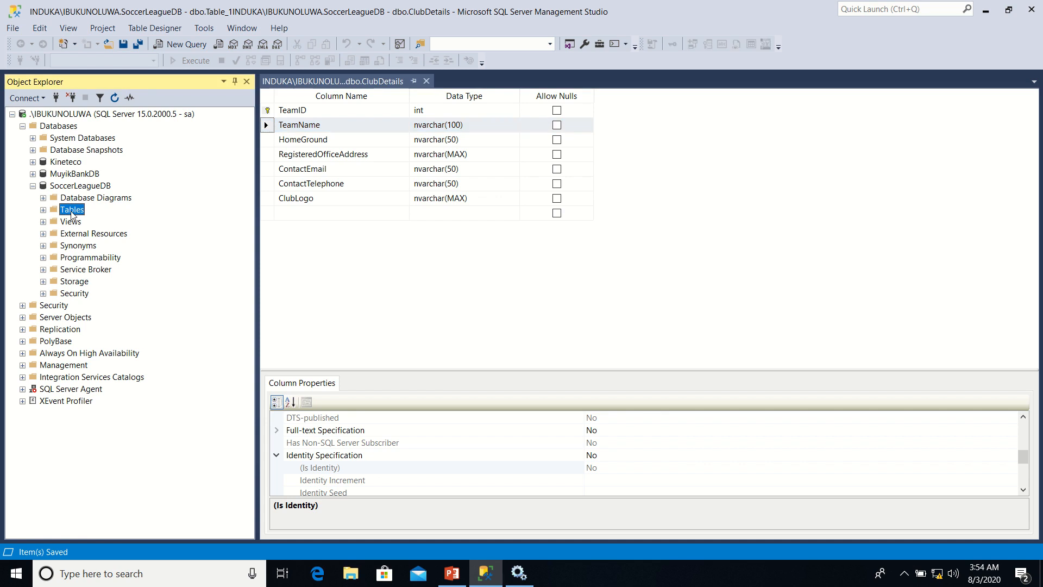
pyautogui.rightClick(73, 212)
pyautogui.moveTo(107, 219)
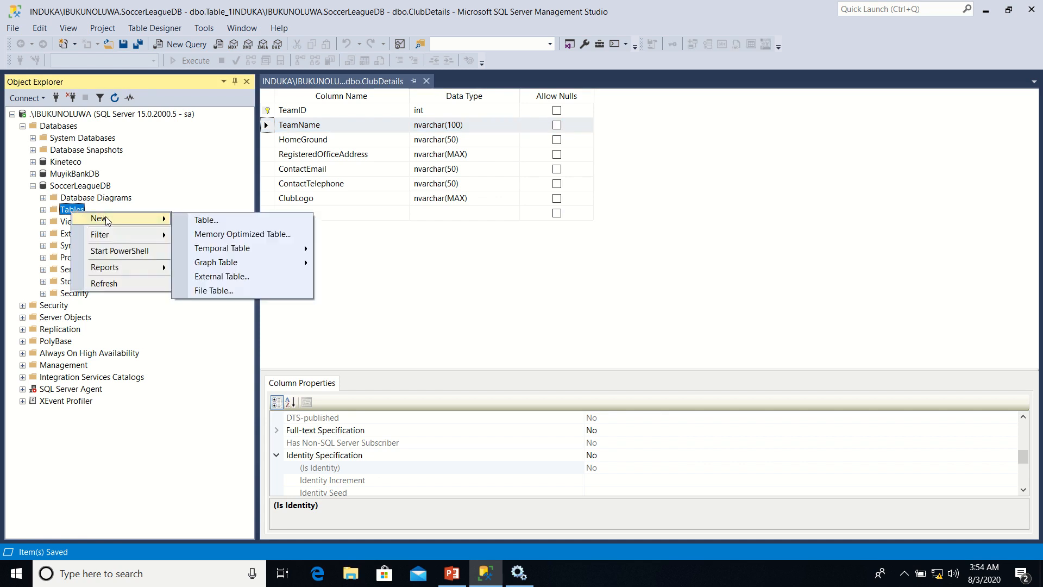
pyautogui.click(207, 221)
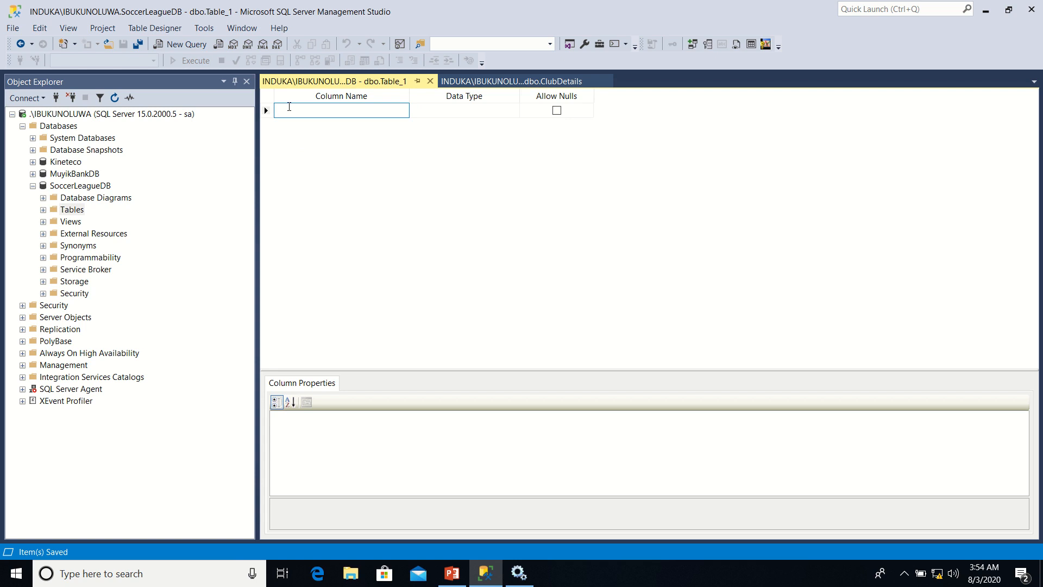
pyautogui.write('Play')
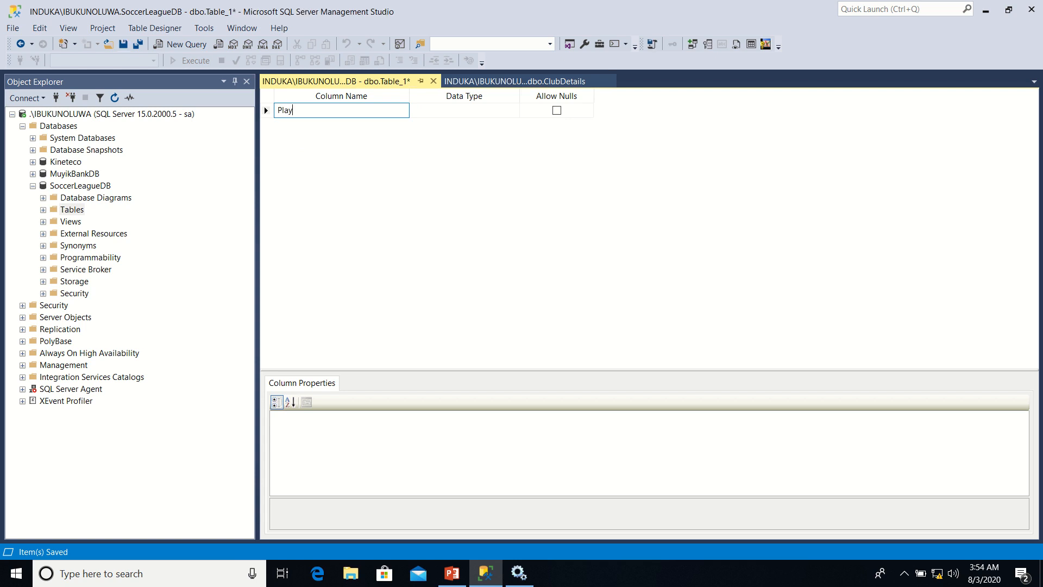
pyautogui.write('erID')
pyautogui.press('Tab')
# Add the FirstName and MiddleName columns to the new table below PlayerID
pyautogui.press('Tab')
pyautogui.press('Tab')
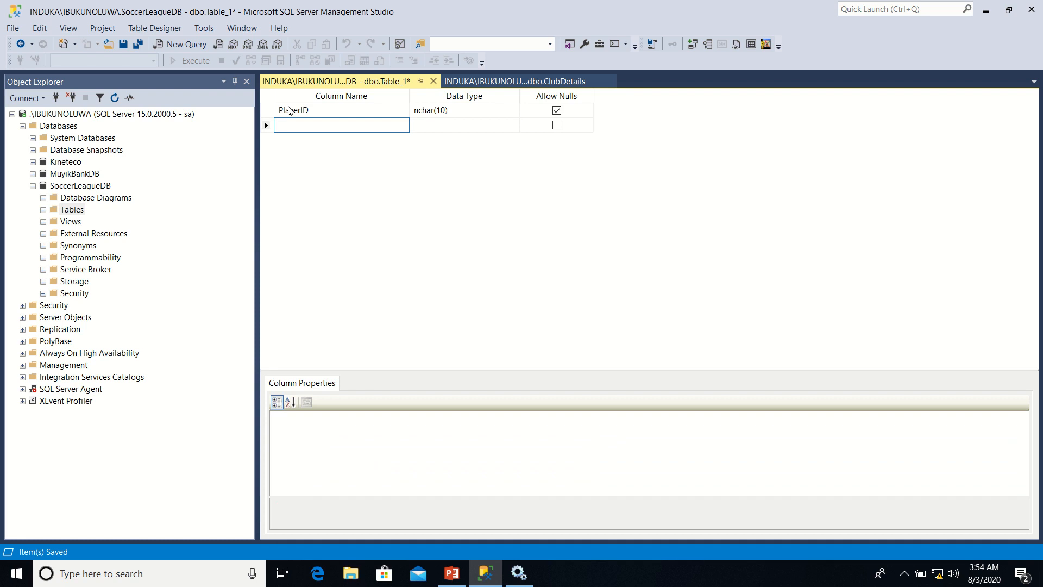
pyautogui.write('FirstName')
pyautogui.press('Tab')
pyautogui.press('Tab')
pyautogui.press('Tab')
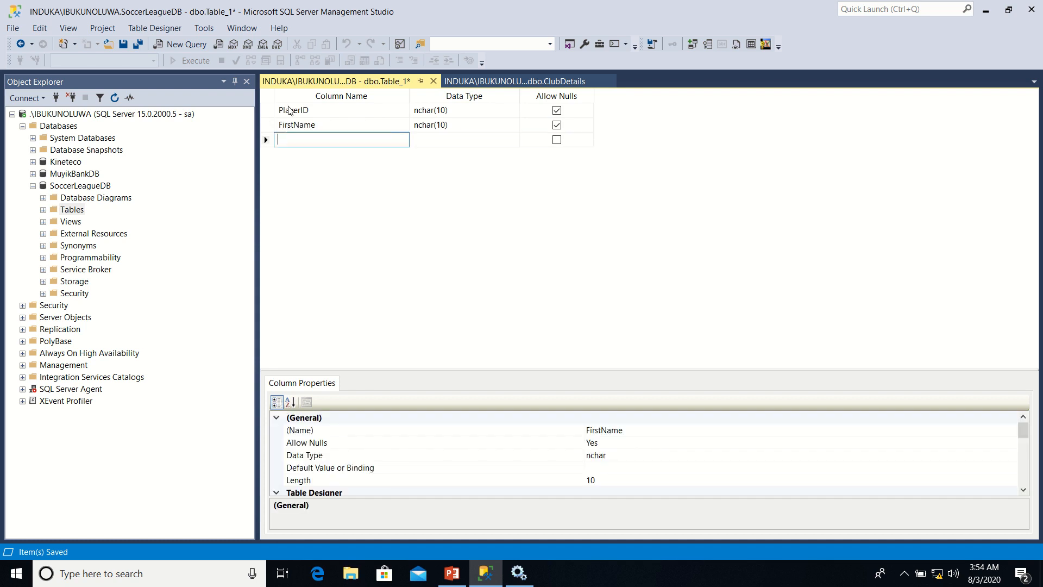
pyautogui.write('Middle')
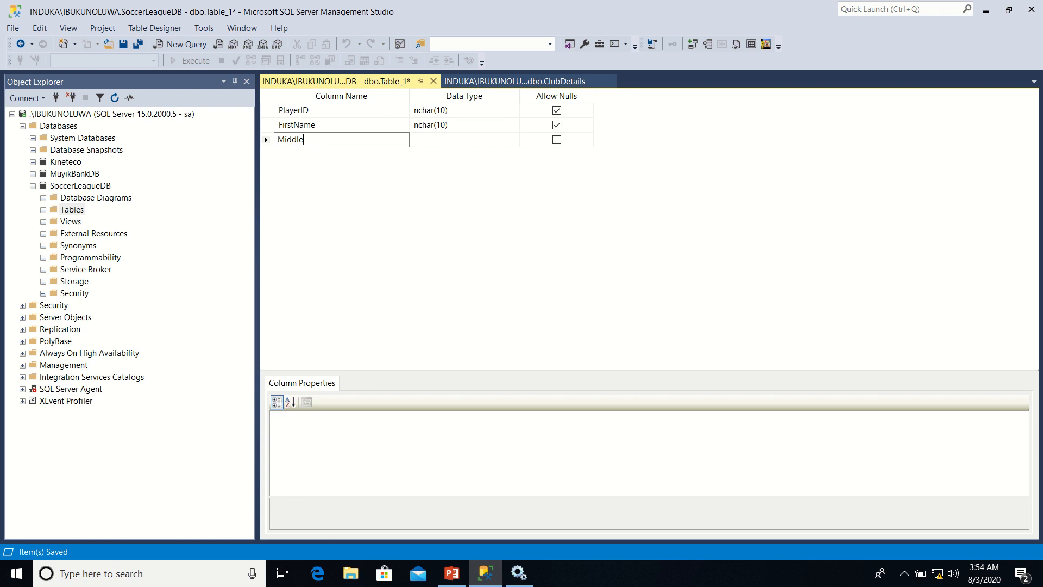
pyautogui.write('Name')
pyautogui.press('Tab')
pyautogui.press('Tab')
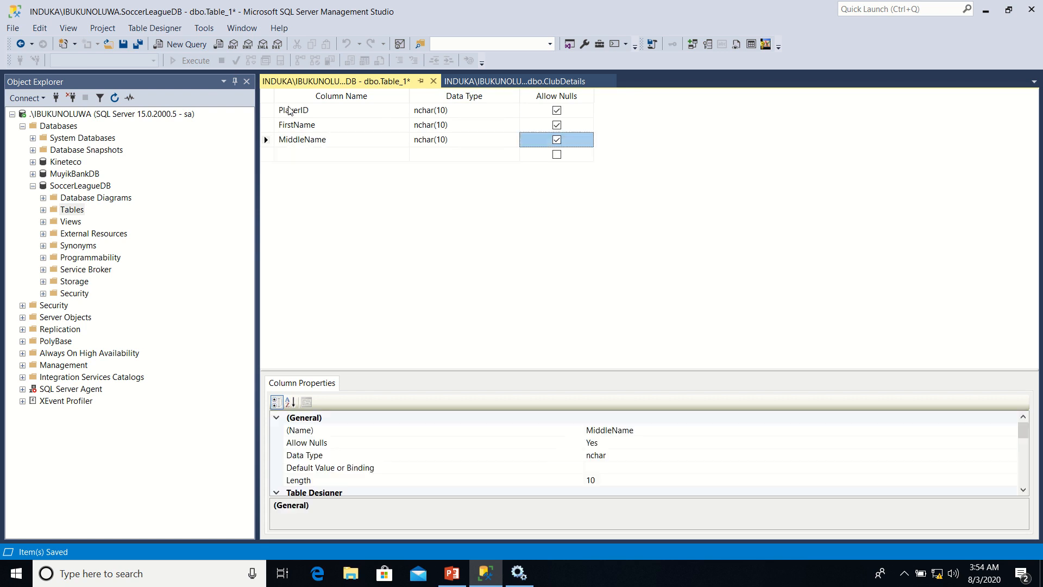
pyautogui.press('Tab')
# Add the Surname and GenderID columns to the new table below MiddleName
pyautogui.write('Su')
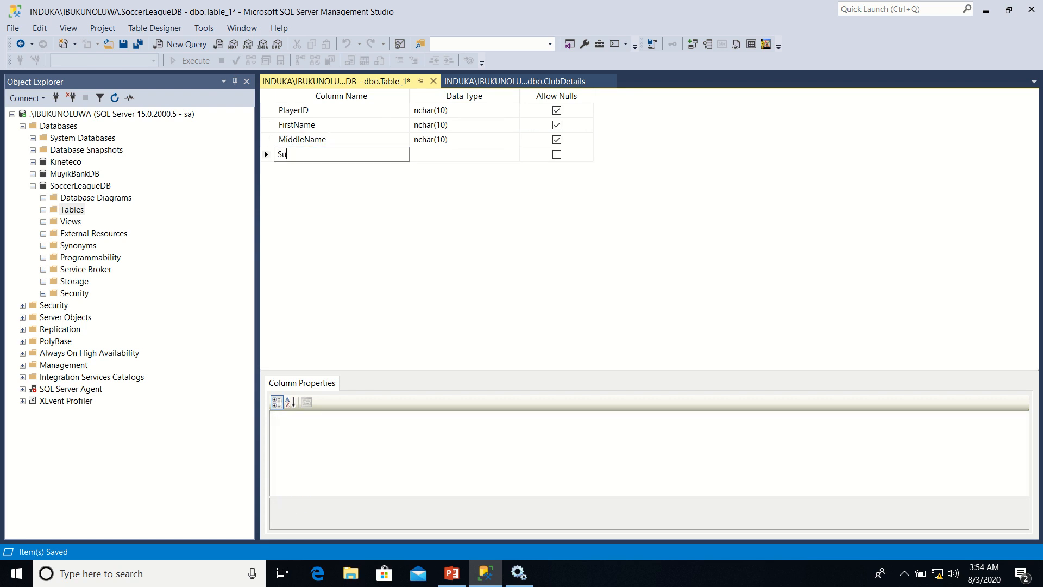
pyautogui.write('rname')
pyautogui.press('Tab')
pyautogui.press('Tab')
pyautogui.press('Tab')
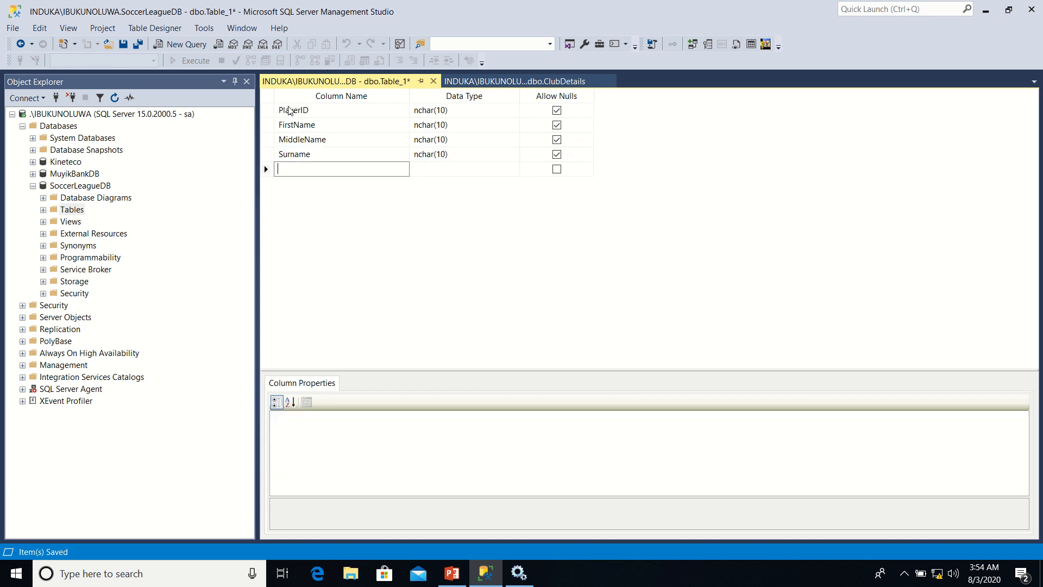
pyautogui.write('GenderID')
pyautogui.press('Tab')
pyautogui.press('Tab')
pyautogui.press('Tab')
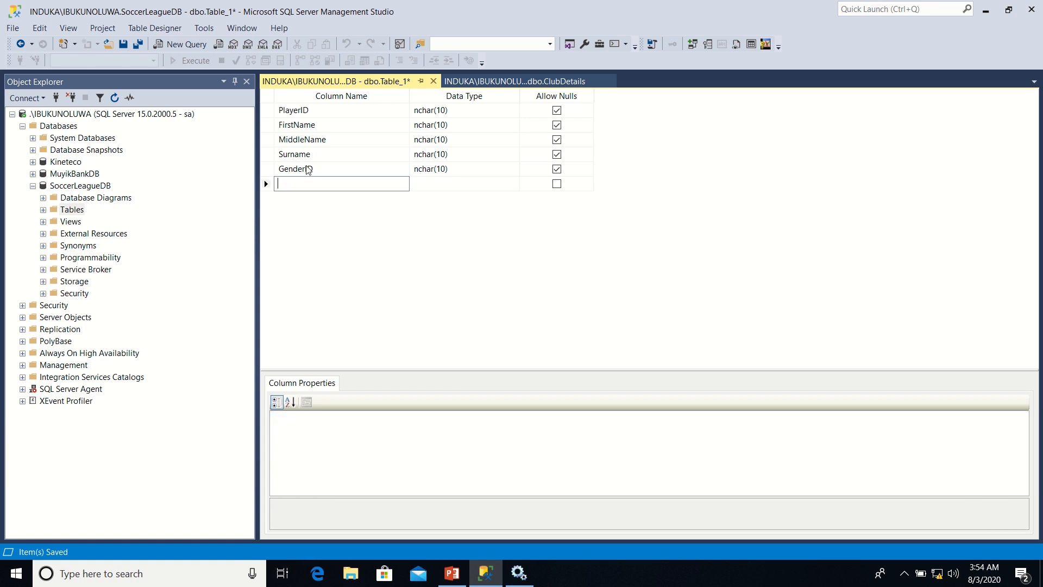
# Add a CurrentClubID column to the new table below GenderID
pyautogui.write('CurrentClubID')
pyautogui.press('Tab')
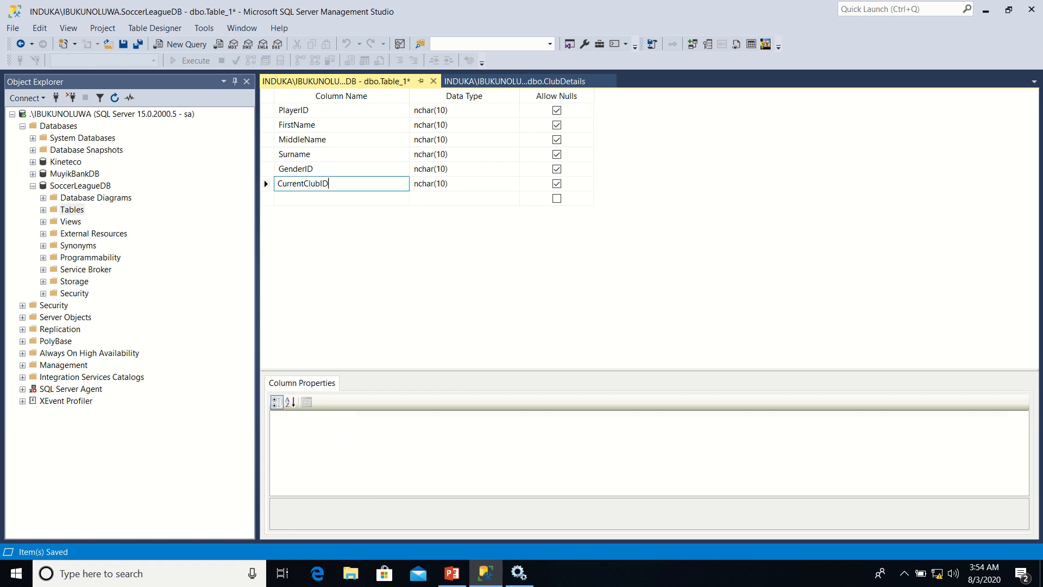
pyautogui.press('Tab')
pyautogui.press('Tab')
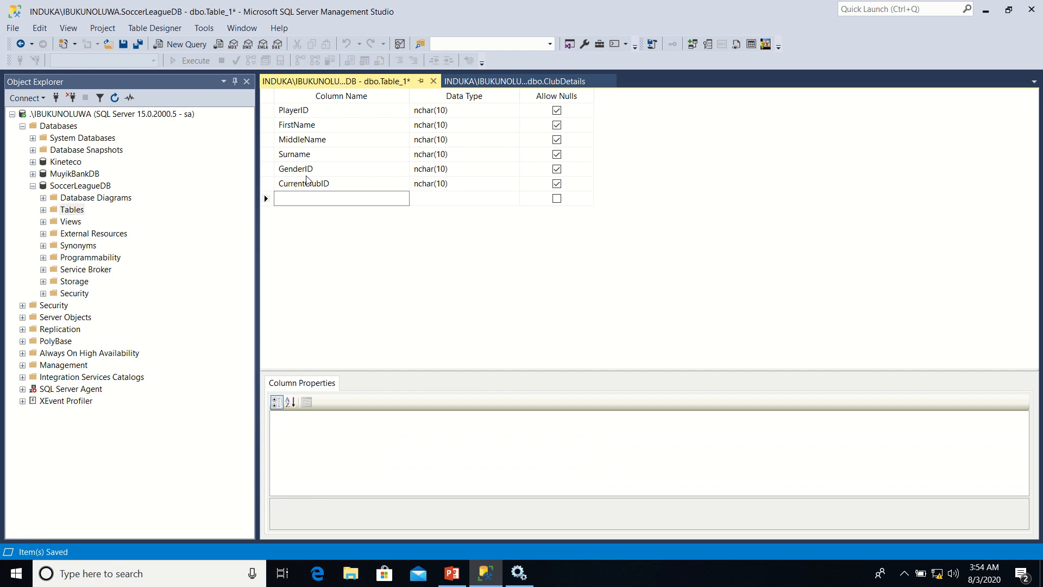
# Add a PlayerPhoto column to the new table below CurrentClubID
pyautogui.write('PlayerPhoto')
pyautogui.press('Tab')
pyautogui.press('Tab')
pyautogui.press('Tab')
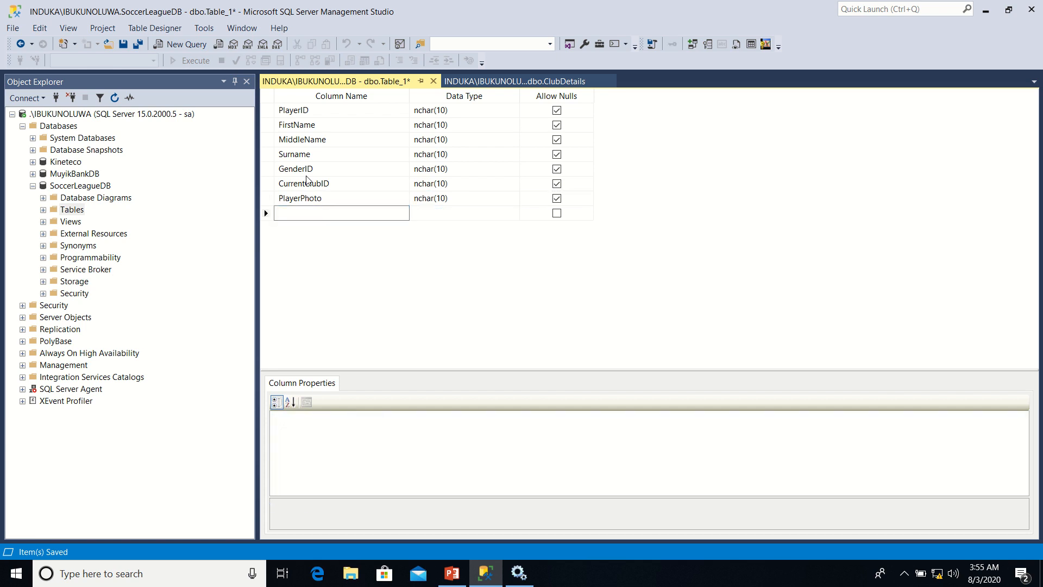
# Add a ContactEmail column to the new table below PlayerPhoto
pyautogui.write('Contact')
pyautogui.write('Email')
pyautogui.press('Tab')
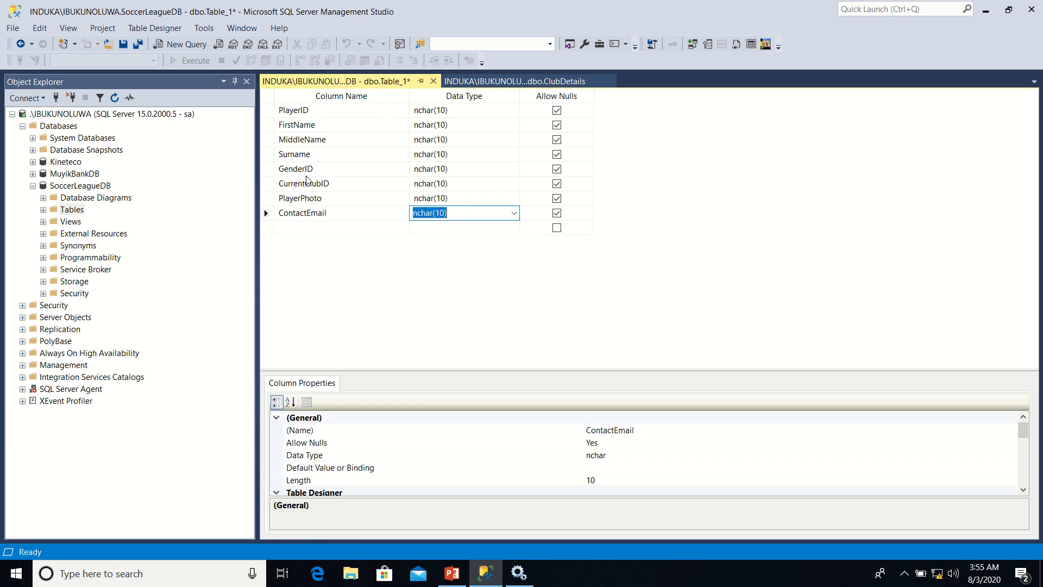
pyautogui.press('Tab')
# Add a ContactPhone column to the new table below ContactEmail
pyautogui.press('Tab')
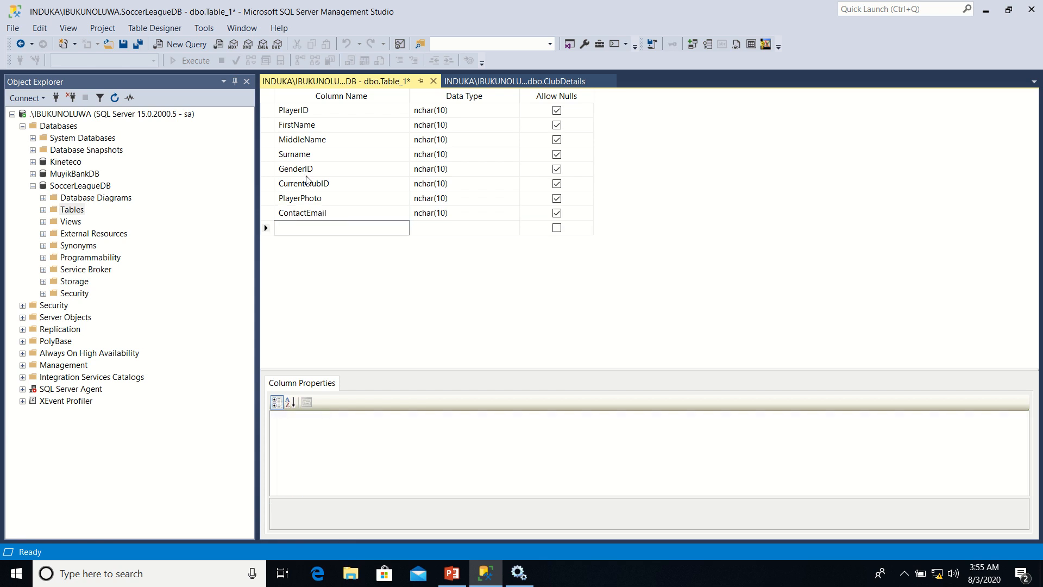
pyautogui.write('ContactPhone')
pyautogui.press('Tab')
pyautogui.press('Tab')
pyautogui.press('Tab')
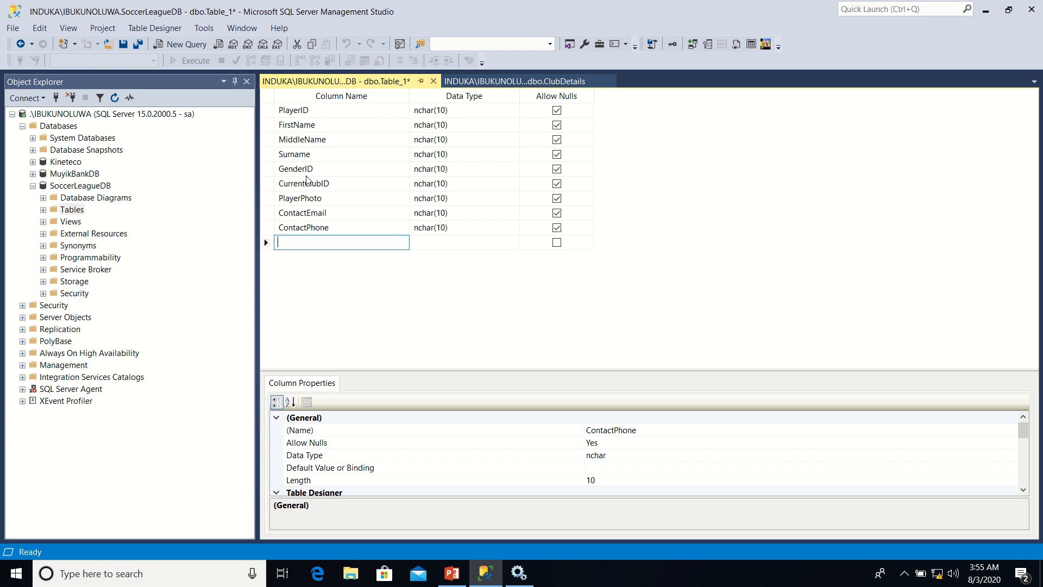
# Add a PositionID column as the last column of the new table, below ContactPhone
pyautogui.write('P')
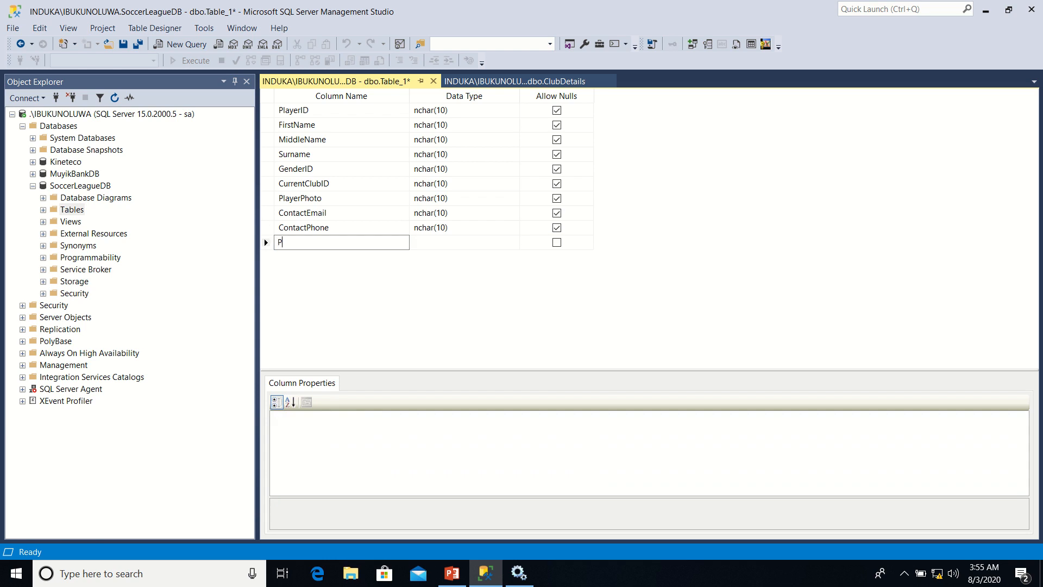
pyautogui.write('ositionID')
pyautogui.press('Tab')
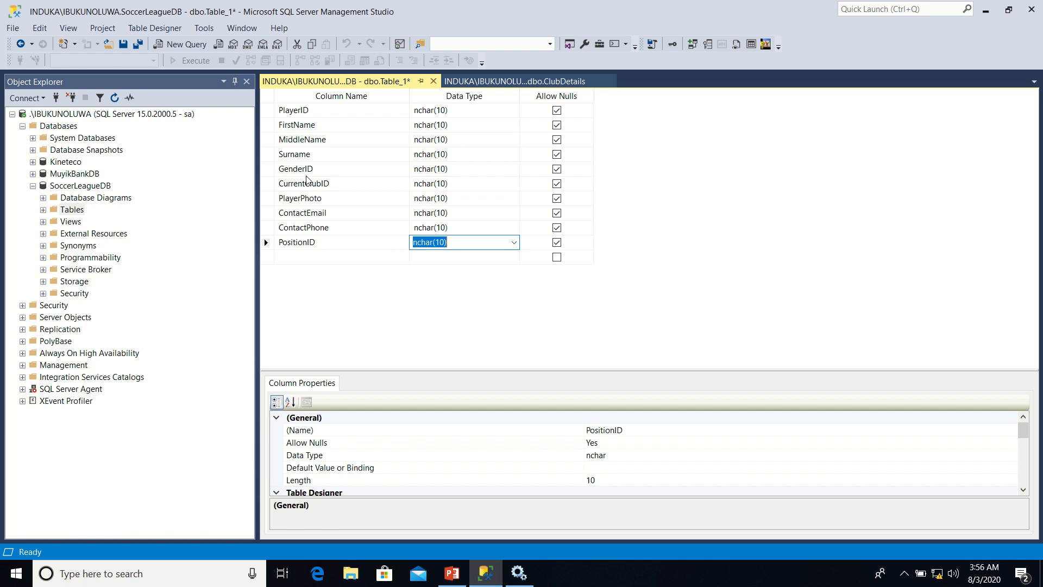
# Make PlayerID the primary key of the new table and set its data type to int
pyautogui.click(267, 111)
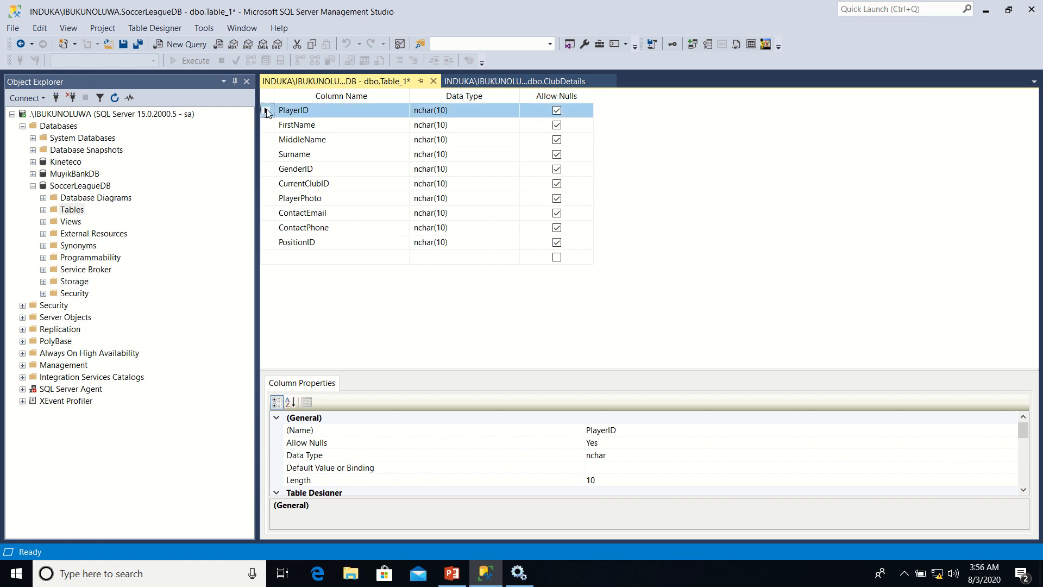
pyautogui.rightClick(267, 112)
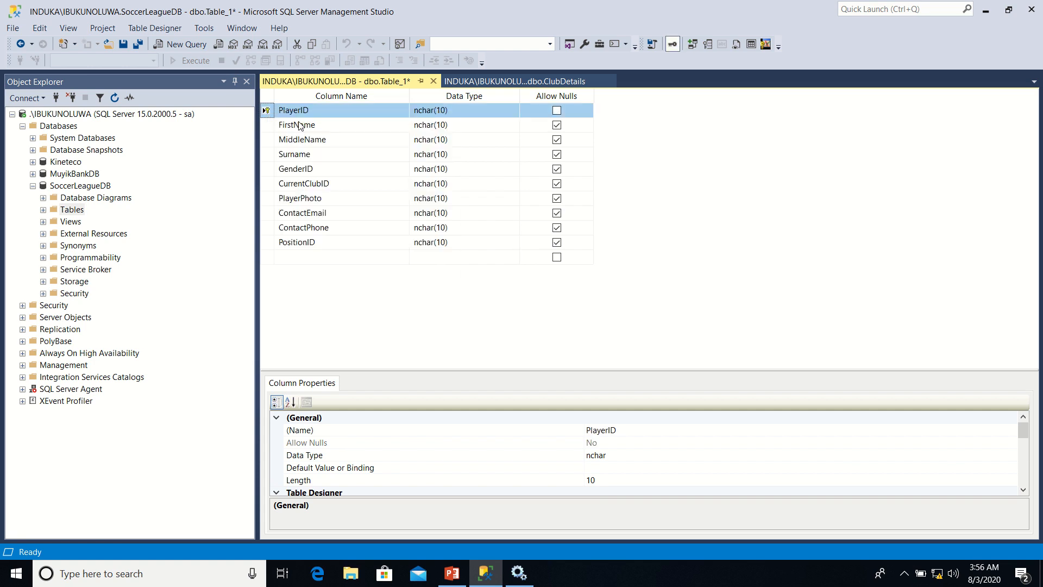
pyautogui.click(454, 110)
pyautogui.write('int')
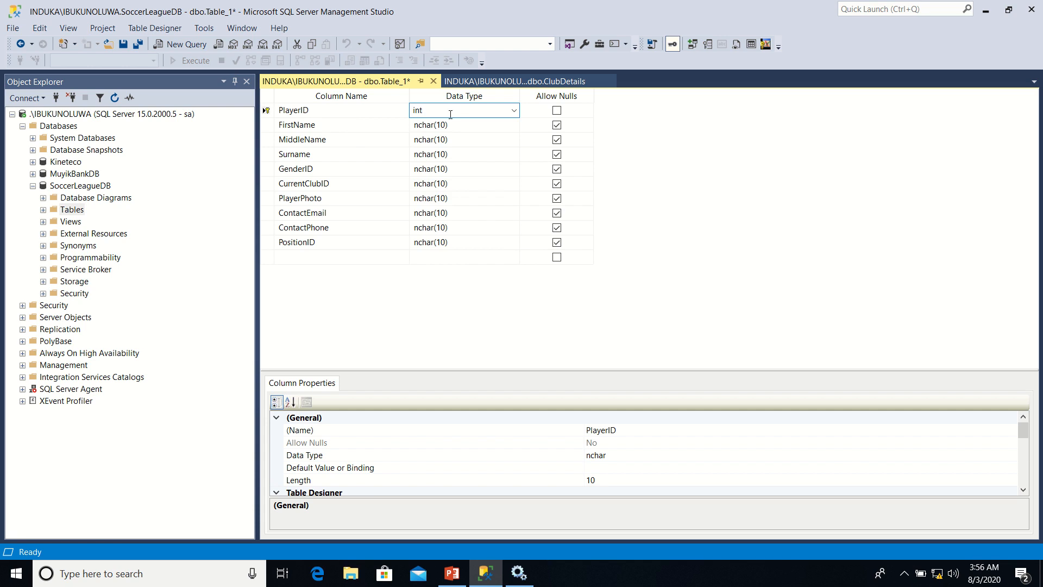
# Set the data type of the FirstName, MiddleName and Surname columns to nvarchar(50)
pyautogui.click(450, 126)
pyautogui.click(513, 126)
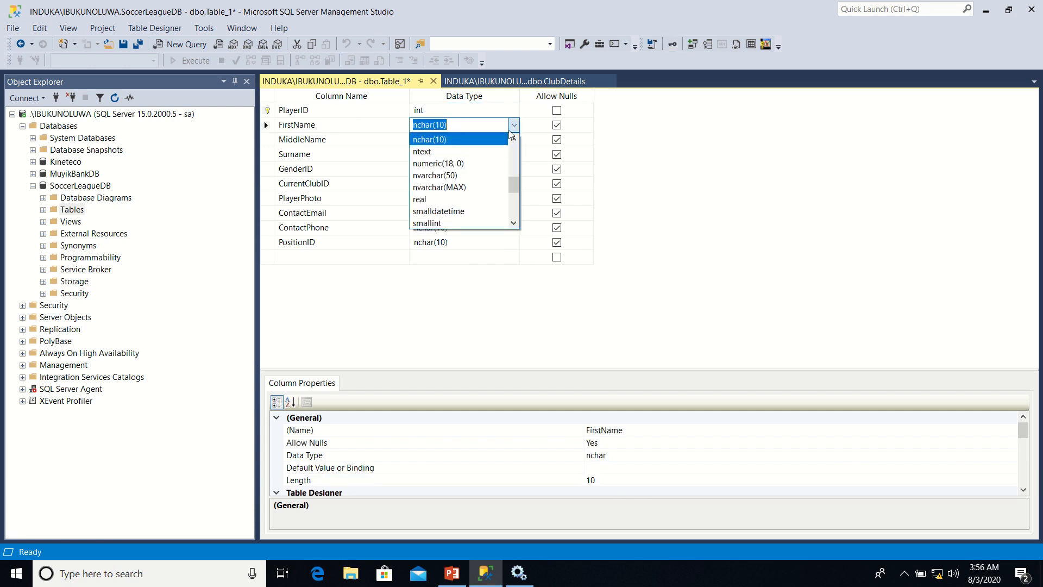
pyautogui.click(471, 174)
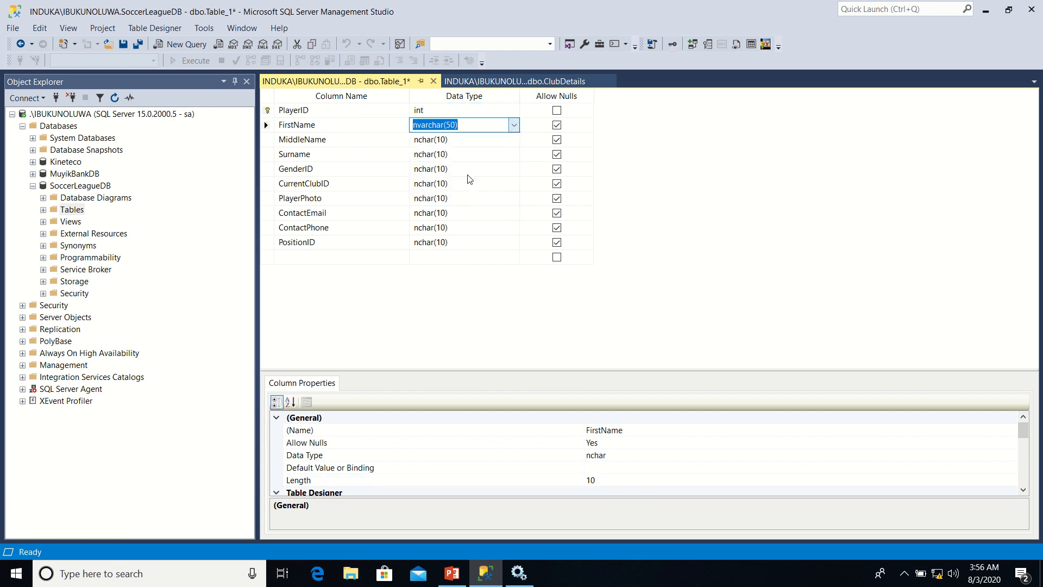
pyautogui.click(491, 140)
pyautogui.click(513, 139)
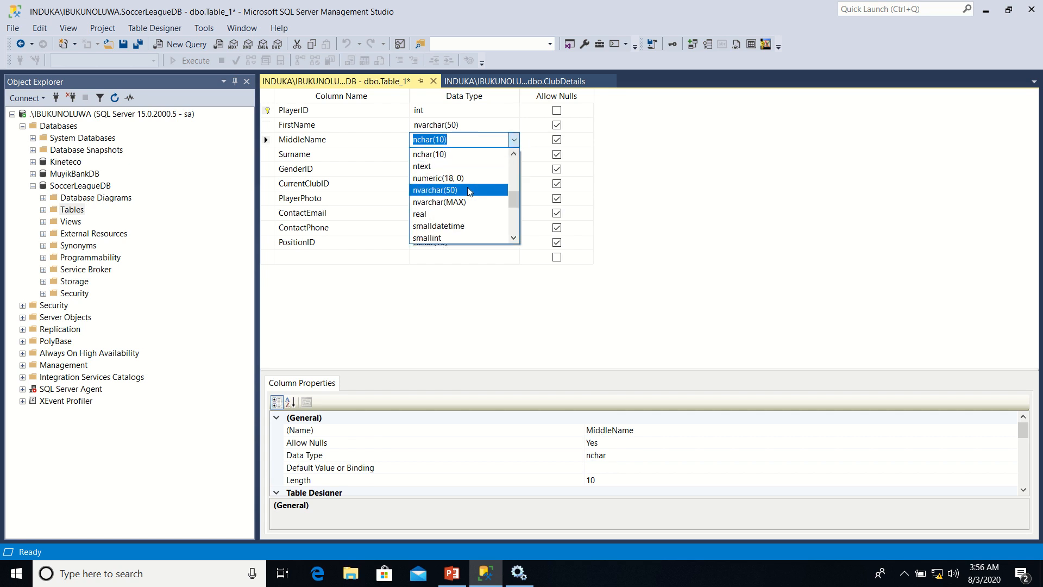
pyautogui.click(470, 191)
pyautogui.click(481, 160)
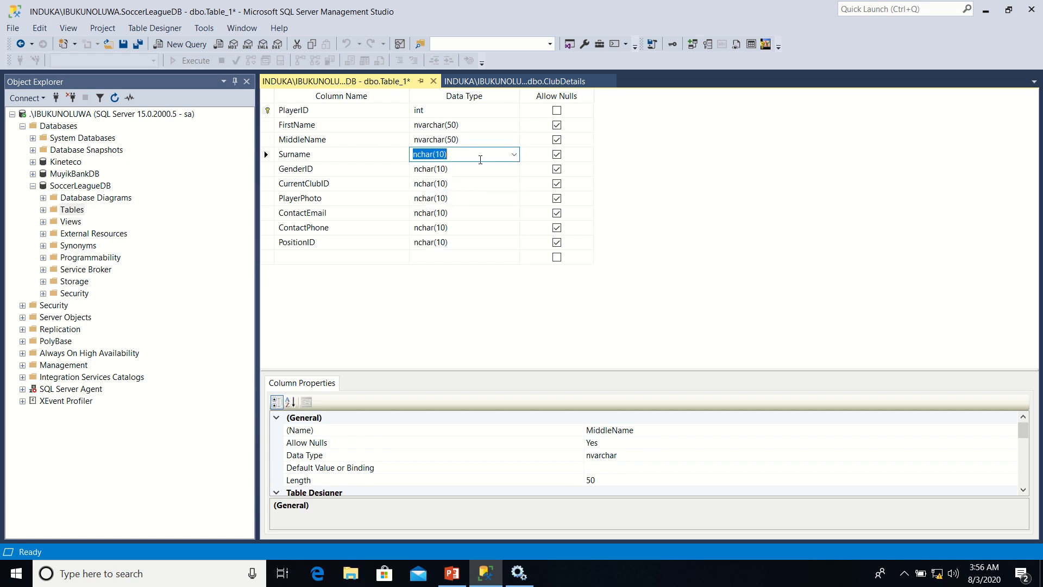
pyautogui.click(514, 155)
pyautogui.click(459, 204)
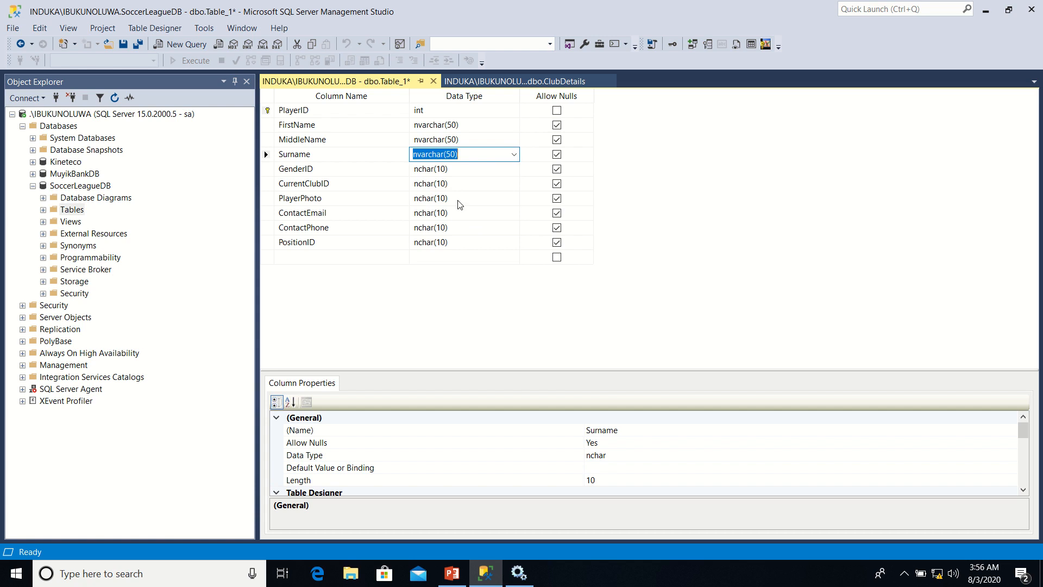
# Set the data type of the GenderID and CurrentClubID columns to int
pyautogui.click(446, 169)
pyautogui.write('int')
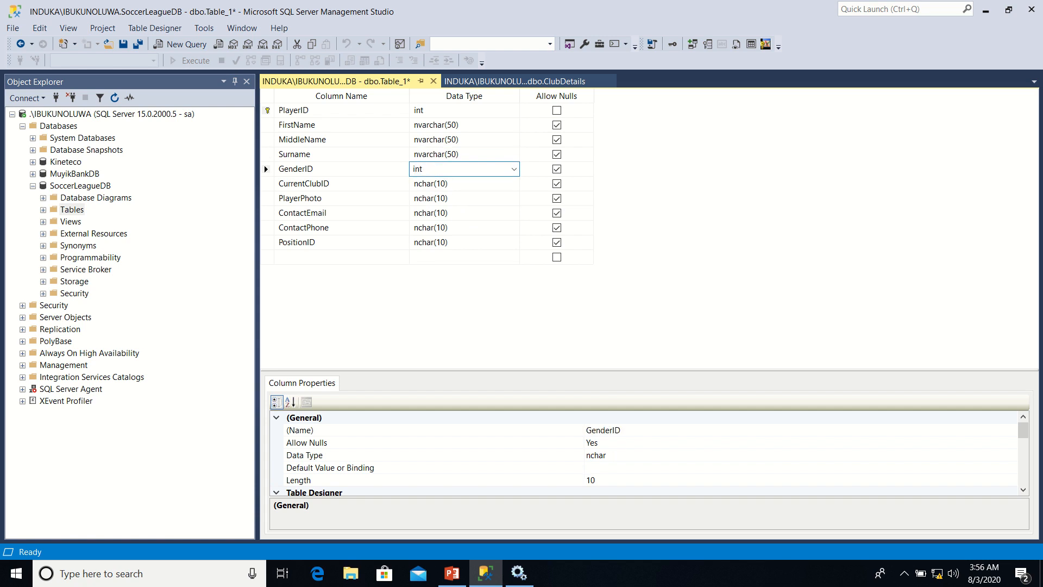
pyautogui.click(455, 184)
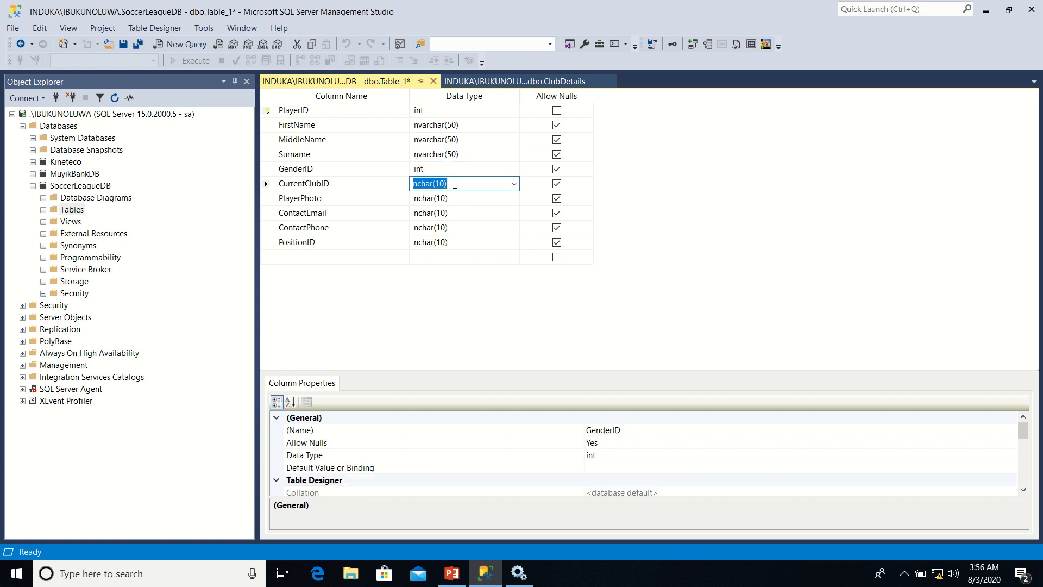
pyautogui.write('i')
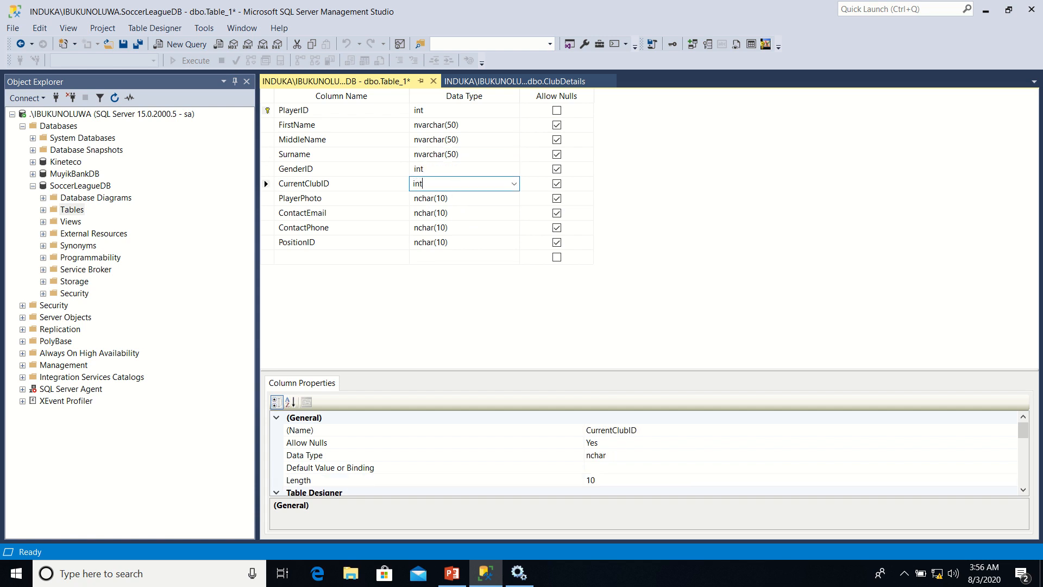
pyautogui.write('nt')
# Set the data type of the PlayerPhoto column to nvarchar(MAX)
pyautogui.click(454, 201)
pyautogui.click(513, 200)
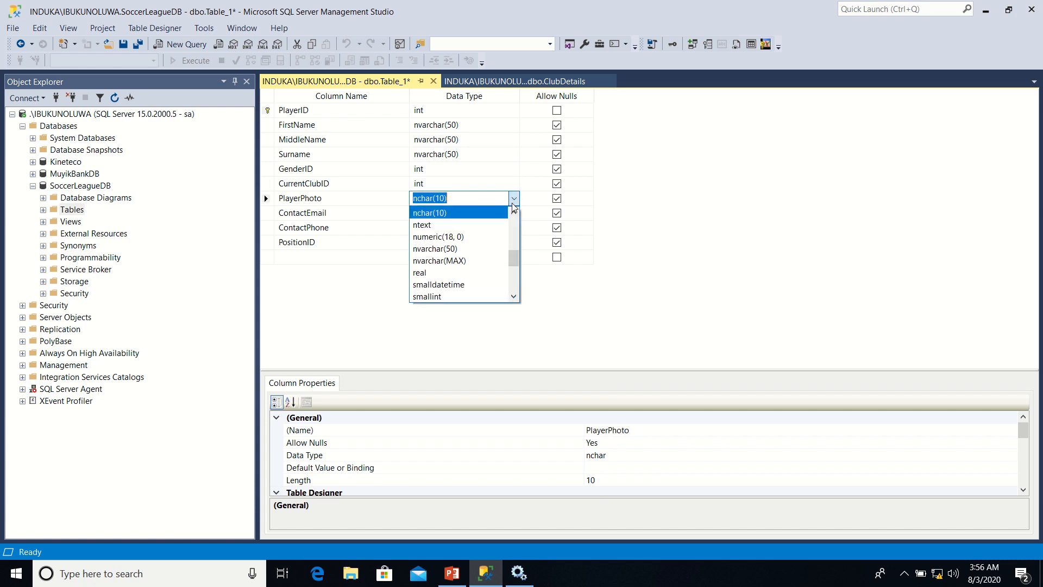
pyautogui.click(459, 261)
# Set the data type of the ContactEmail and ContactPhone columns to nvarchar(50)
pyautogui.click(458, 214)
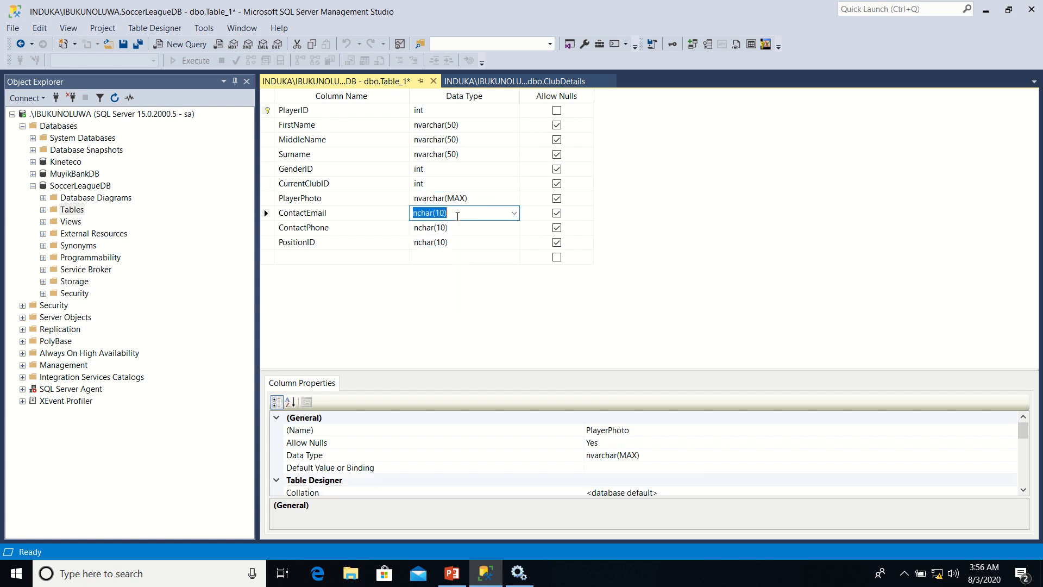
pyautogui.click(514, 213)
pyautogui.click(451, 264)
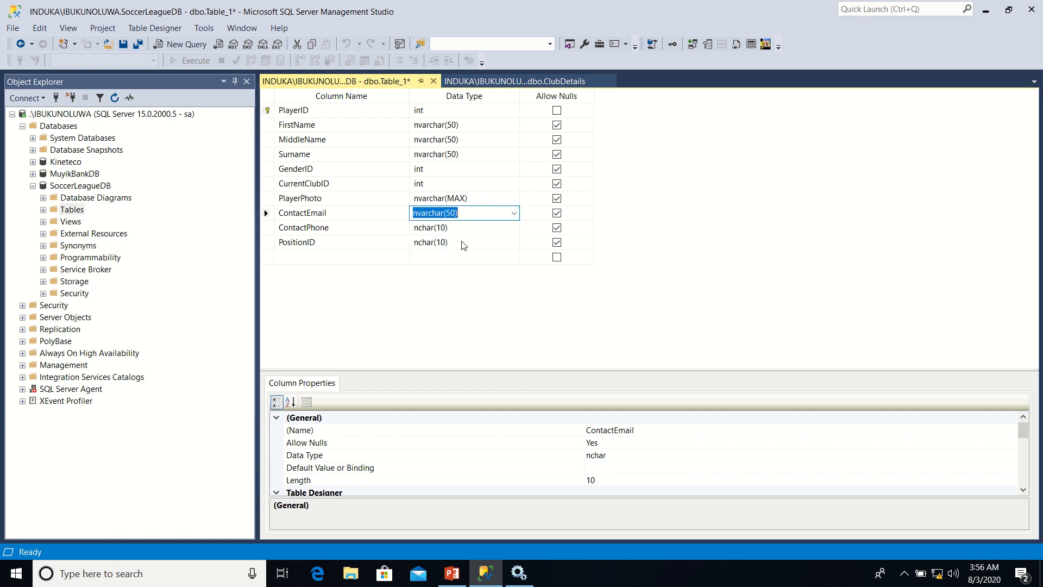
pyautogui.click(464, 228)
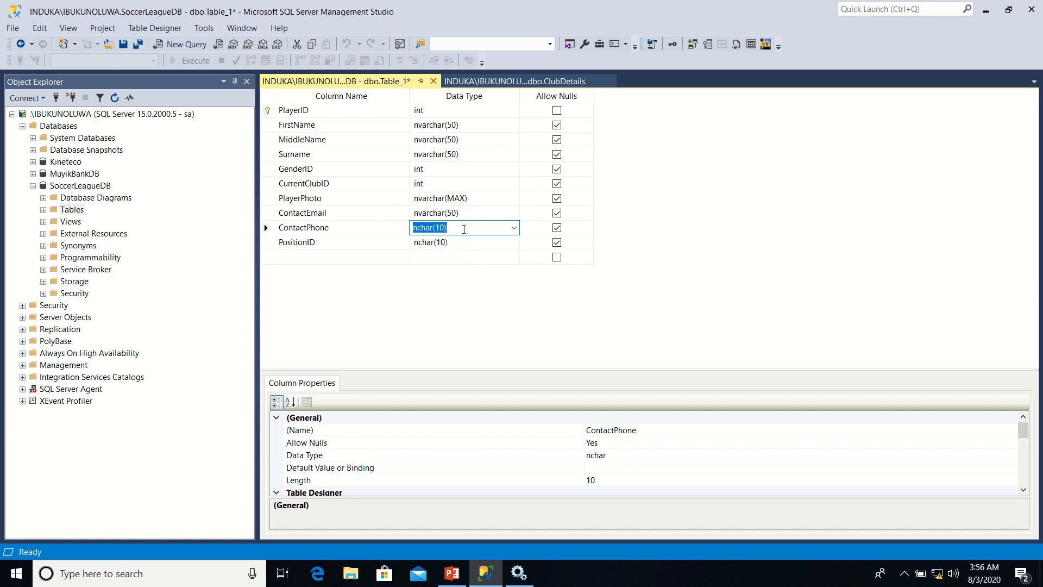
pyautogui.click(514, 227)
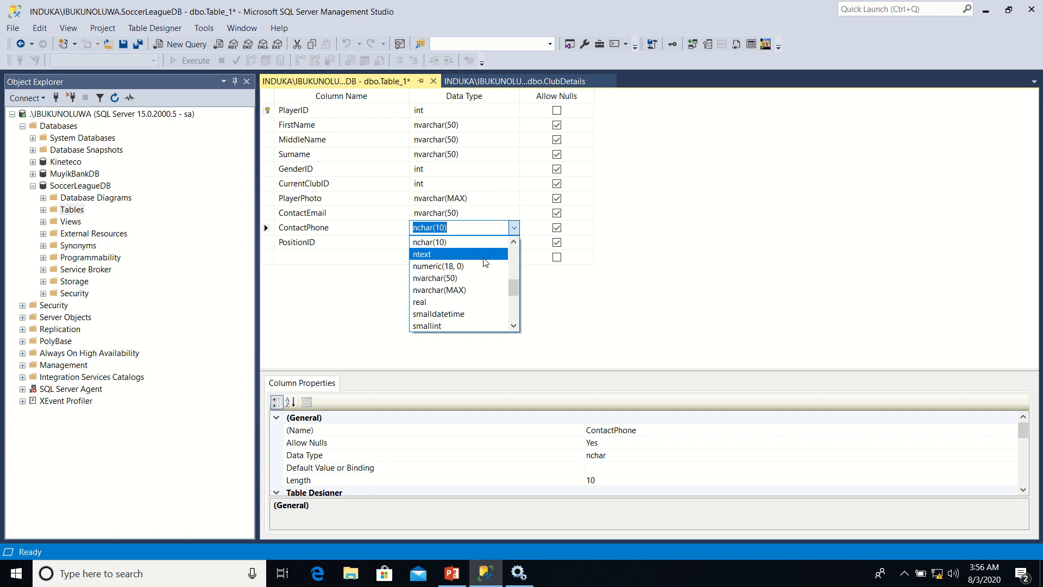
pyautogui.click(458, 278)
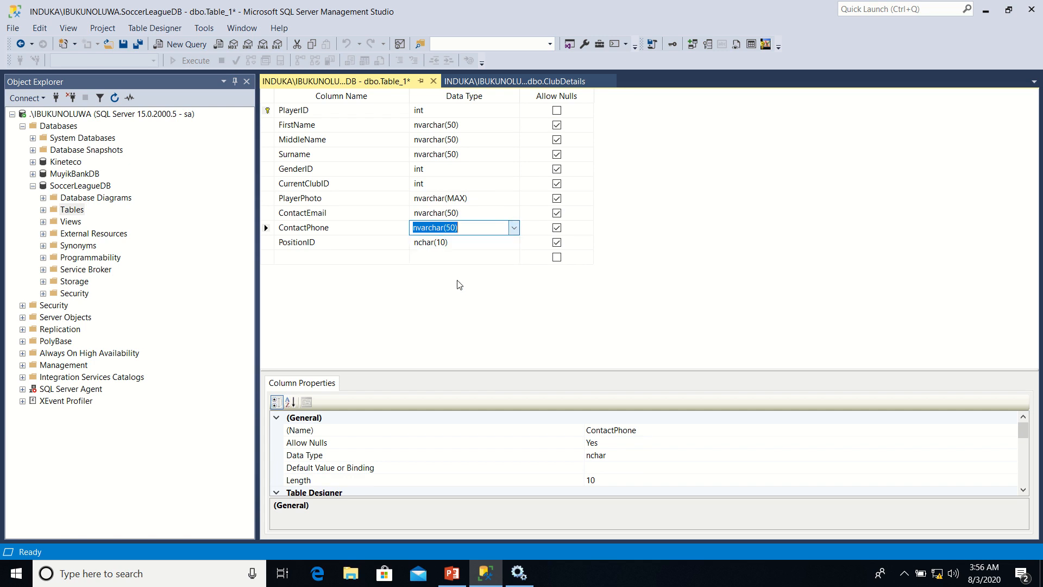
# Set the PositionID column's data type to int and save the new table under the name Players
pyautogui.click(464, 243)
pyautogui.write('int')
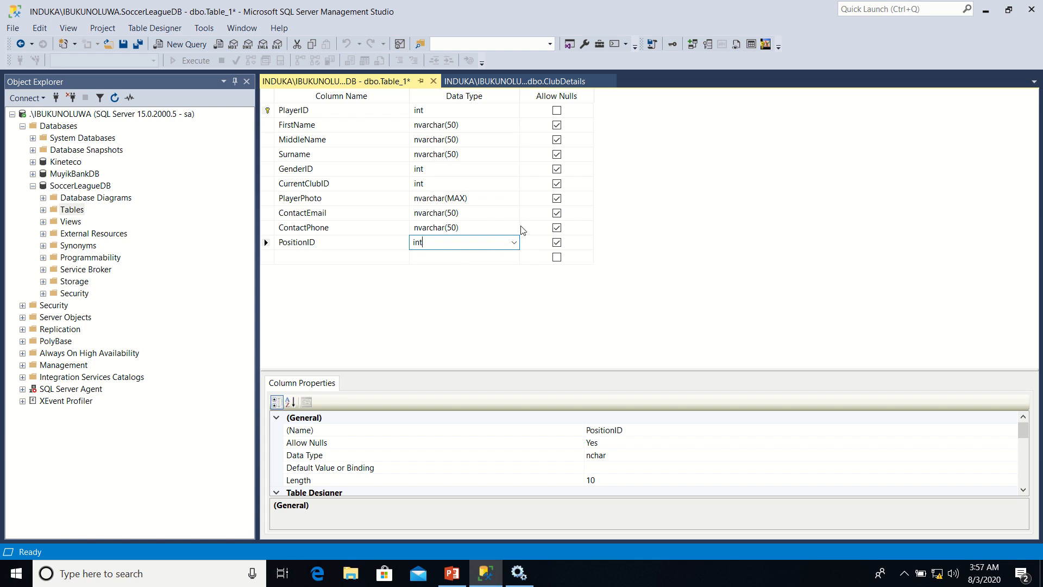
pyautogui.rightClick(384, 81)
pyautogui.click(419, 87)
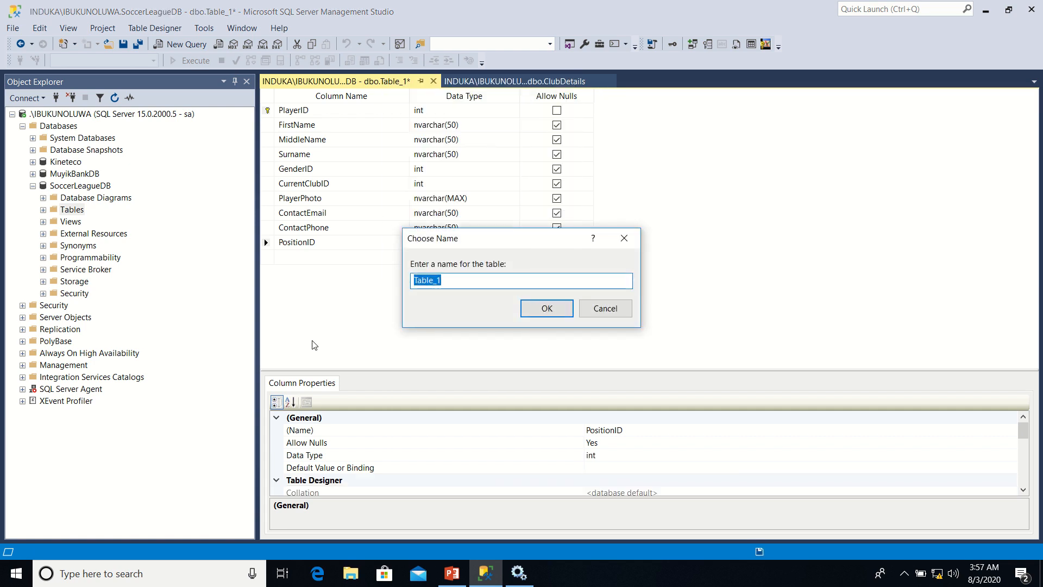
pyautogui.write('Pla')
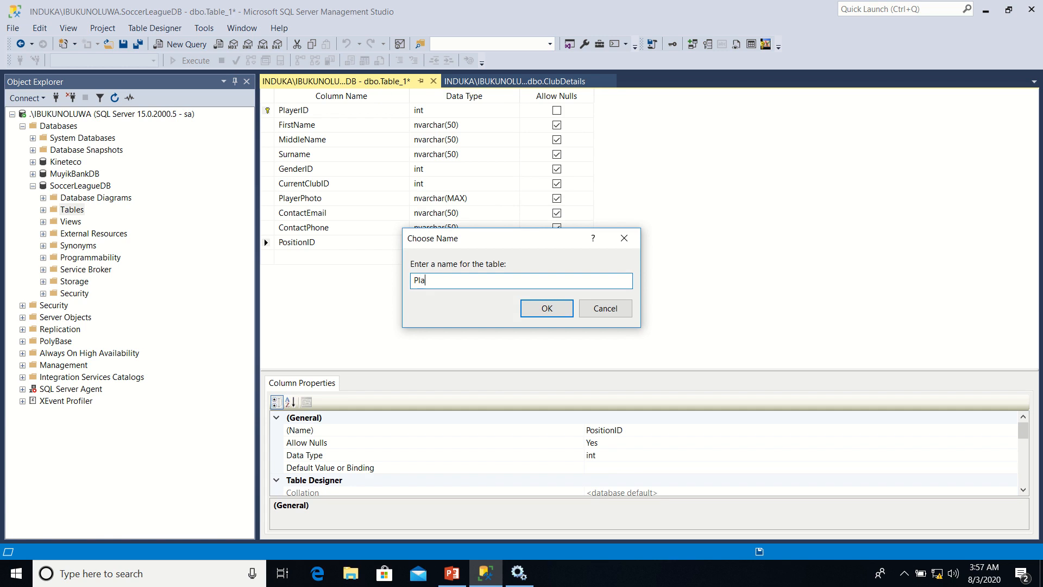
pyautogui.write('yers')
pyautogui.click(540, 310)
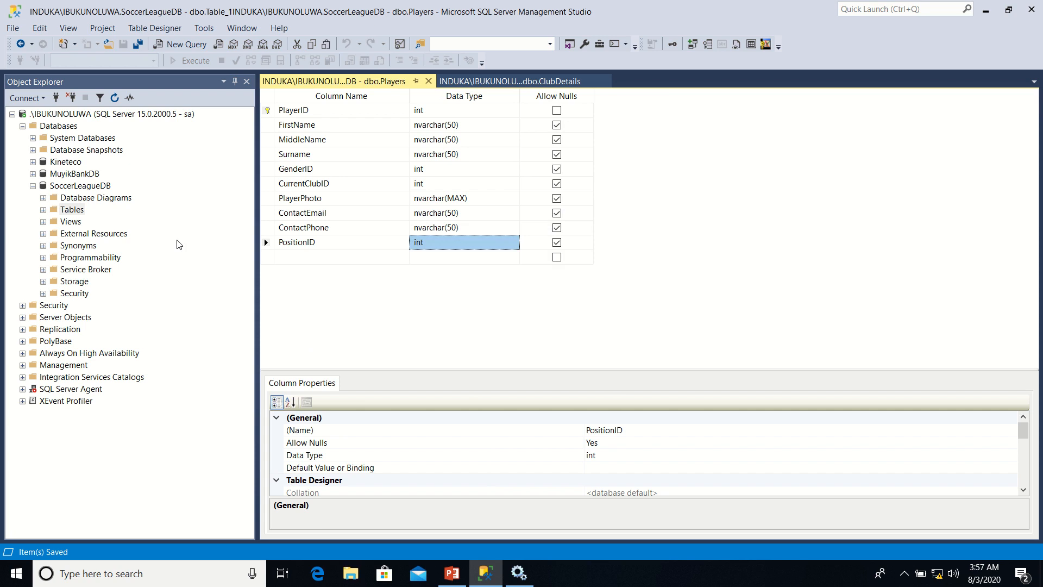
# Disallow nulls for FirstName, Surname, GenderID, PlayerPhoto, ContactEmail, ContactPhone and PositionID, and save the Players table
pyautogui.click(558, 126)
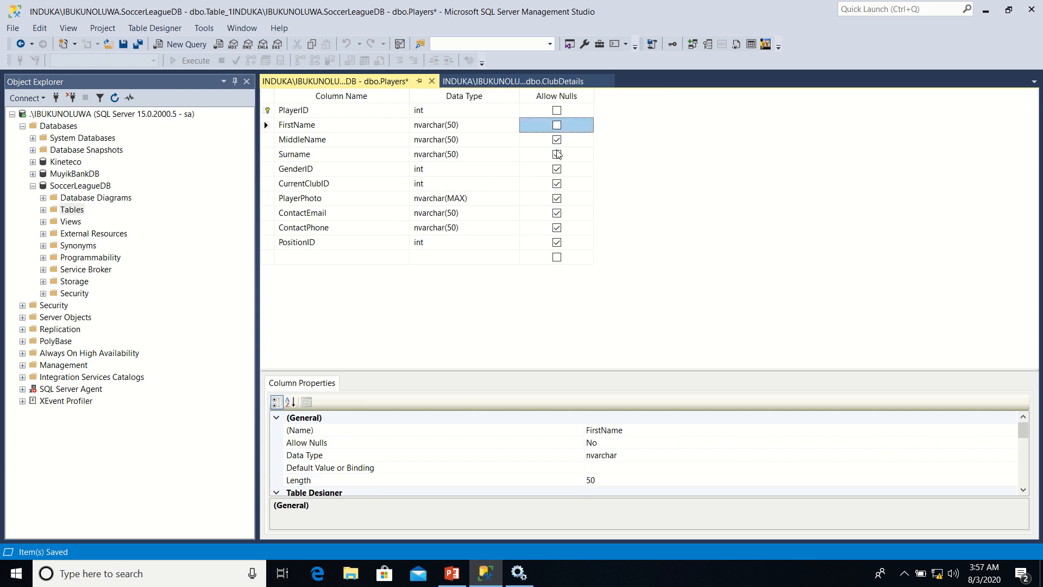
pyautogui.click(558, 154)
pyautogui.click(557, 169)
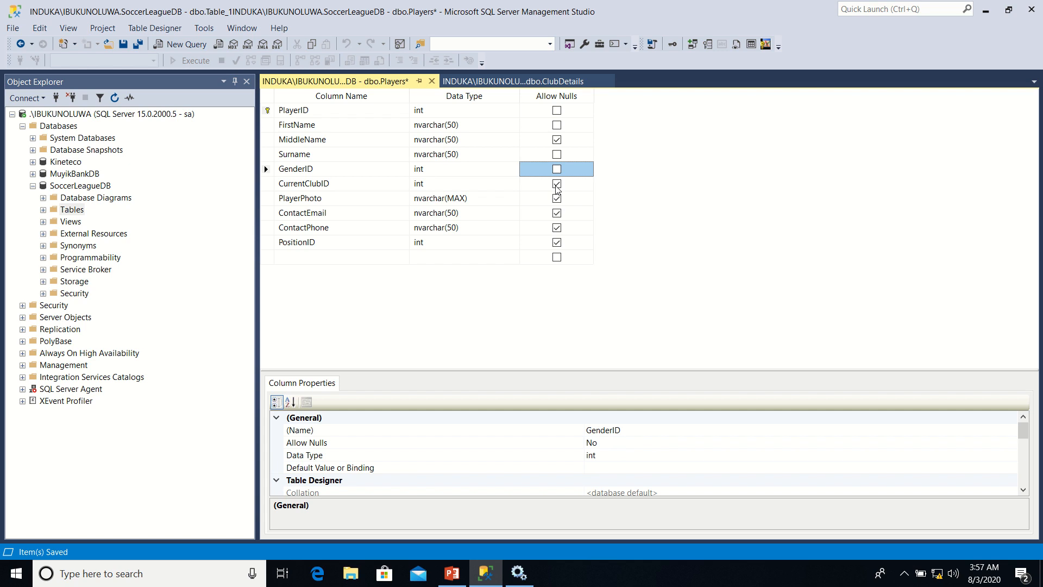
pyautogui.click(558, 199)
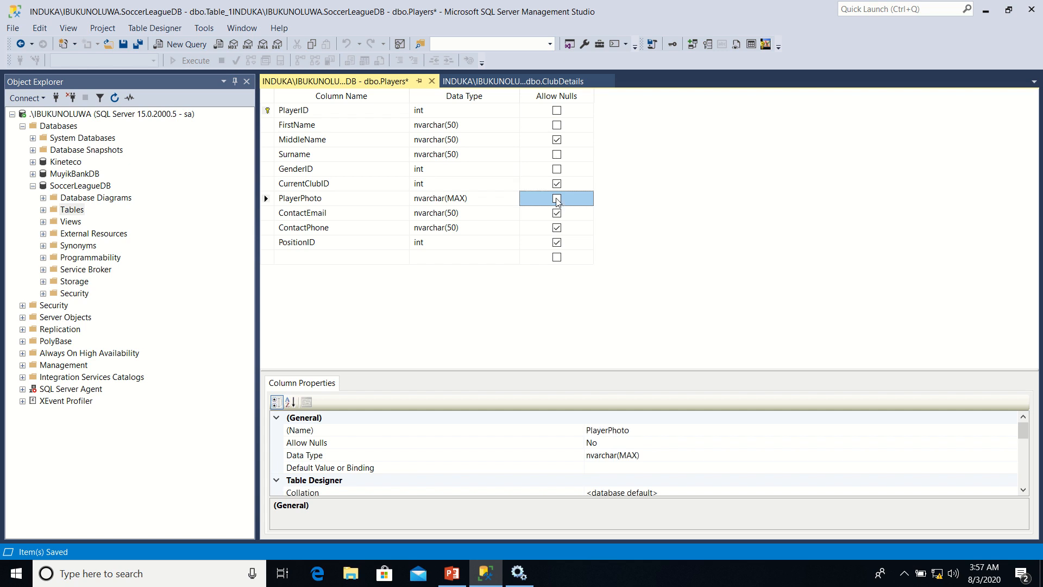
pyautogui.click(557, 214)
pyautogui.click(557, 229)
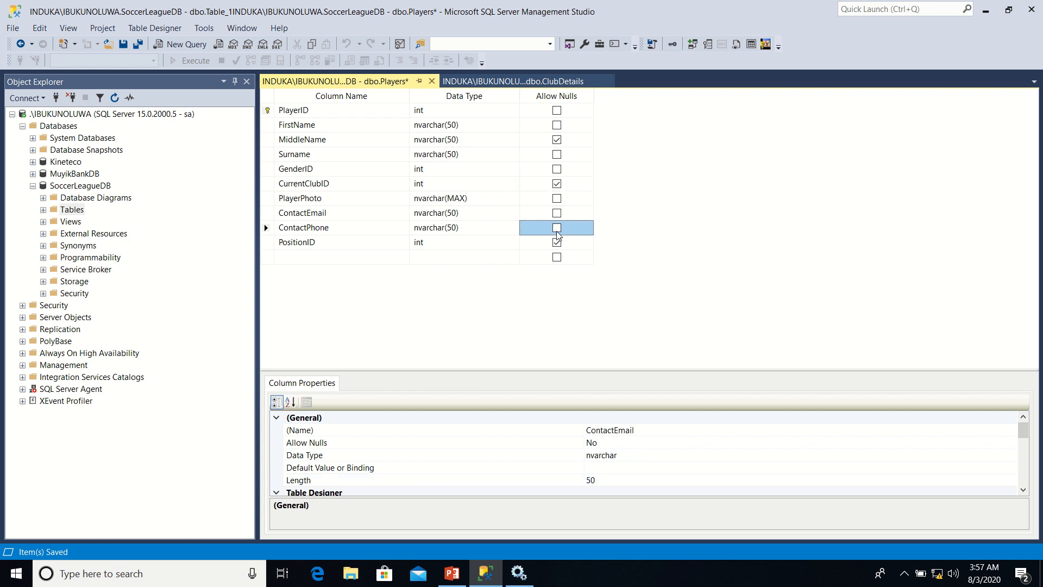
pyautogui.click(557, 244)
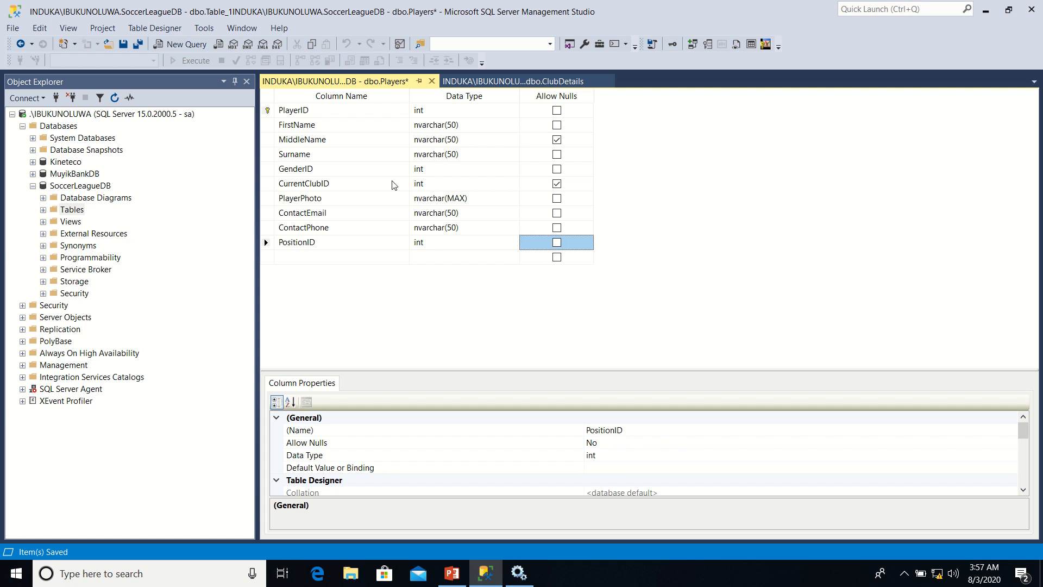
pyautogui.rightClick(350, 82)
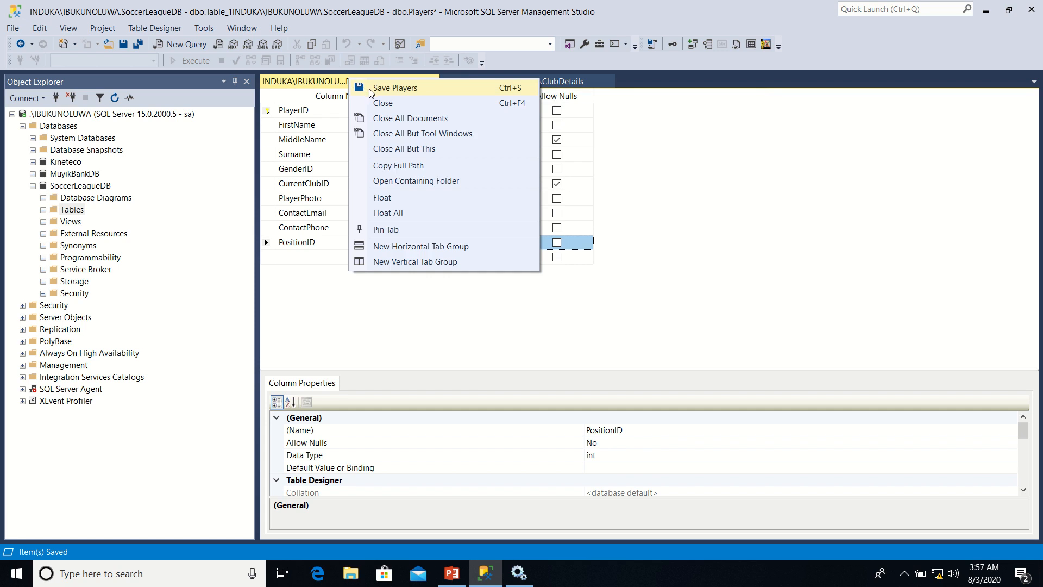
pyautogui.click(370, 90)
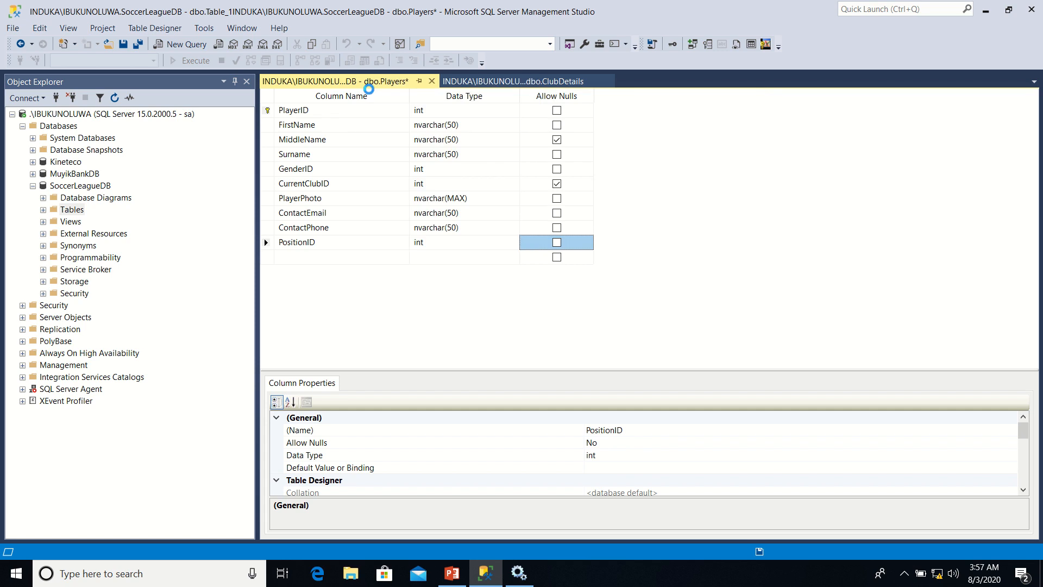
# Make PlayerID an identity column by setting Is Identity to Yes, and save the Players table
pyautogui.click(266, 112)
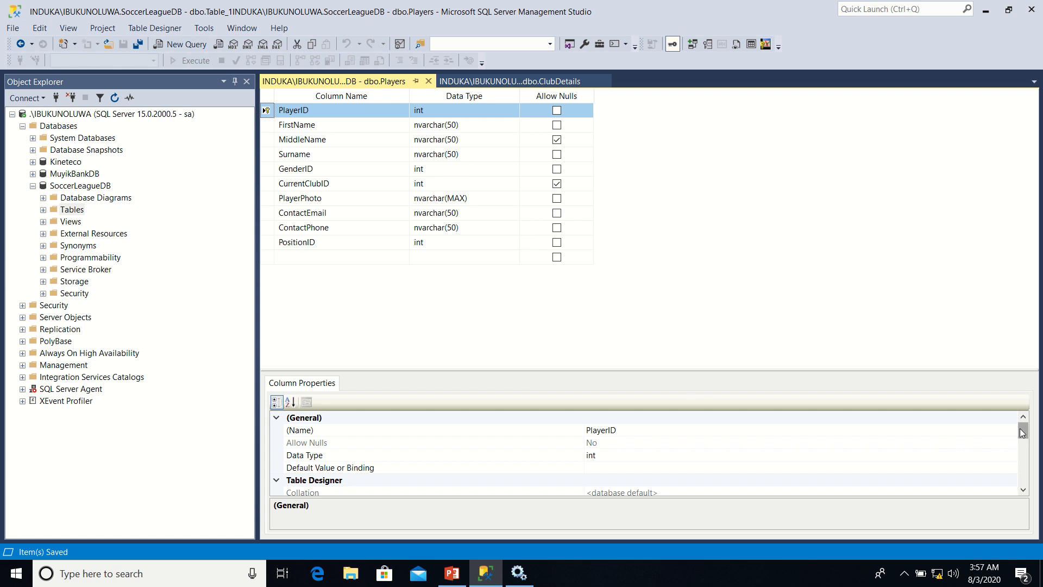
pyautogui.moveTo(1023, 433); pyautogui.dragTo(1023, 457)
pyautogui.click(277, 468)
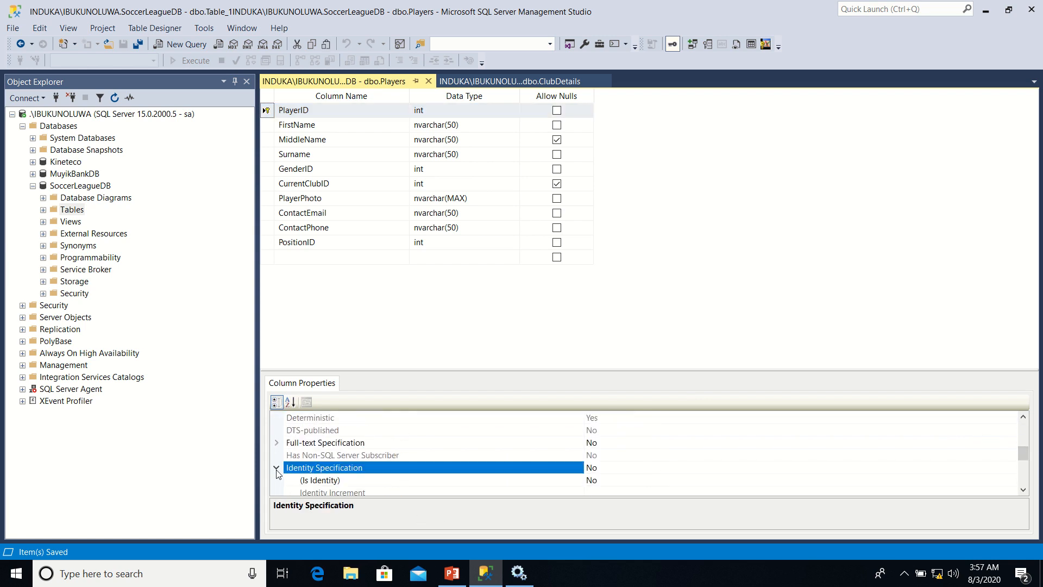
pyautogui.click(619, 481)
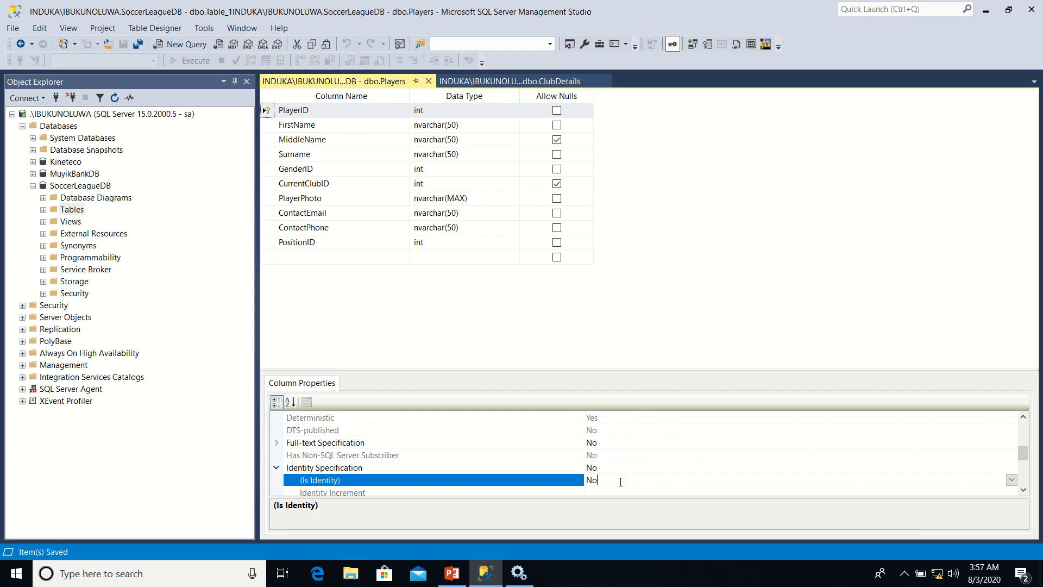
pyautogui.click(1012, 480)
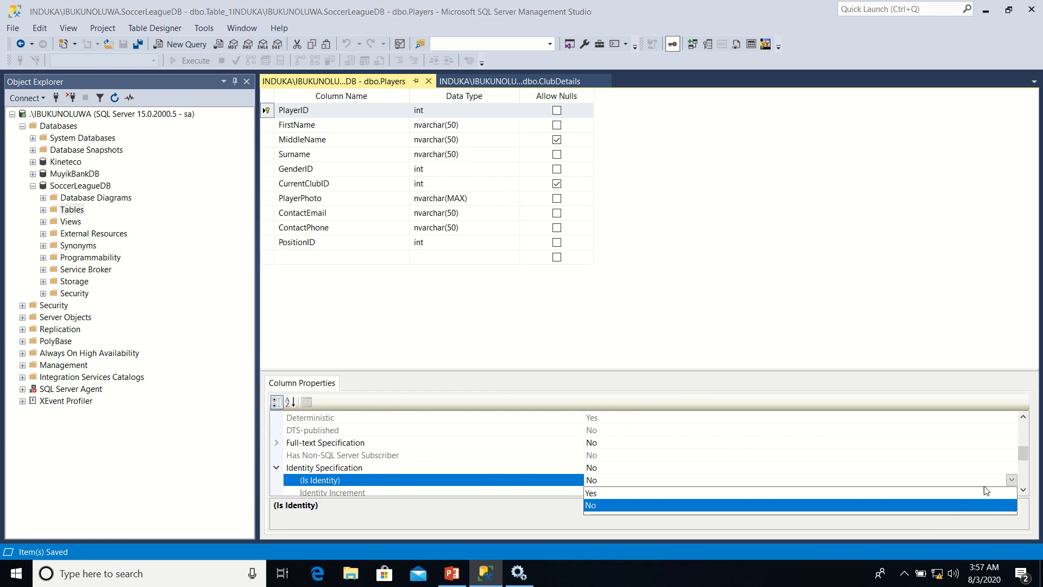
pyautogui.click(964, 492)
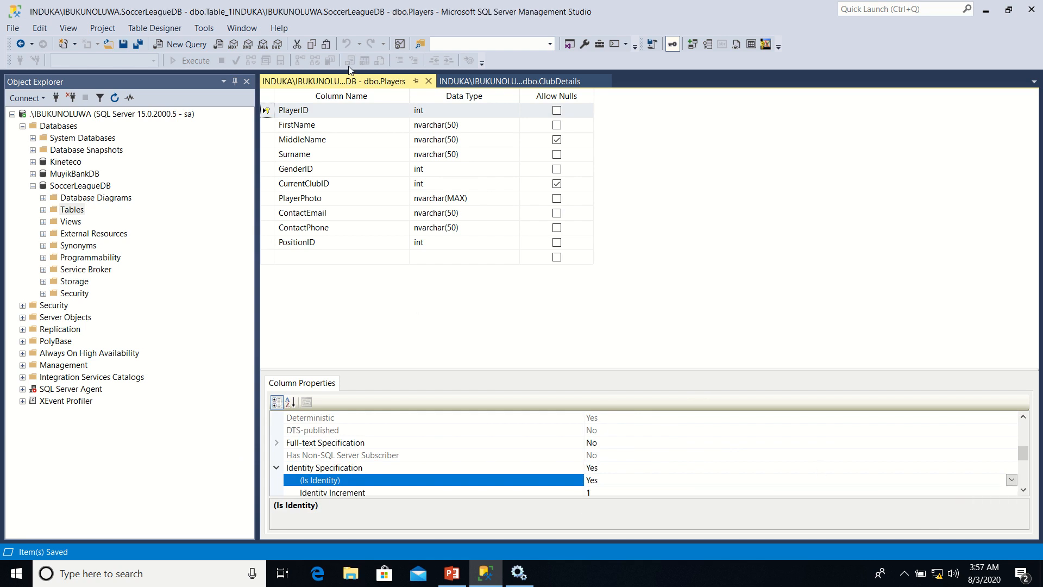
pyautogui.rightClick(333, 83)
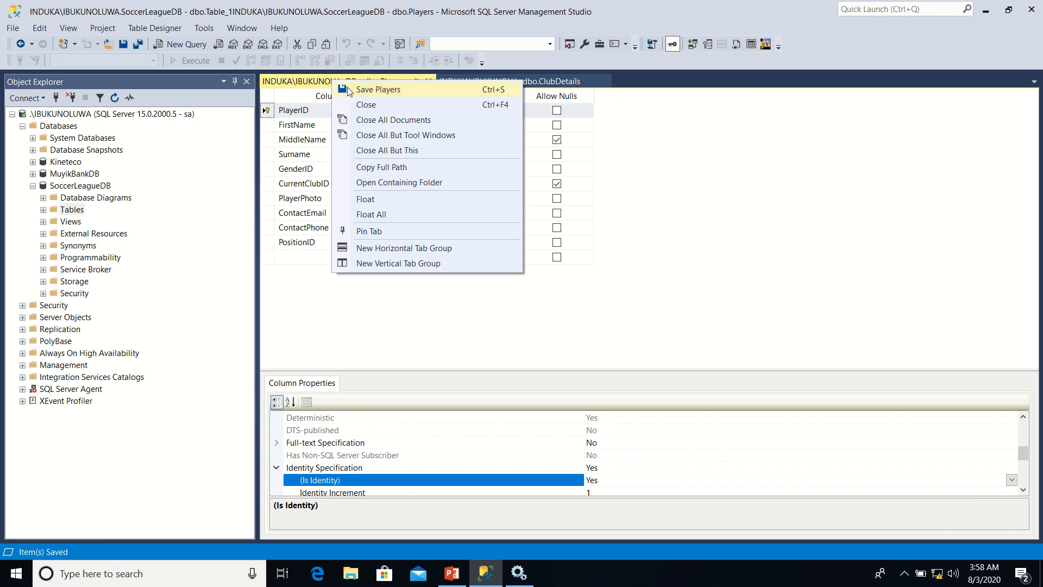
pyautogui.click(367, 91)
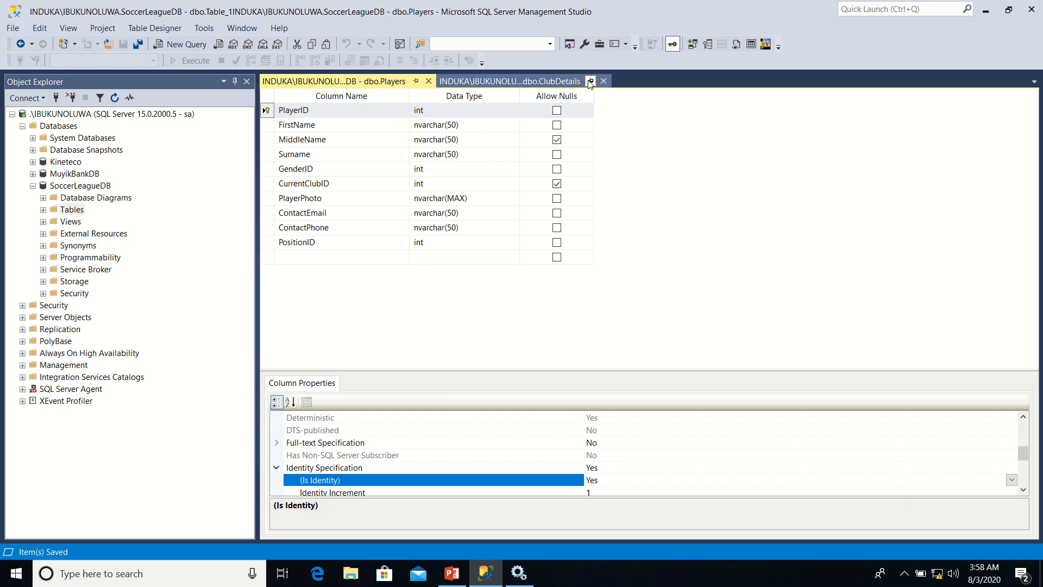
# Add a new foreign key relationship to the Players table and open its tables and columns specification
pyautogui.click(266, 183)
pyautogui.rightClick(266, 185)
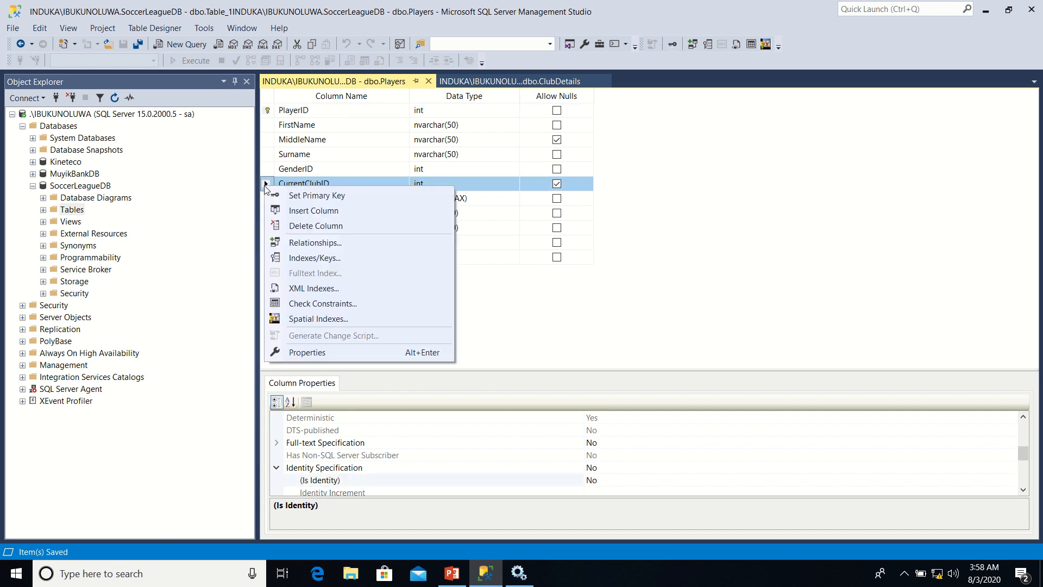
pyautogui.click(303, 244)
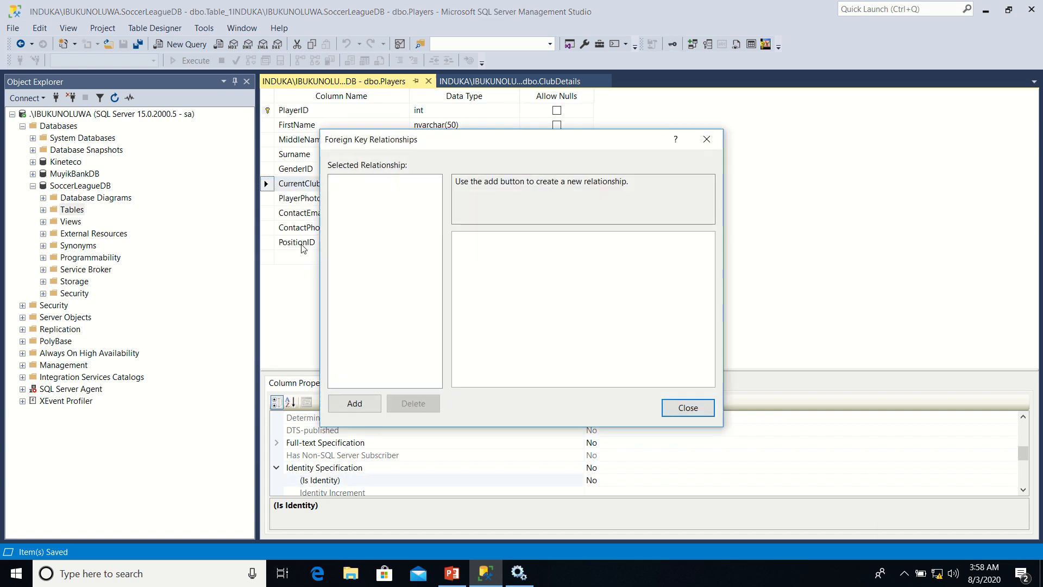
pyautogui.click(366, 404)
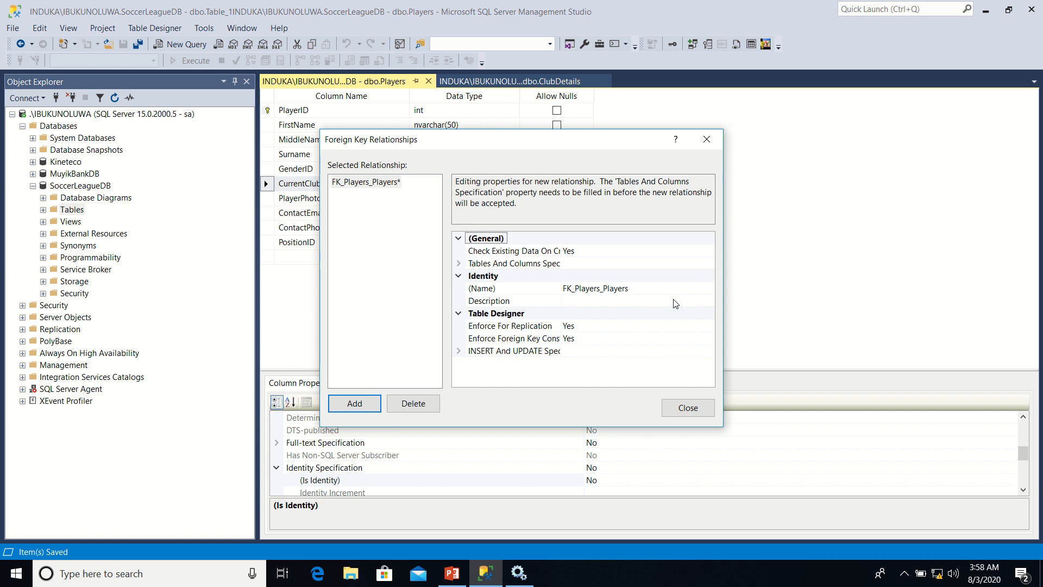
pyautogui.click(705, 268)
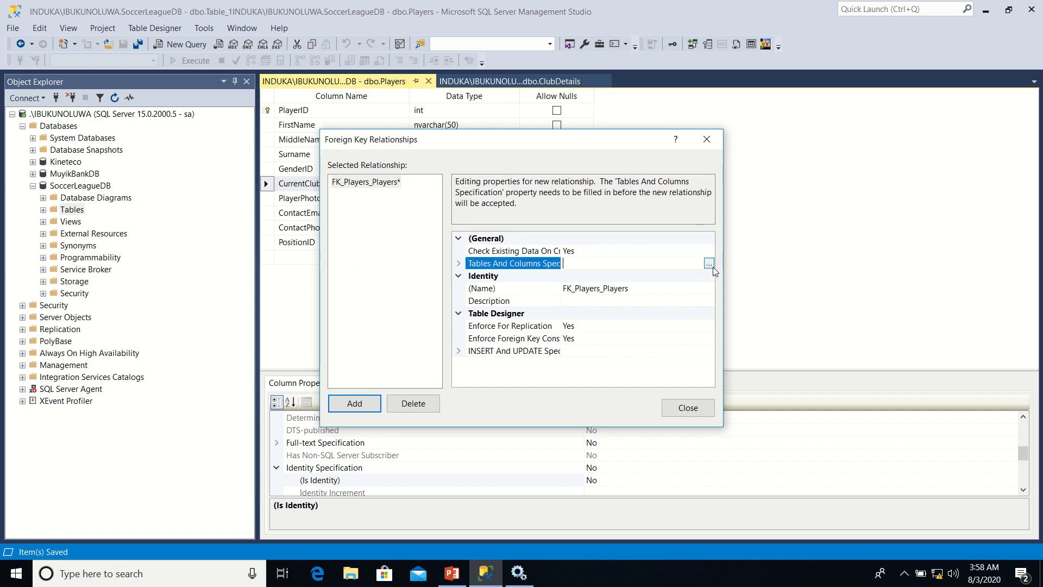
pyautogui.click(710, 265)
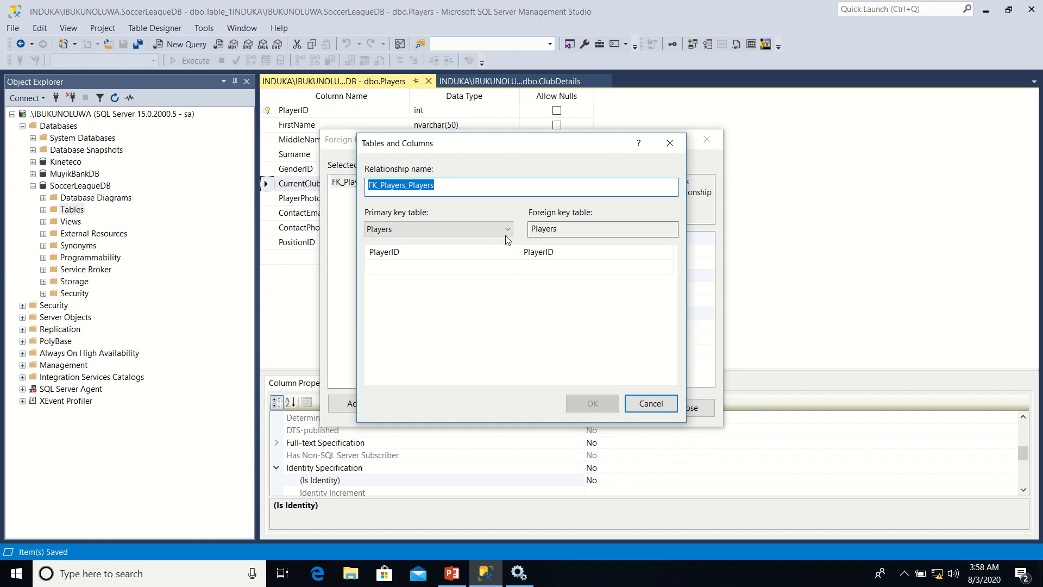
# Link TeamID of the primary key table ClubDetails to CurrentClubID in Players and accept the relationship
pyautogui.click(506, 231)
pyautogui.click(470, 244)
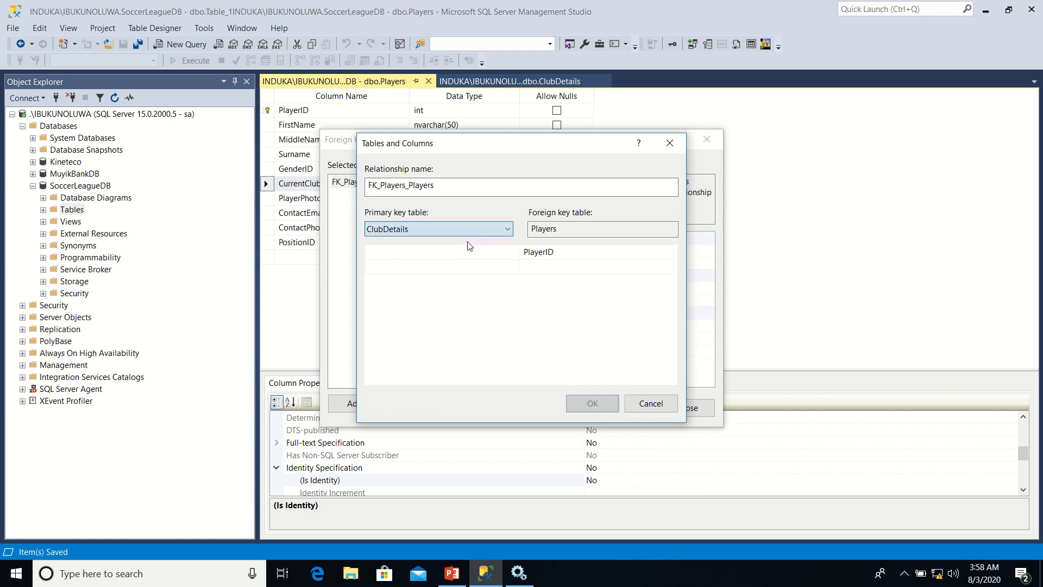
pyautogui.click(506, 254)
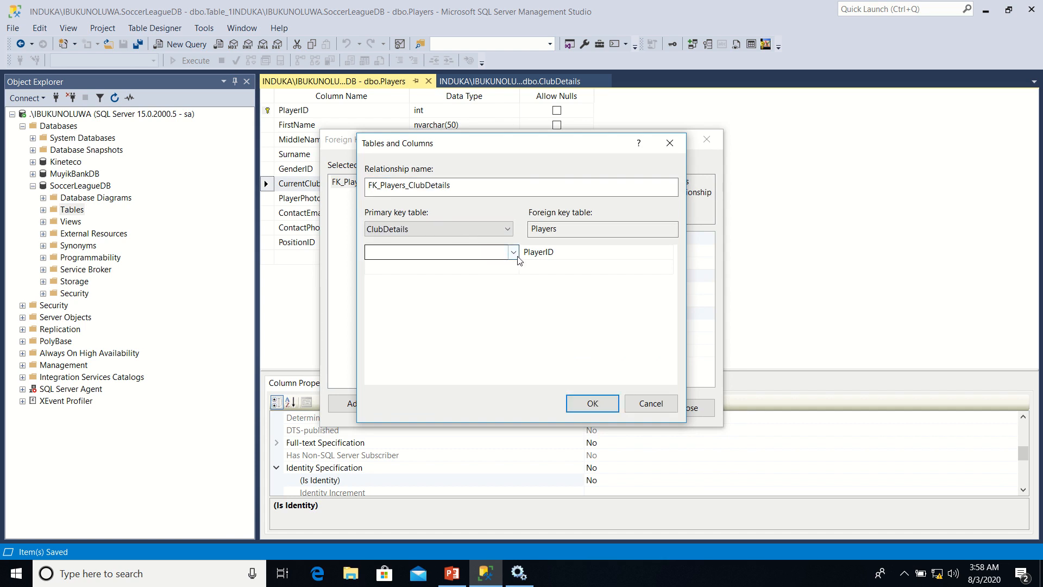
pyautogui.click(515, 254)
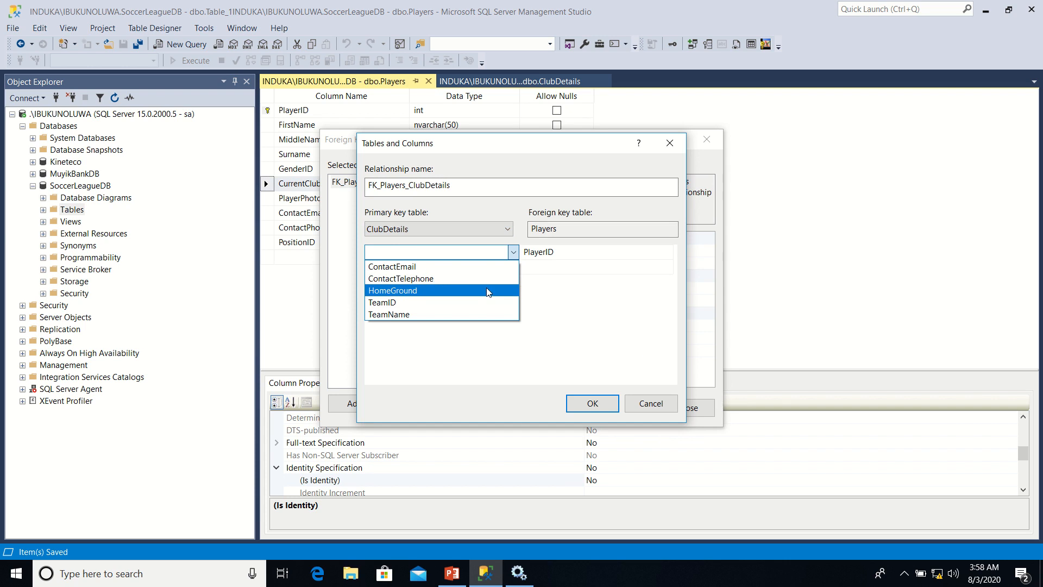
pyautogui.click(457, 305)
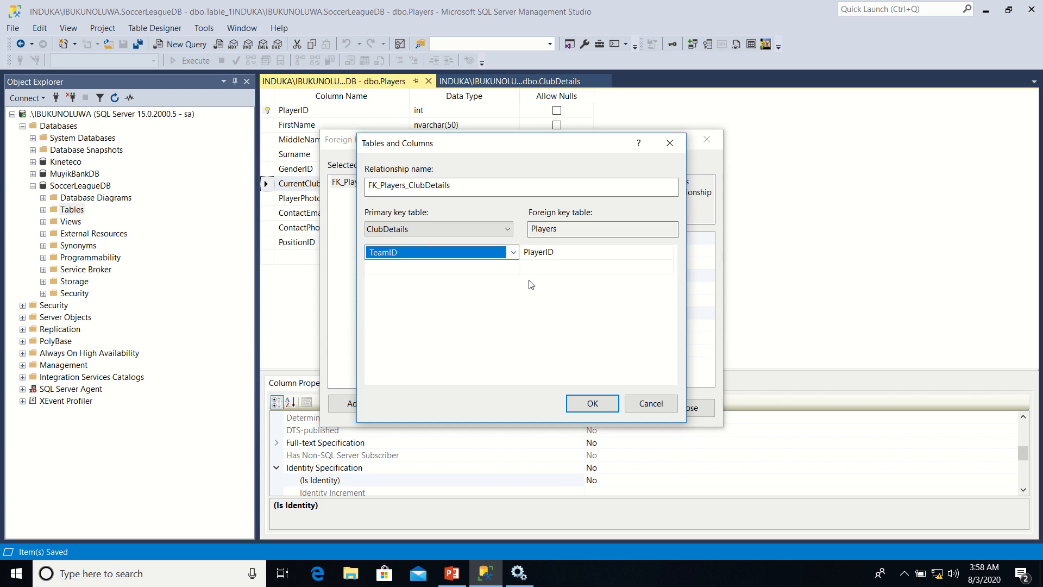
pyautogui.click(577, 259)
pyautogui.click(578, 260)
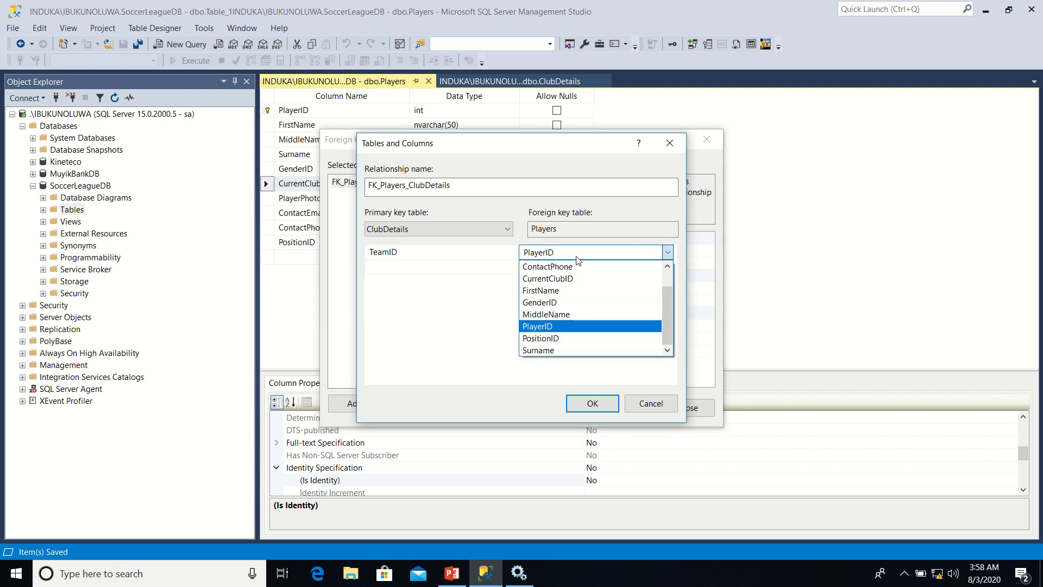
pyautogui.click(569, 278)
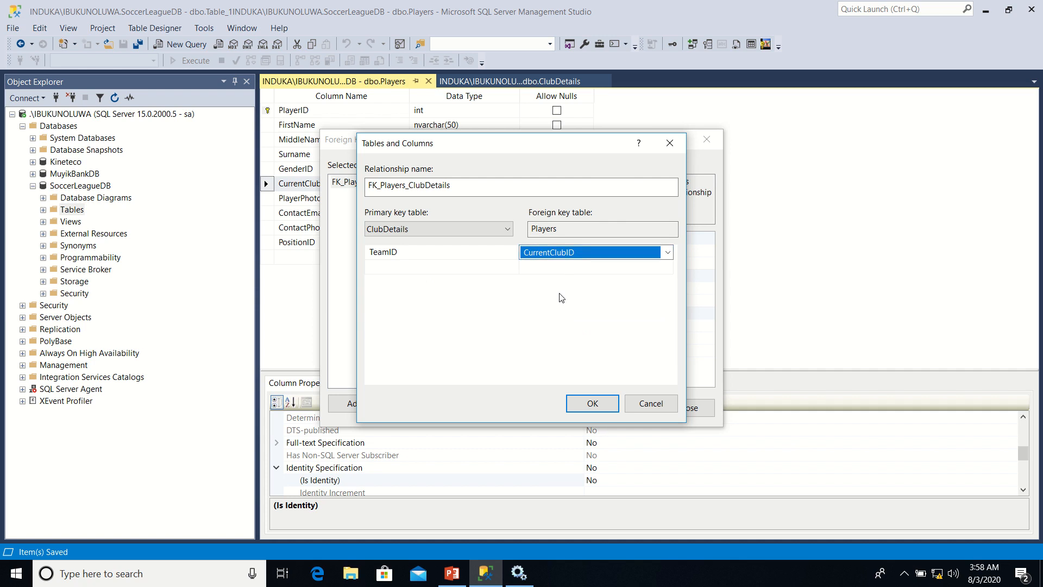
pyautogui.click(578, 405)
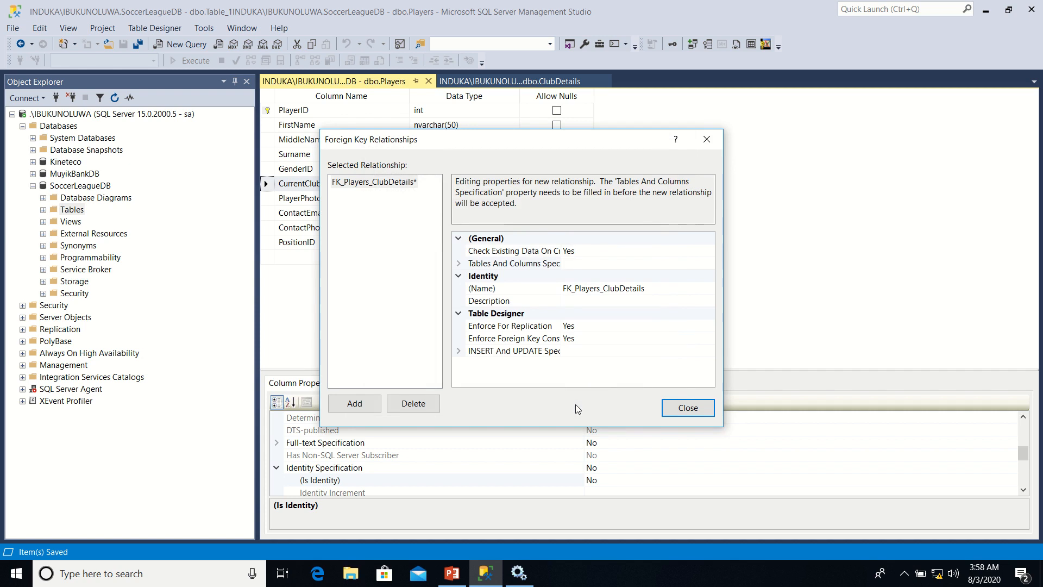
pyautogui.click(686, 409)
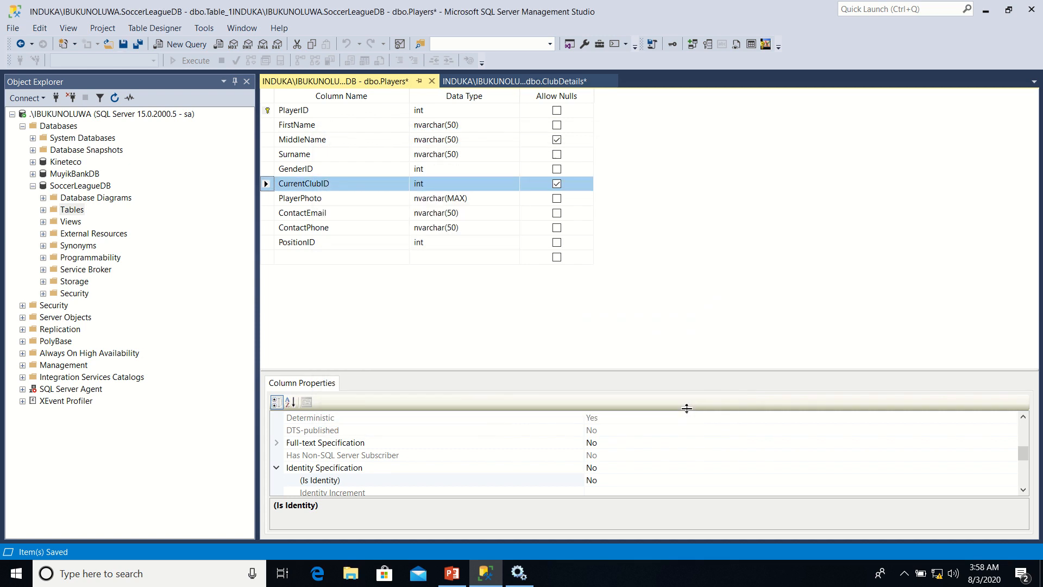
# Save the Players table together with the affected ClubDetails table
pyautogui.rightClick(357, 83)
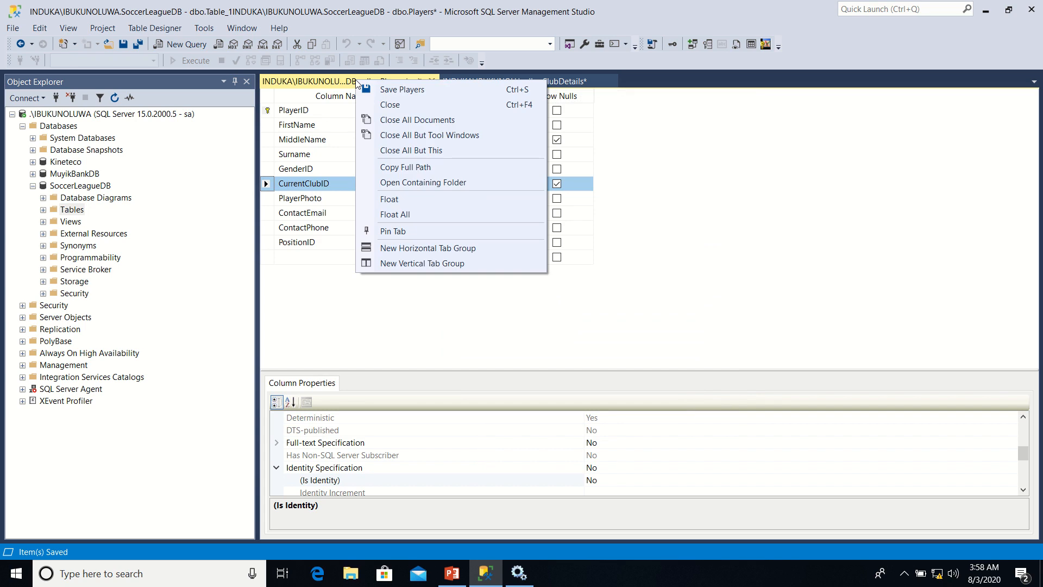
pyautogui.click(387, 90)
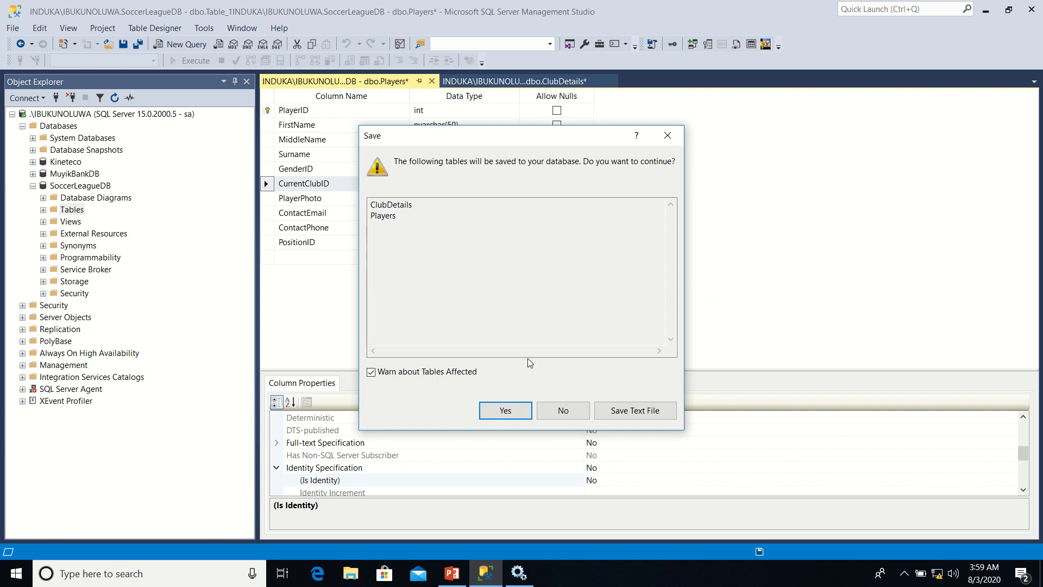
pyautogui.click(504, 412)
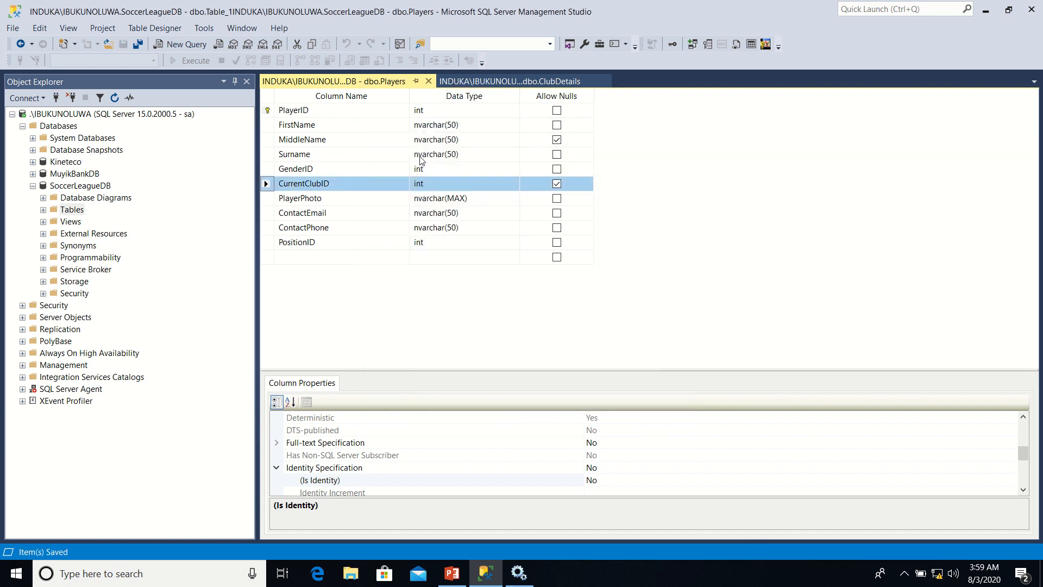
# Create a new table in SoccerLeagueDB with a GenderID column of data type int
pyautogui.moveTo(360, 3)
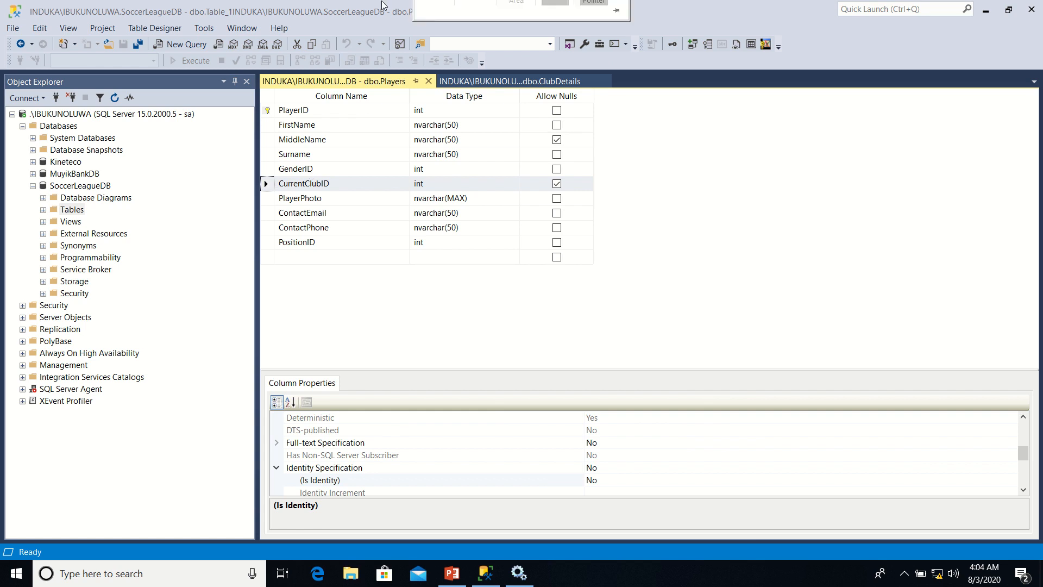
pyautogui.click(72, 210)
pyautogui.rightClick(72, 210)
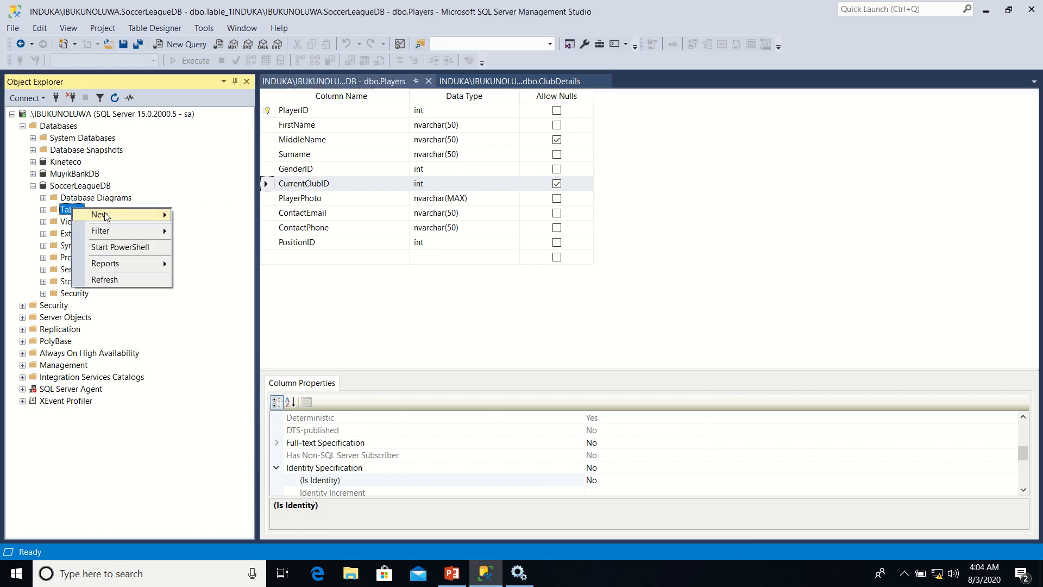
pyautogui.moveTo(112, 214)
pyautogui.click(204, 216)
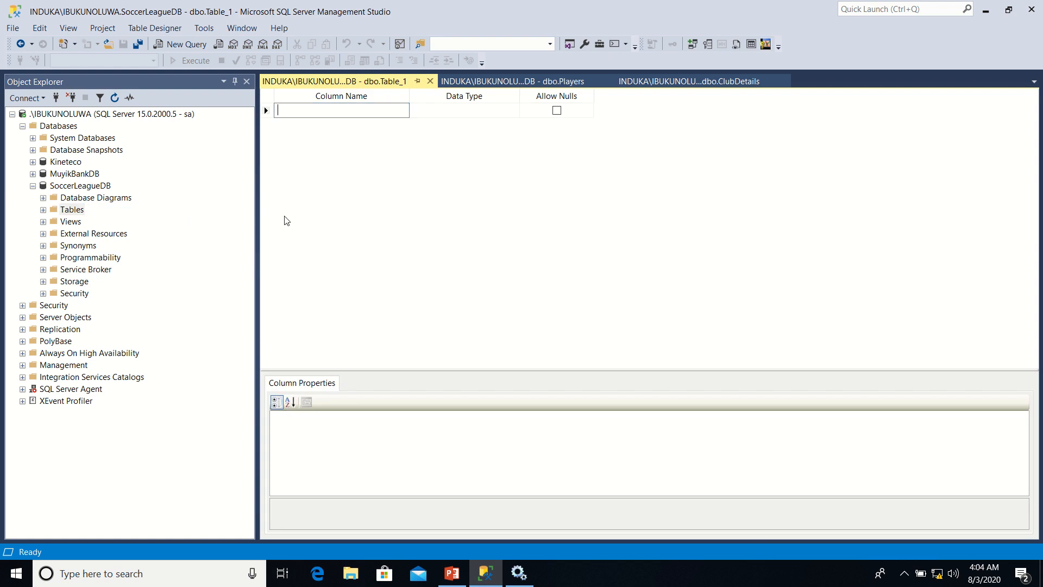
pyautogui.write('GenderID')
pyautogui.press('Tab')
pyautogui.write('i')
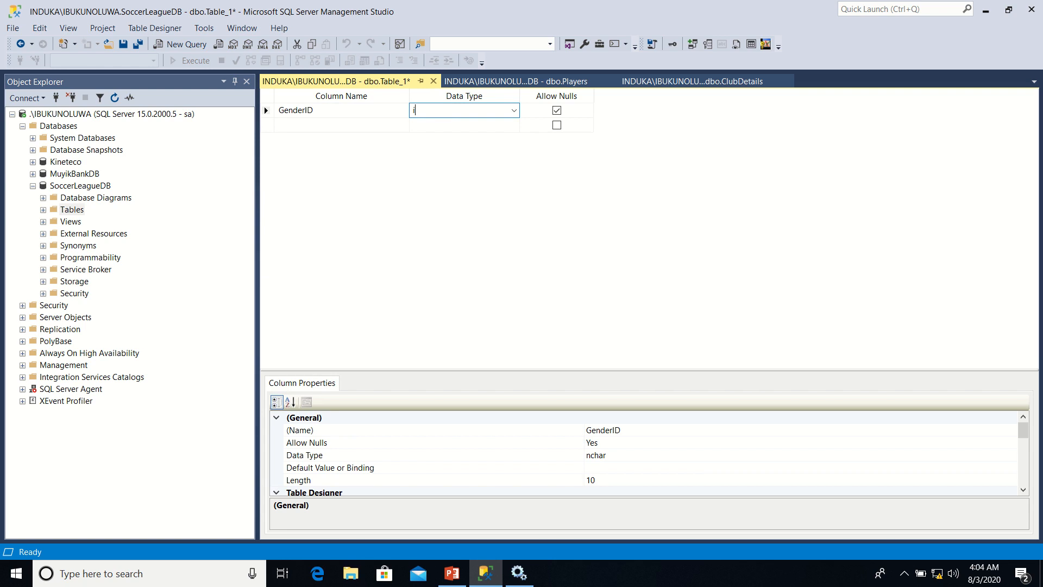
# Add a GenderName column with data type nvarchar(50) below GenderID
pyautogui.click(305, 126)
pyautogui.write('Gende')
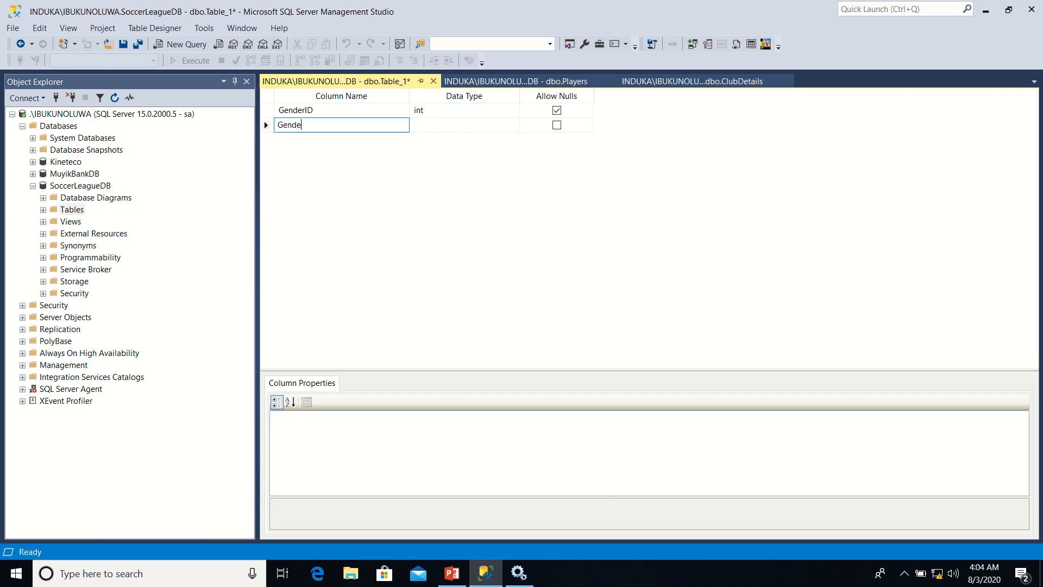
pyautogui.write('rName')
pyautogui.press('Tab')
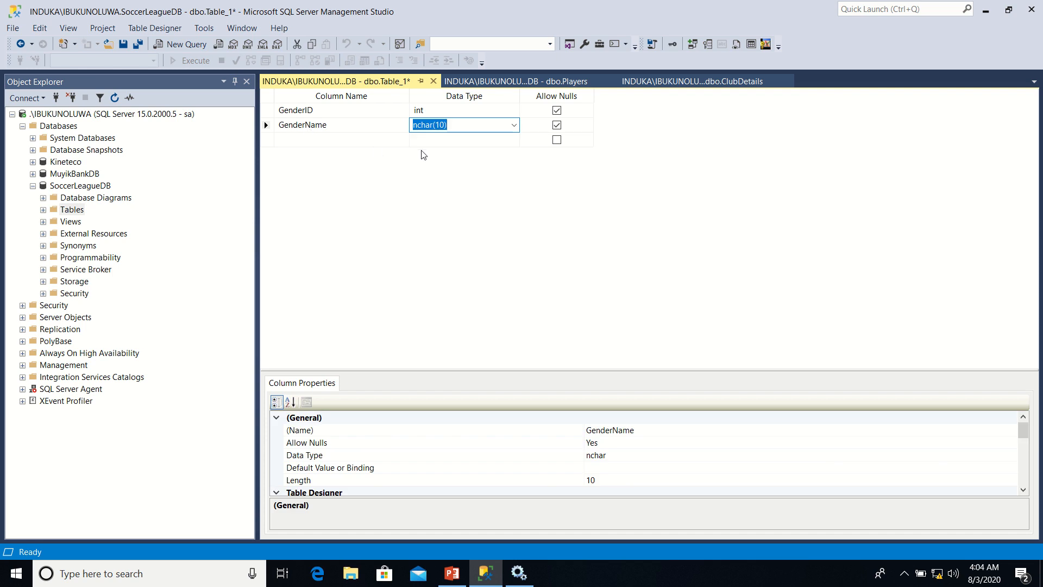
pyautogui.click(514, 126)
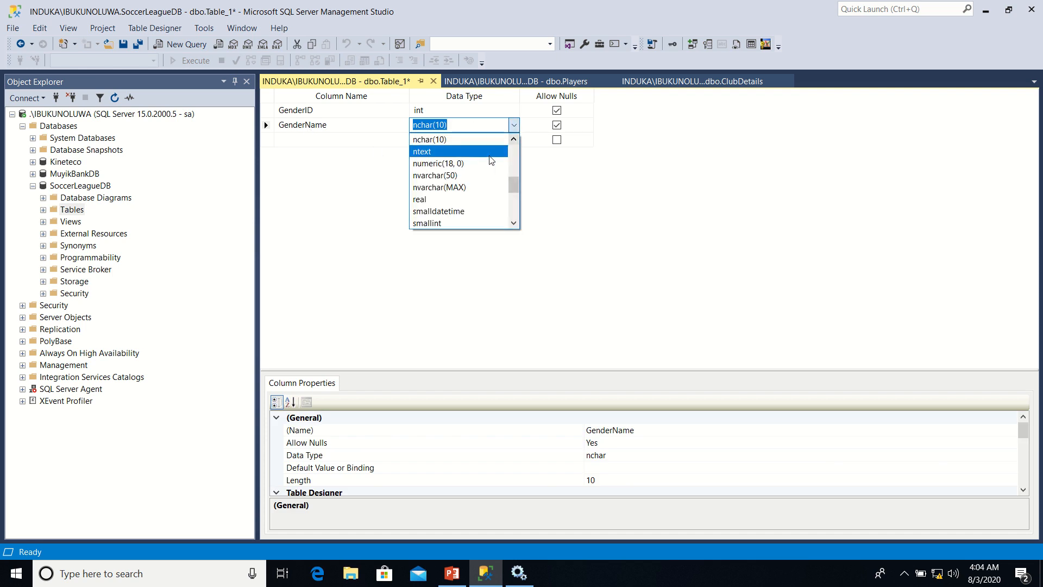
pyautogui.click(465, 175)
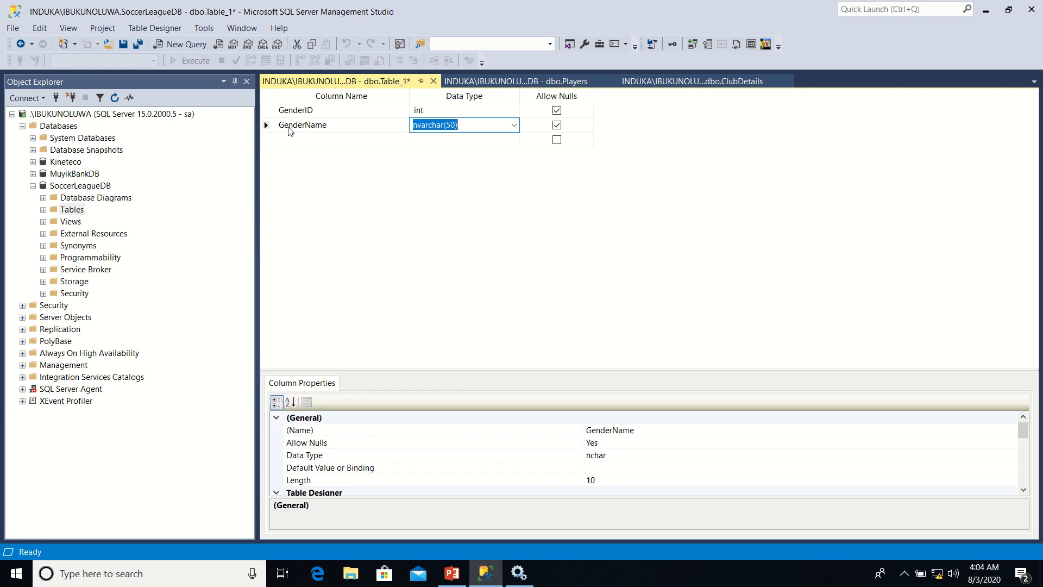
# Save the new table under the name Genders
pyautogui.rightClick(306, 84)
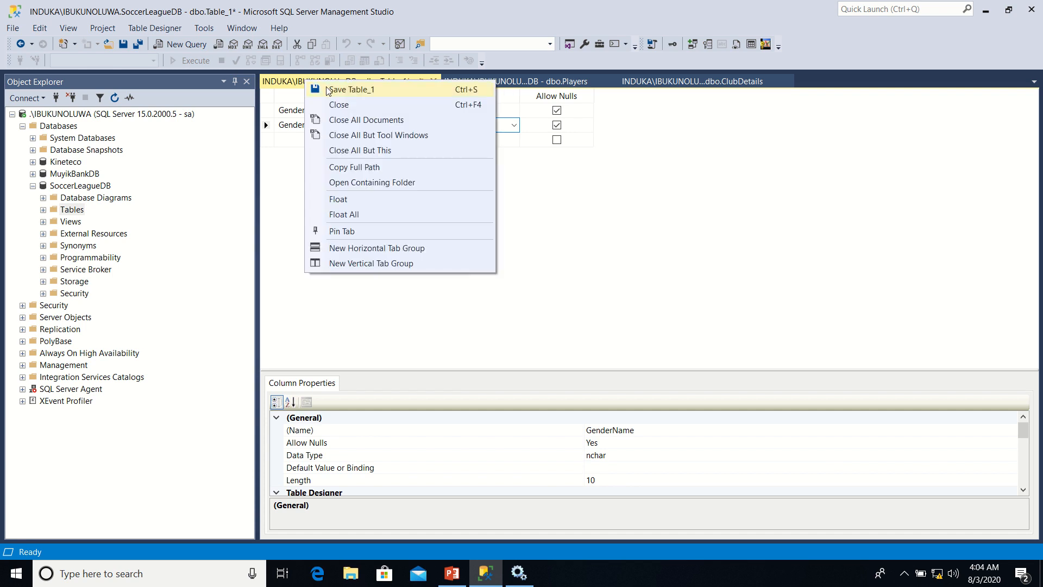
pyautogui.click(320, 88)
pyautogui.write('Genders')
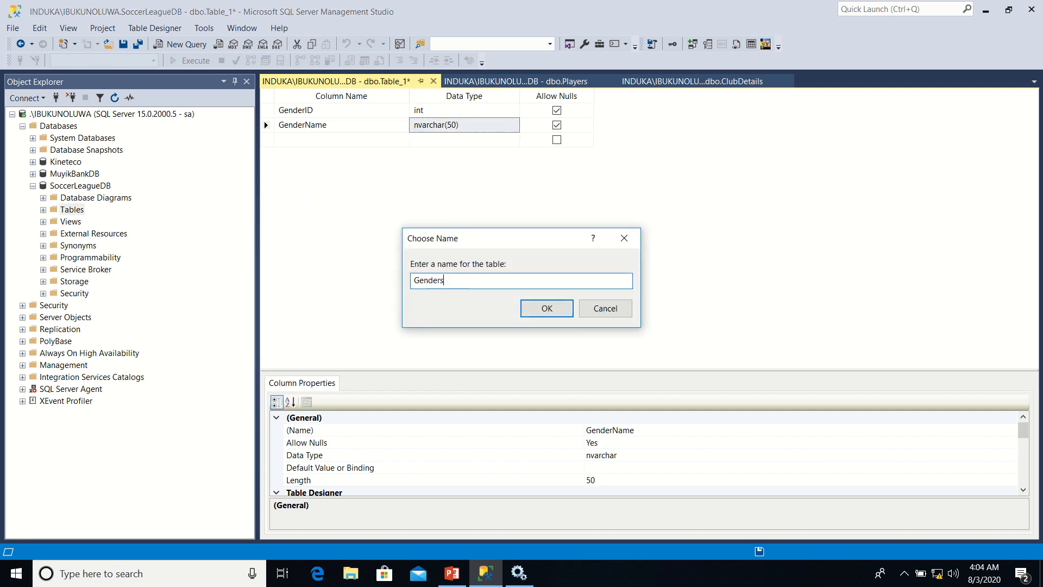
pyautogui.click(533, 309)
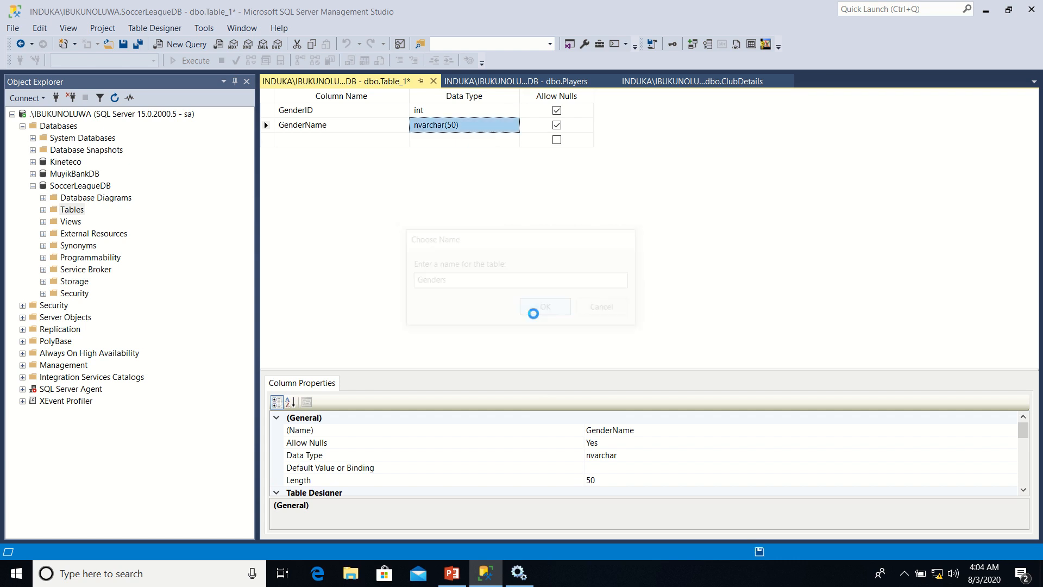
# Set the GenderID column as the primary key of the Genders table
pyautogui.click(269, 111)
pyautogui.rightClick(270, 117)
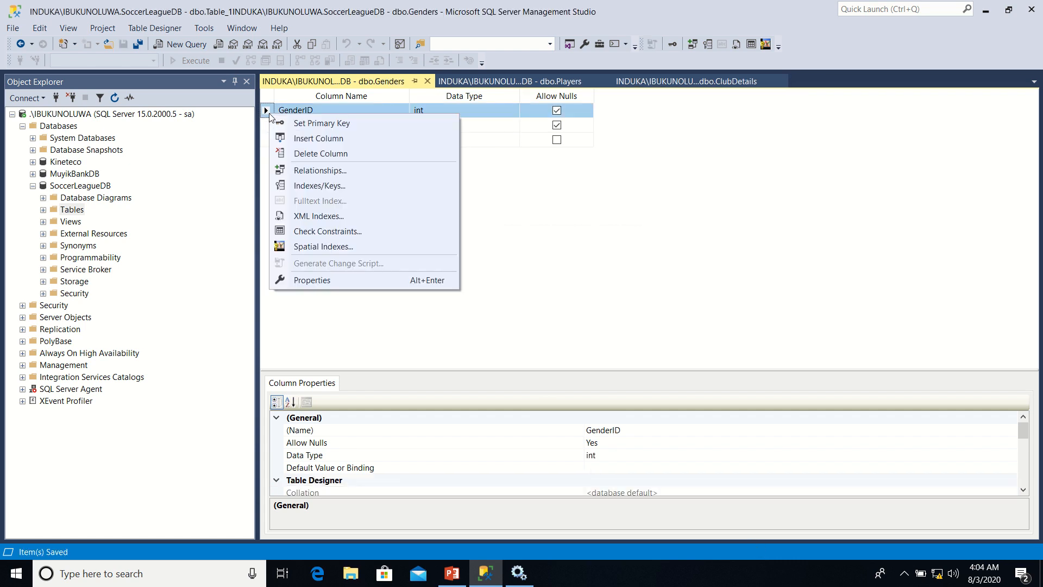
pyautogui.click(313, 124)
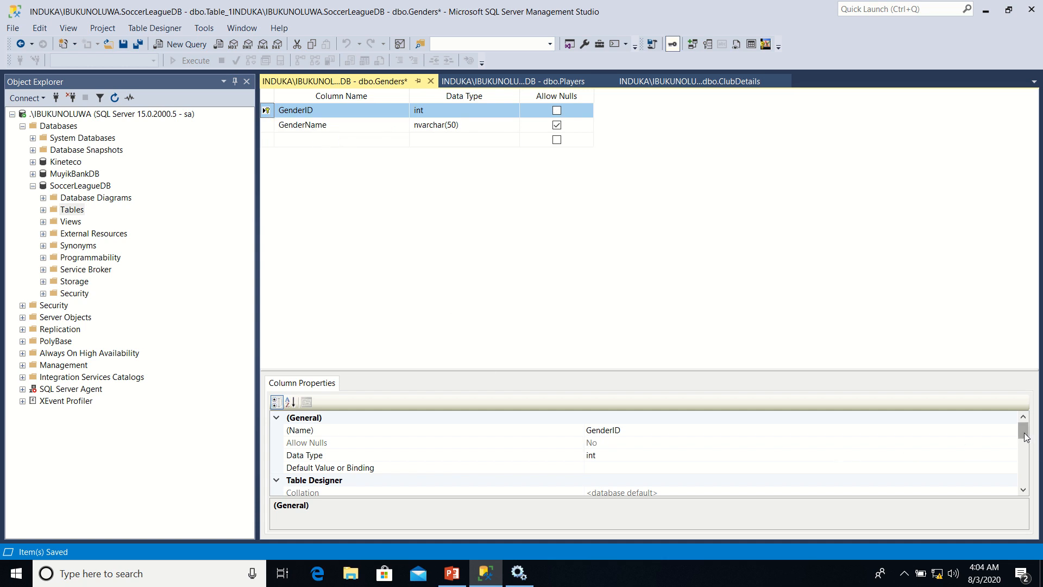
# Make GenderID an identity column by setting Is Identity to Yes, and save the Genders table
pyautogui.moveTo(1025, 432); pyautogui.dragTo(1025, 464)
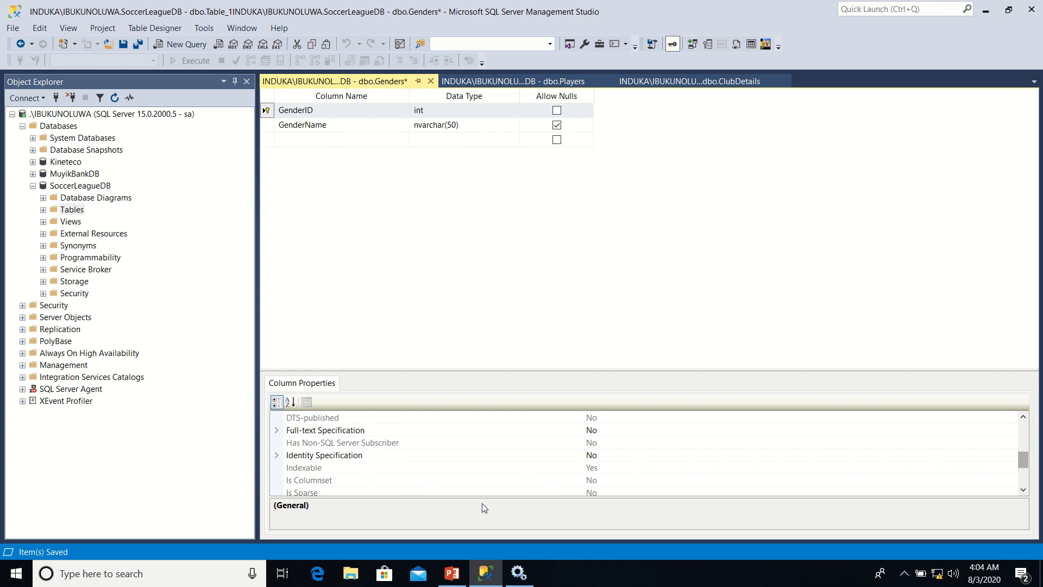
pyautogui.click(277, 456)
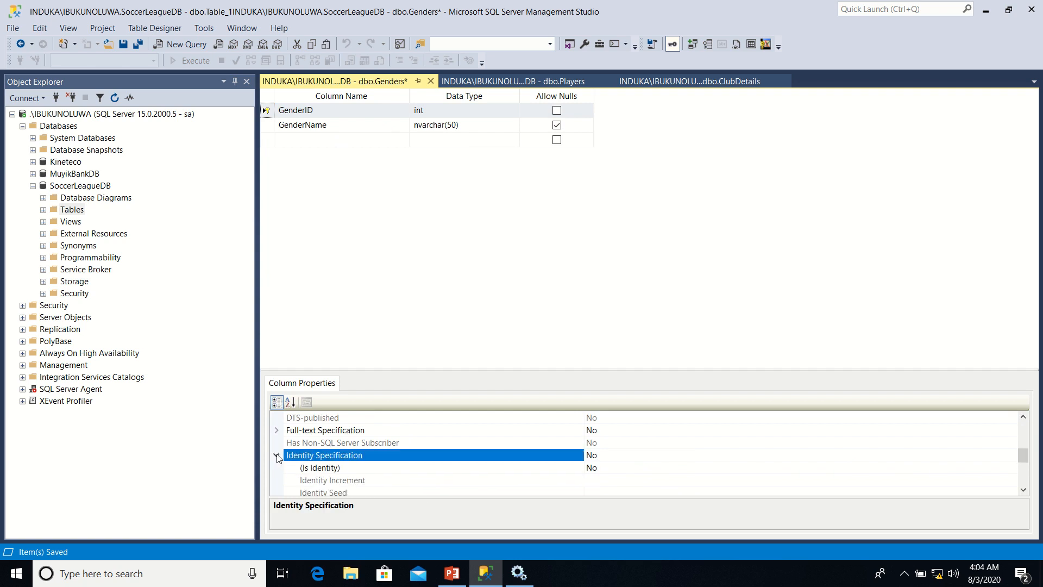
pyautogui.click(660, 469)
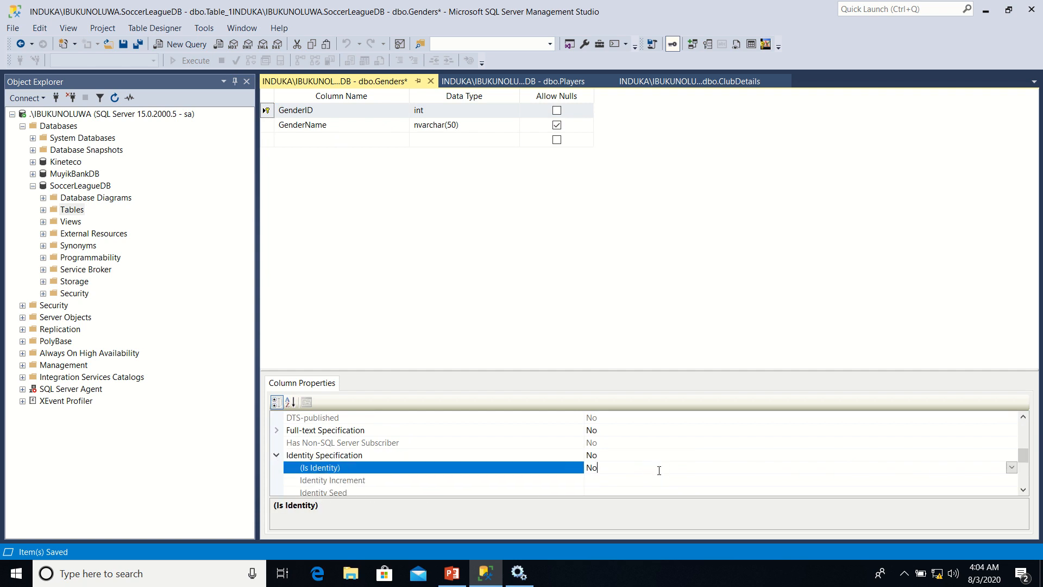
pyautogui.click(1012, 468)
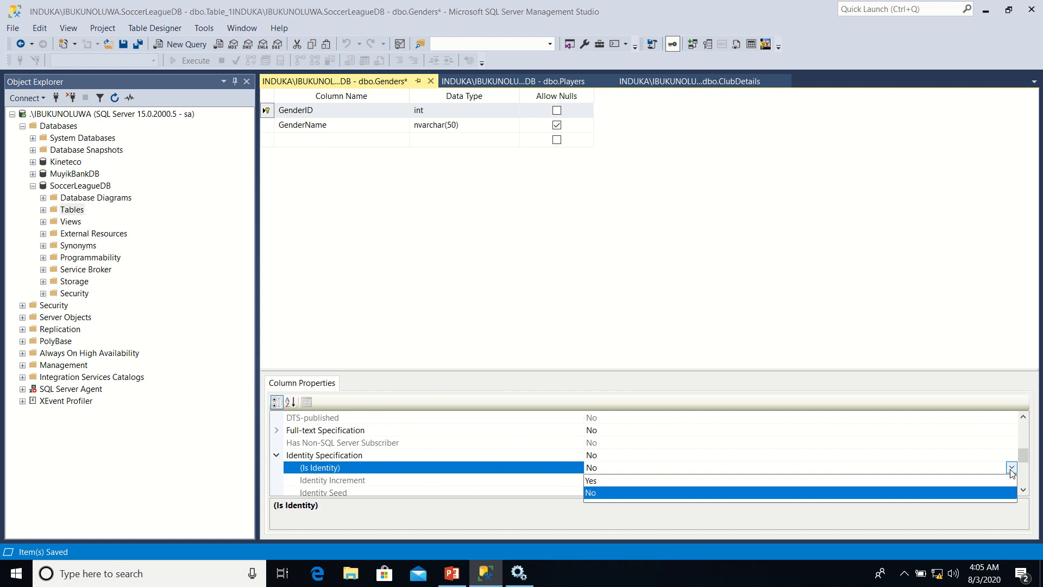
pyautogui.click(952, 489)
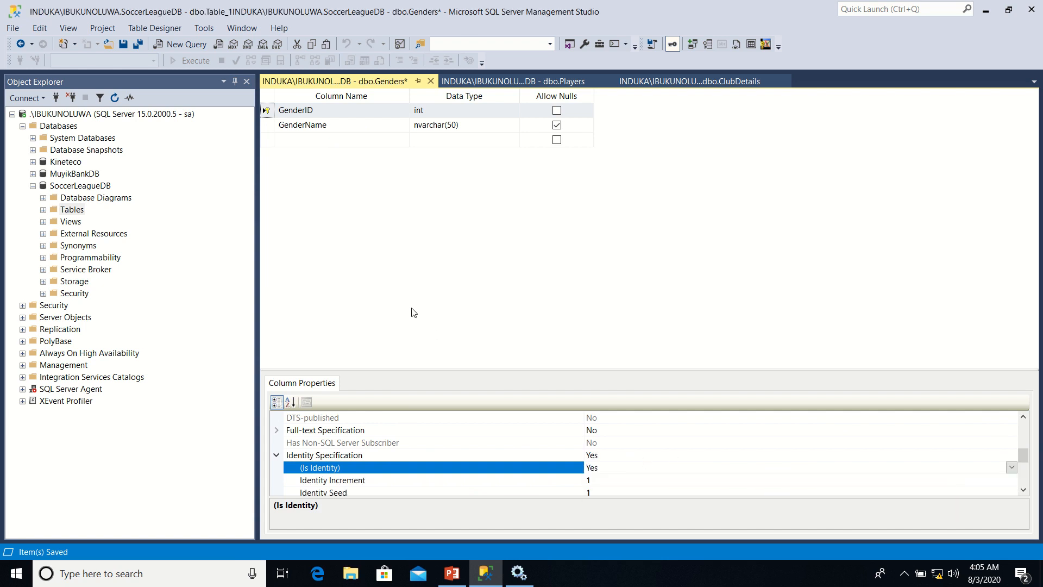
pyautogui.rightClick(343, 84)
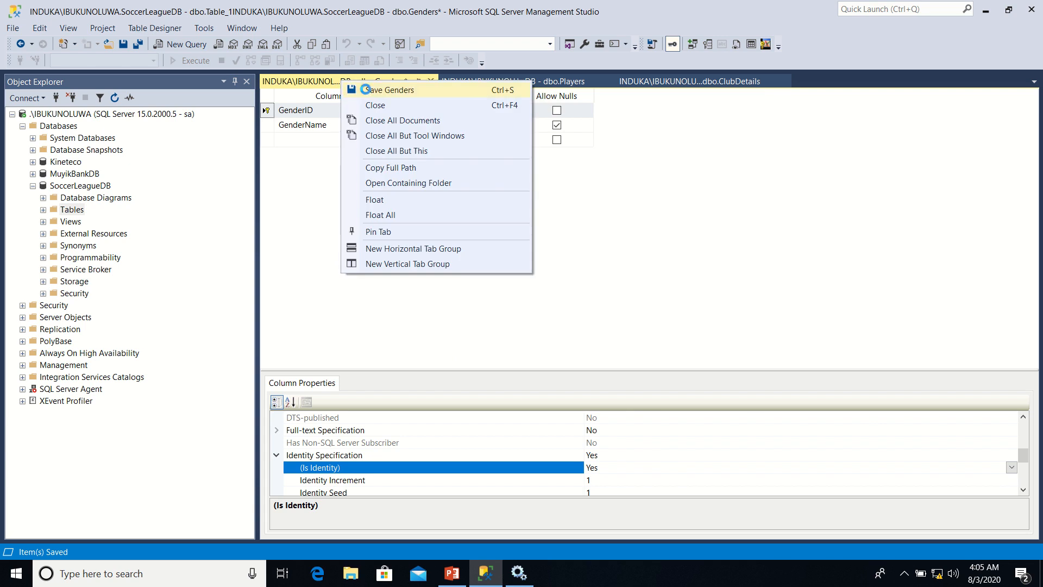
pyautogui.click(361, 86)
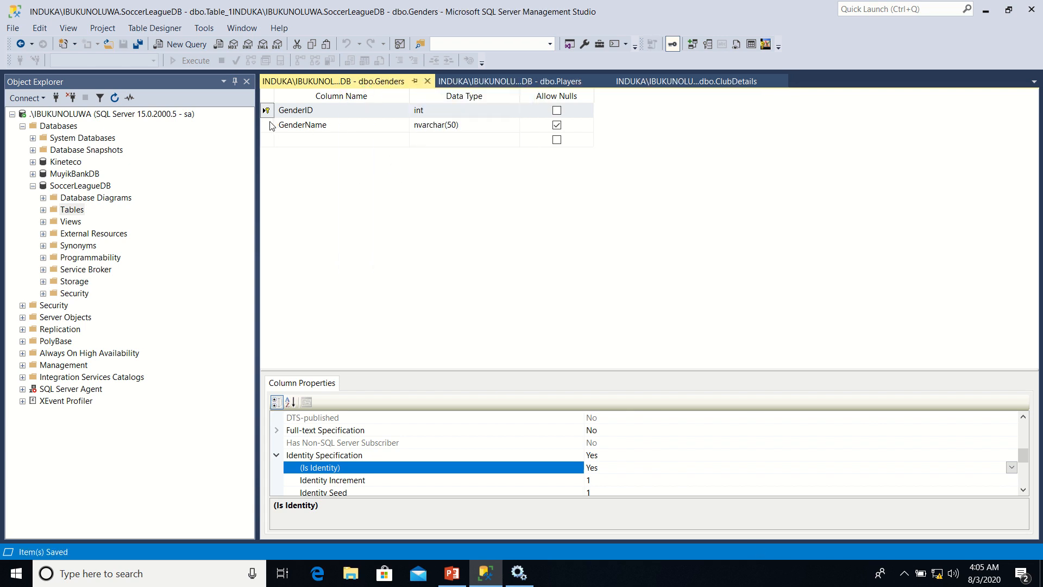
# Add a new index to the Genders table and set its type to Unique Key
pyautogui.click(268, 125)
pyautogui.rightClick(270, 126)
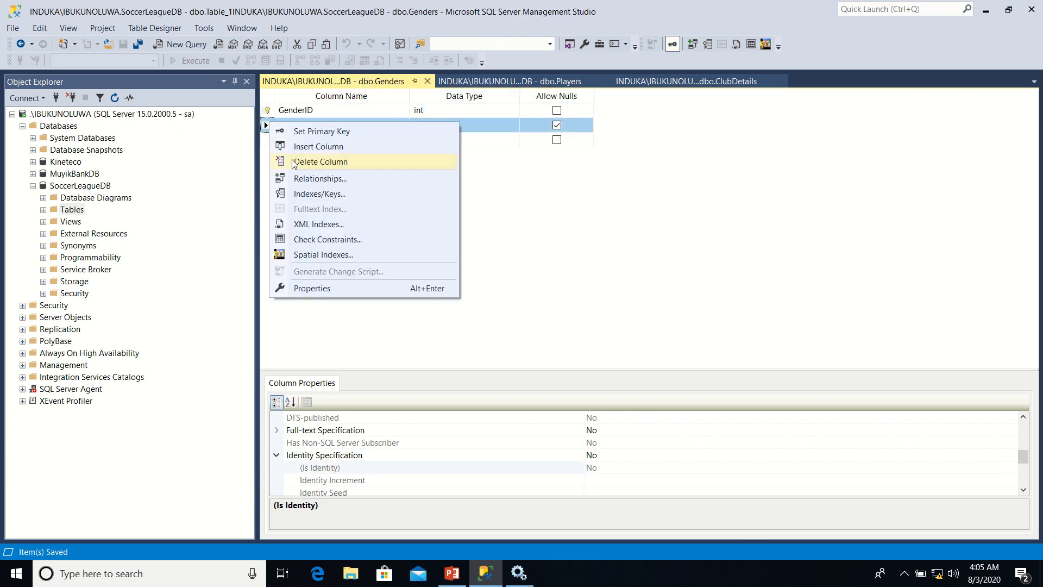
pyautogui.click(303, 200)
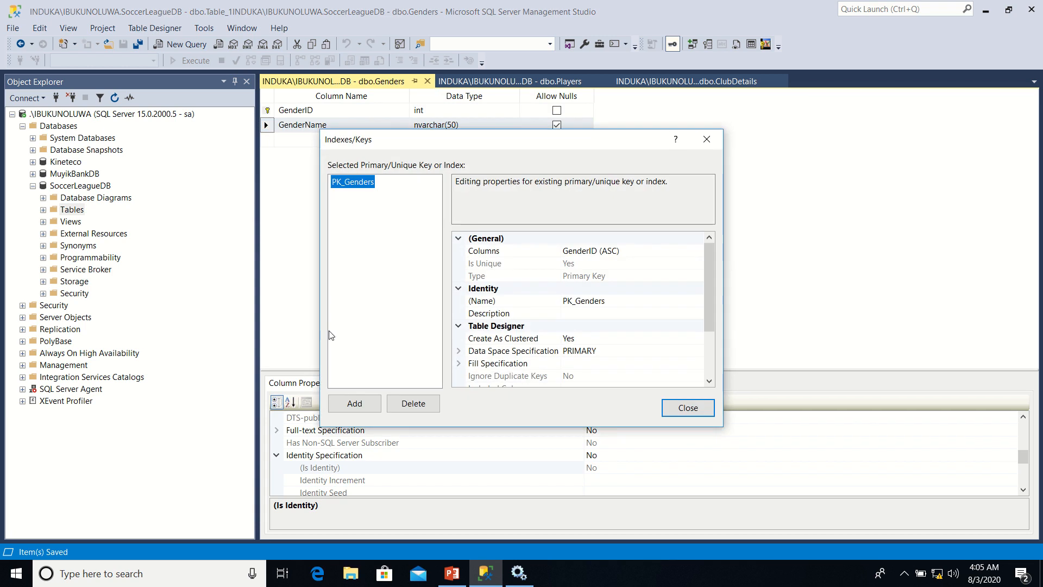
pyautogui.click(355, 403)
pyautogui.click(653, 275)
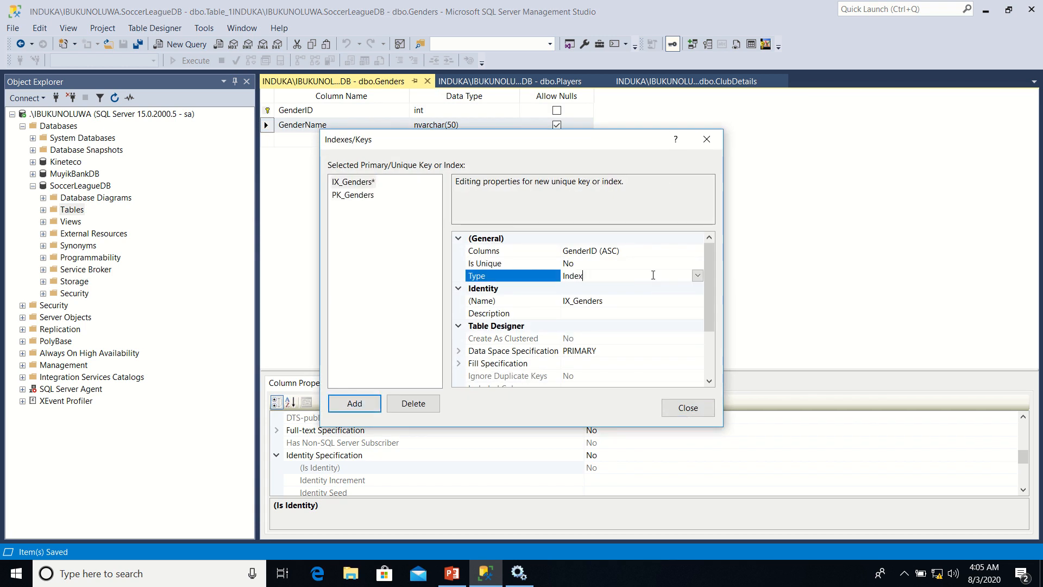
pyautogui.click(698, 276)
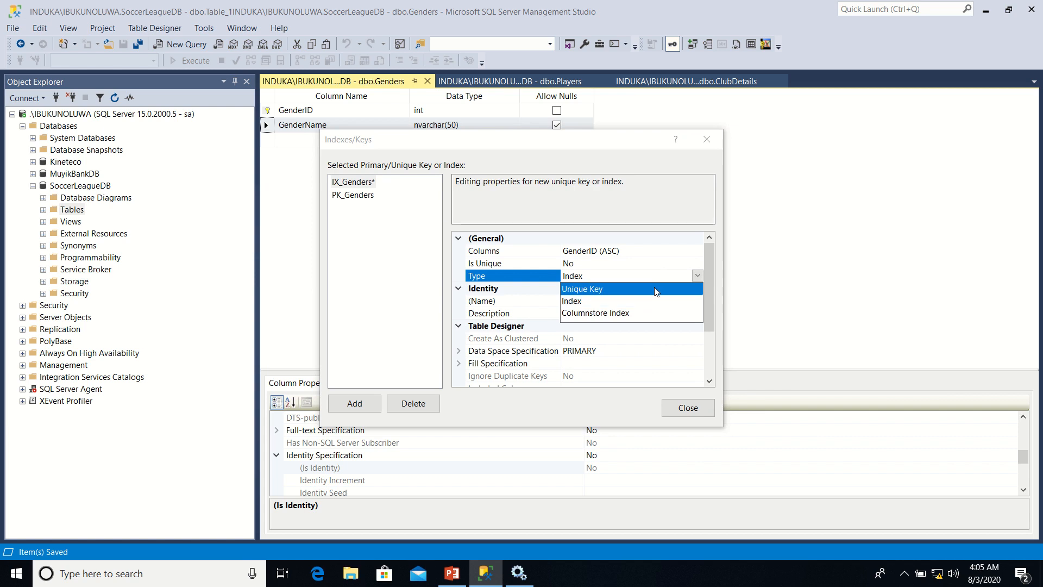
pyautogui.click(656, 290)
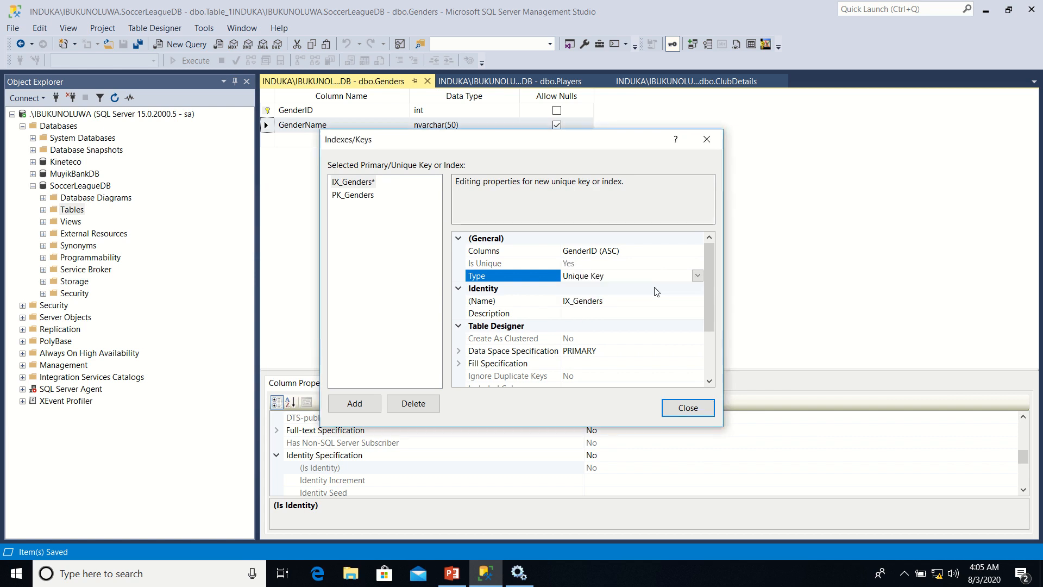
# Assign the new unique key to the GenderName column in ascending order and save the Genders table
pyautogui.click(698, 255)
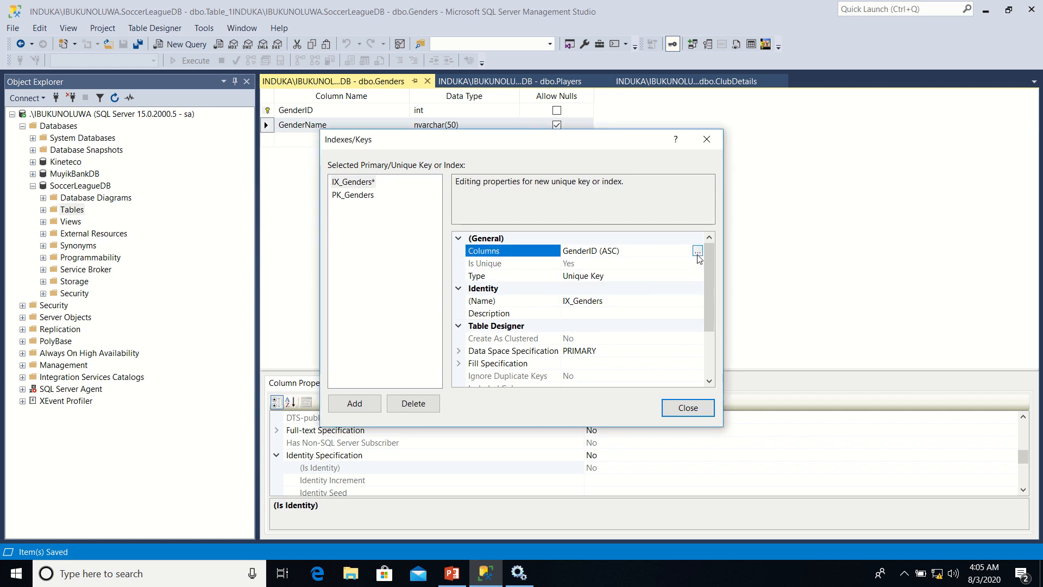
pyautogui.click(698, 252)
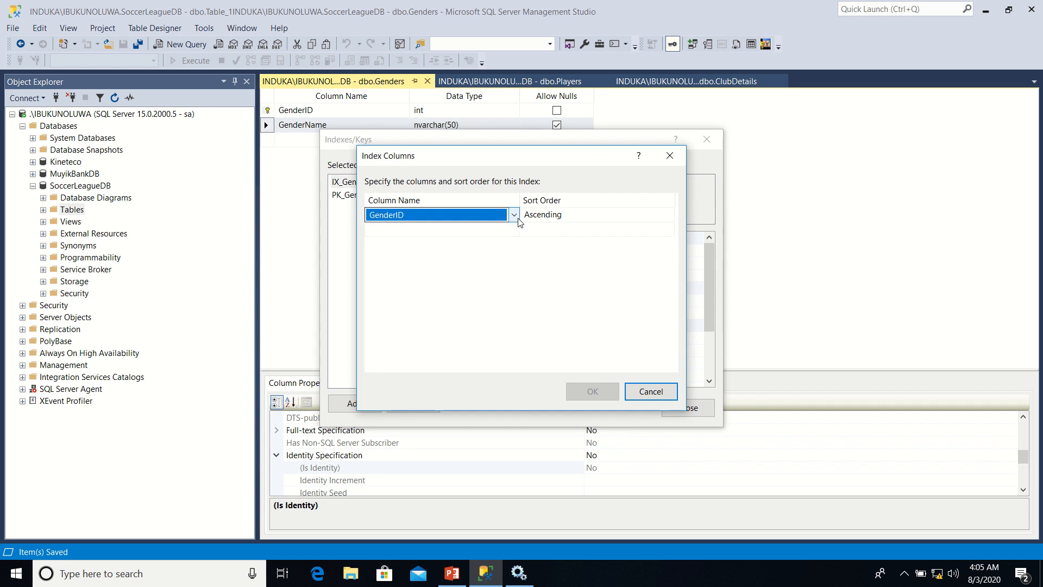
pyautogui.click(515, 215)
pyautogui.click(438, 251)
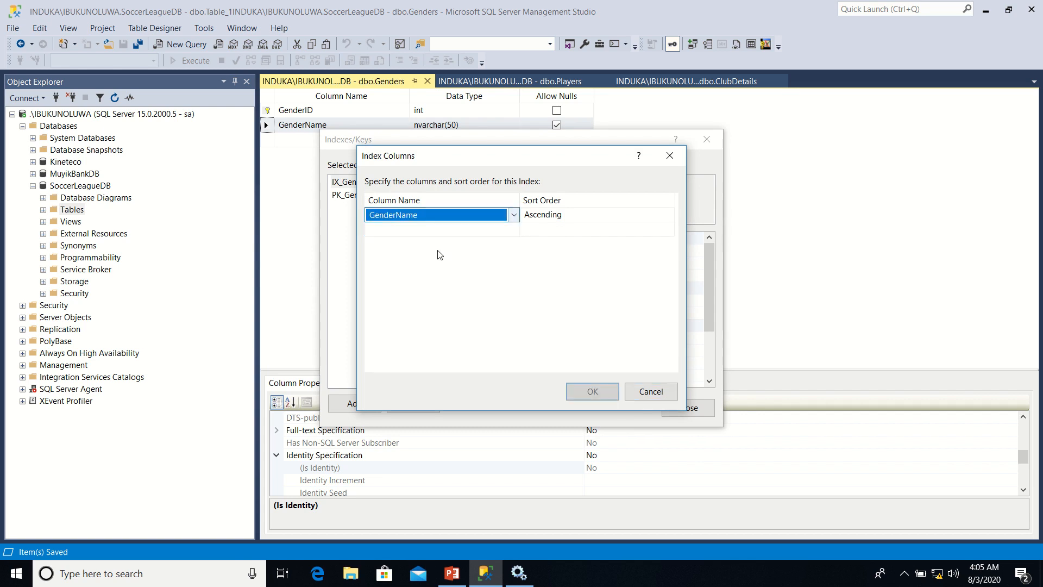
pyautogui.click(578, 392)
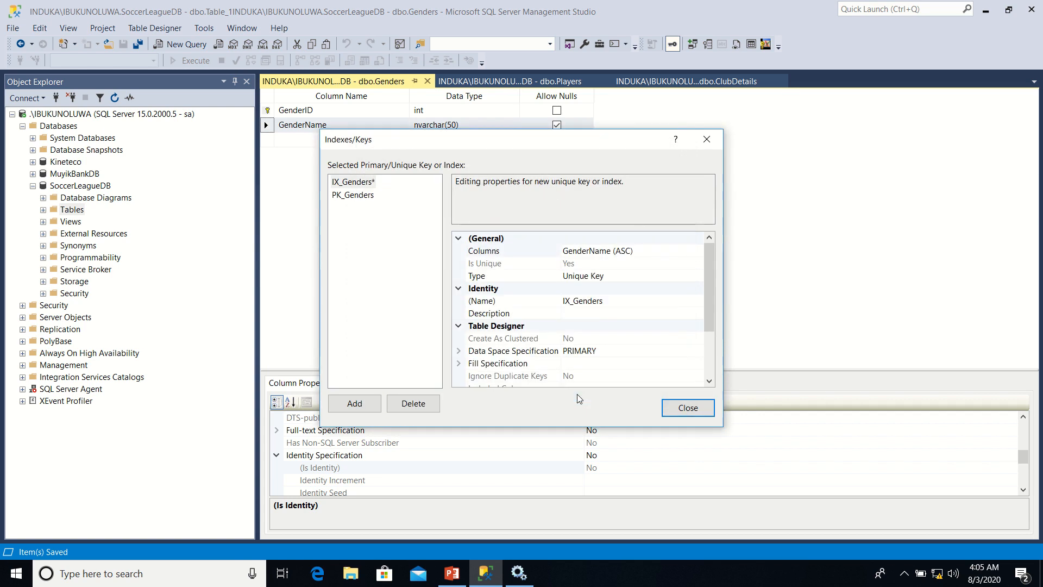
pyautogui.click(702, 411)
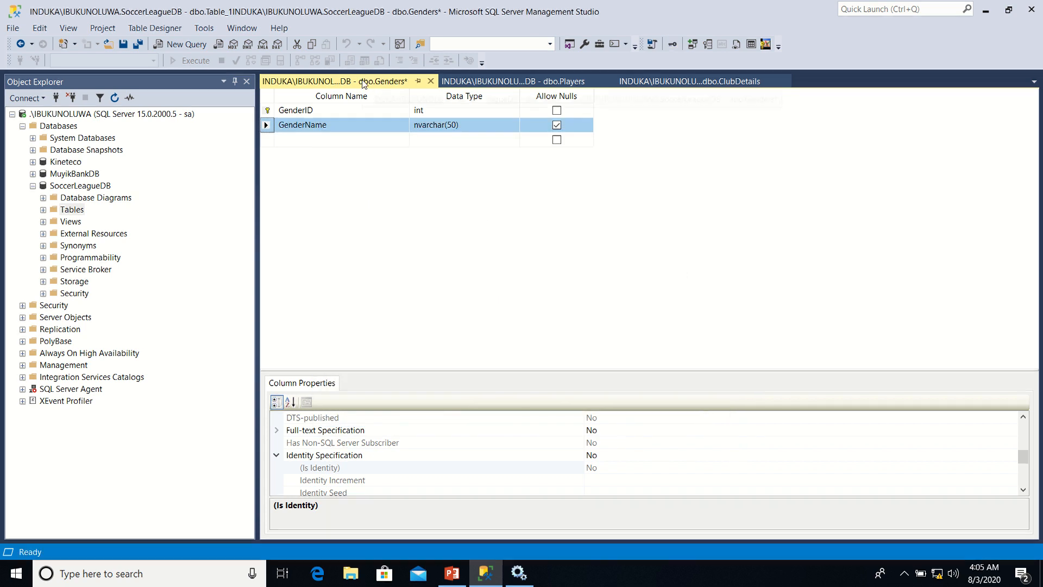
pyautogui.rightClick(364, 82)
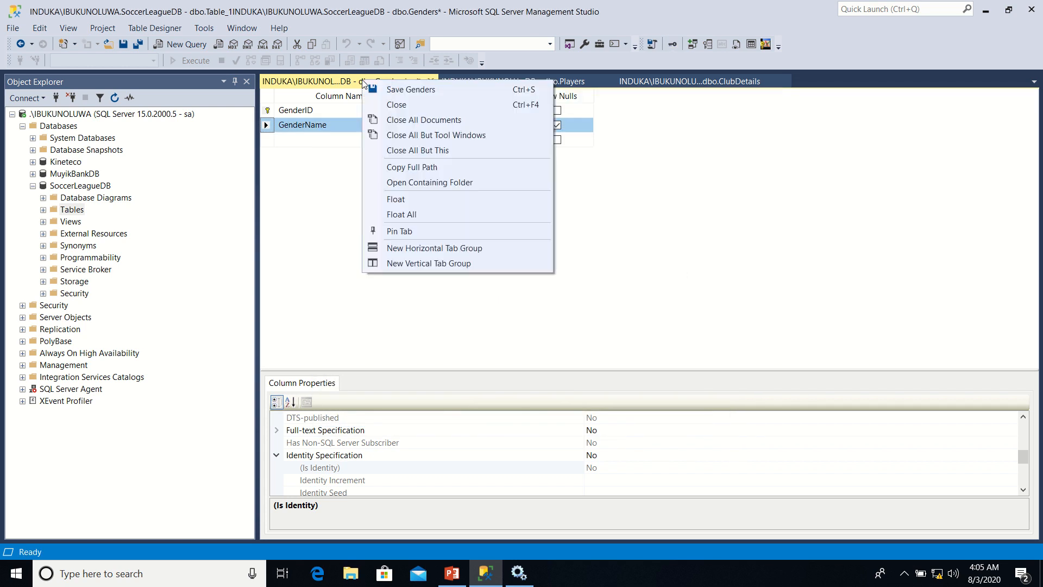
pyautogui.click(393, 90)
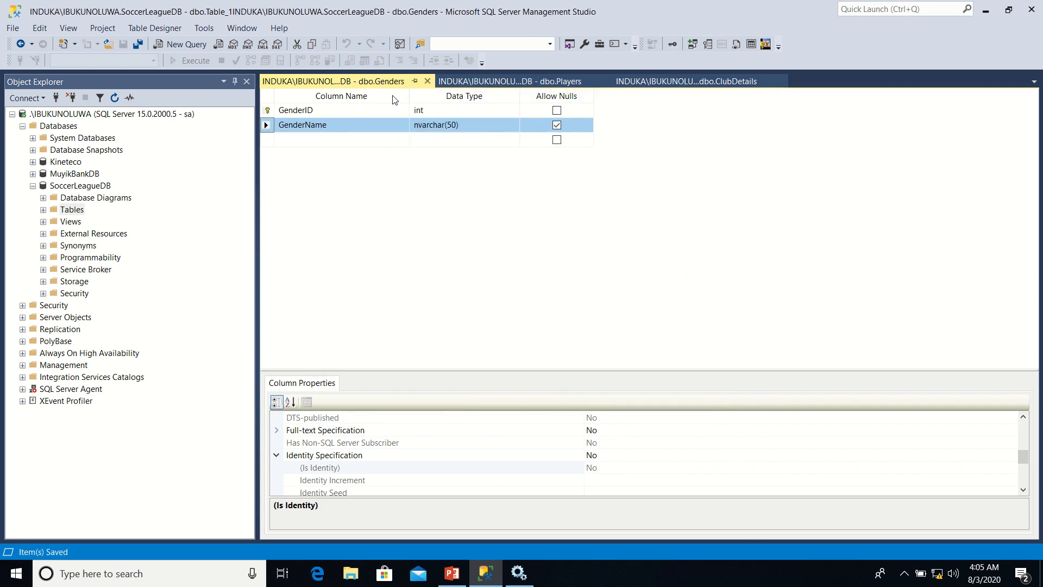
pyautogui.moveTo(405, 3)
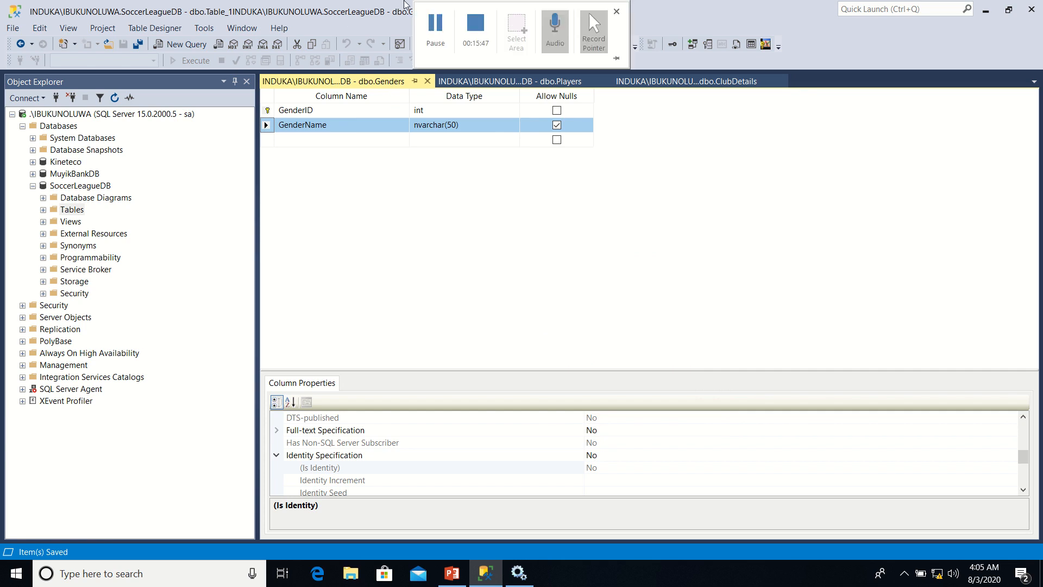
pyautogui.click(429, 42)
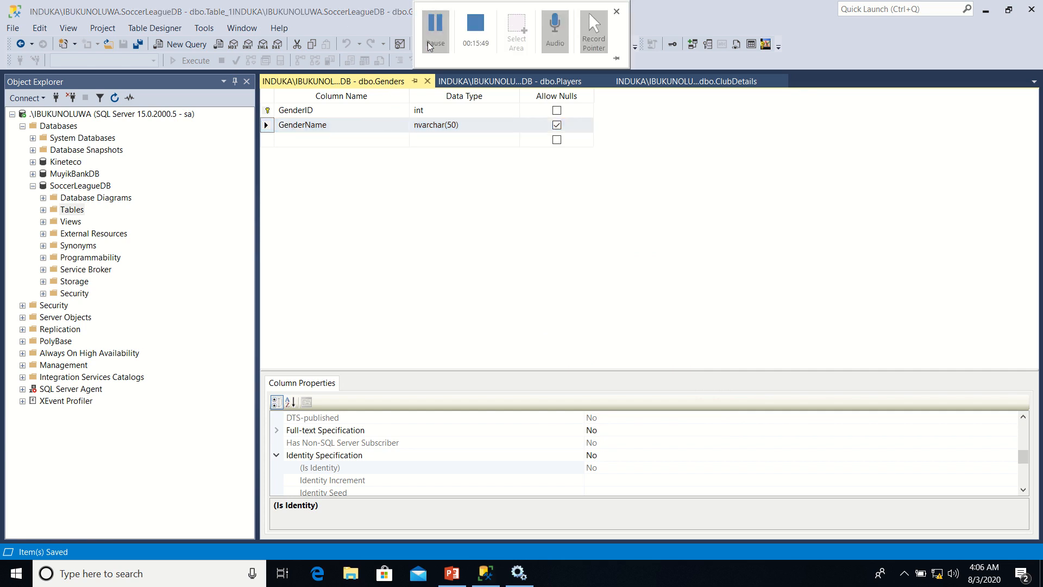
# Add a new foreign key relationship to the Players table and open its tables and columns specification
pyautogui.click(508, 81)
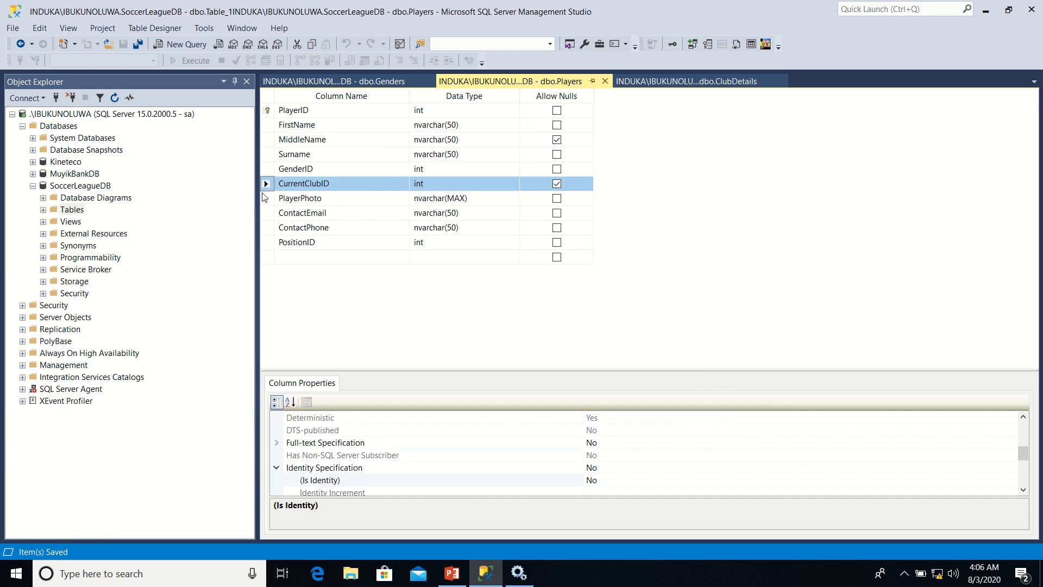
pyautogui.click(269, 170)
pyautogui.rightClick(269, 170)
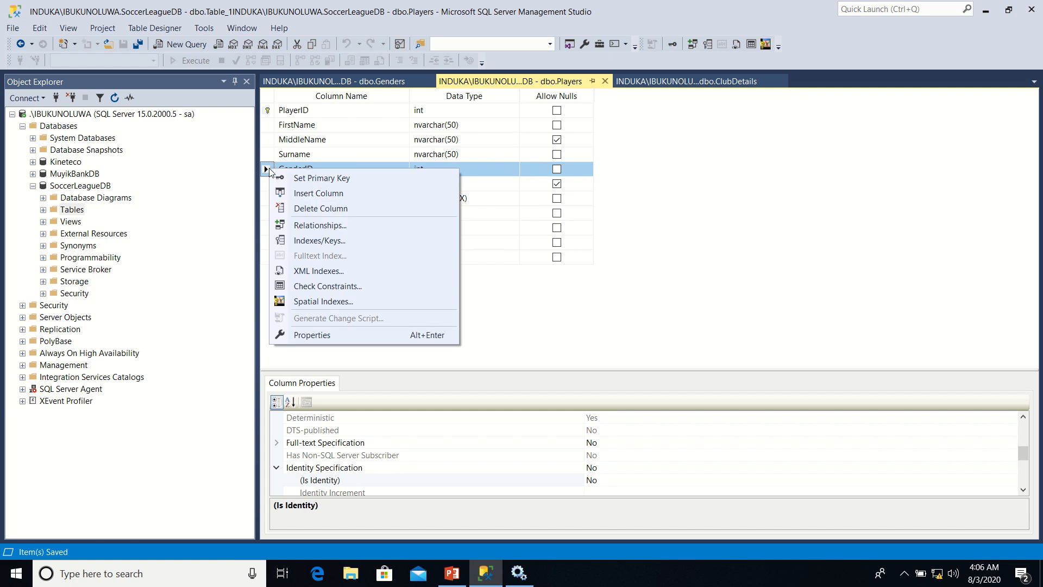
pyautogui.click(311, 228)
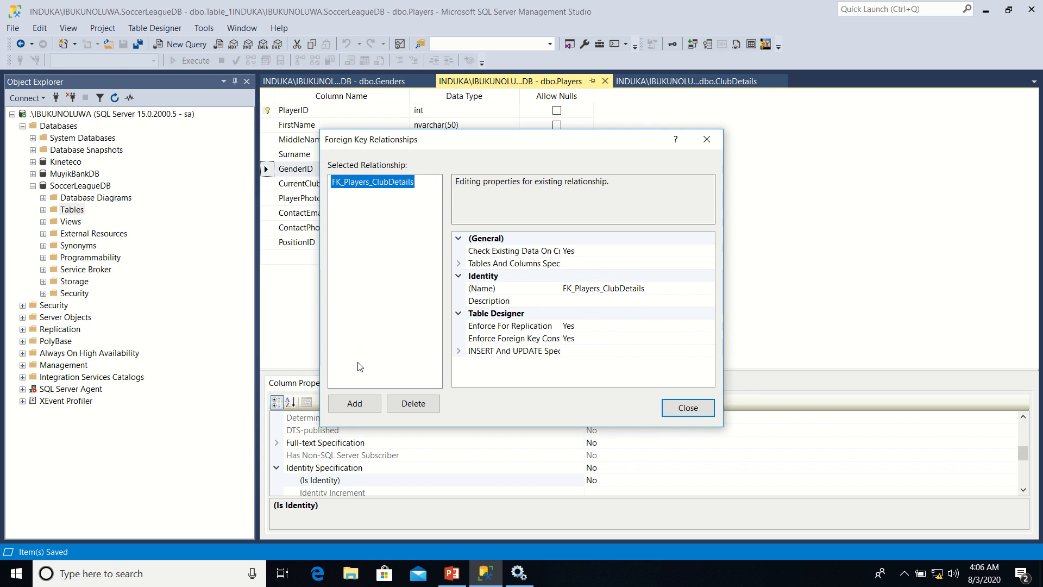
pyautogui.click(355, 404)
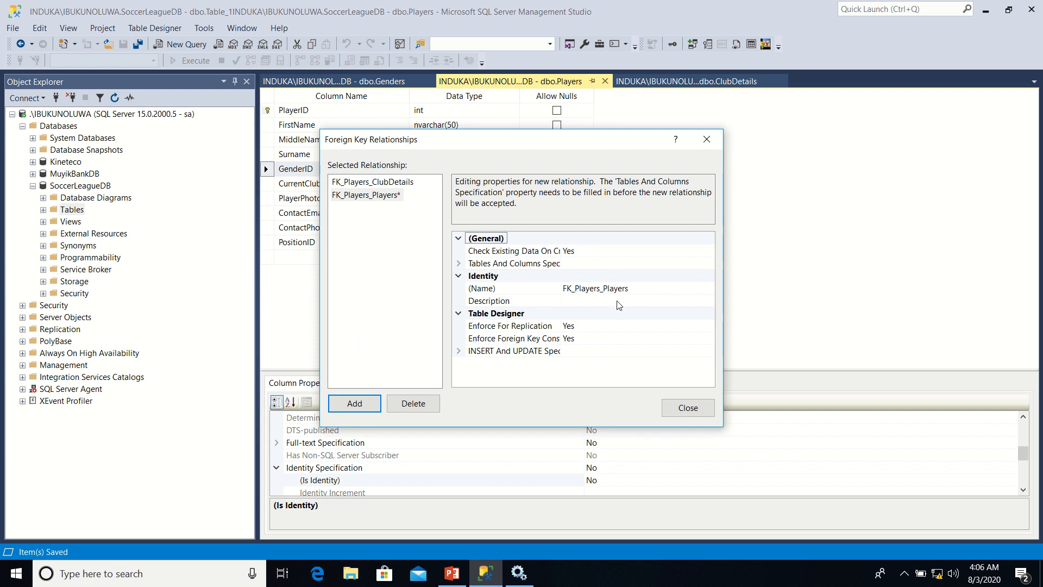
pyautogui.click(695, 262)
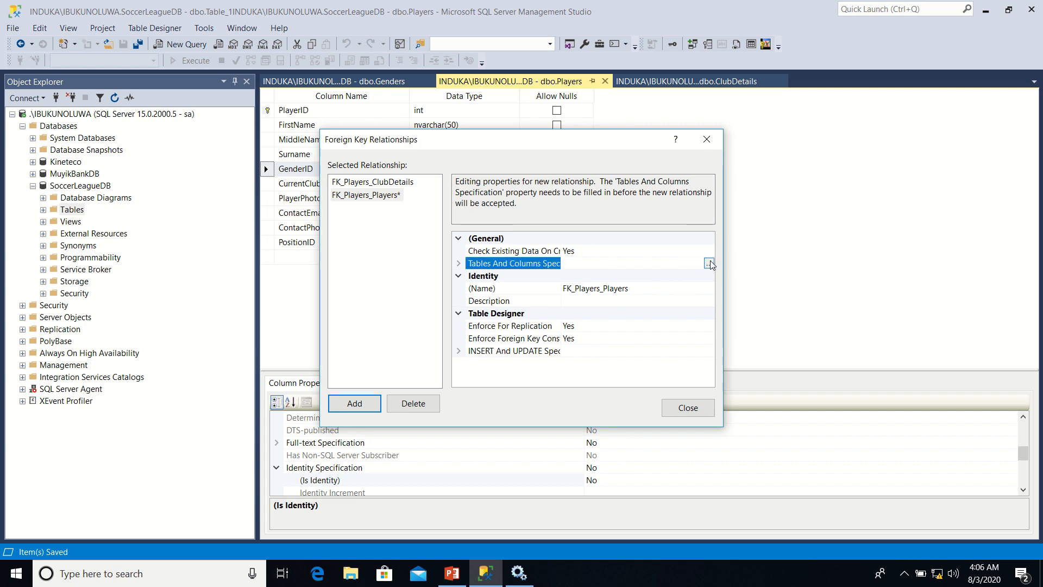
pyautogui.click(710, 264)
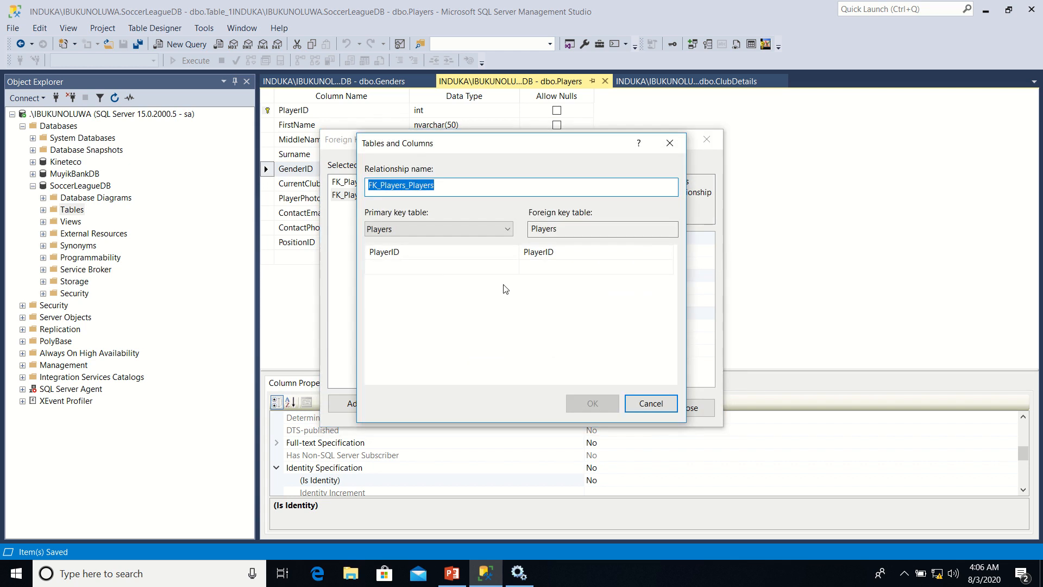
# Define the relationship with Genders as the primary key table, linking its GenderID column to GenderID in Players
pyautogui.click(509, 230)
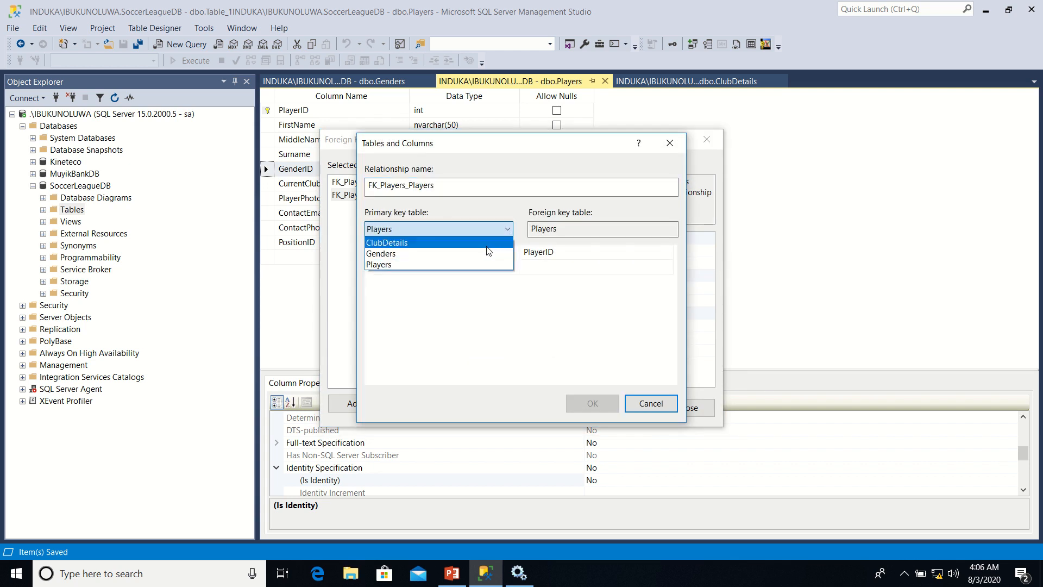
pyautogui.click(474, 256)
pyautogui.click(510, 256)
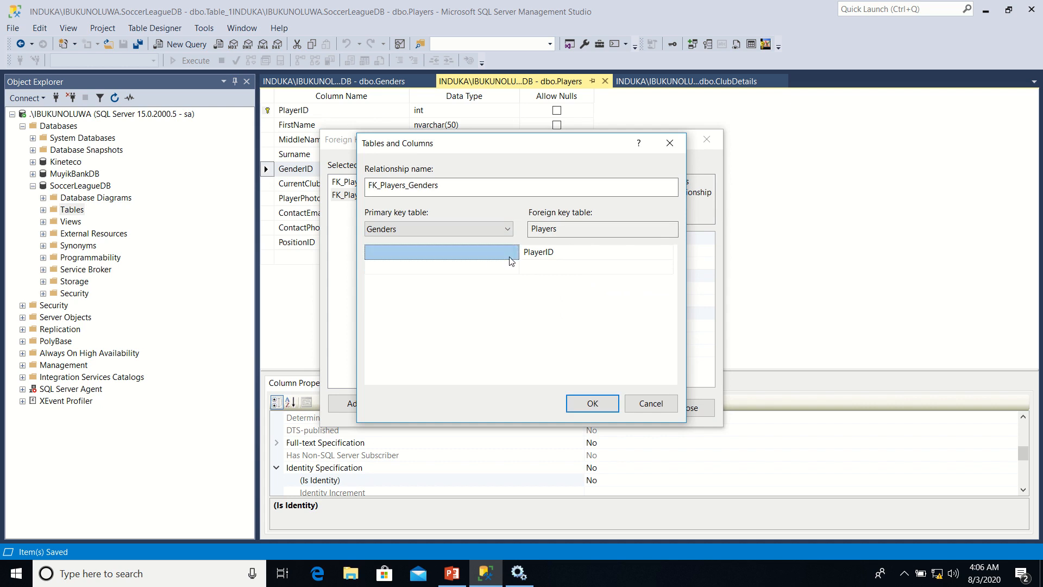
pyautogui.click(511, 252)
pyautogui.click(483, 269)
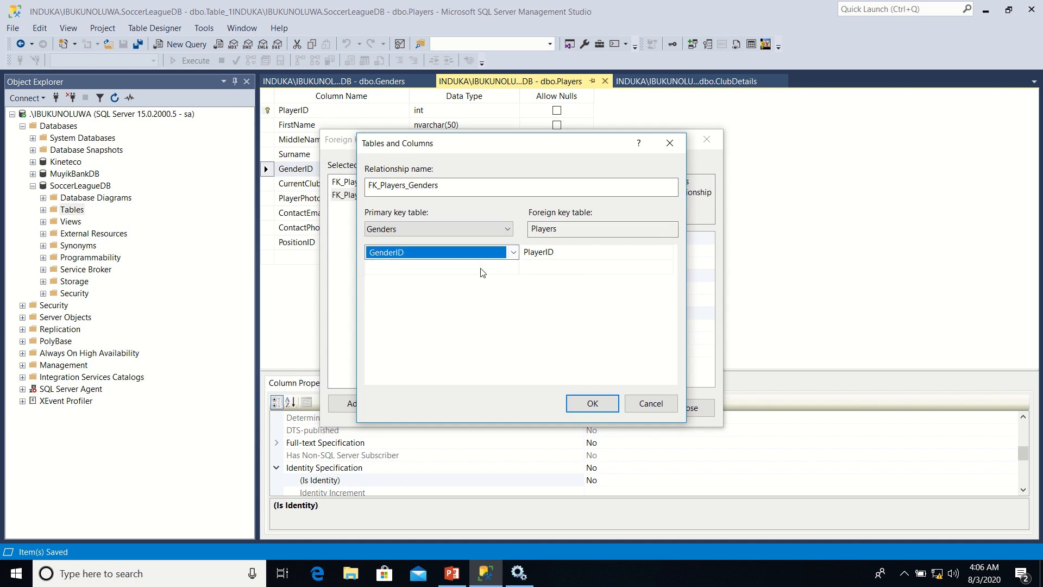
pyautogui.click(585, 253)
pyautogui.click(585, 254)
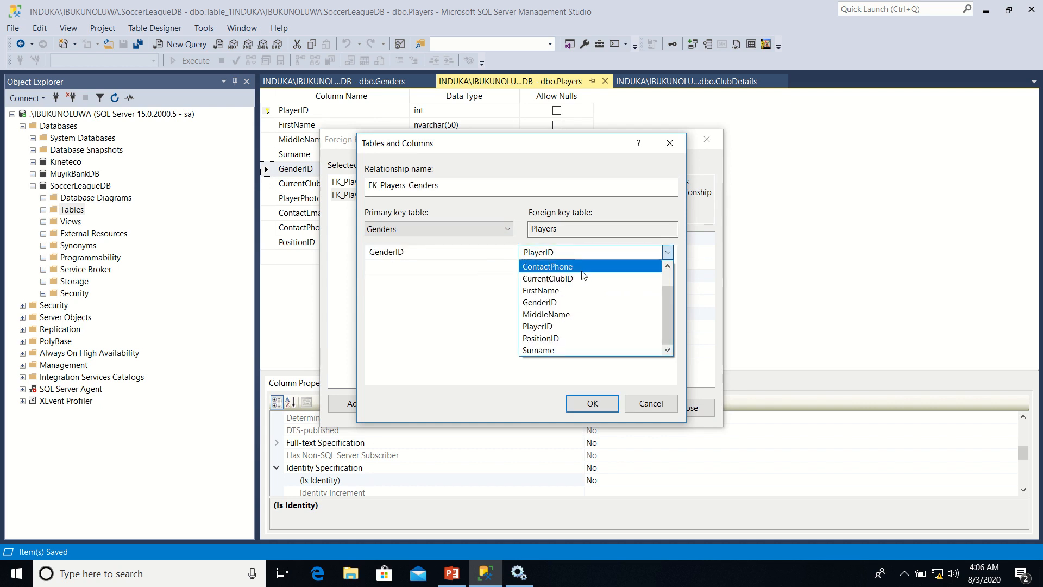
pyautogui.click(576, 302)
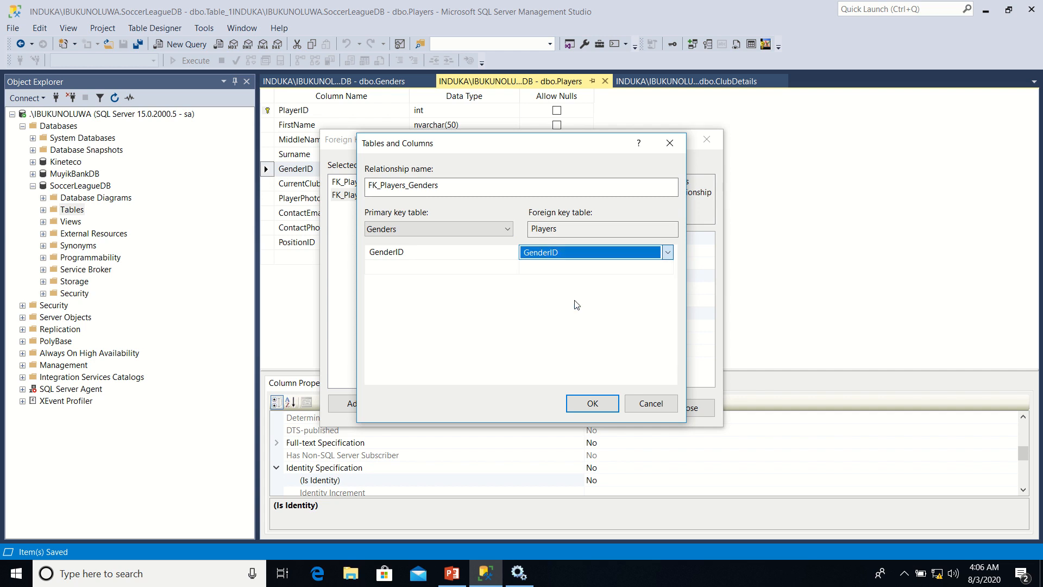
pyautogui.click(588, 412)
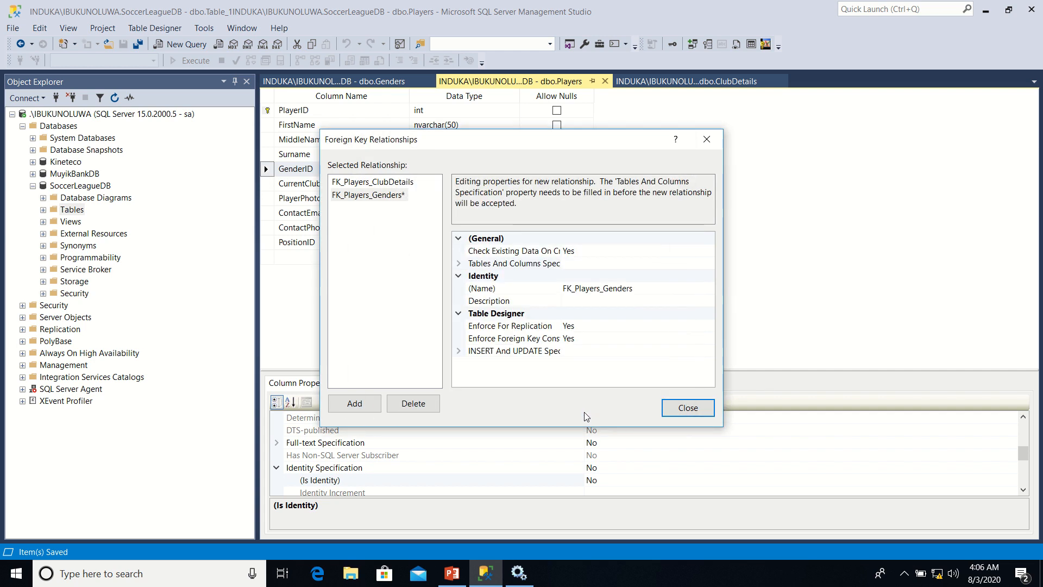
pyautogui.click(687, 408)
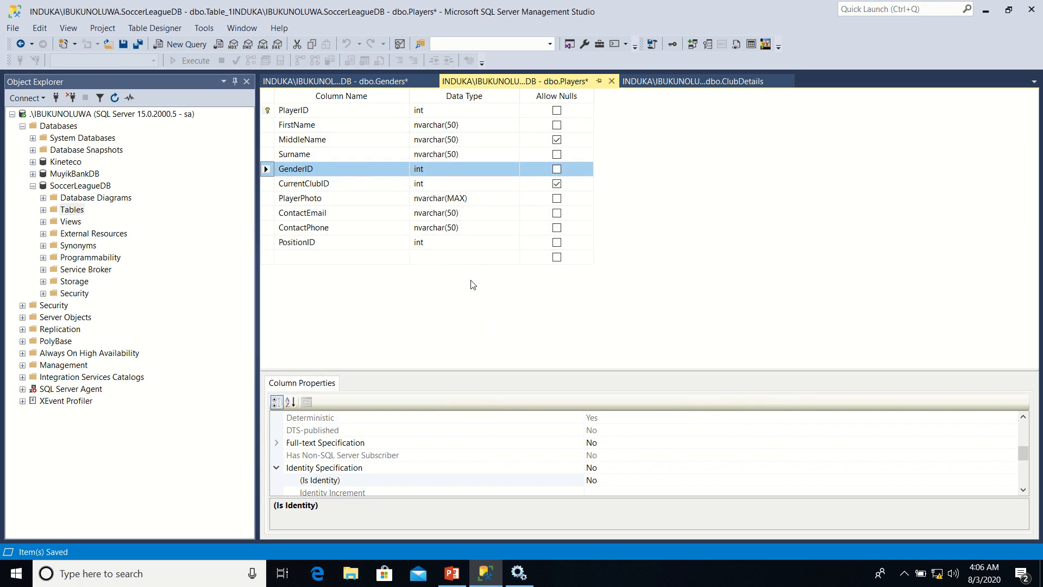
# Save the Players table together with the affected Genders table
pyautogui.rightClick(488, 85)
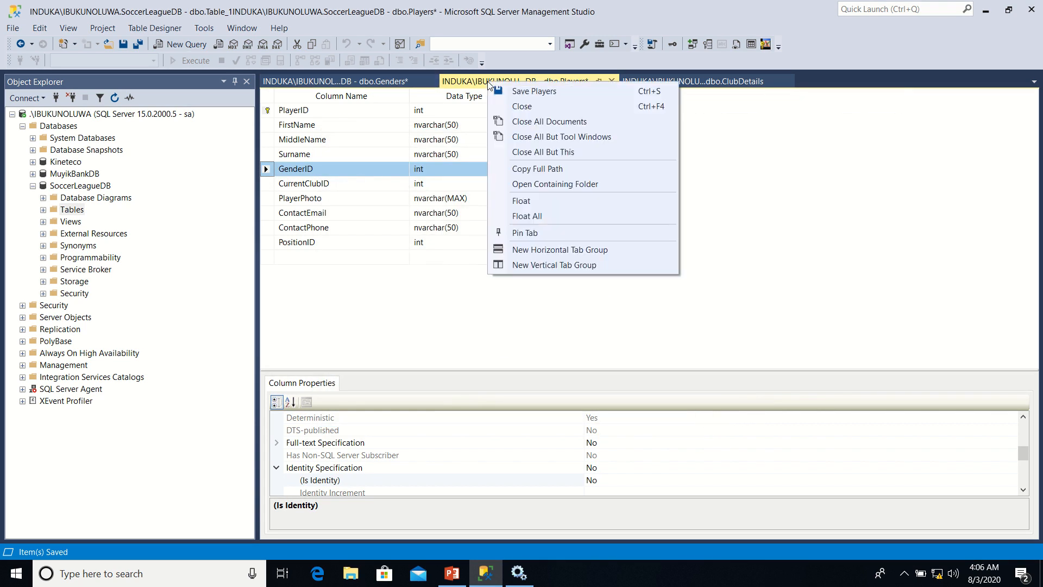
pyautogui.click(519, 93)
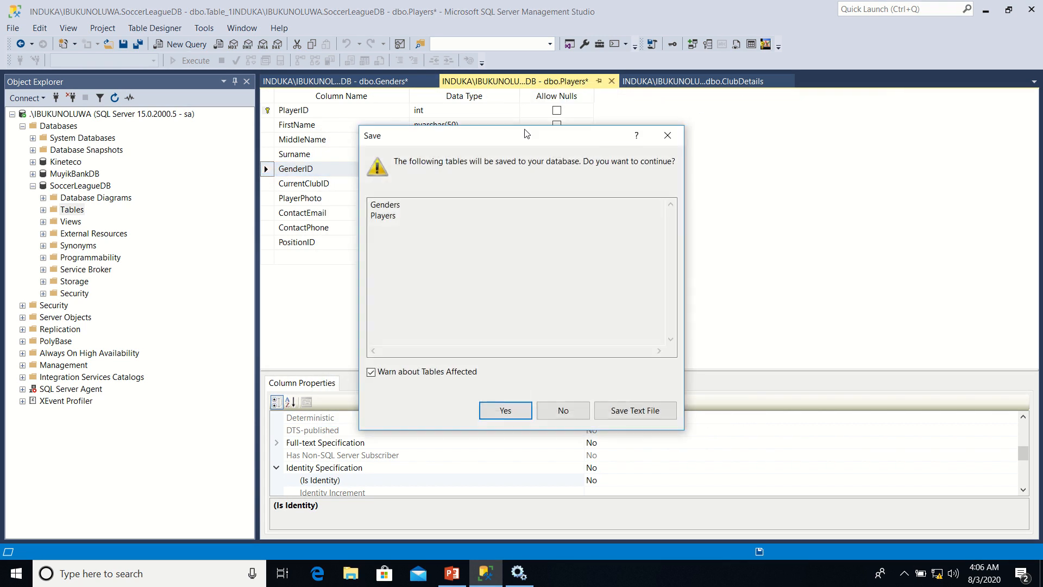
pyautogui.click(500, 413)
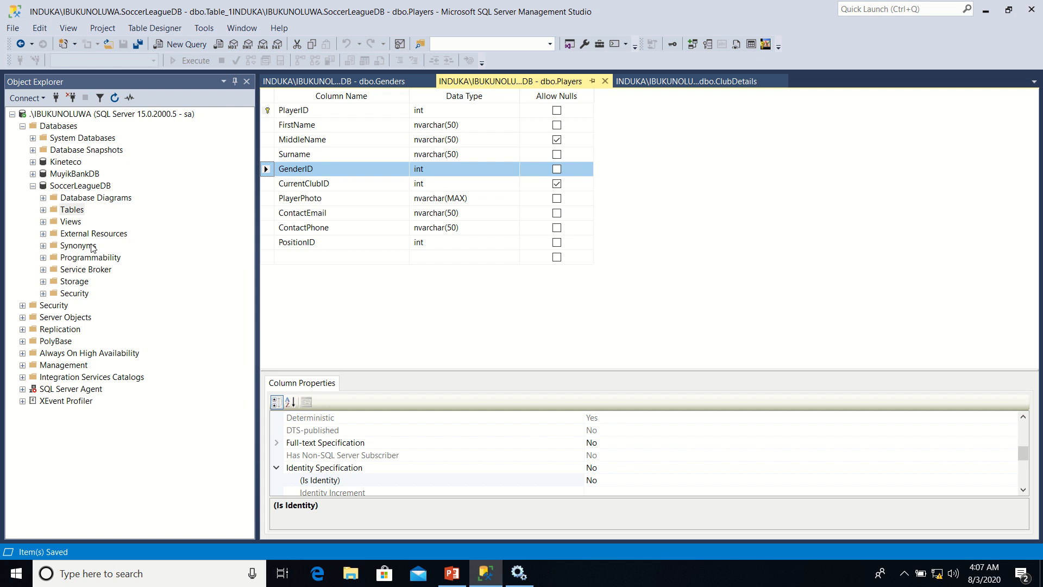
# Create a new table in SoccerLeagueDB and add a PositionID column with the int data type
pyautogui.click(78, 210)
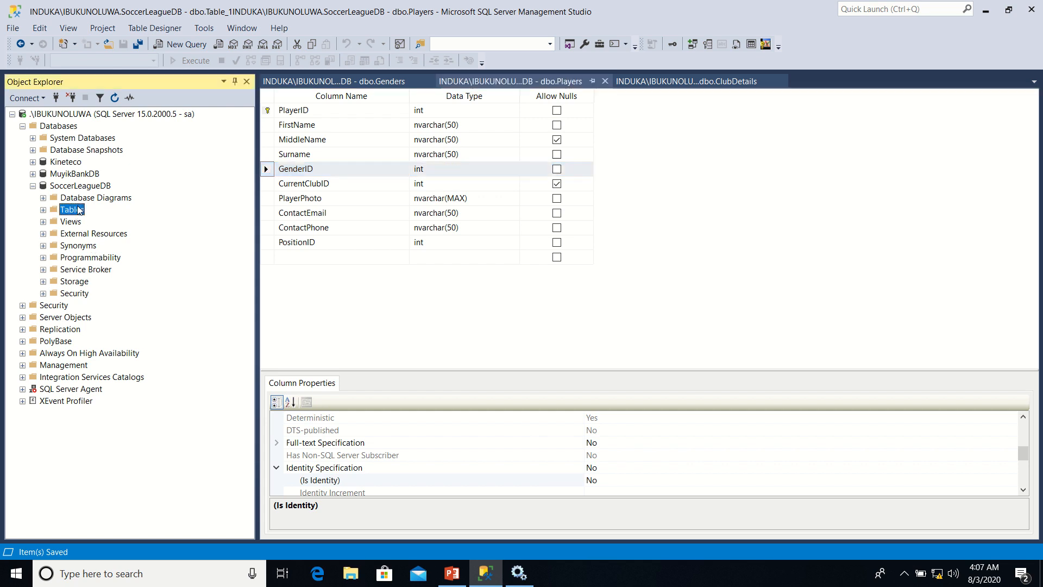
pyautogui.rightClick(79, 210)
pyautogui.moveTo(133, 213)
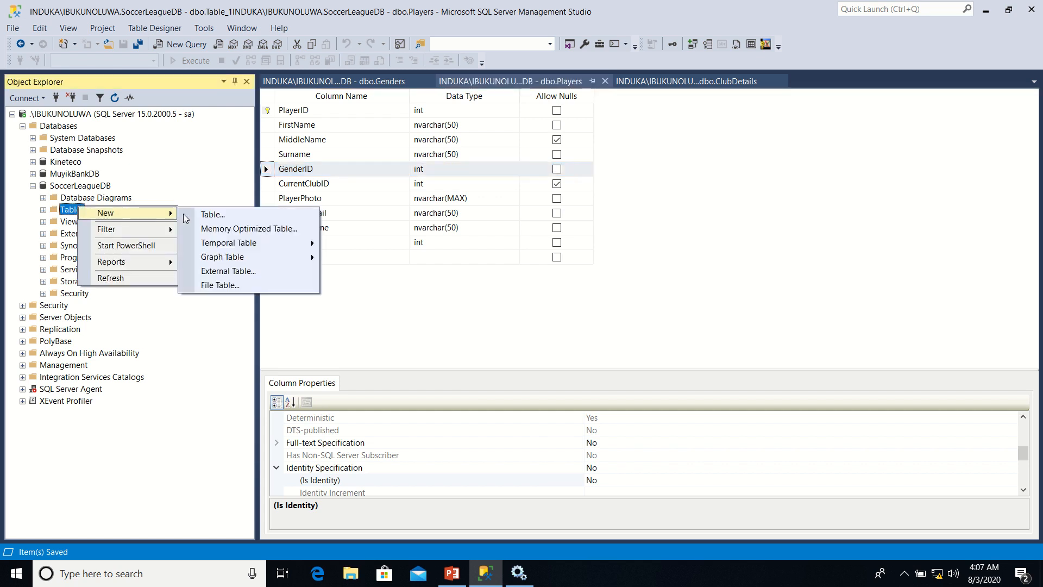
pyautogui.click(197, 218)
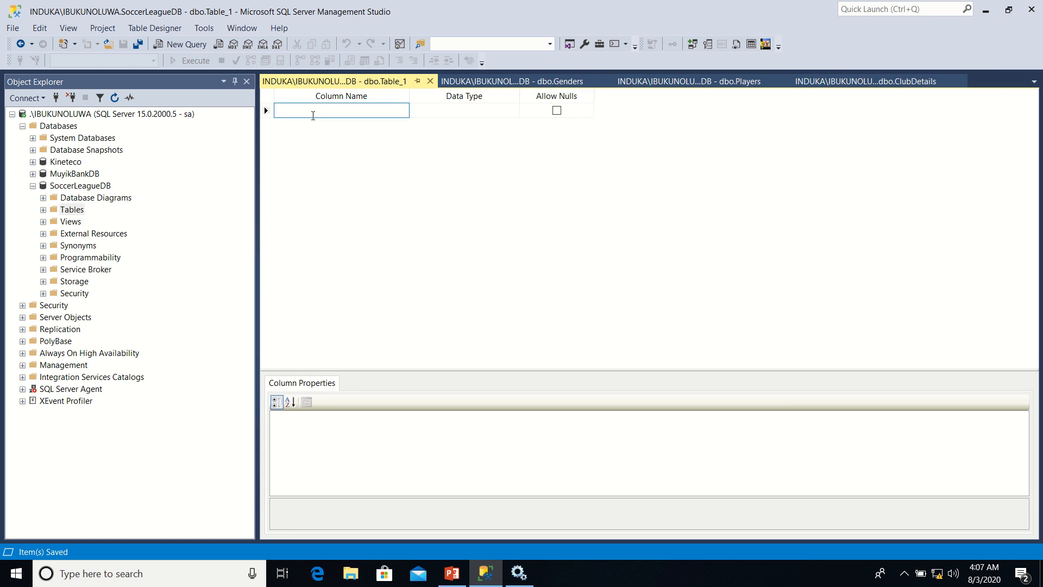
pyautogui.write('PositionID')
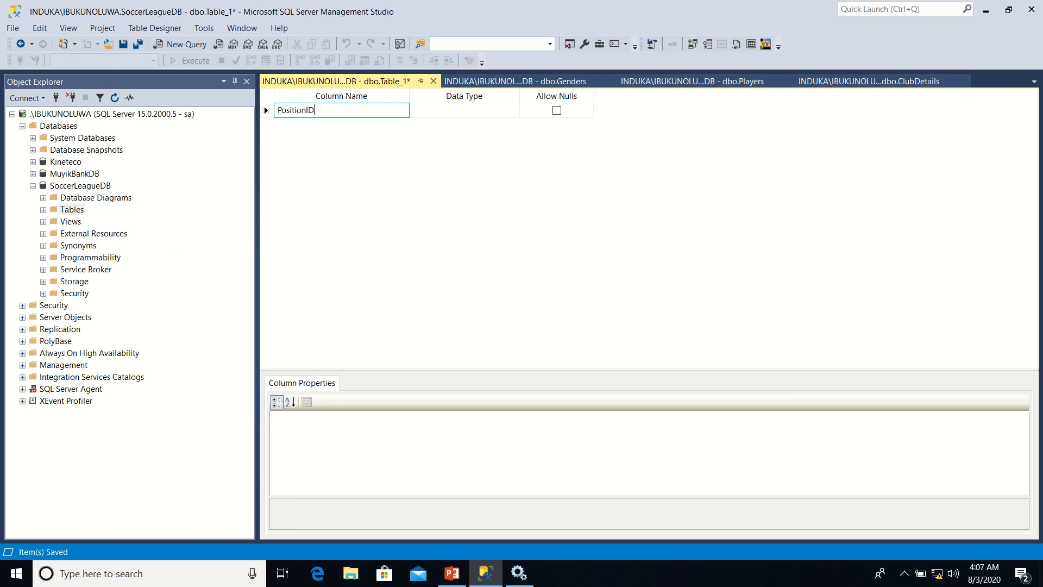
pyautogui.press('Tab')
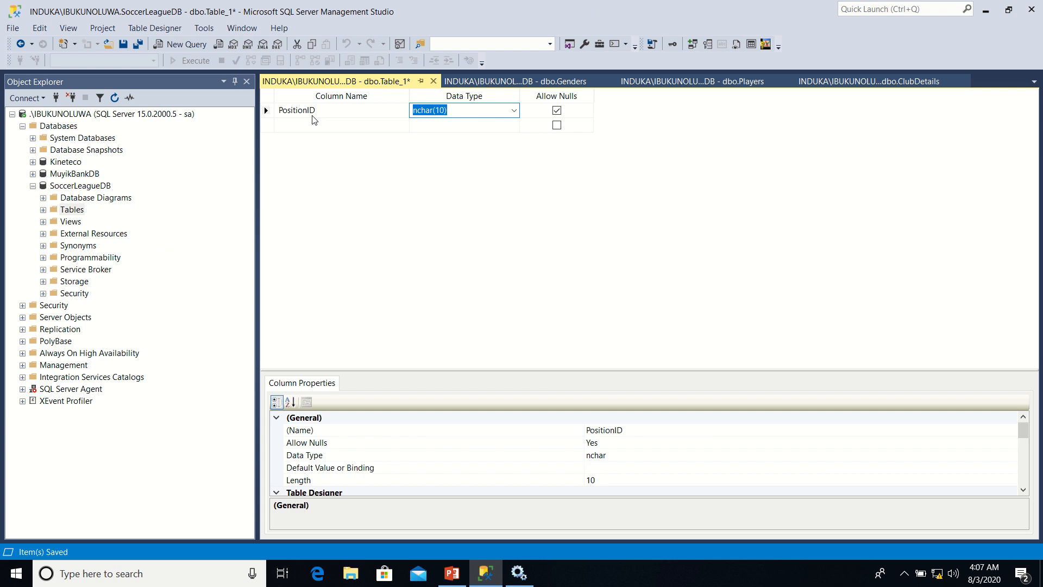
pyautogui.write('int')
# Add a PositionName column with the nvarchar(50) data type to the new table
pyautogui.click(306, 124)
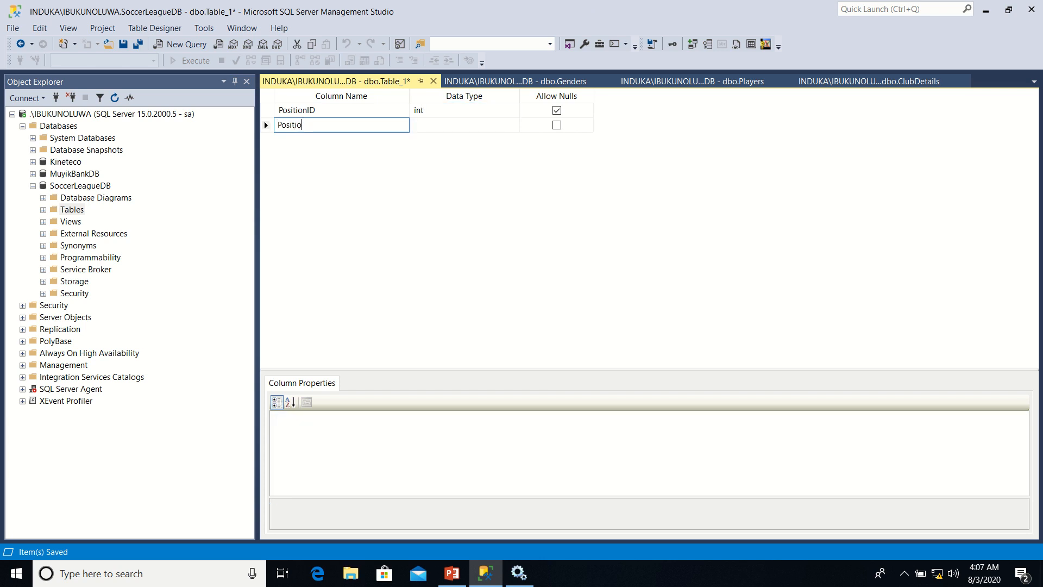
pyautogui.write('PositionName')
pyautogui.press('Tab')
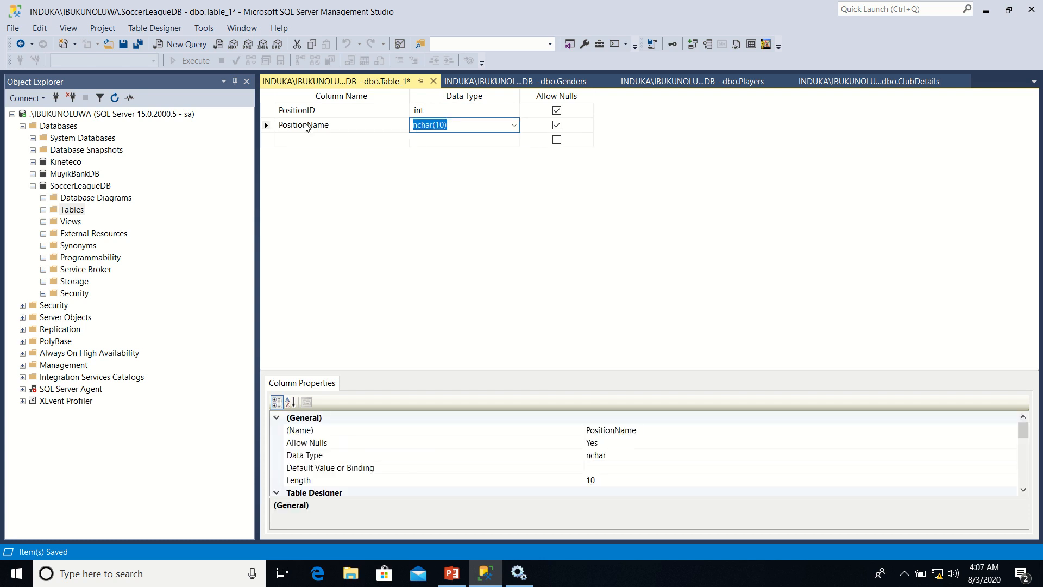
pyautogui.click(514, 125)
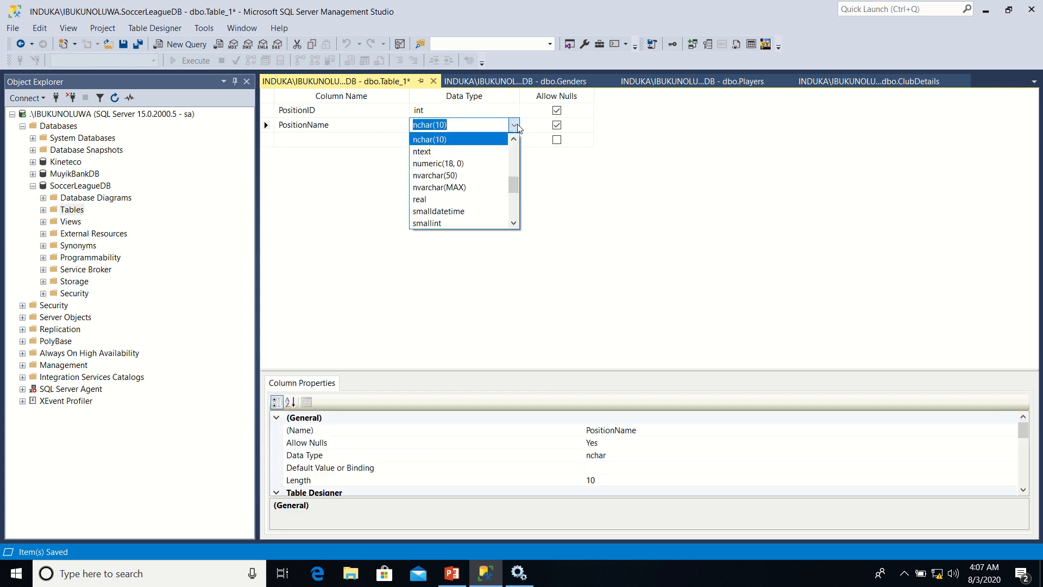
pyautogui.click(479, 175)
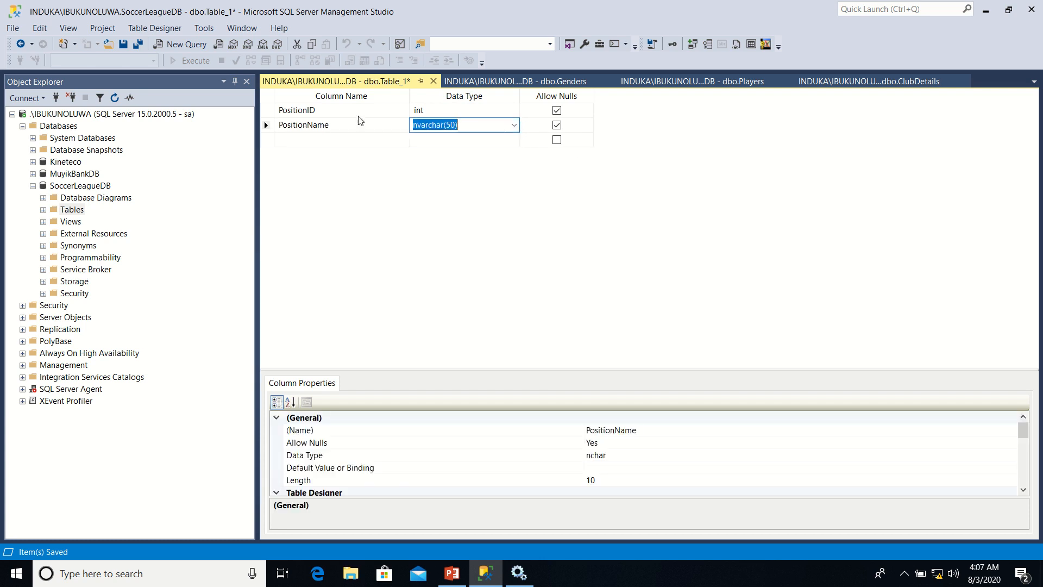
# Save the new table under the name PlayerPositions
pyautogui.rightClick(339, 83)
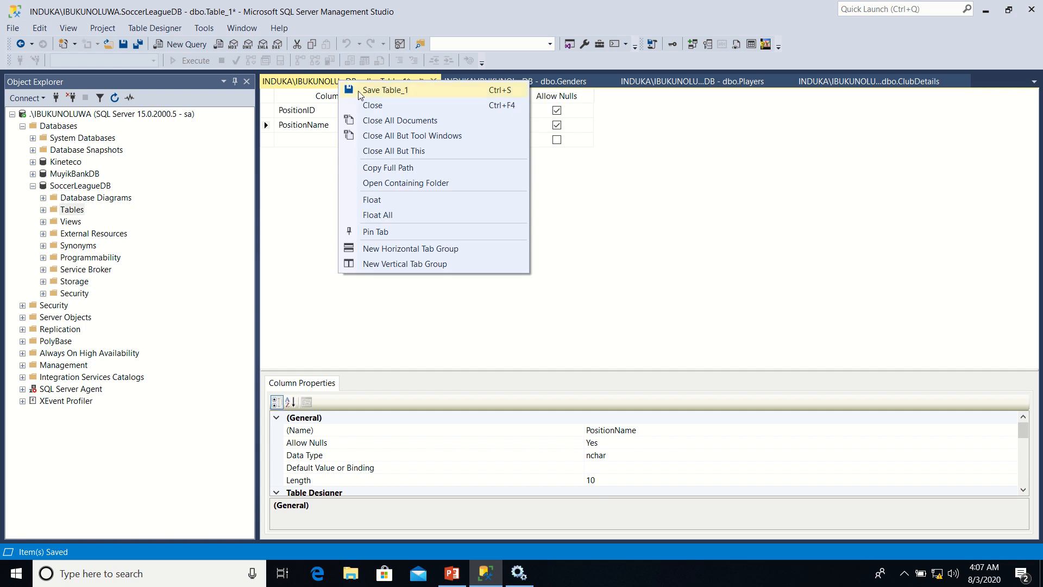
pyautogui.click(361, 91)
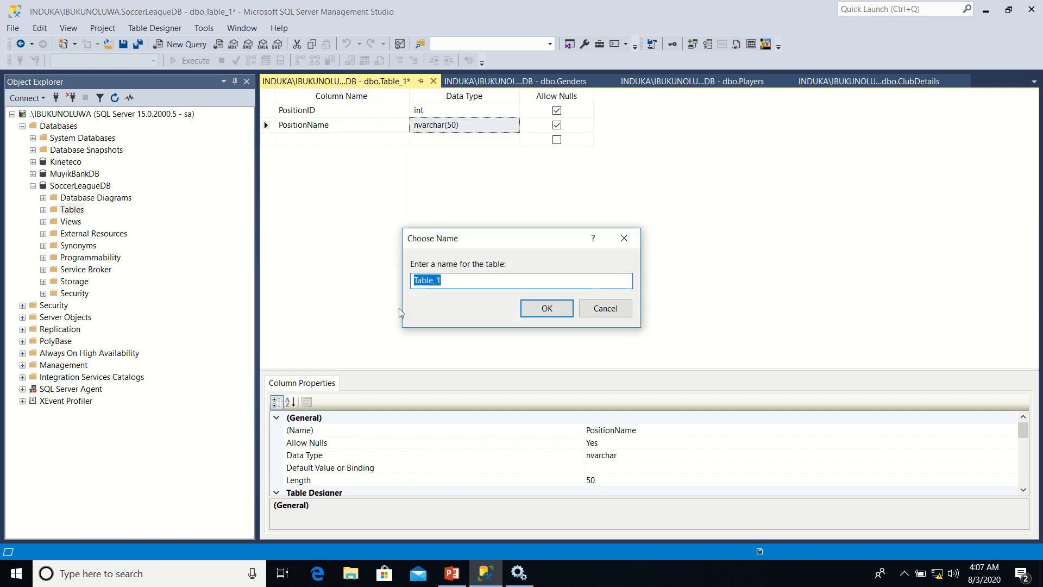
pyautogui.write('PlayerPositions')
pyautogui.click(557, 308)
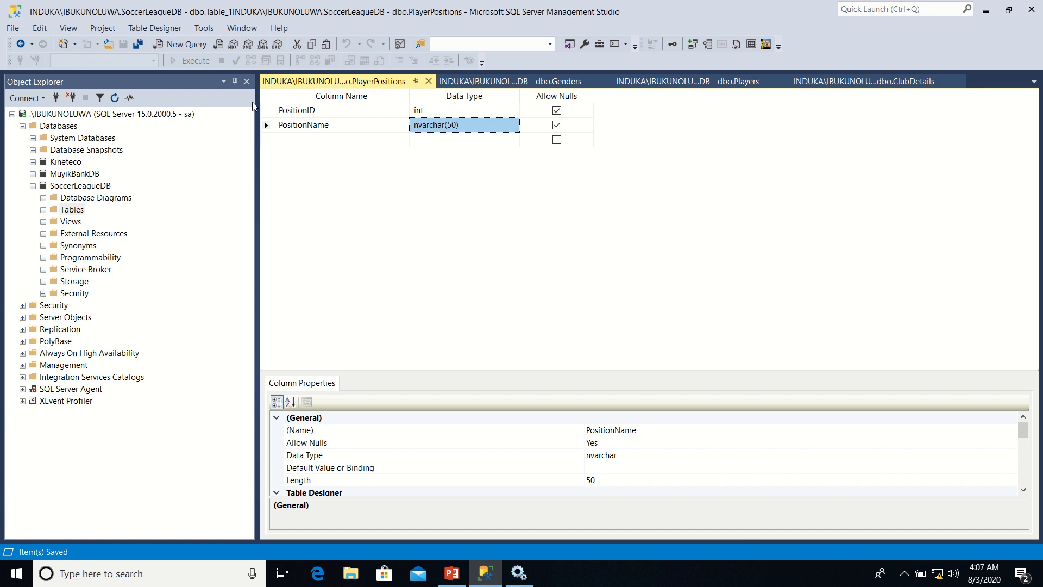
# Set PositionID as the primary key, disallow nulls for PositionName, and save the PlayerPositions table
pyautogui.click(269, 110)
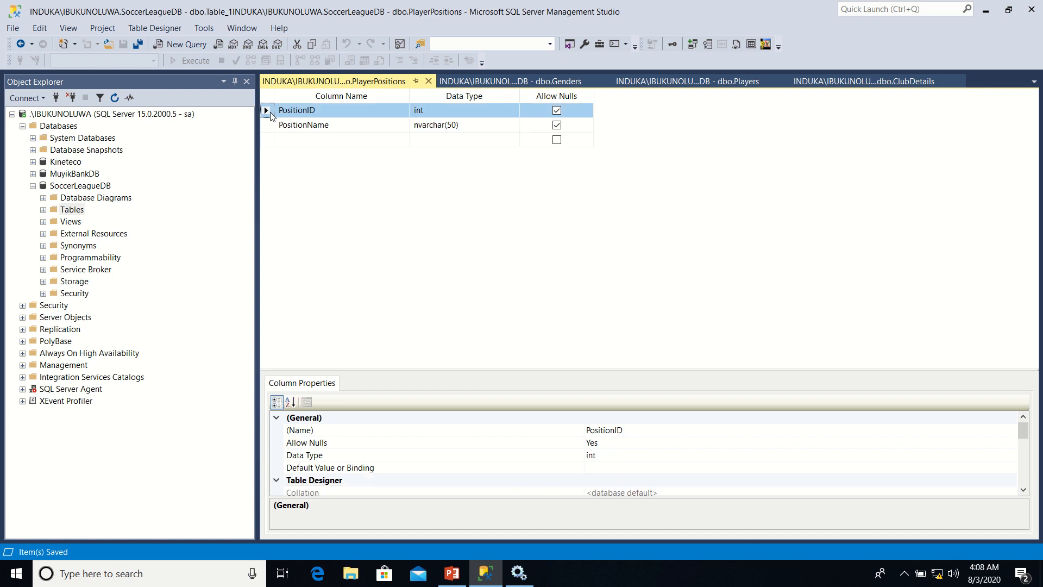
pyautogui.rightClick(271, 116)
pyautogui.click(312, 130)
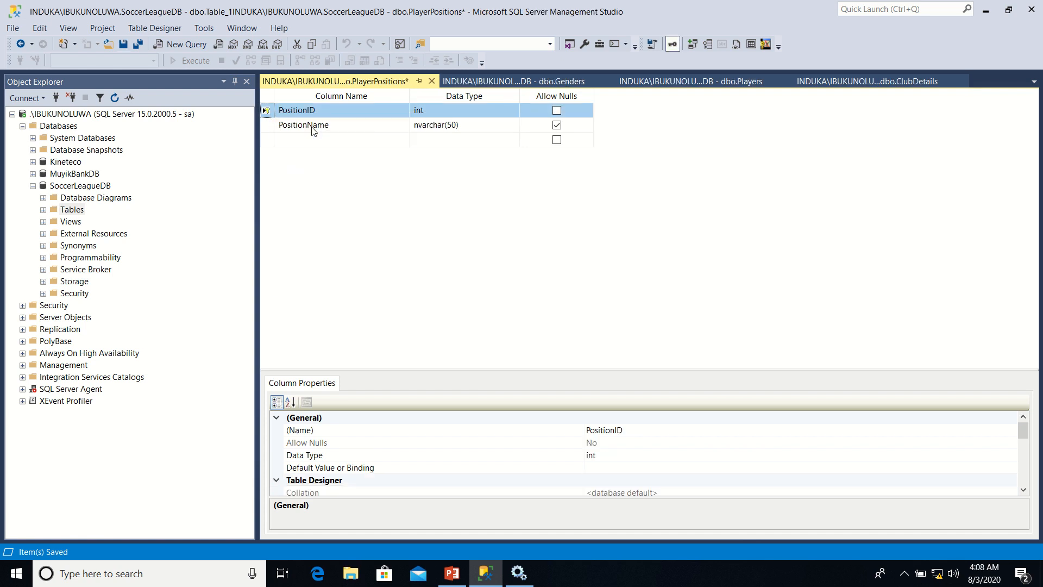
pyautogui.click(558, 126)
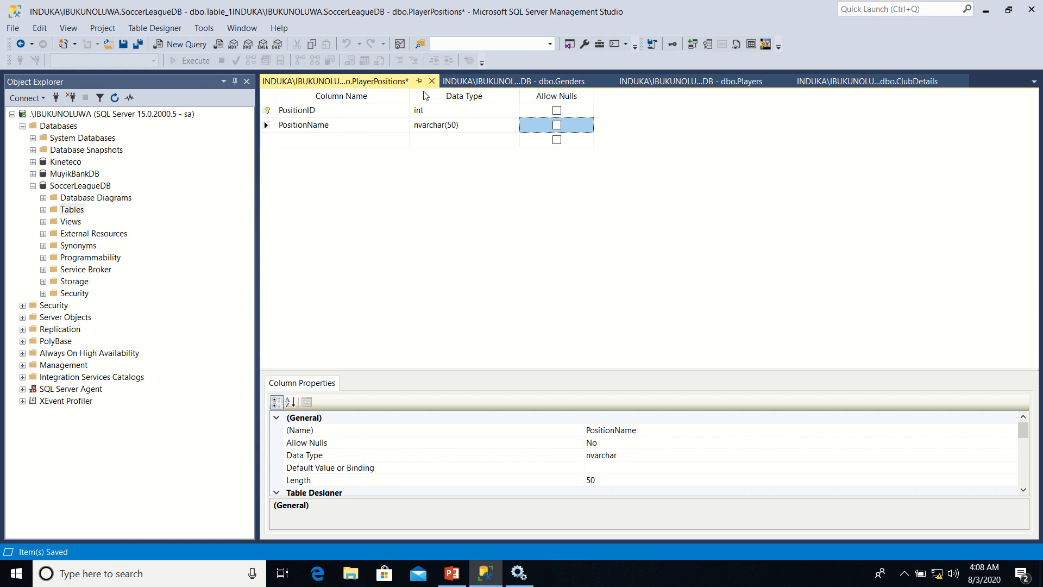
pyautogui.rightClick(395, 86)
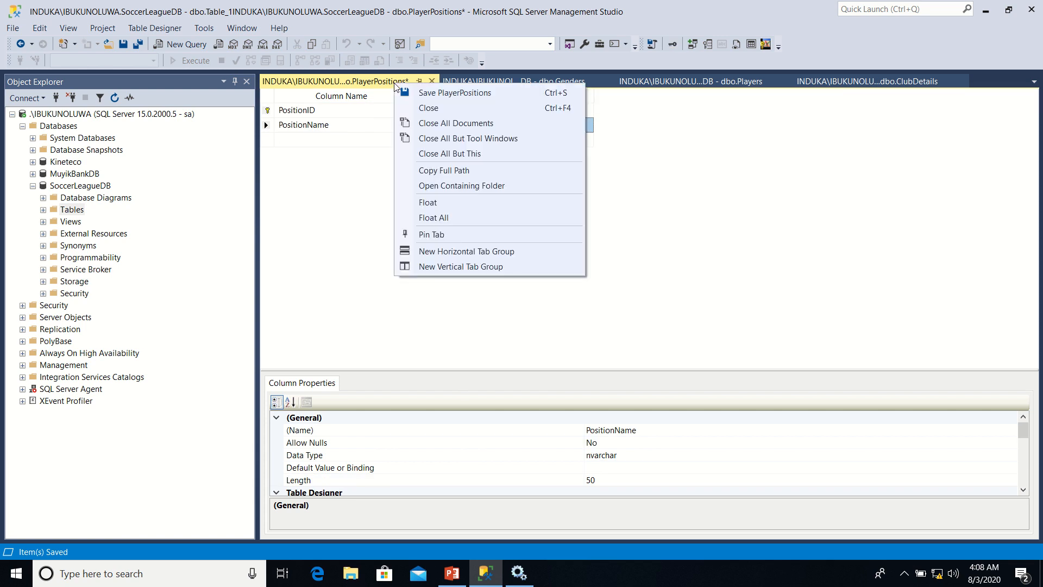
pyautogui.click(422, 95)
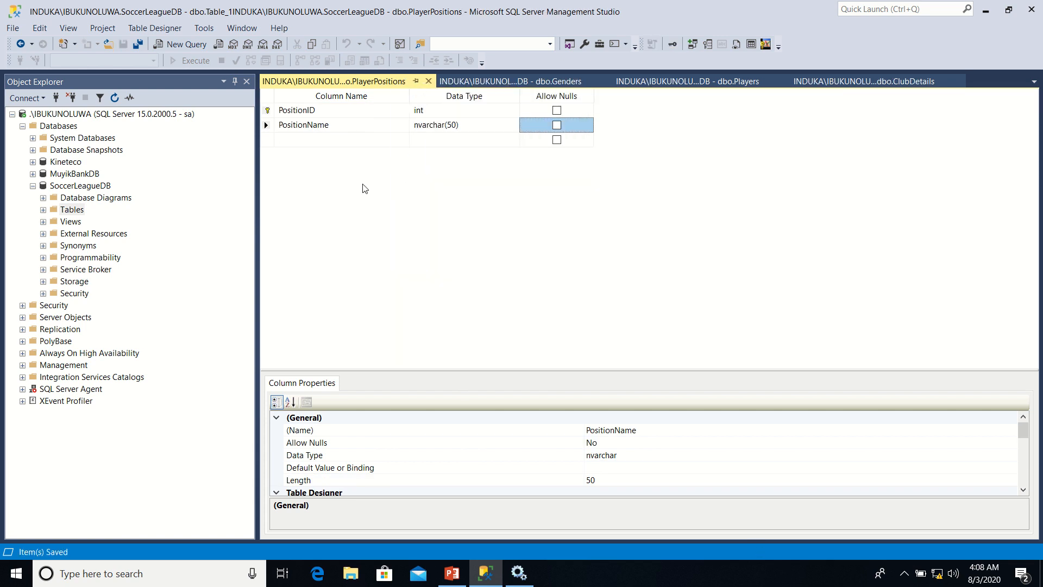
# Make PositionID an identity column by setting Is Identity to Yes in its identity specification
pyautogui.click(268, 111)
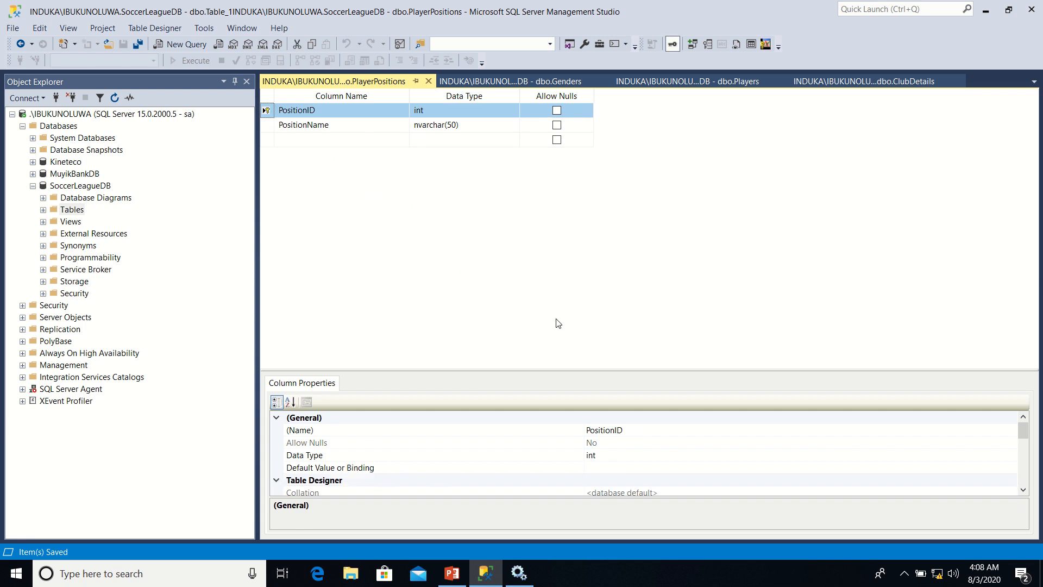
pyautogui.moveTo(1023, 430); pyautogui.dragTo(1029, 461)
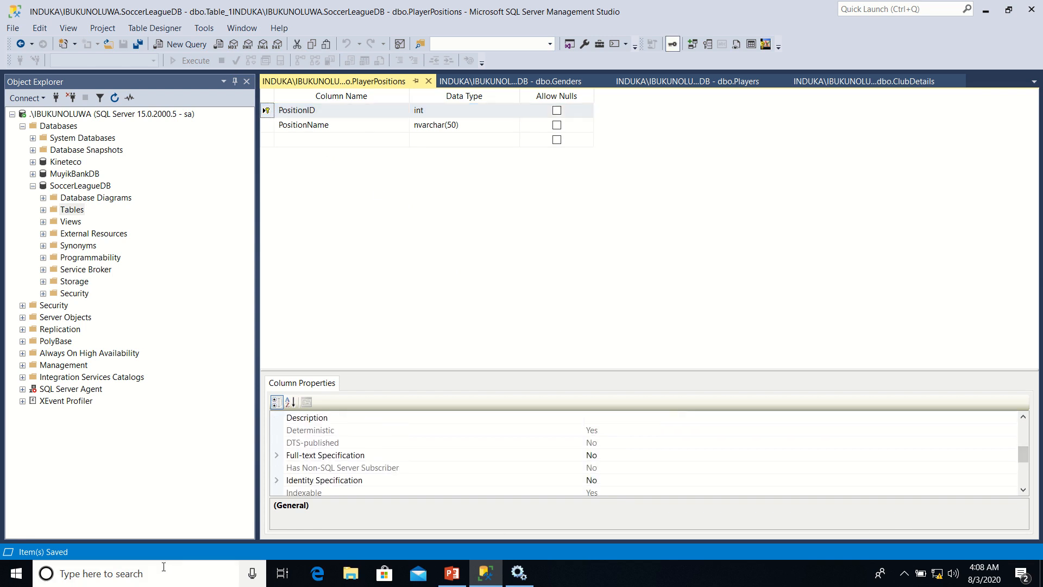
pyautogui.click(277, 482)
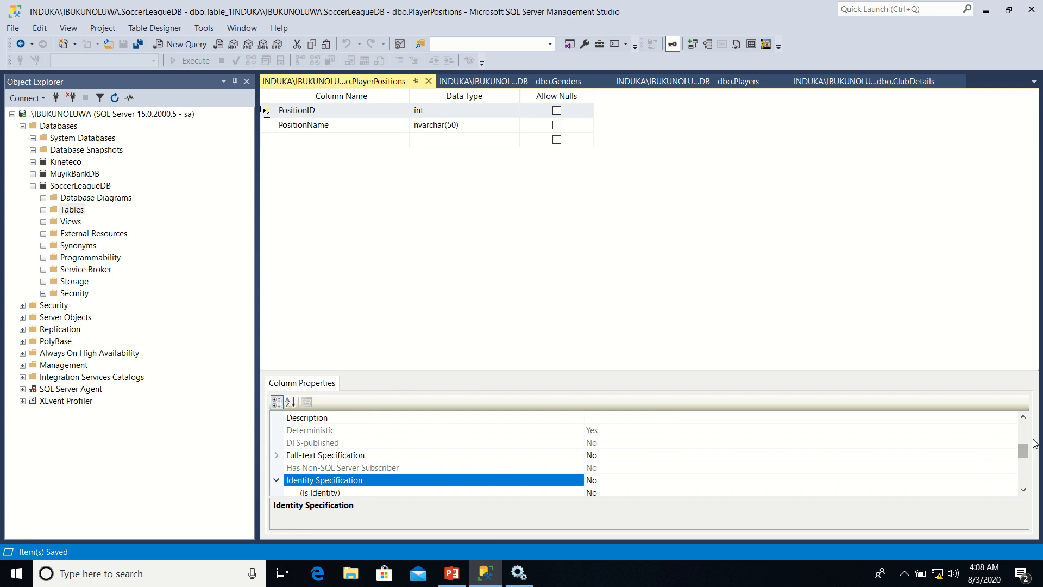
pyautogui.moveTo(1025, 454); pyautogui.dragTo(1025, 462)
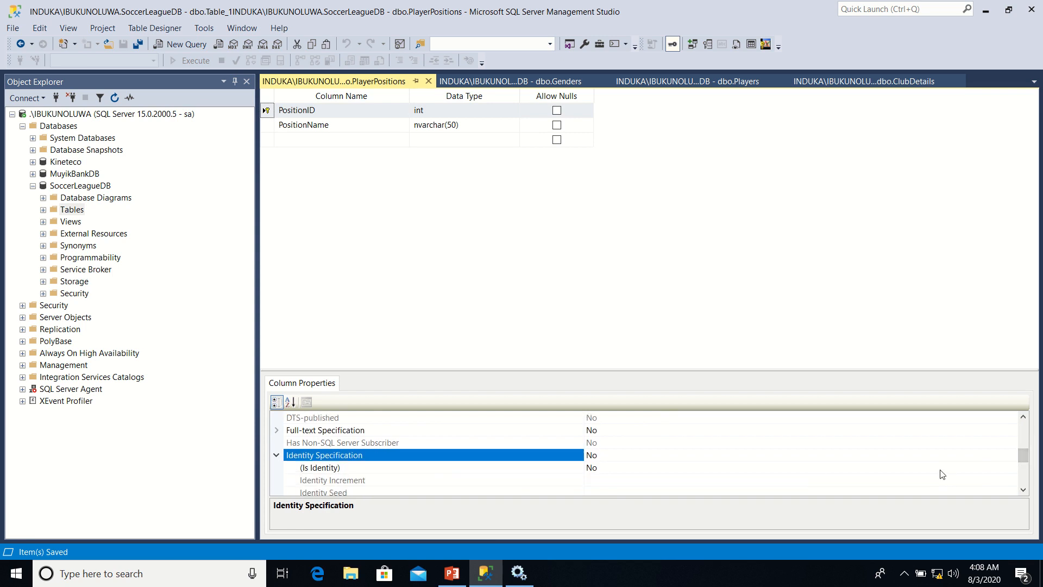
pyautogui.click(943, 468)
pyautogui.click(1012, 468)
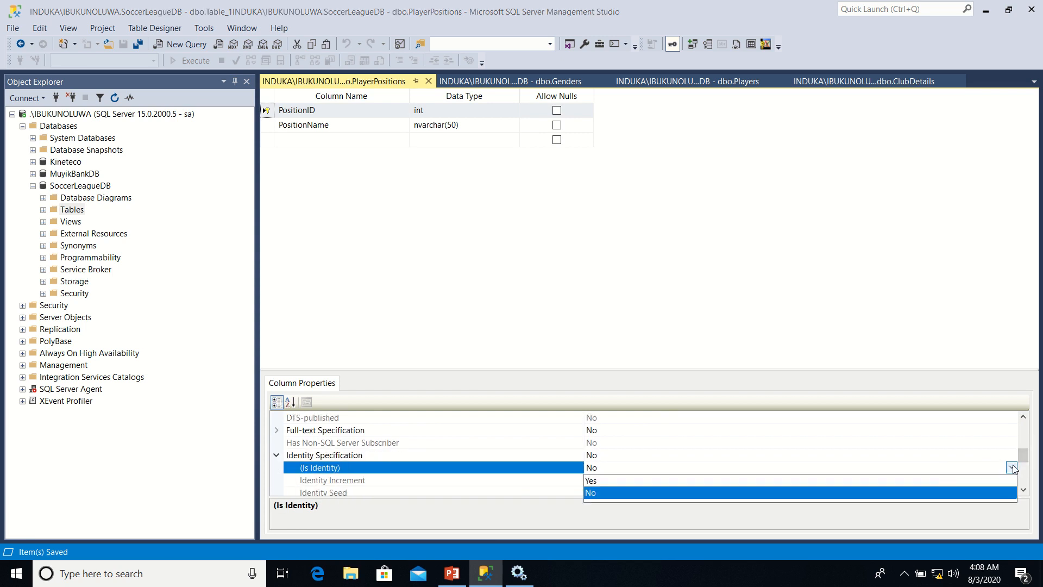
pyautogui.click(948, 480)
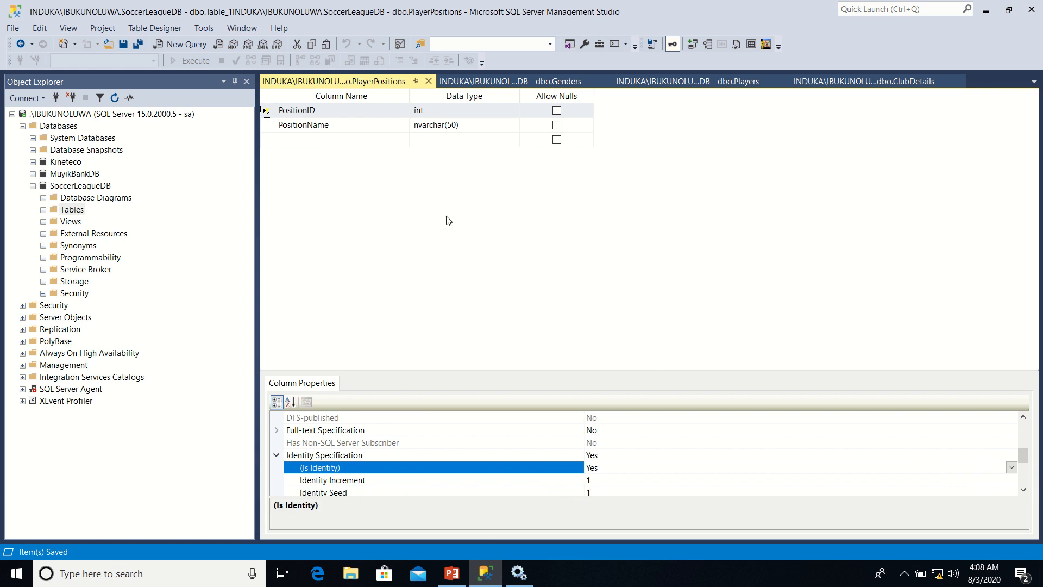
# Add a new key to the PlayerPositions table and set its type to Unique Key
pyautogui.click(269, 127)
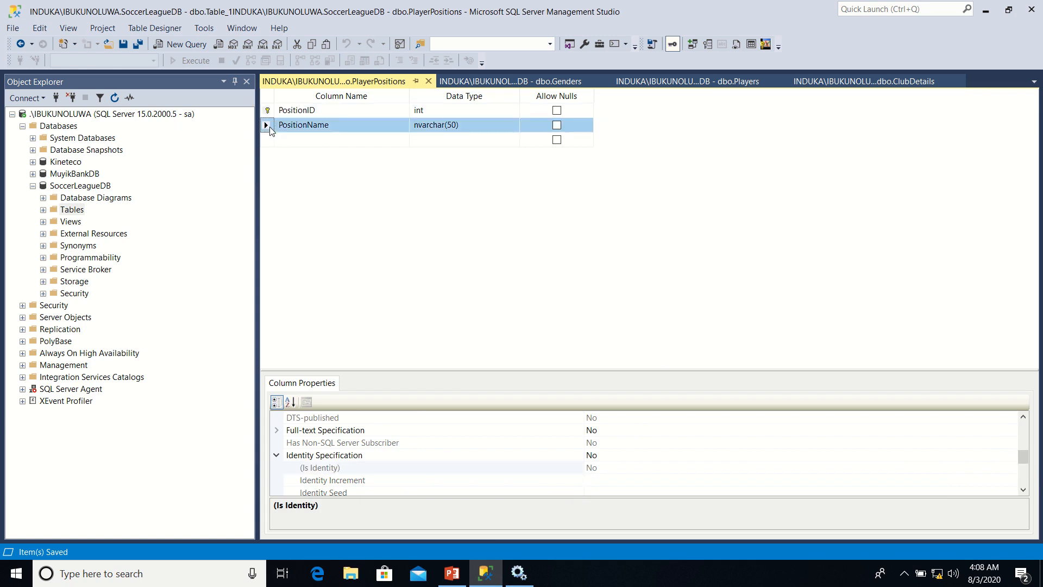
pyautogui.rightClick(270, 130)
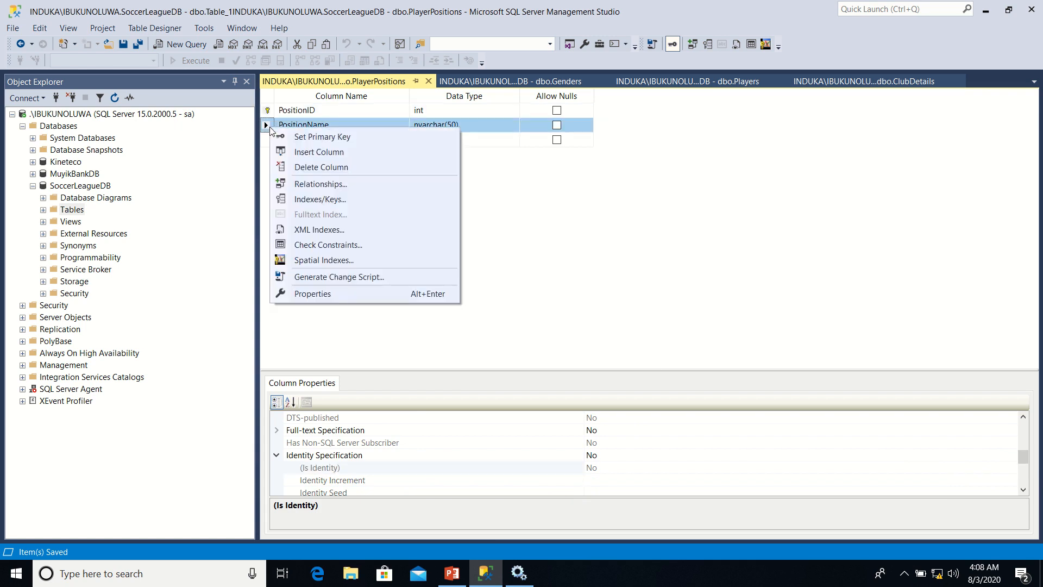
pyautogui.click(322, 200)
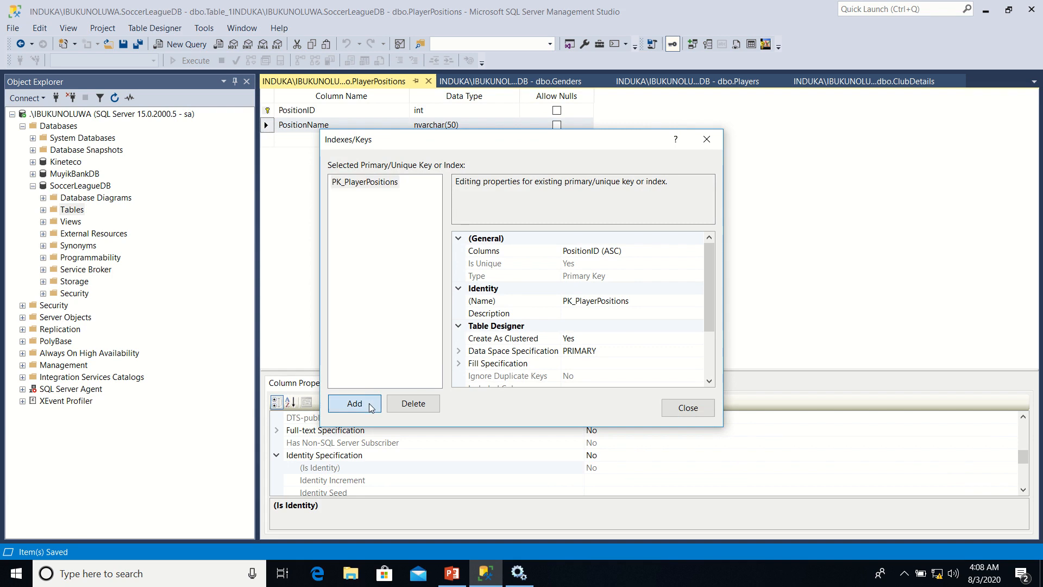
pyautogui.click(371, 408)
pyautogui.click(655, 281)
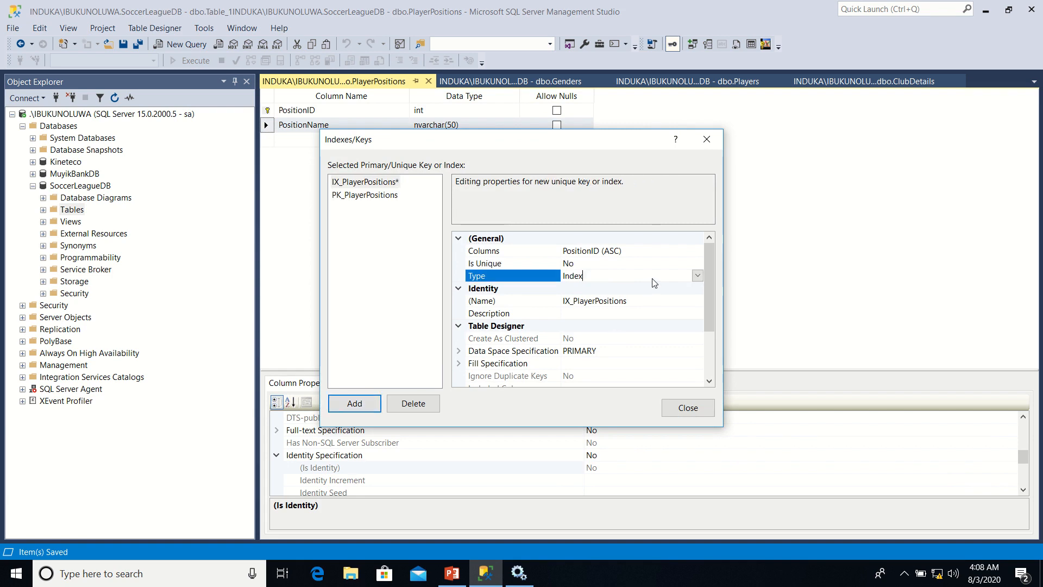
pyautogui.click(698, 277)
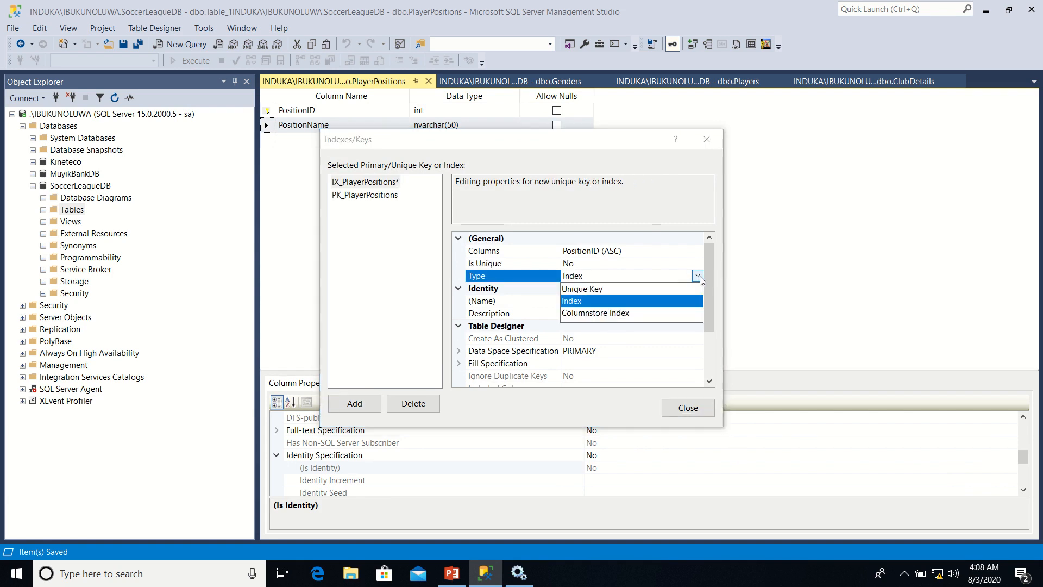
pyautogui.click(628, 289)
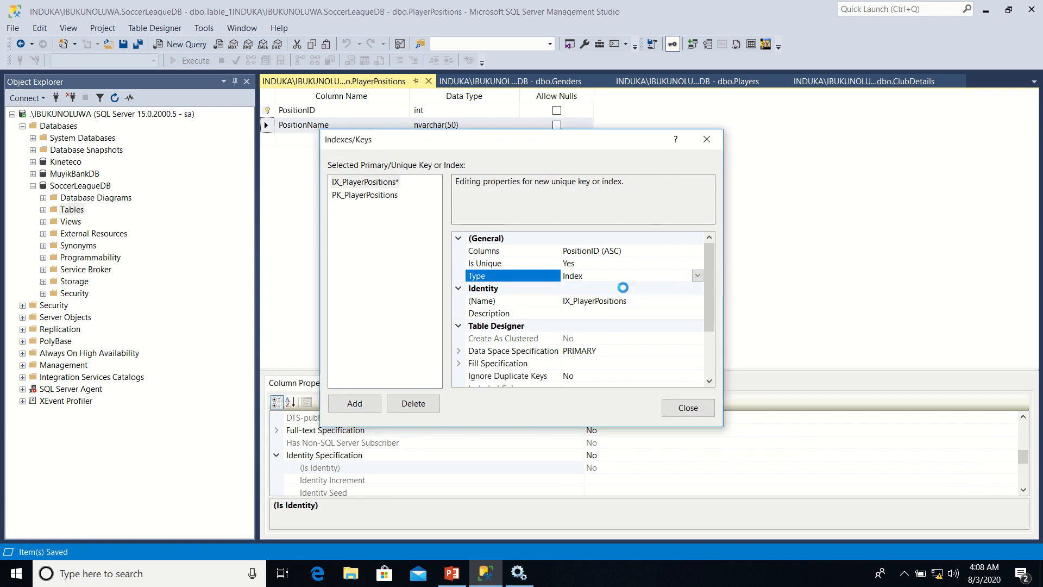
# Assign the new unique key to the PositionName column in ascending order and save the PlayerPositions table
pyautogui.click(689, 251)
pyautogui.click(698, 251)
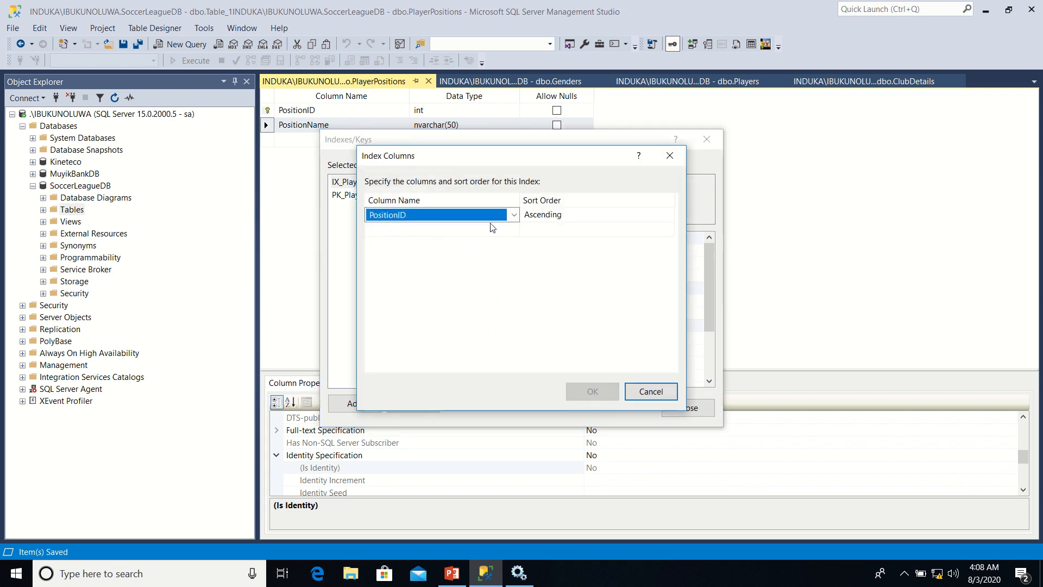
pyautogui.click(491, 220)
pyautogui.click(484, 254)
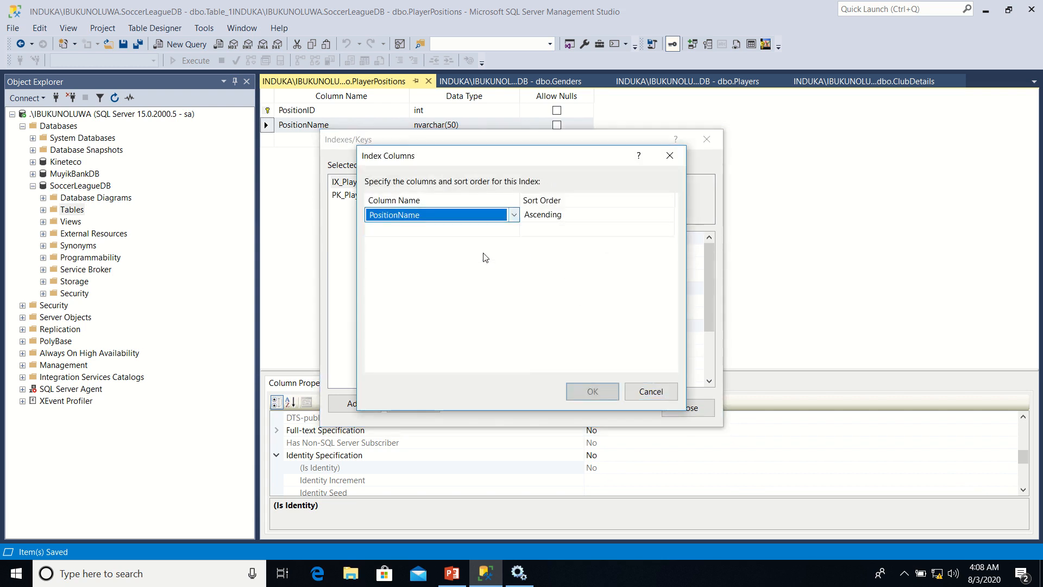
pyautogui.click(583, 393)
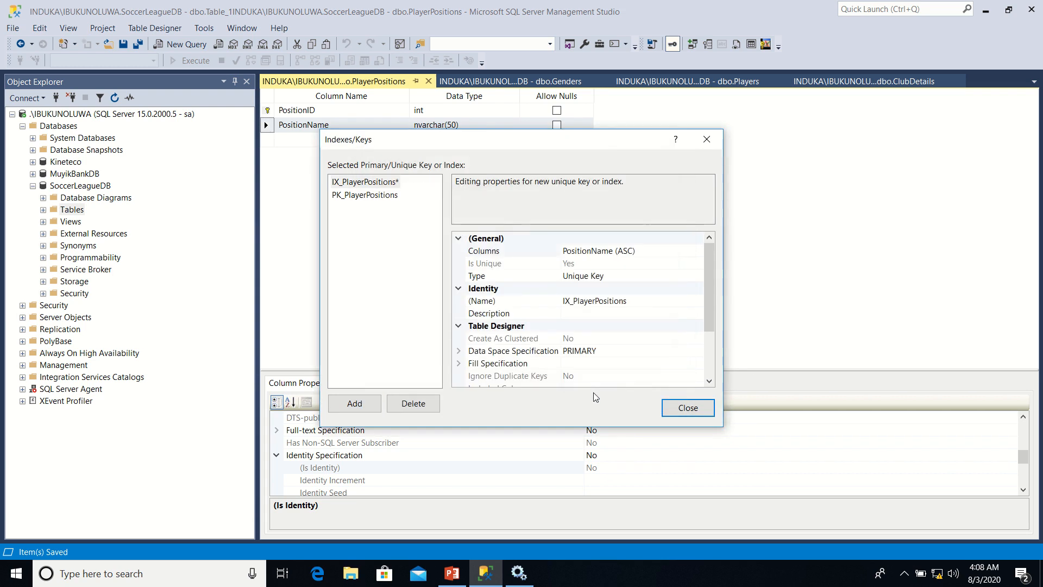
pyautogui.click(688, 408)
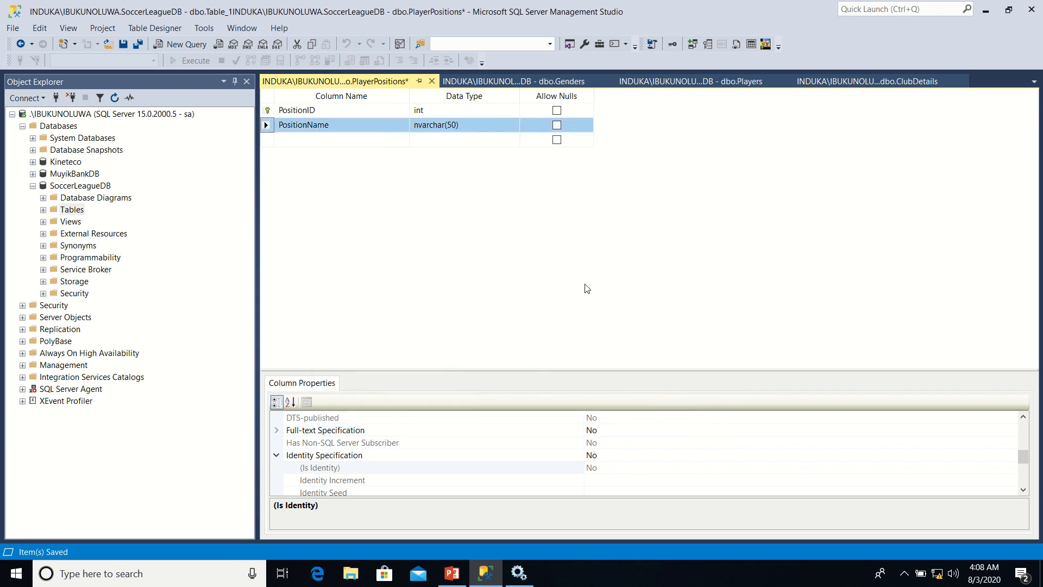
pyautogui.rightClick(391, 87)
pyautogui.click(413, 91)
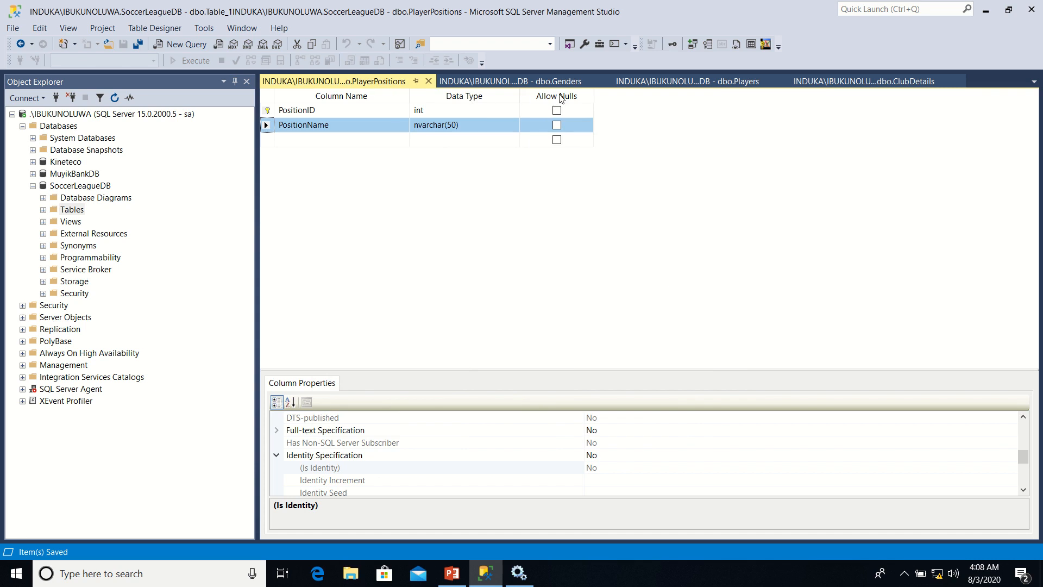
# Add a new foreign key relationship to the Players table
pyautogui.click(672, 82)
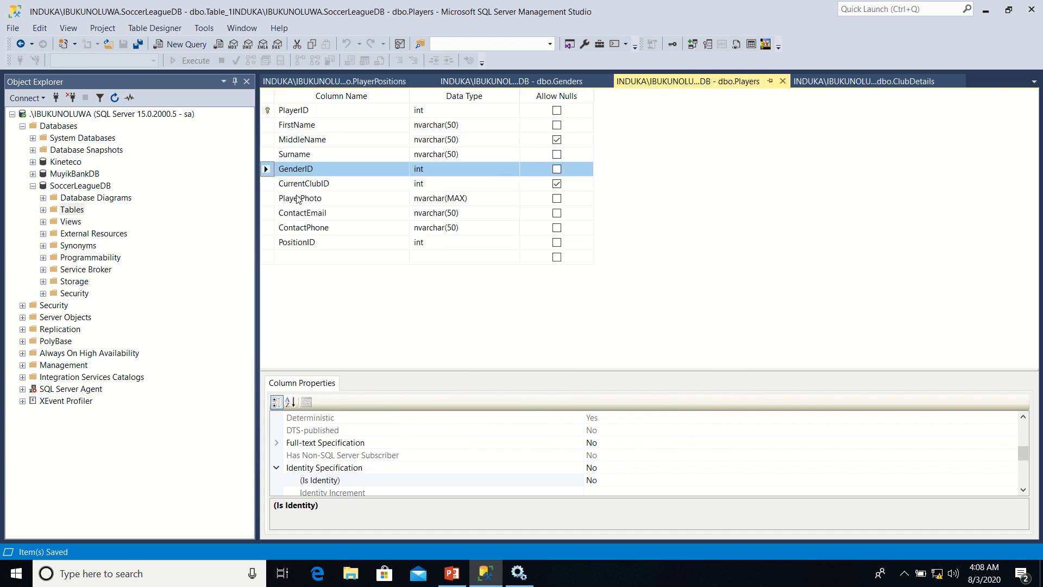
pyautogui.click(267, 184)
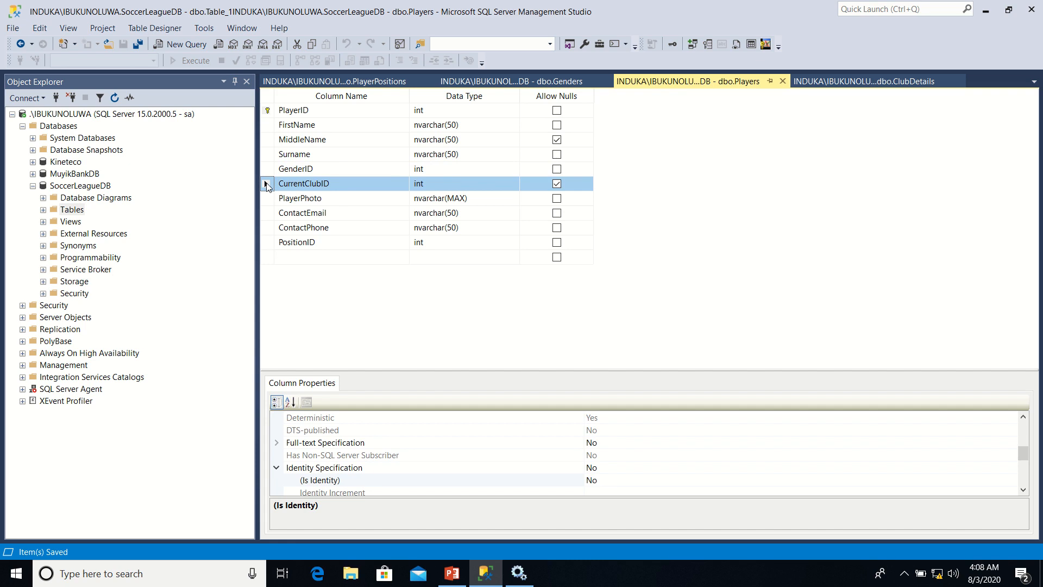
pyautogui.rightClick(267, 185)
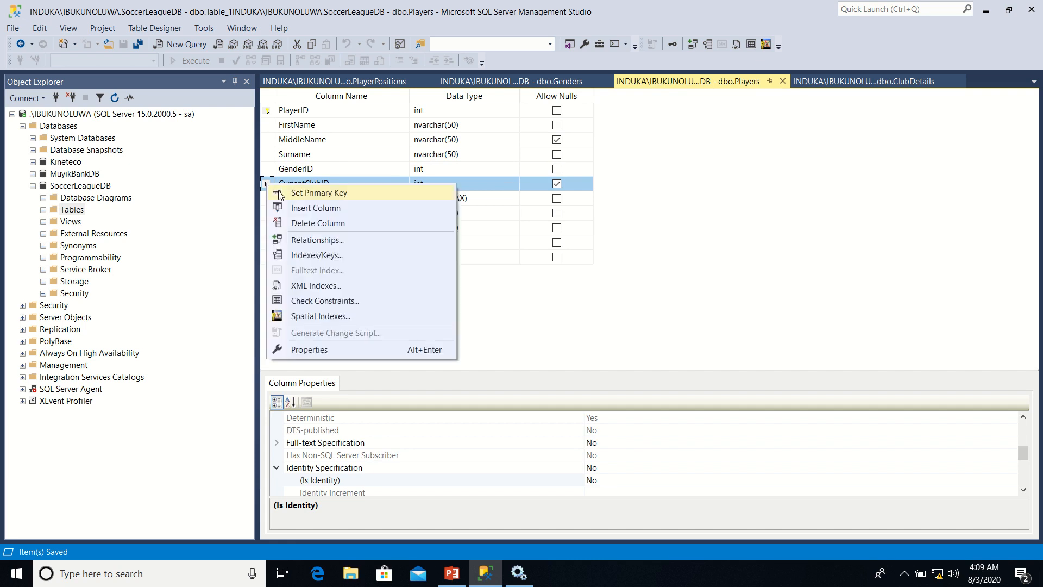
pyautogui.click(317, 242)
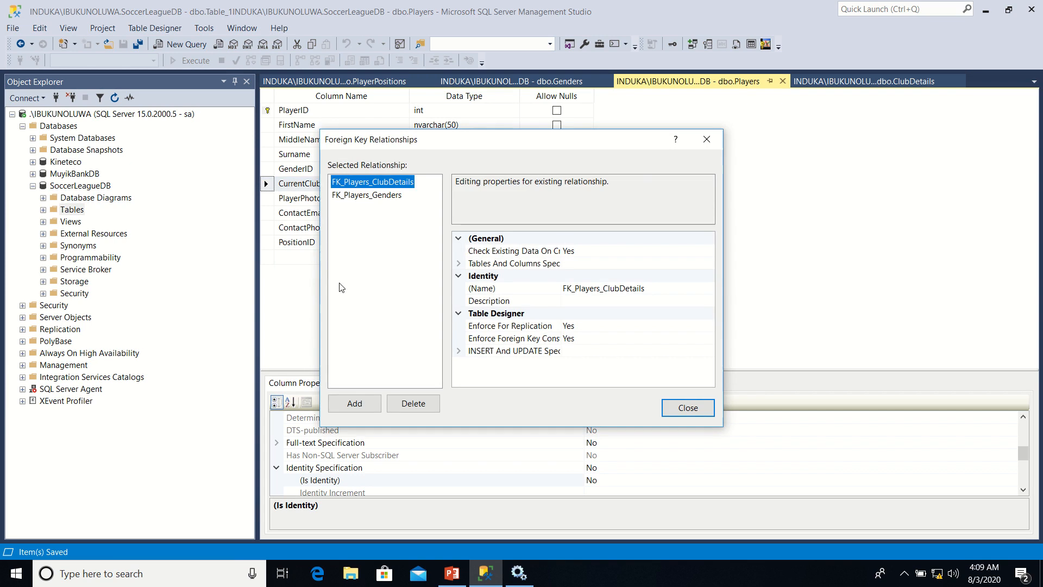
pyautogui.click(353, 403)
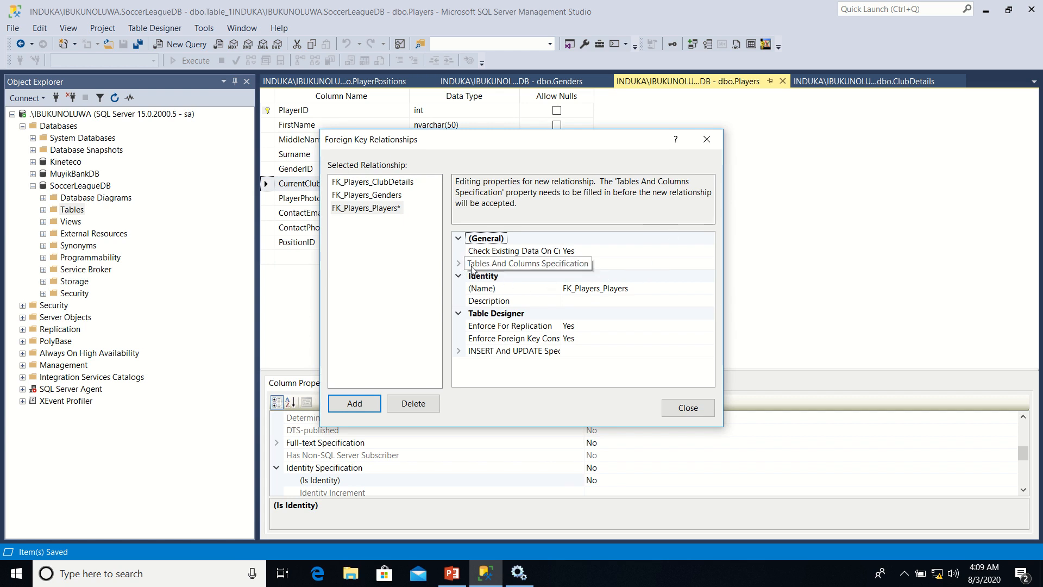
# Define the new relationship with PositionID of PlayerPositions as the primary key and PositionID of Players as the foreign key
pyautogui.click(631, 265)
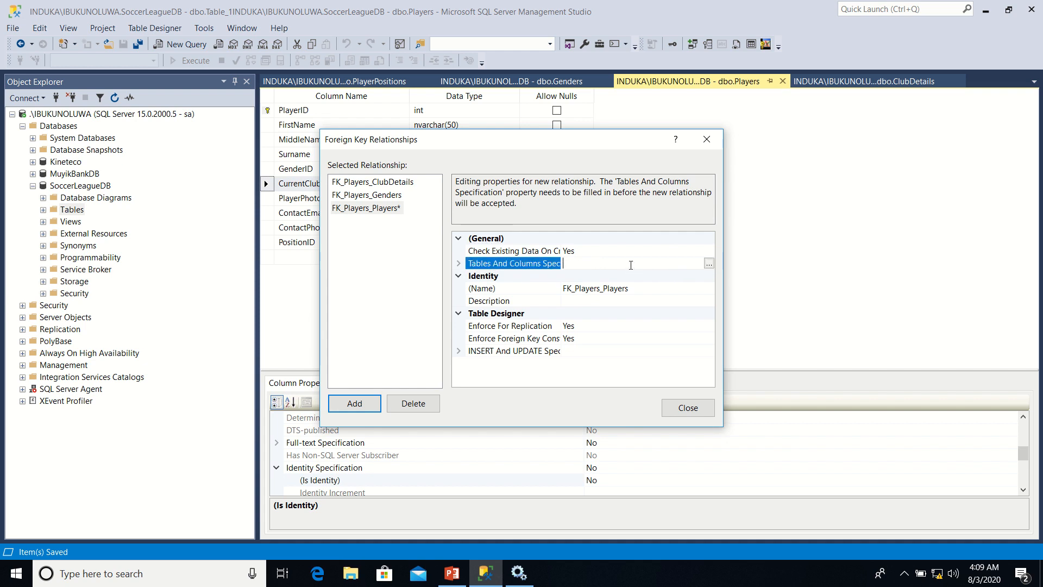
pyautogui.click(710, 264)
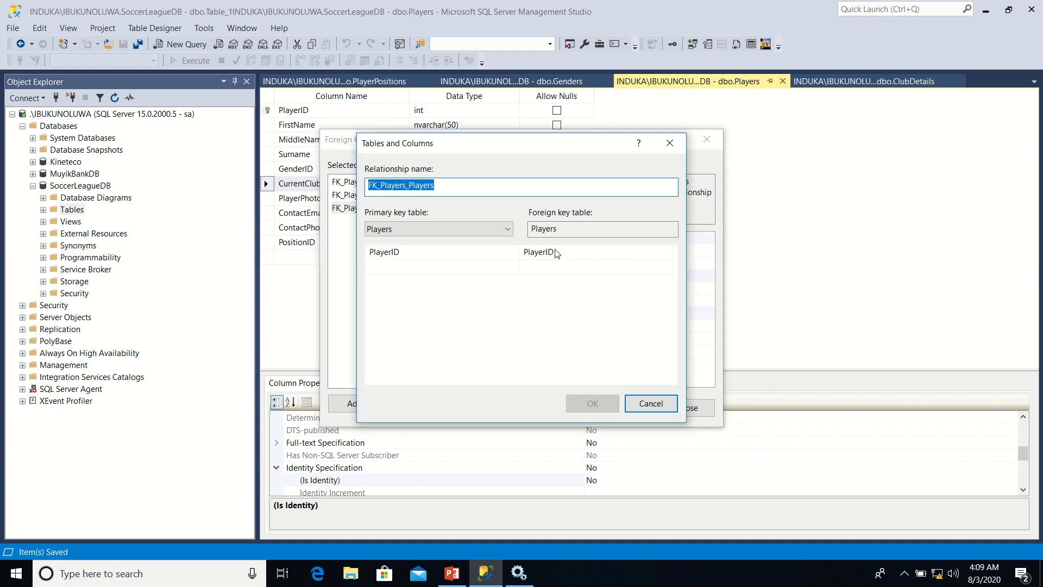
pyautogui.click(511, 229)
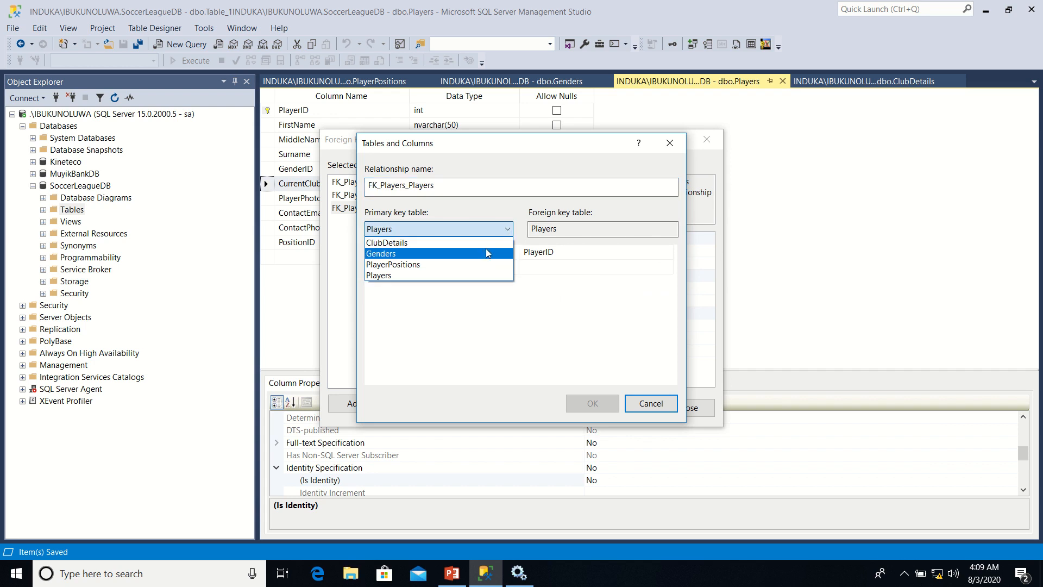
pyautogui.click(477, 264)
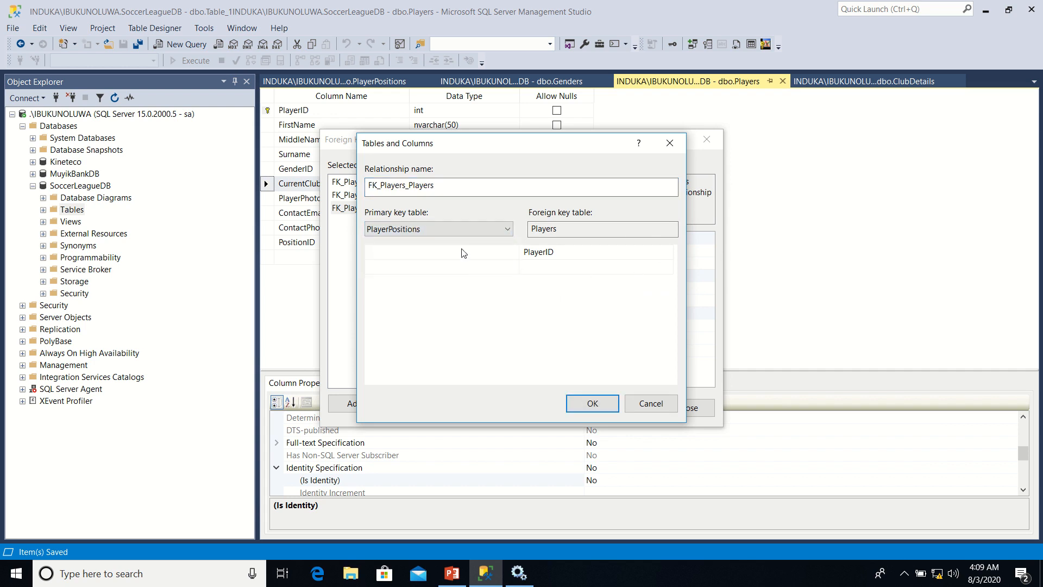
pyautogui.click(512, 253)
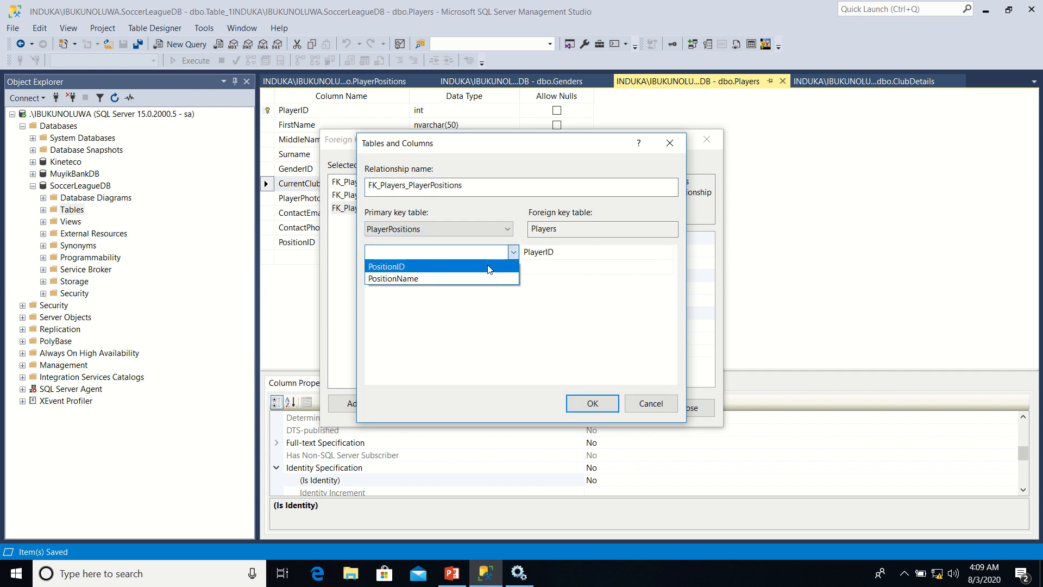
pyautogui.click(489, 266)
pyautogui.click(583, 252)
pyautogui.click(584, 254)
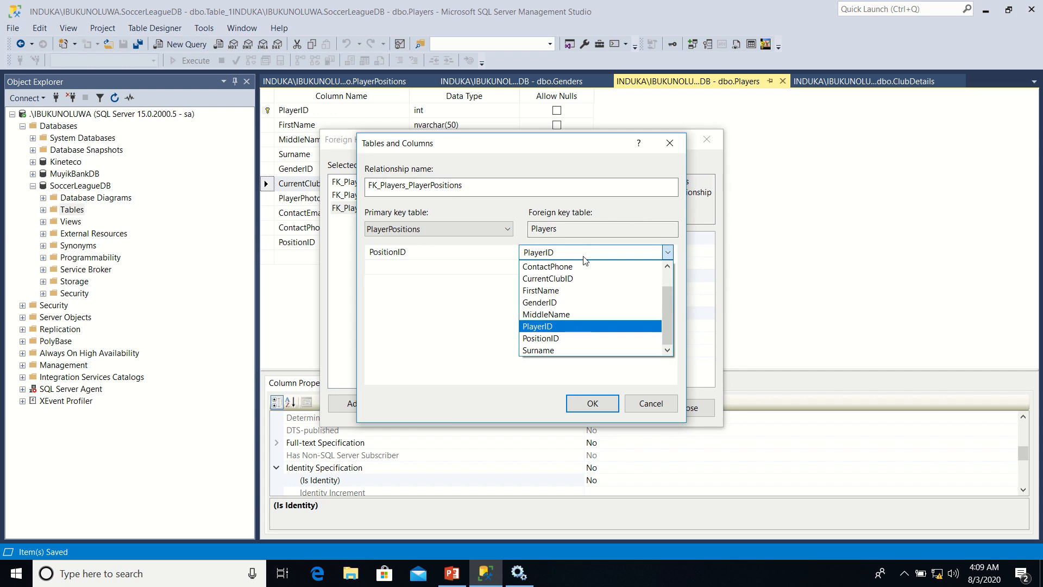
pyautogui.click(555, 339)
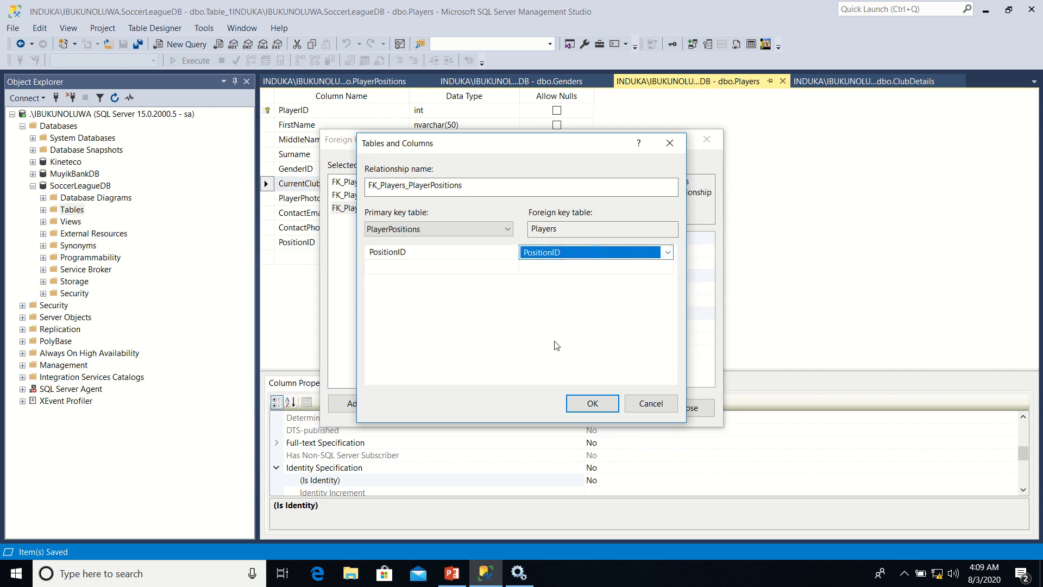
pyautogui.click(592, 402)
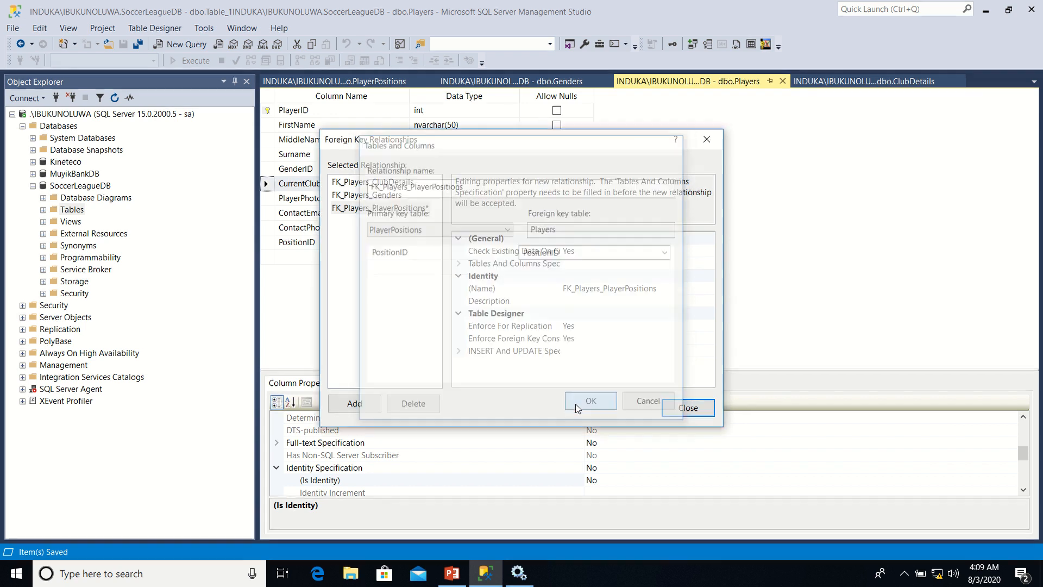
# Close the relationship settings and save the Players and PlayerPositions tables to the database
pyautogui.click(682, 408)
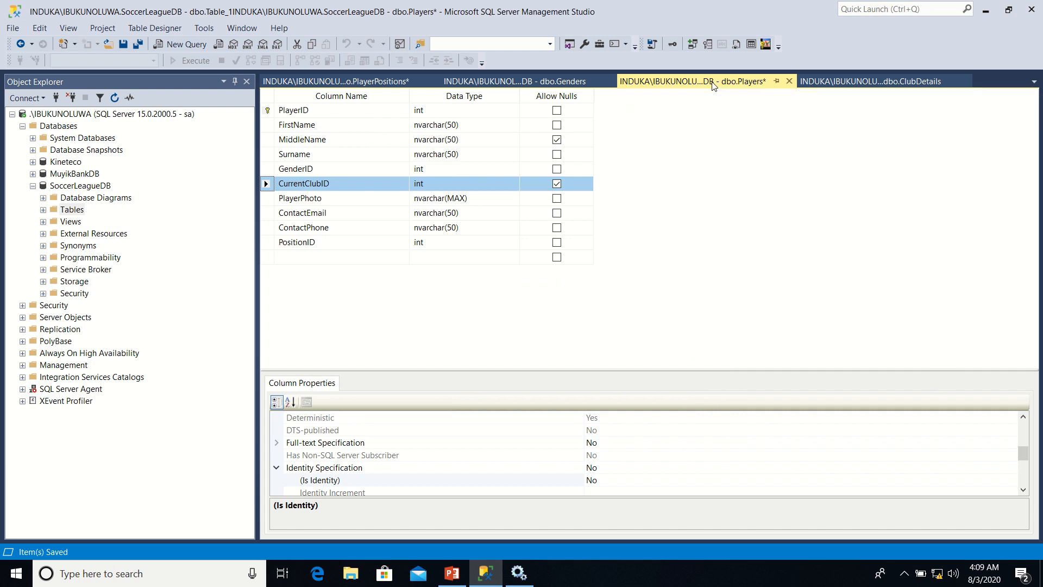
pyautogui.rightClick(713, 87)
pyautogui.click(729, 98)
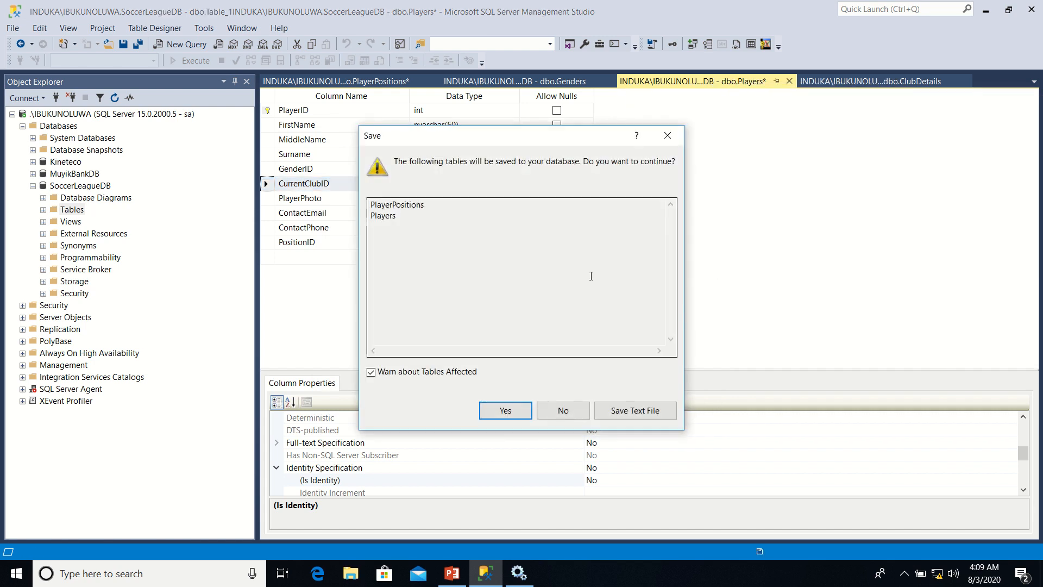
pyautogui.click(513, 411)
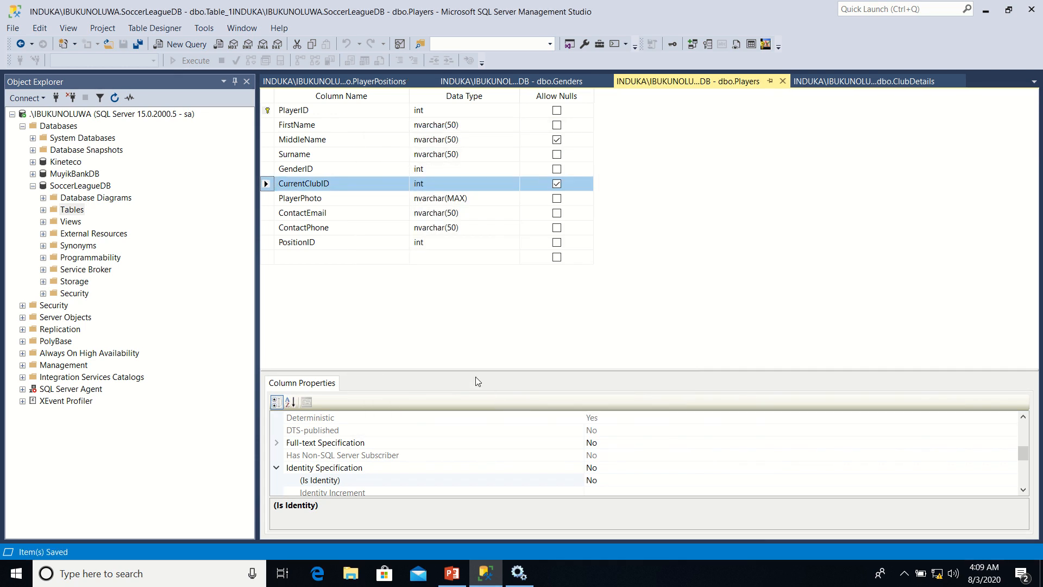
# Create a new table in SoccerLeagueDB with a UserID column of type int
pyautogui.rightClick(76, 215)
pyautogui.moveTo(129, 220)
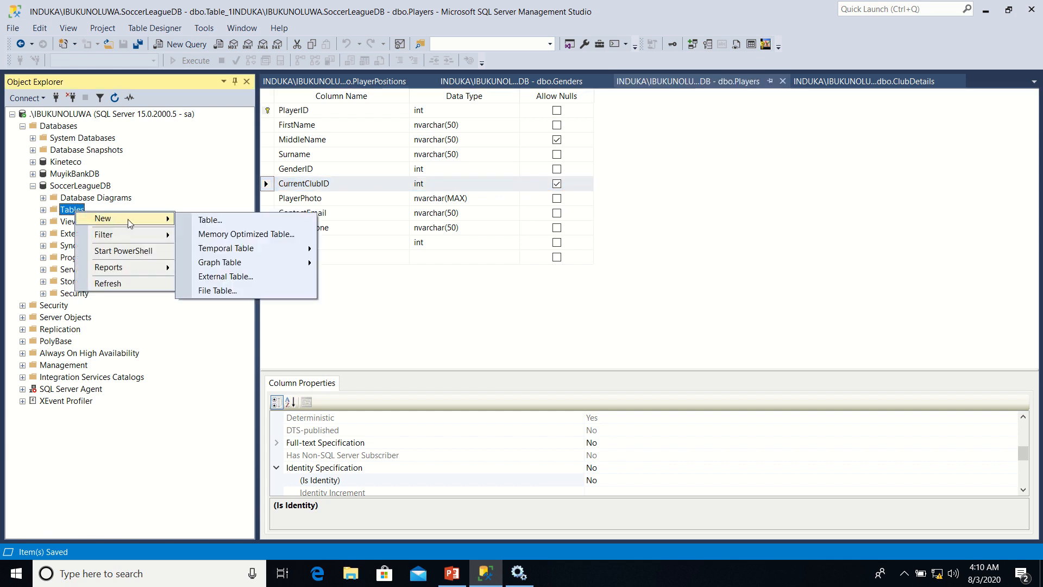
pyautogui.click(201, 221)
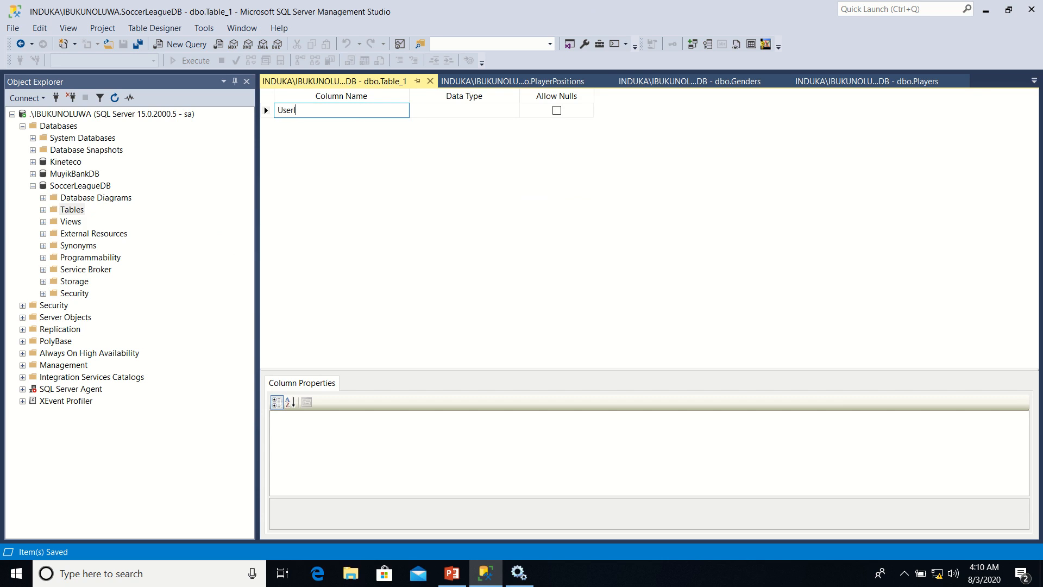
pyautogui.press('Tab')
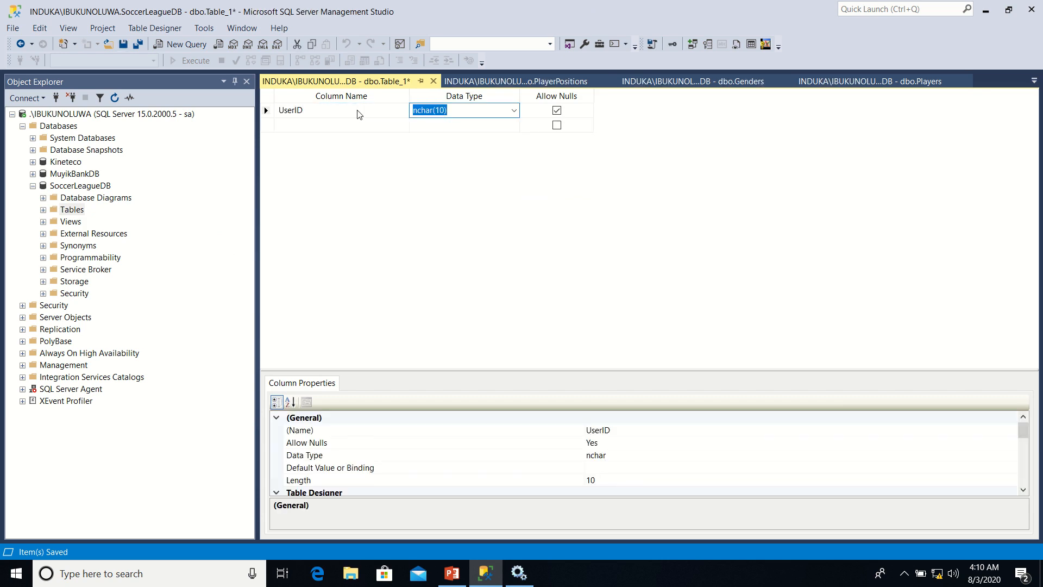
pyautogui.write('int')
# Add a Username column of type nvarchar(50) below UserID
pyautogui.click(303, 127)
pyautogui.write('Us')
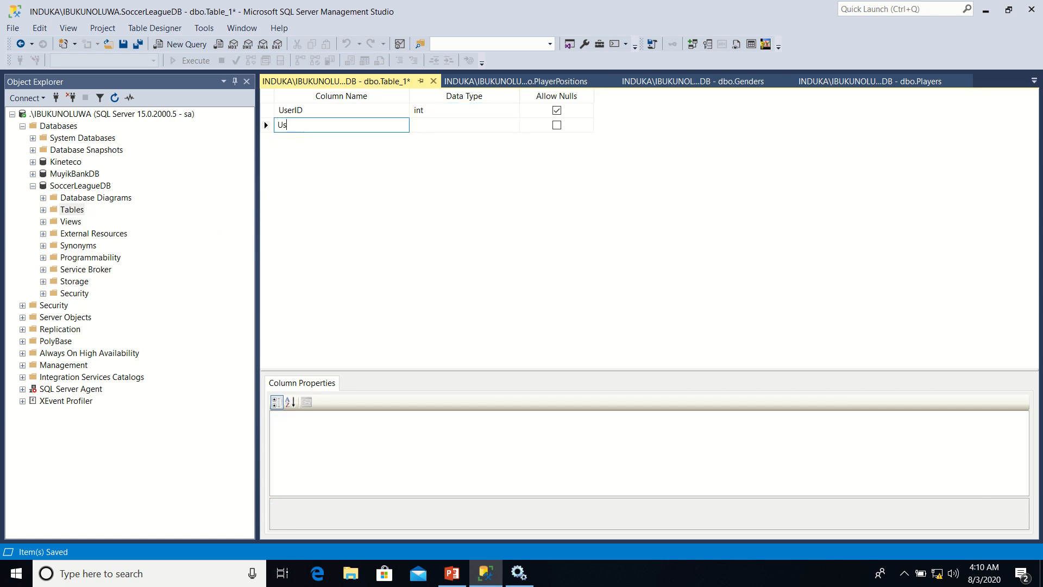
pyautogui.write('ername')
pyautogui.press('Tab')
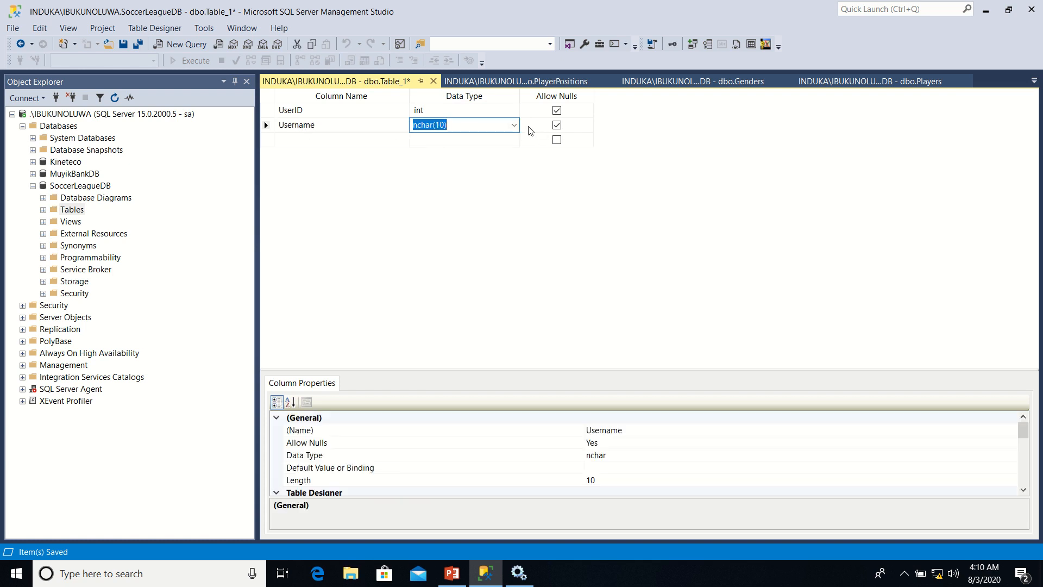
pyautogui.click(515, 126)
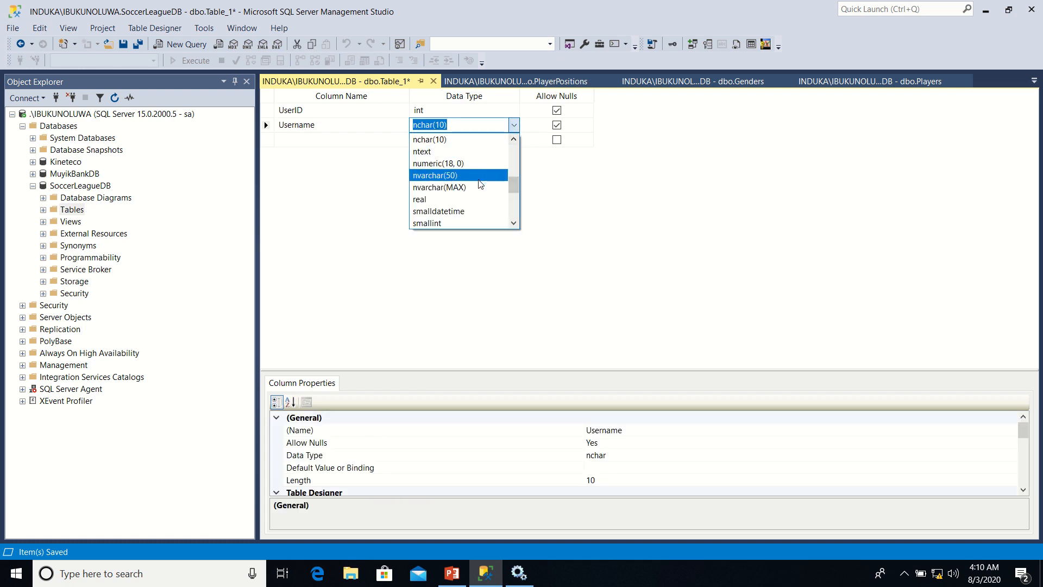
pyautogui.click(479, 177)
# Add a Password column of type nvarchar(50) and a TeamID column with the default data type
pyautogui.click(357, 141)
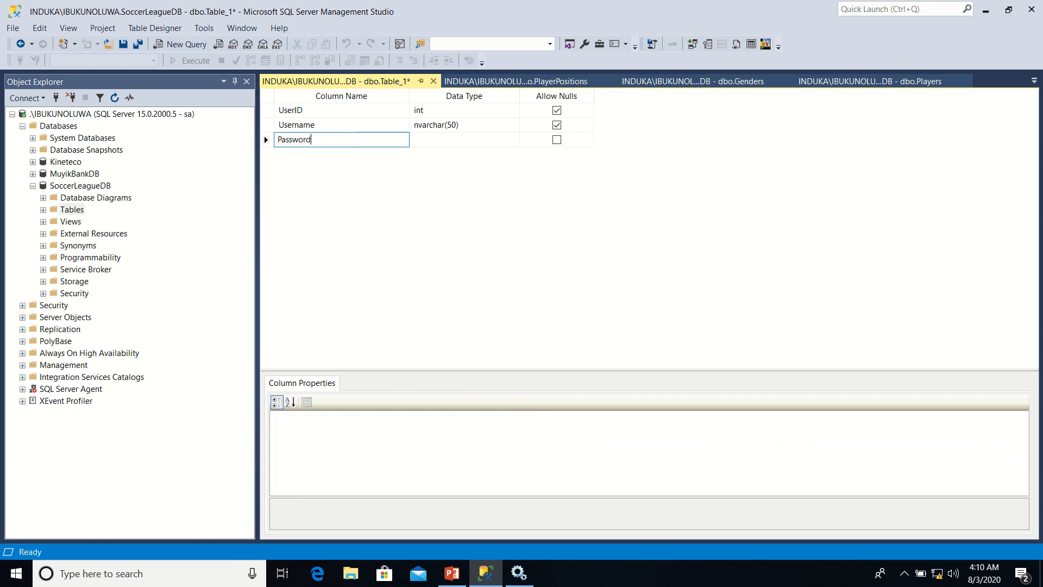
pyautogui.write('Password')
pyautogui.press('Tab')
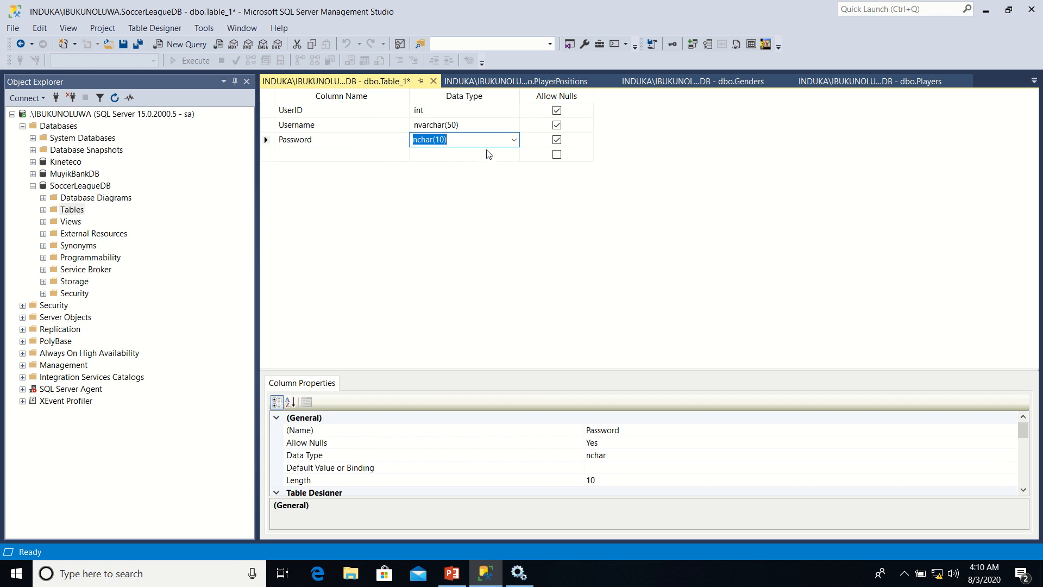
pyautogui.click(513, 140)
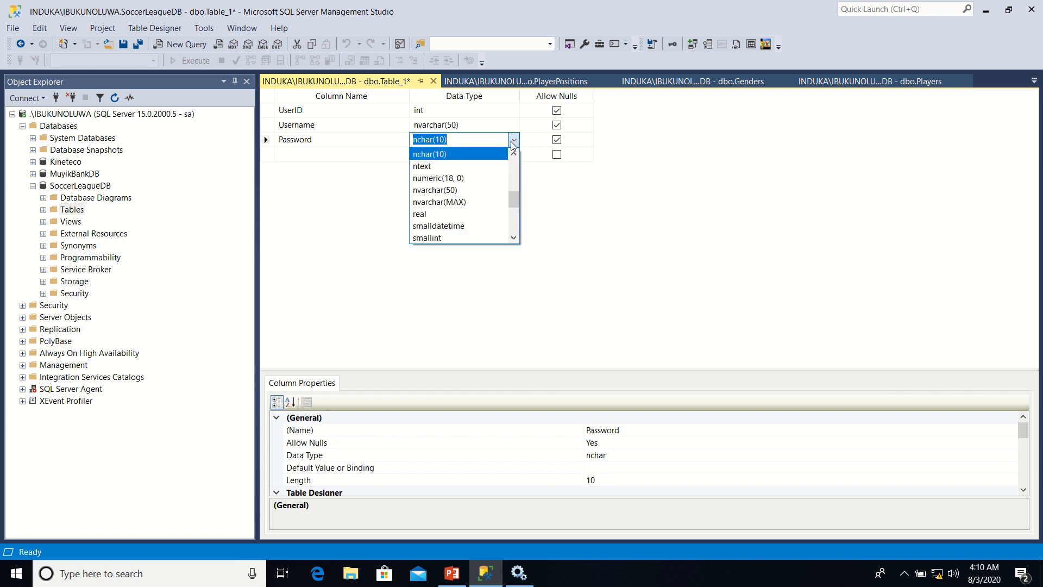
pyautogui.click(461, 192)
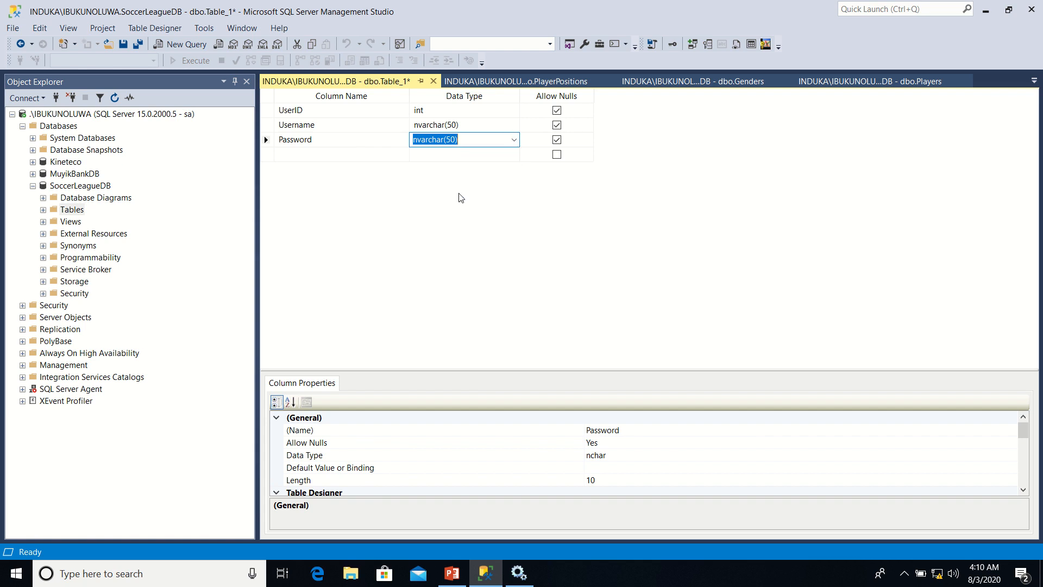
pyautogui.click(313, 154)
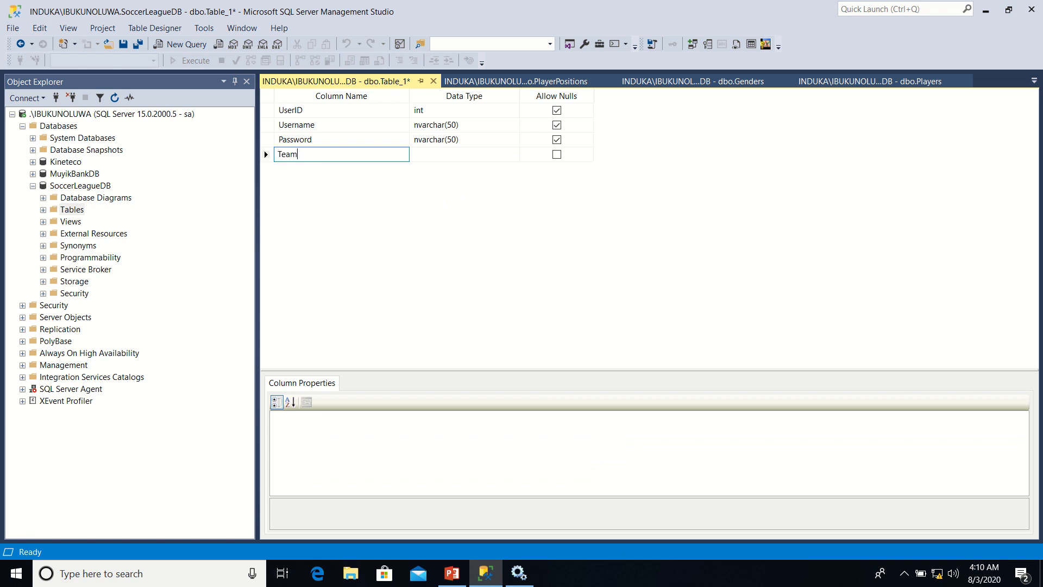
pyautogui.press('Tab')
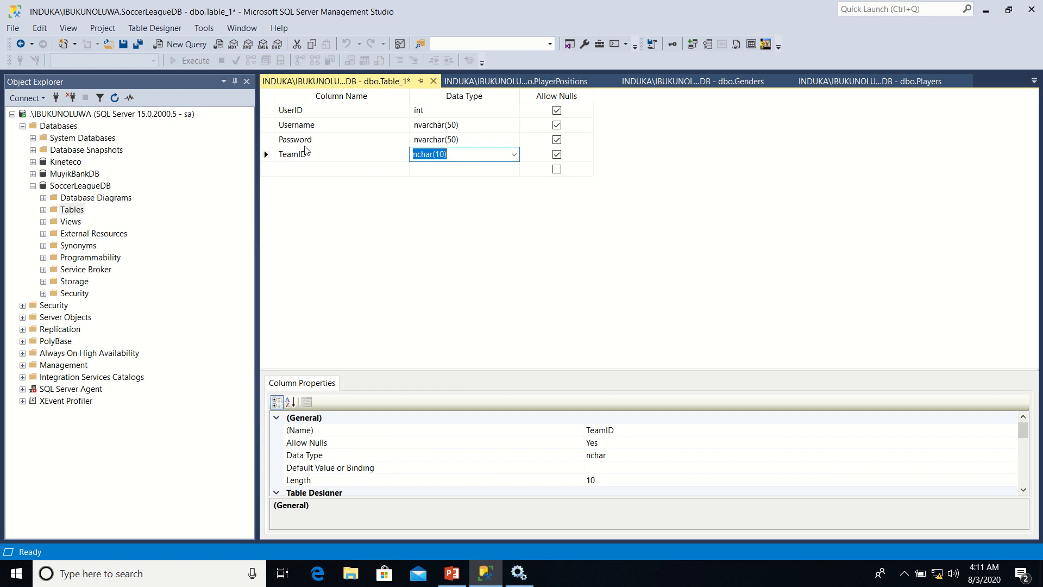
# Set UserID as the primary key and disallow nulls for Username and Password
pyautogui.click(269, 112)
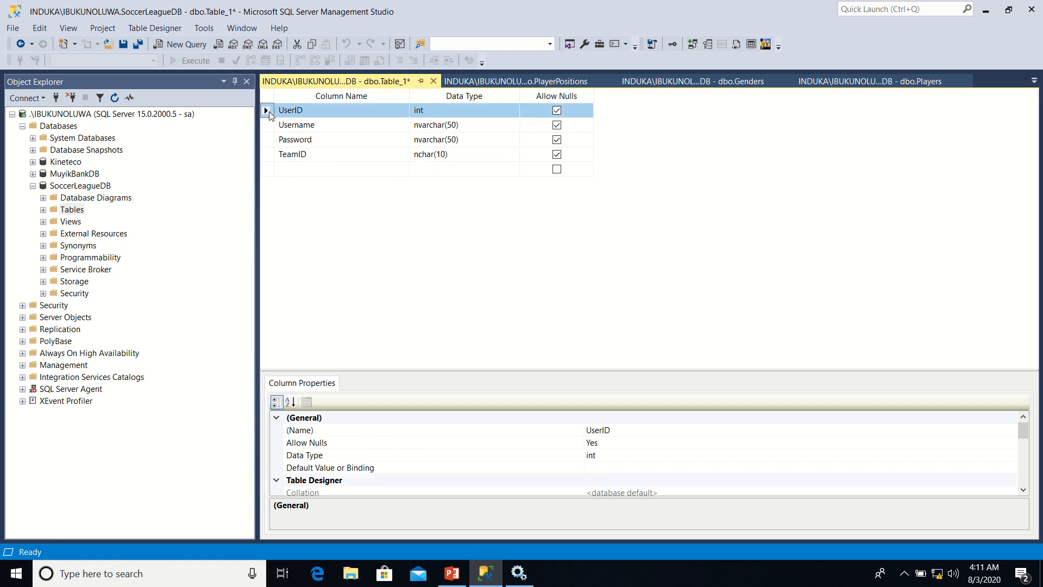
pyautogui.rightClick(270, 115)
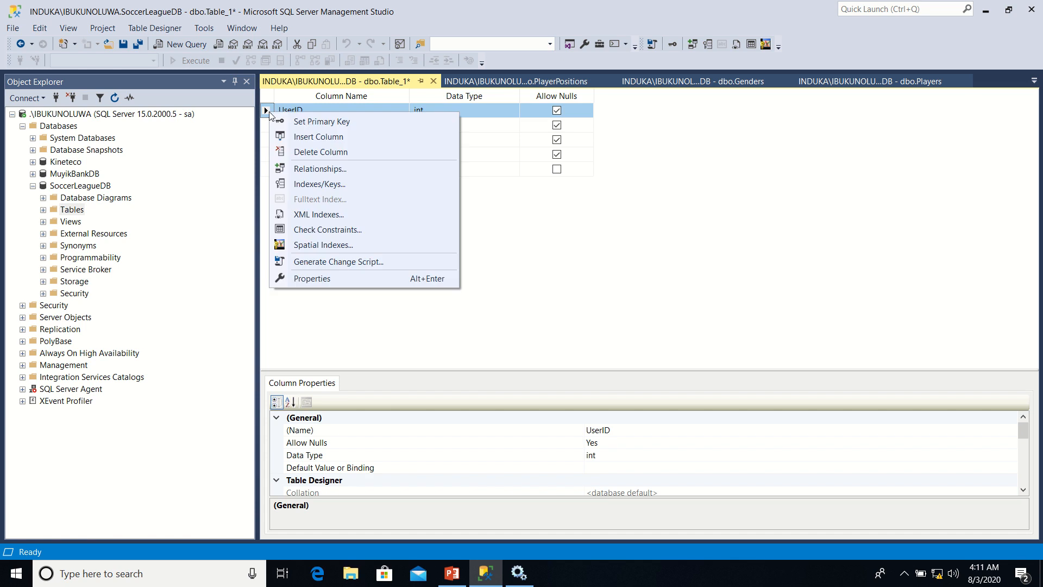
pyautogui.click(309, 123)
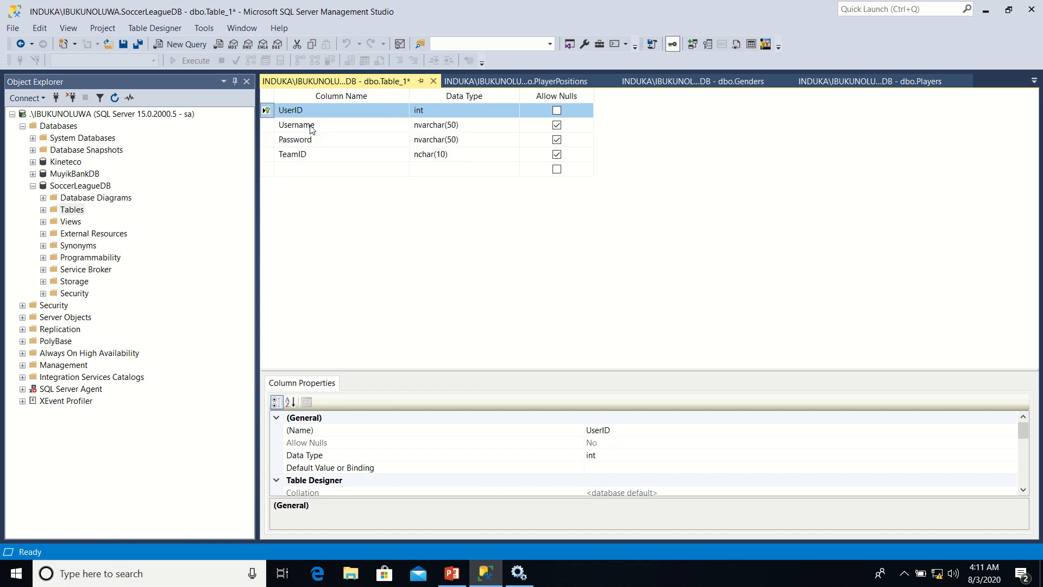
pyautogui.click(557, 126)
pyautogui.click(557, 141)
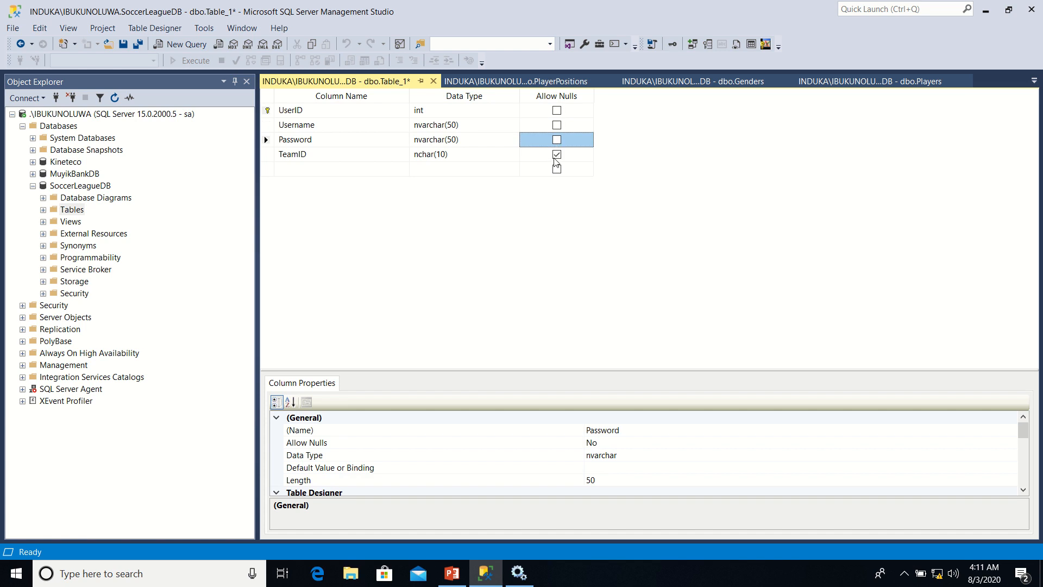
# Save the new table under the name Users
pyautogui.rightClick(318, 84)
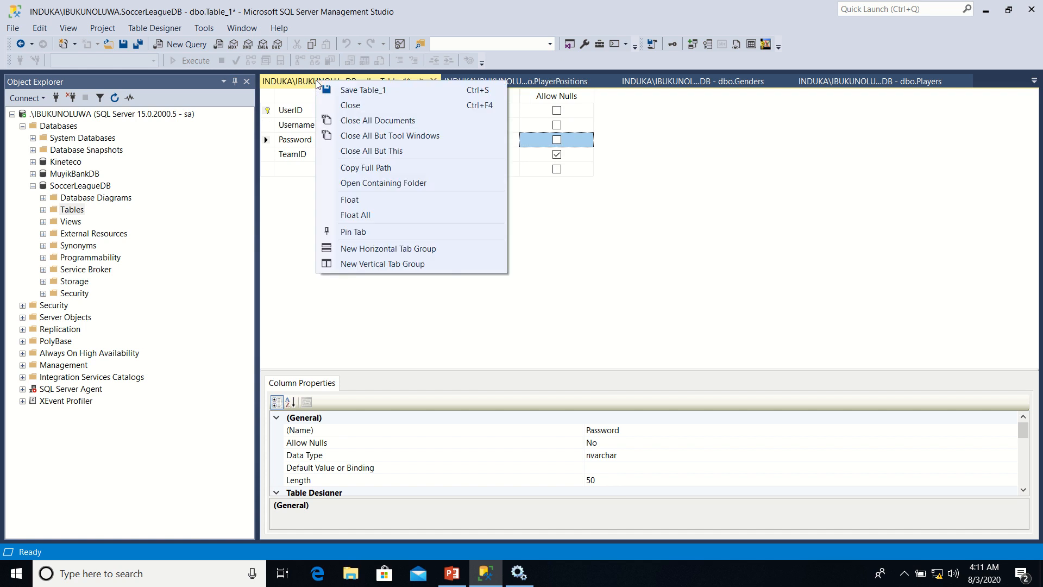
pyautogui.click(346, 93)
pyautogui.write('Users')
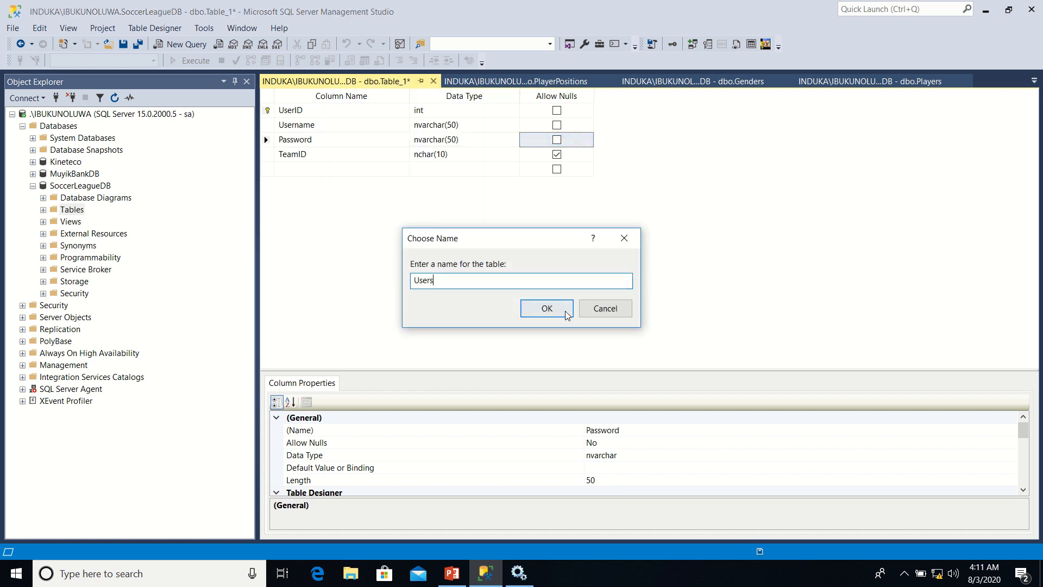
pyautogui.click(536, 309)
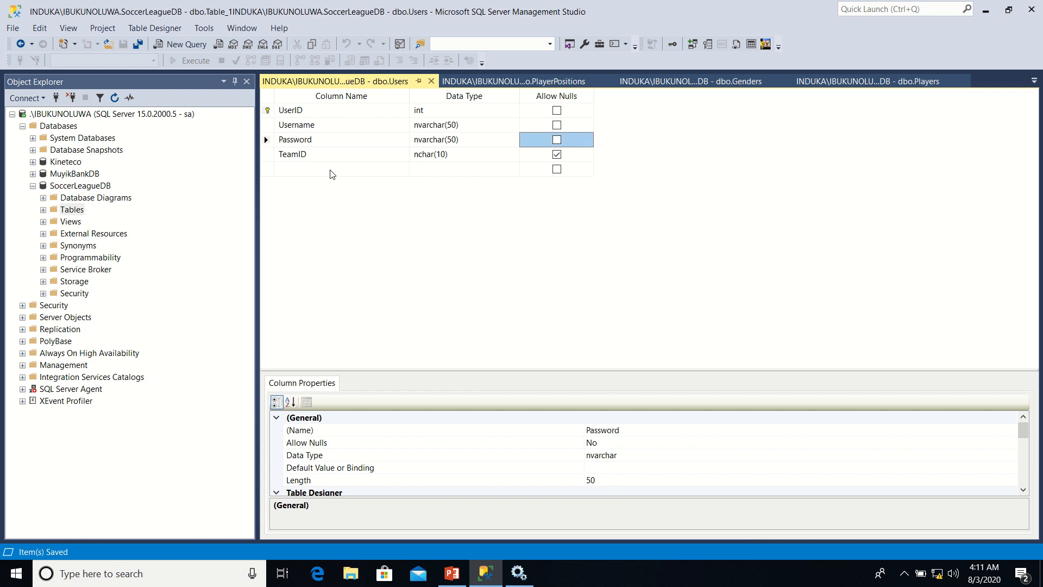
# Make UserID an identity column in the Users table and save the table
pyautogui.click(270, 111)
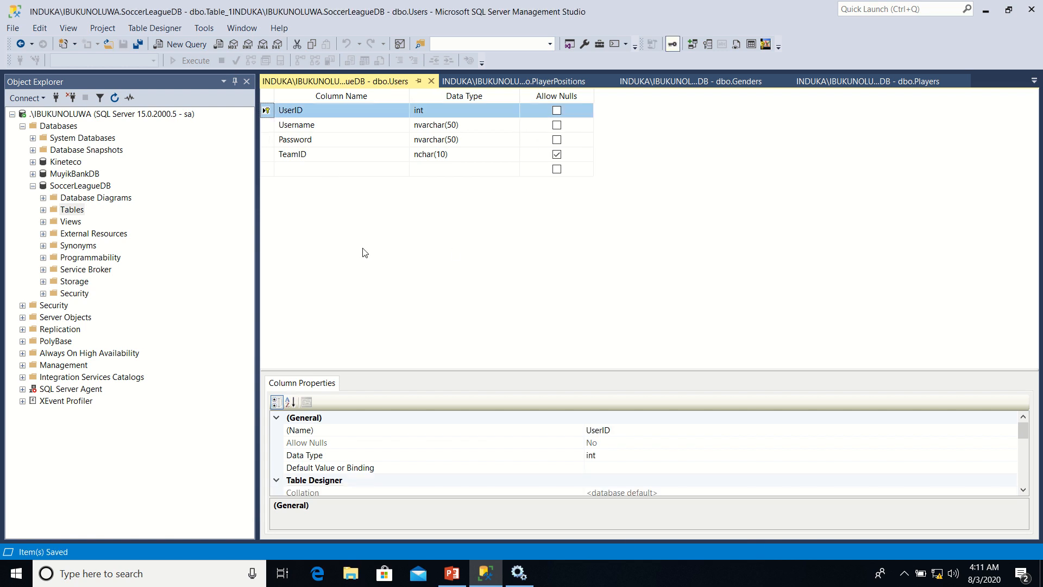
pyautogui.moveTo(1023, 430); pyautogui.dragTo(1025, 464)
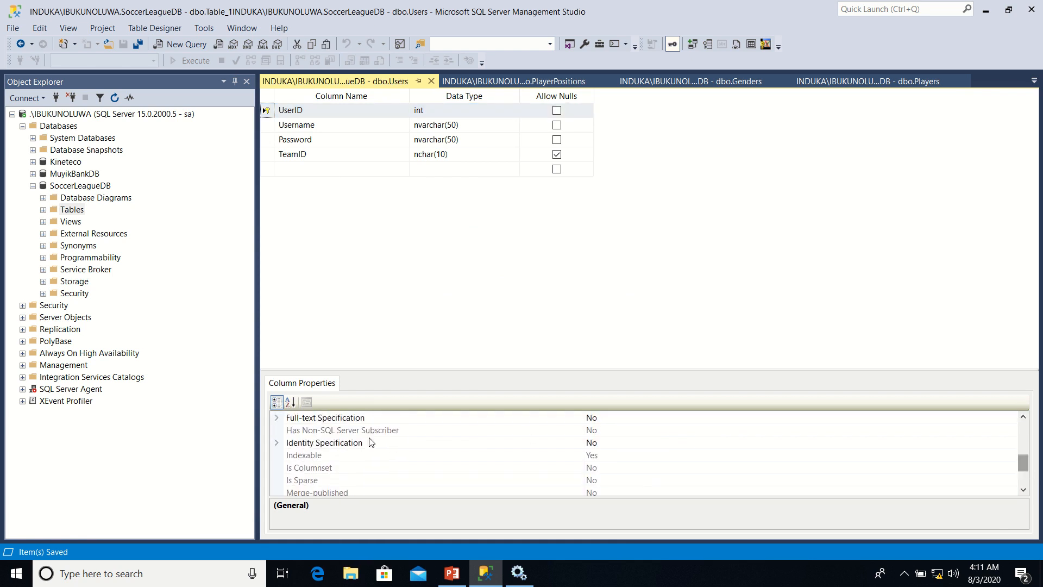
pyautogui.click(276, 443)
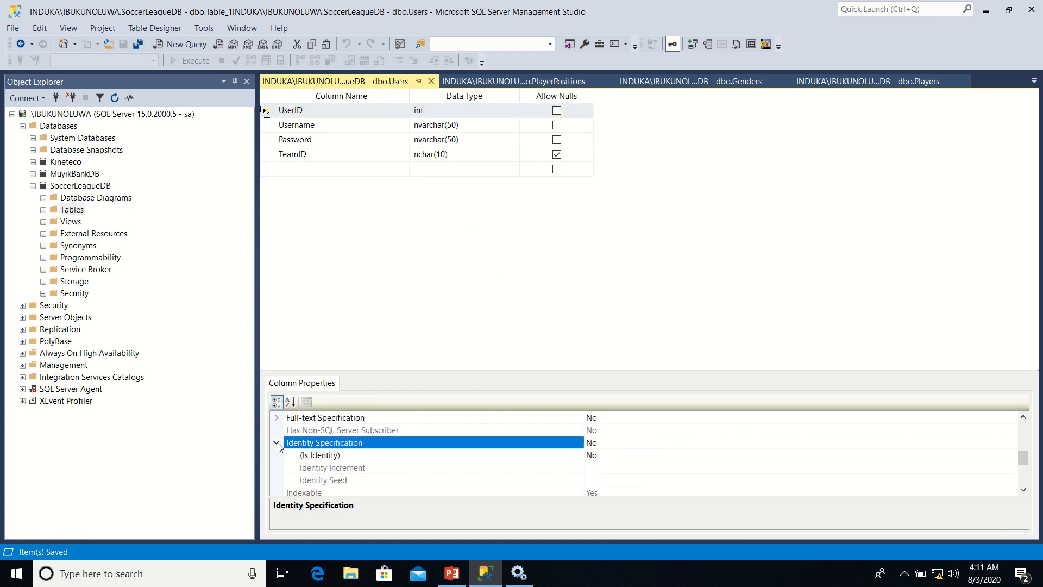
pyautogui.click(697, 457)
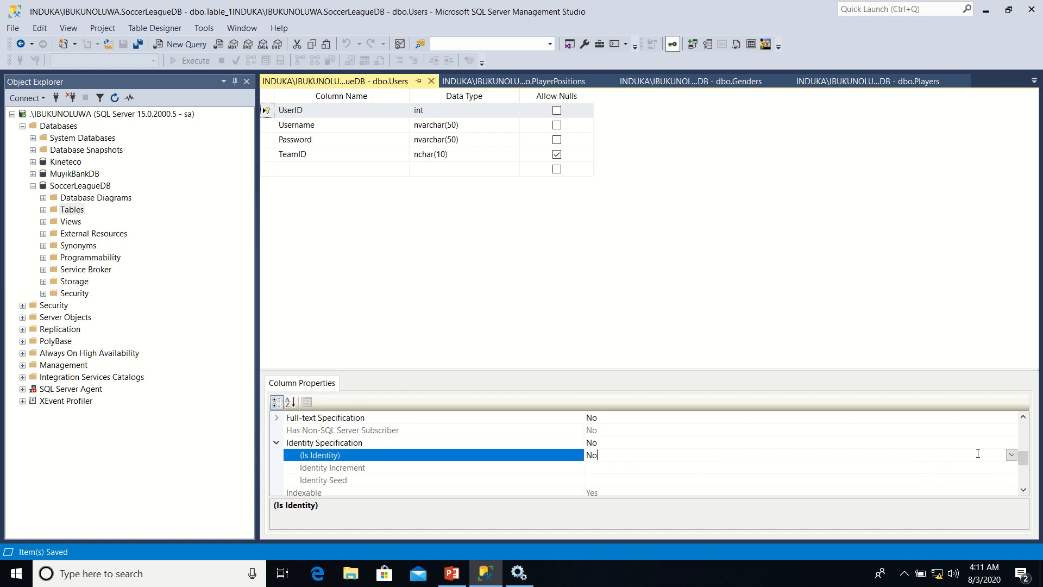
pyautogui.click(1011, 455)
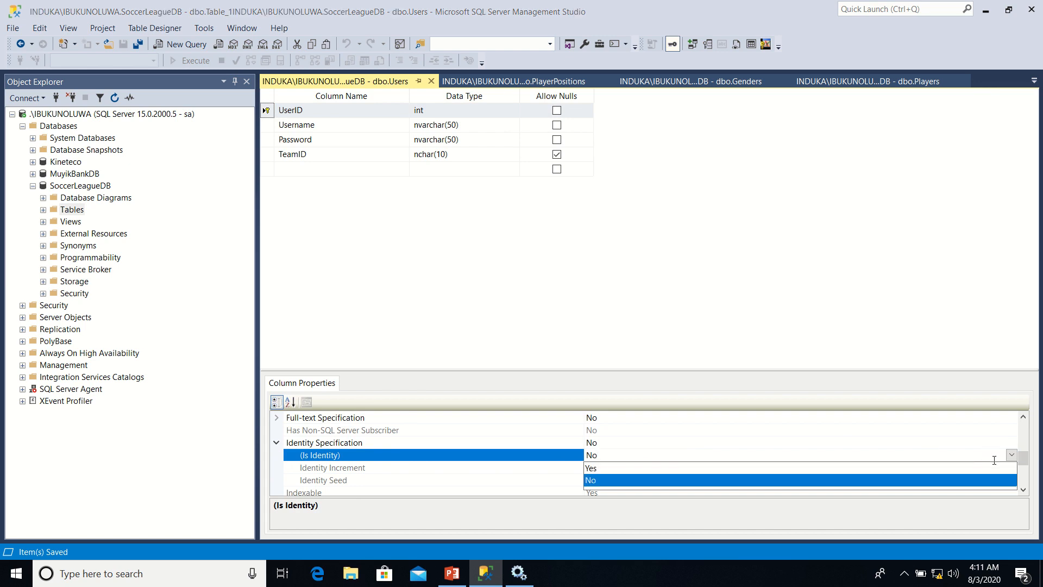
pyautogui.click(980, 469)
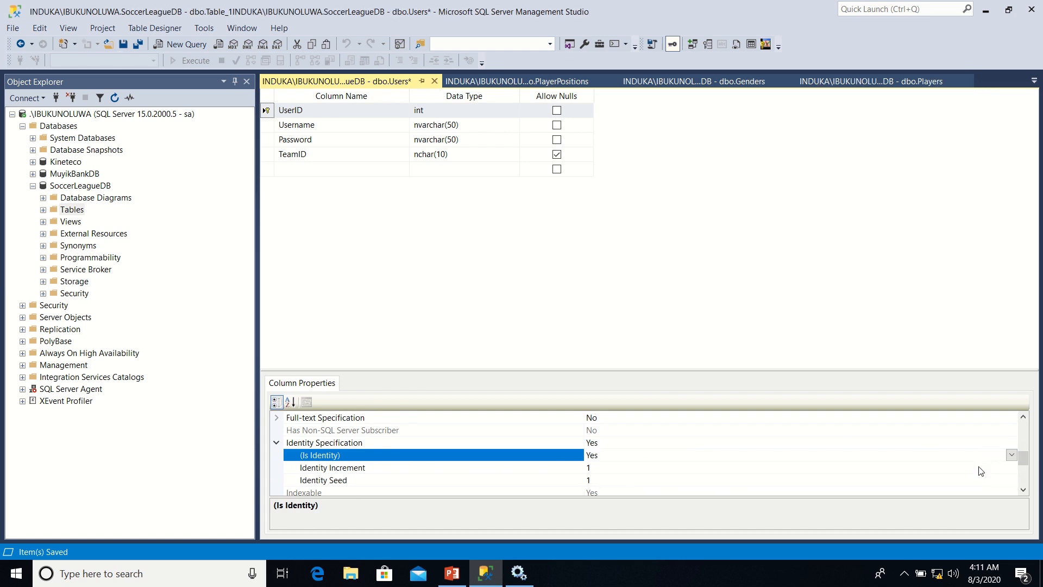
pyautogui.rightClick(343, 83)
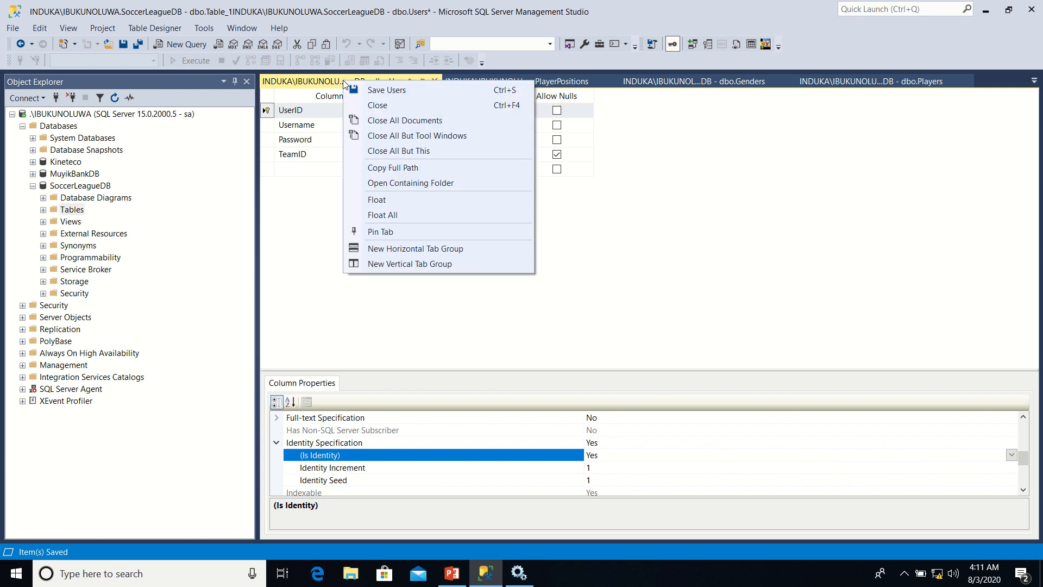
pyautogui.click(381, 91)
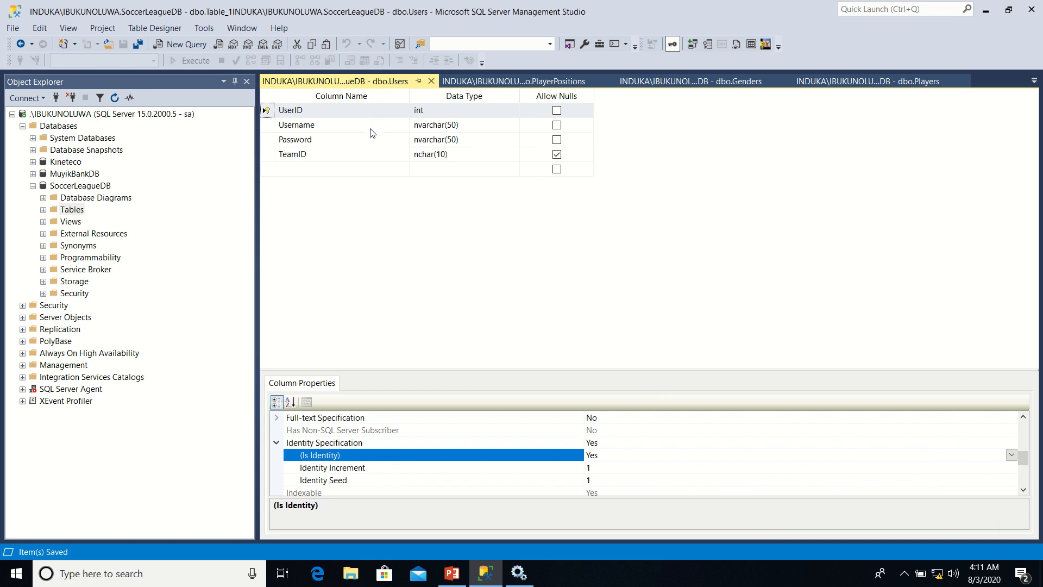
# Add a new index/key to the Users table and set its type to Unique Key
pyautogui.click(270, 129)
pyautogui.rightClick(270, 130)
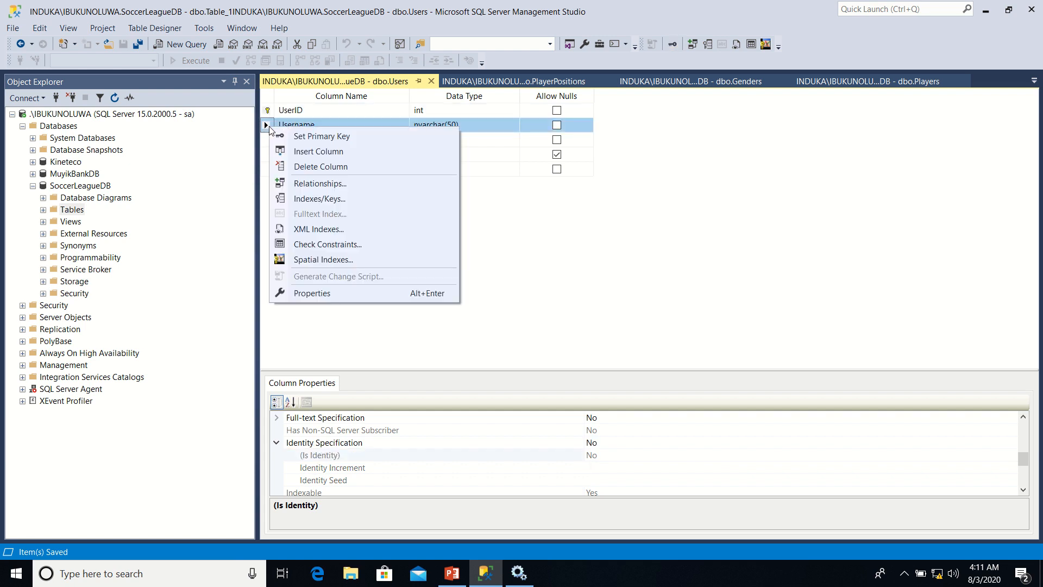
pyautogui.click(322, 200)
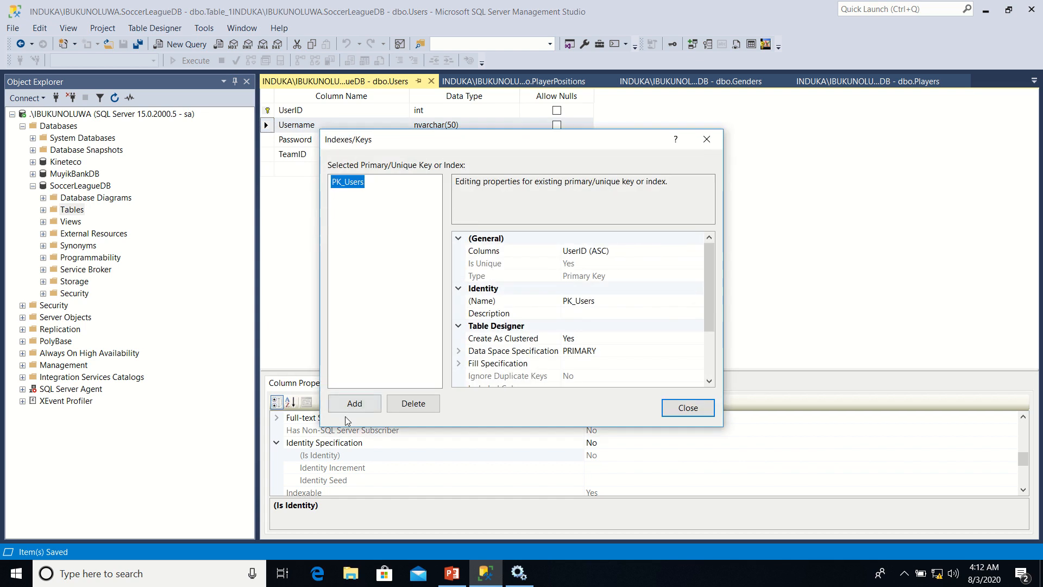
pyautogui.click(352, 405)
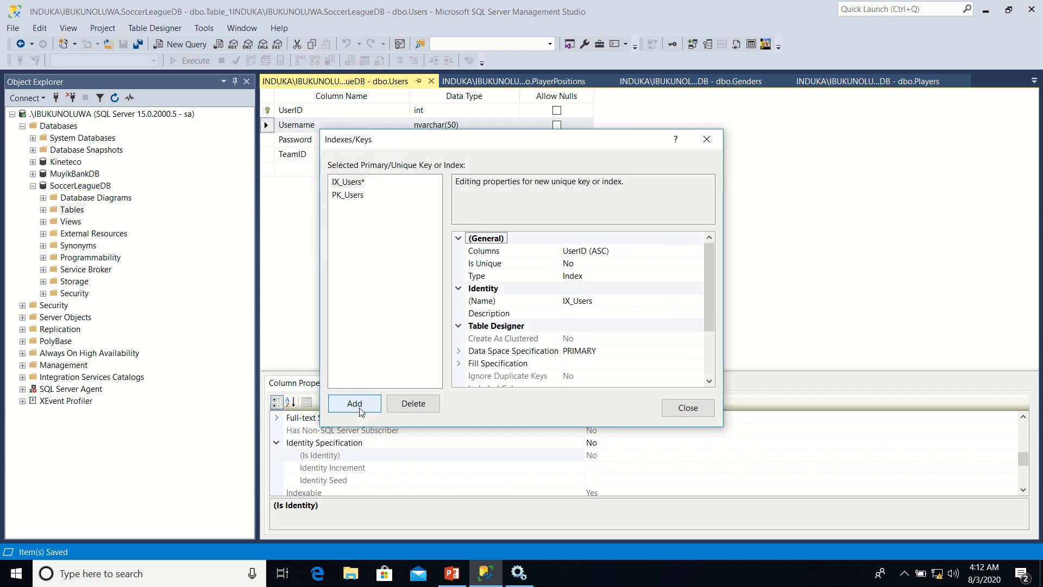
pyautogui.click(689, 275)
pyautogui.click(698, 275)
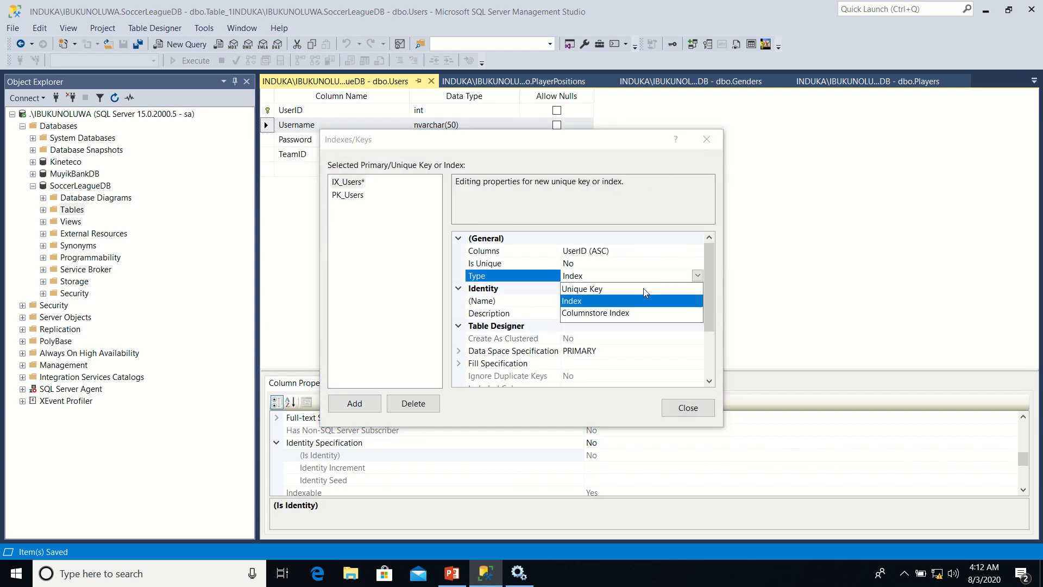
pyautogui.click(643, 290)
# Assign the unique key to the Username column in ascending order and save the Users table
pyautogui.click(690, 255)
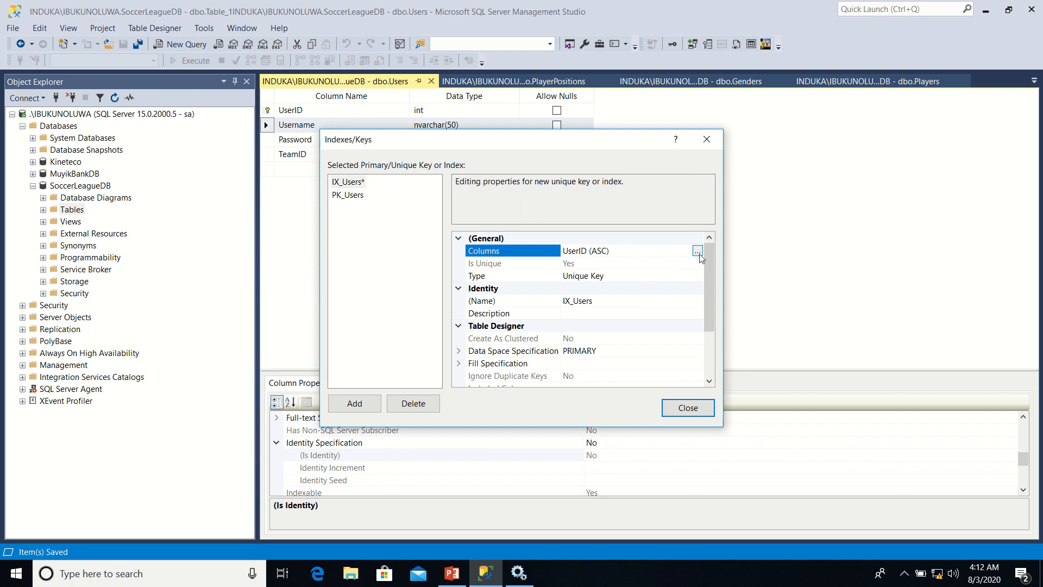
pyautogui.click(697, 251)
pyautogui.click(514, 215)
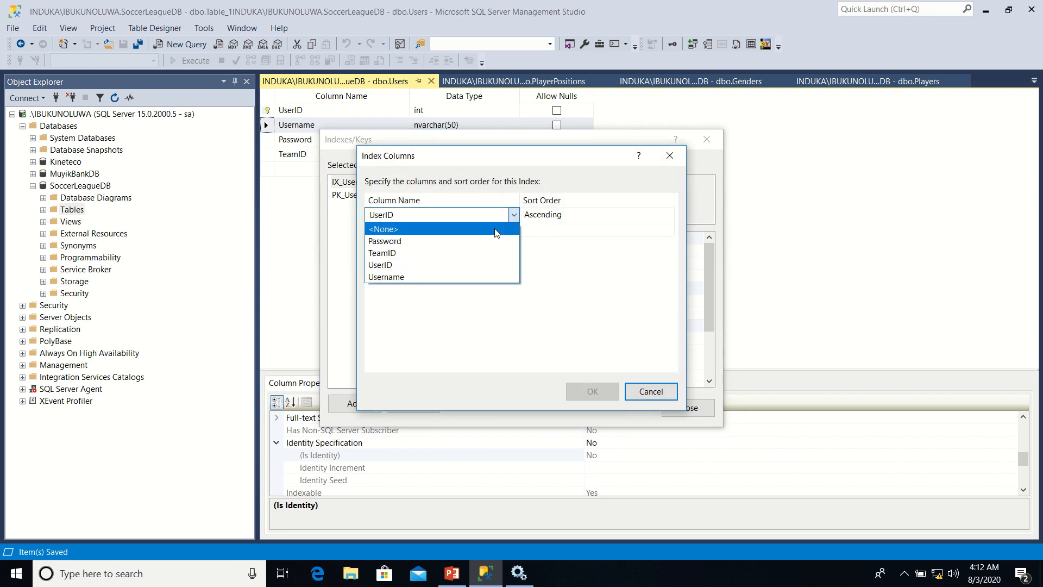
pyautogui.click(438, 276)
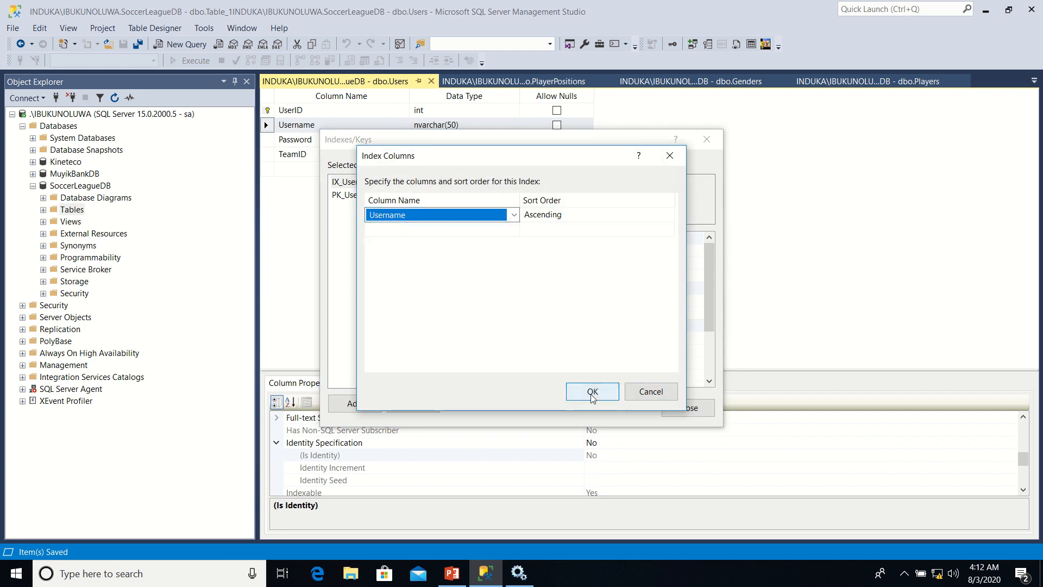
pyautogui.click(593, 391)
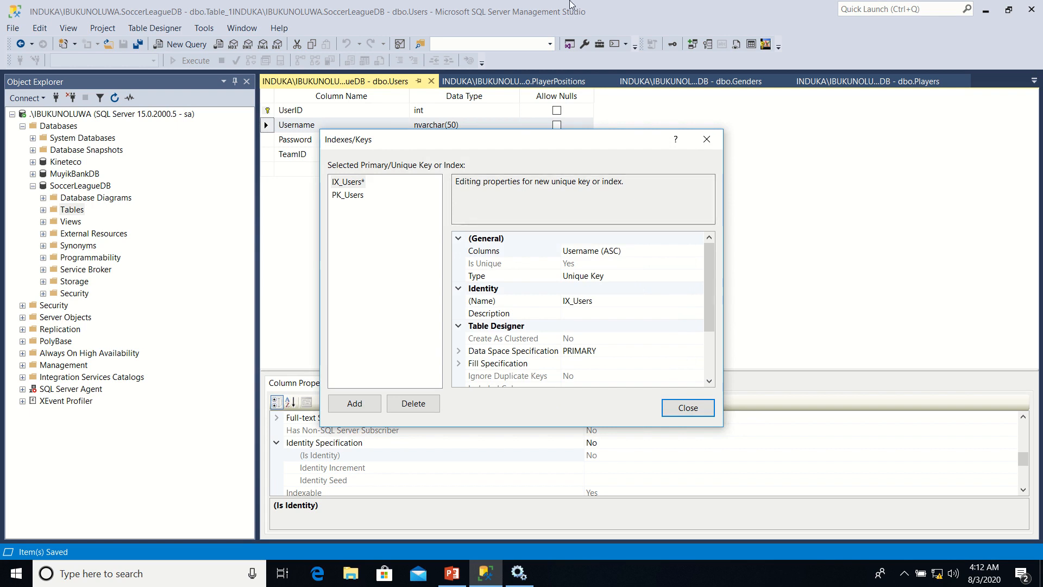
pyautogui.moveTo(568, 8)
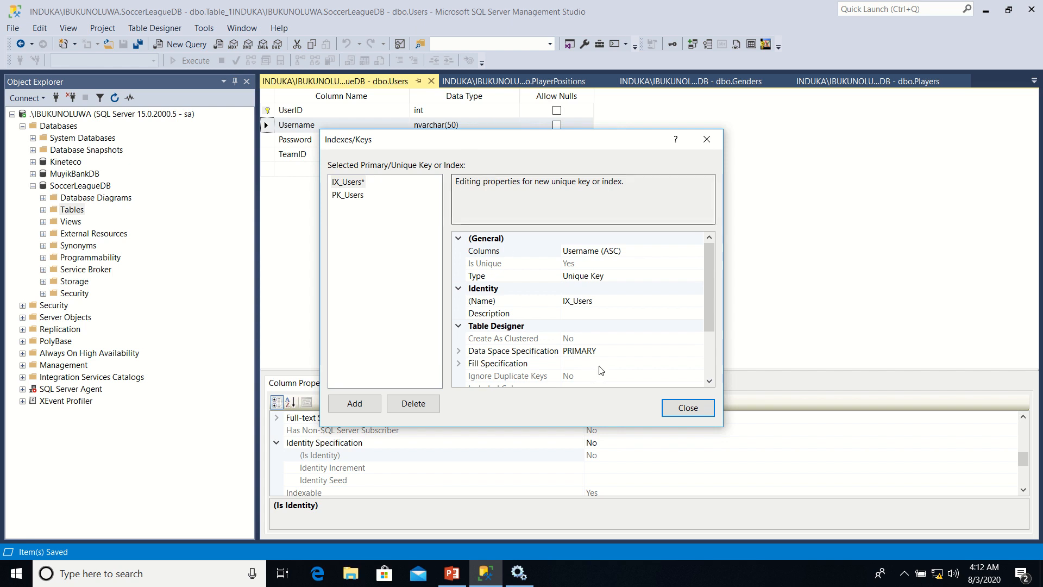
pyautogui.click(677, 416)
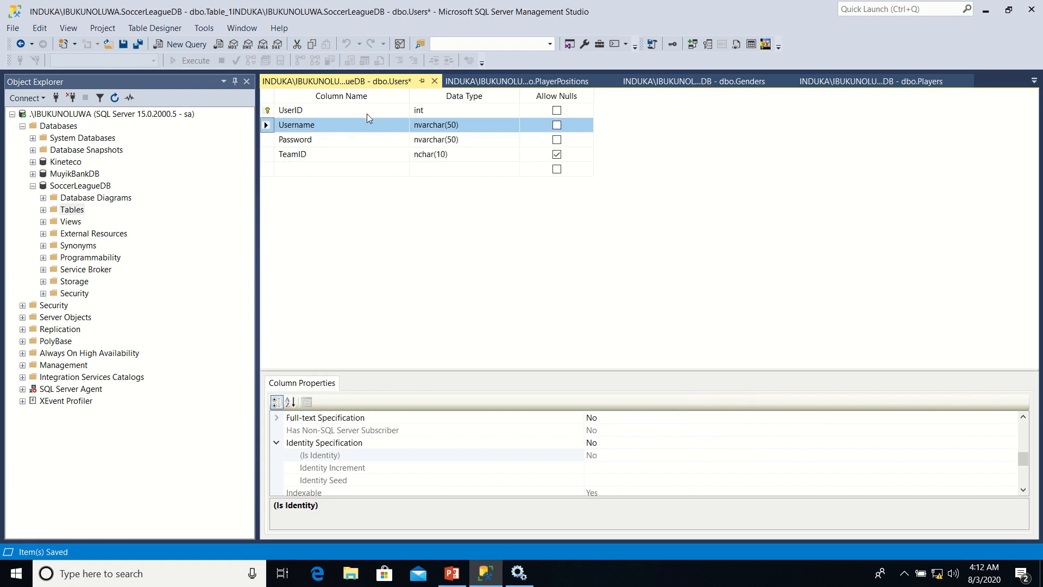
pyautogui.rightClick(364, 85)
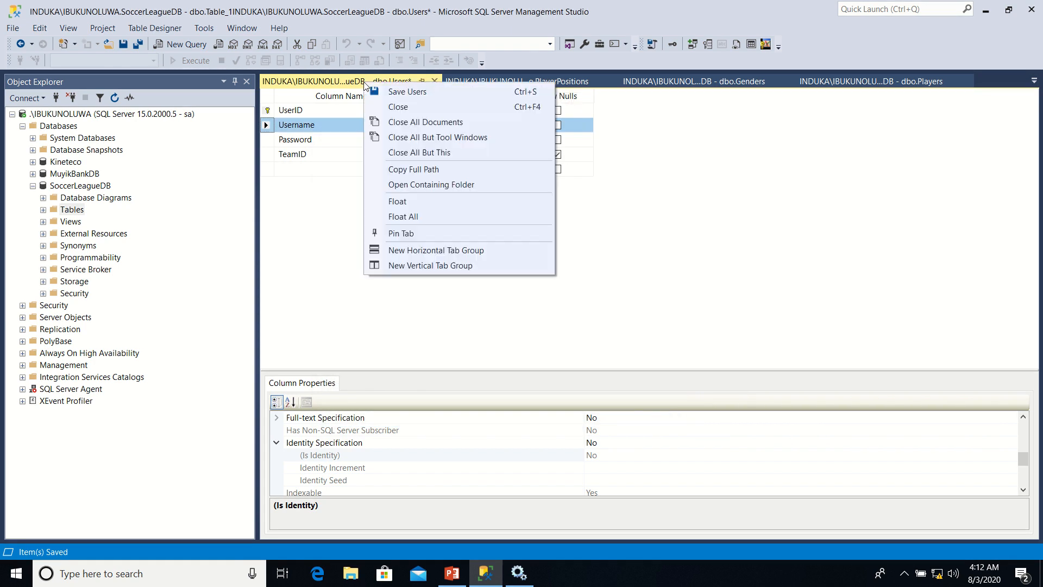
pyautogui.click(395, 92)
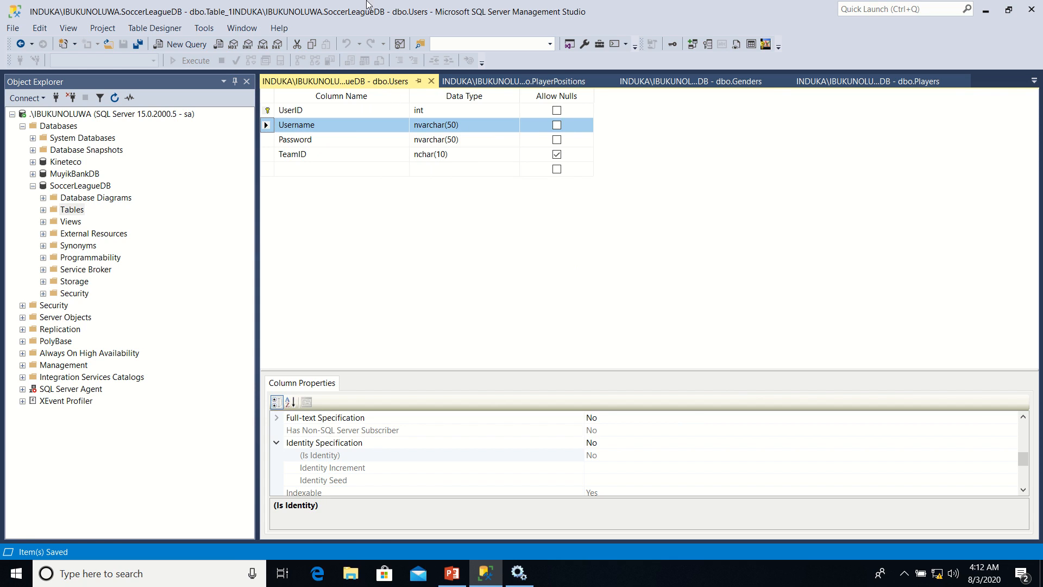
# Create a new table in SoccerLeagueDB with the columns RoleID and RoleName
pyautogui.moveTo(376, 0)
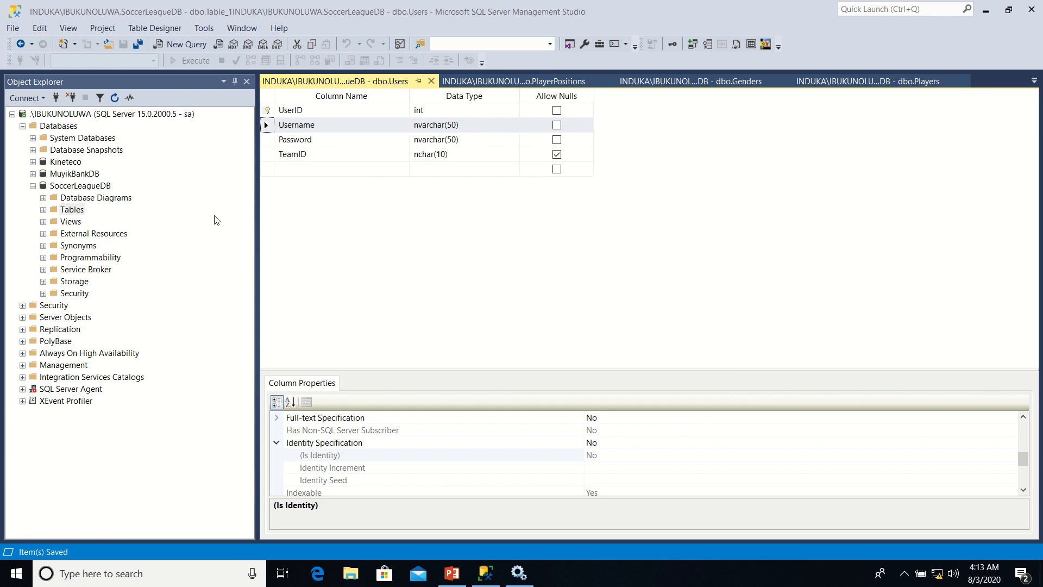
pyautogui.rightClick(70, 210)
pyautogui.moveTo(109, 217)
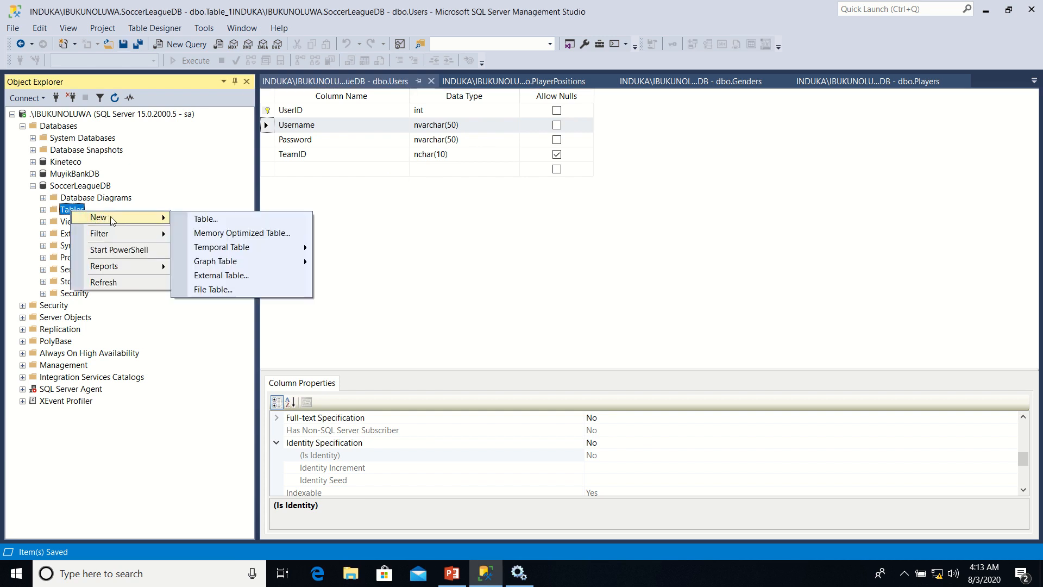
pyautogui.click(201, 219)
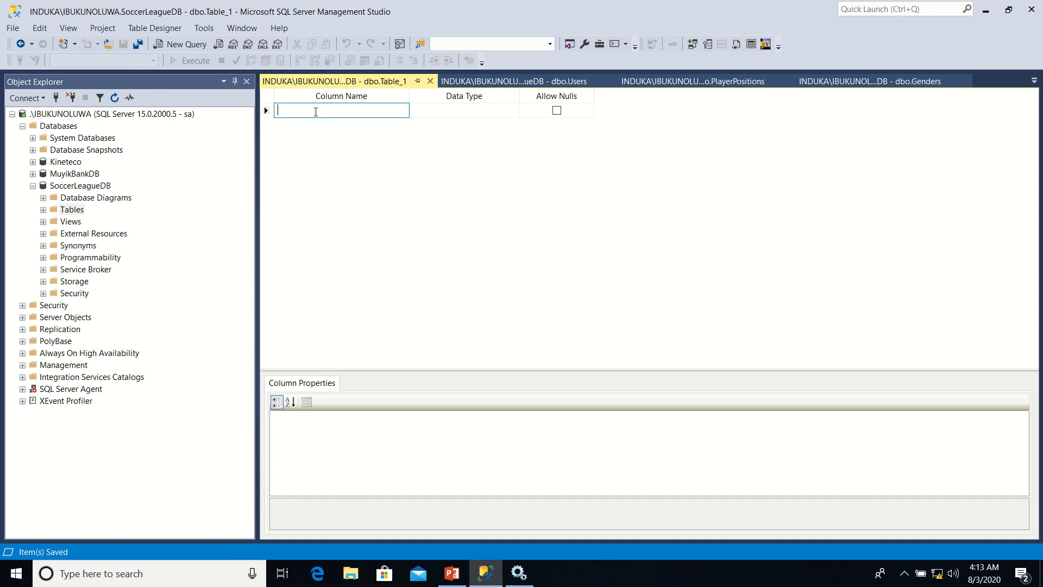
pyautogui.write('RoleID')
pyautogui.press('Tab')
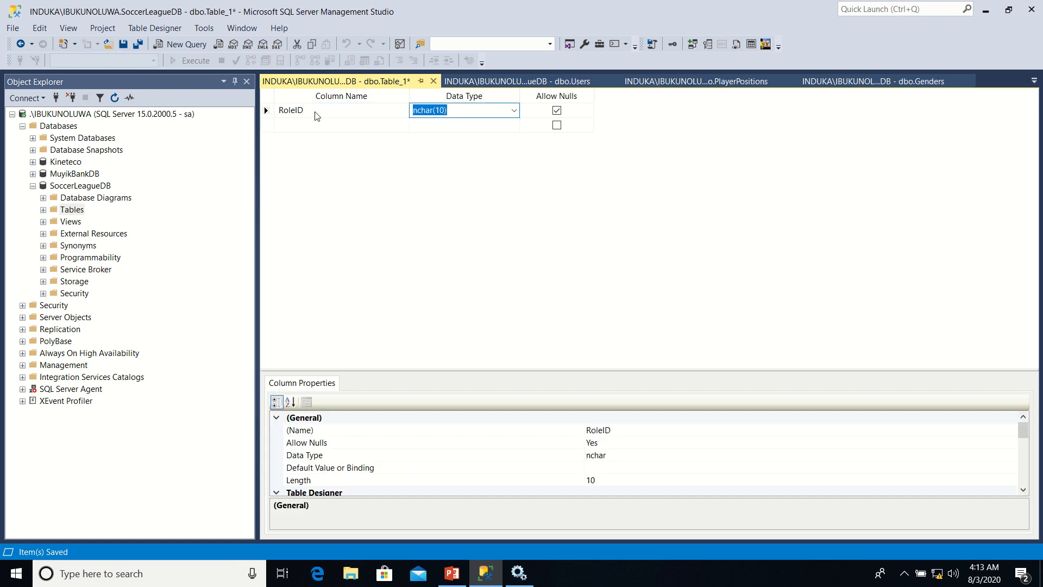
pyautogui.click(309, 126)
pyautogui.write('R')
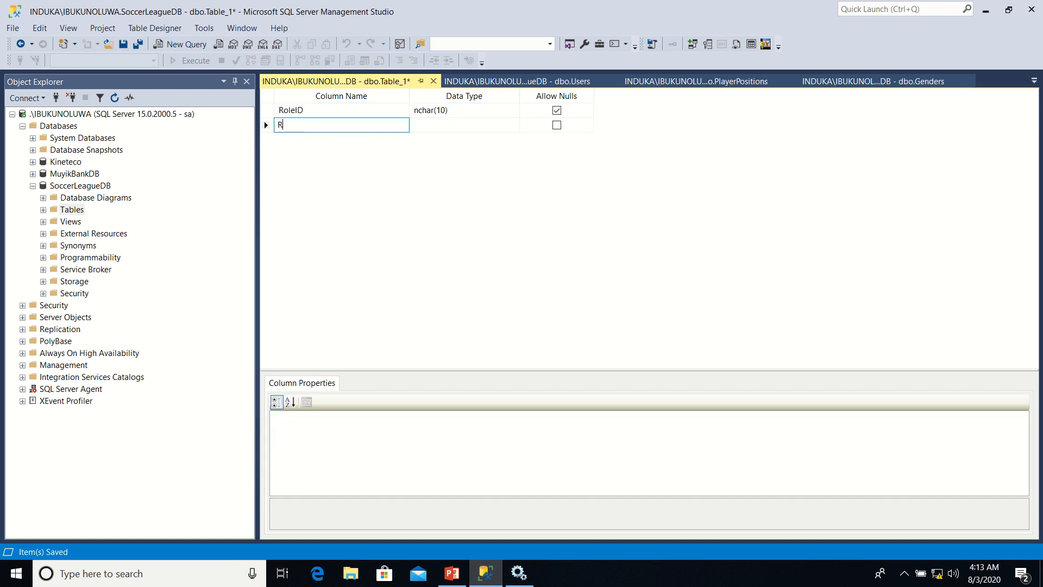
pyautogui.write('oleName')
pyautogui.press('Tab')
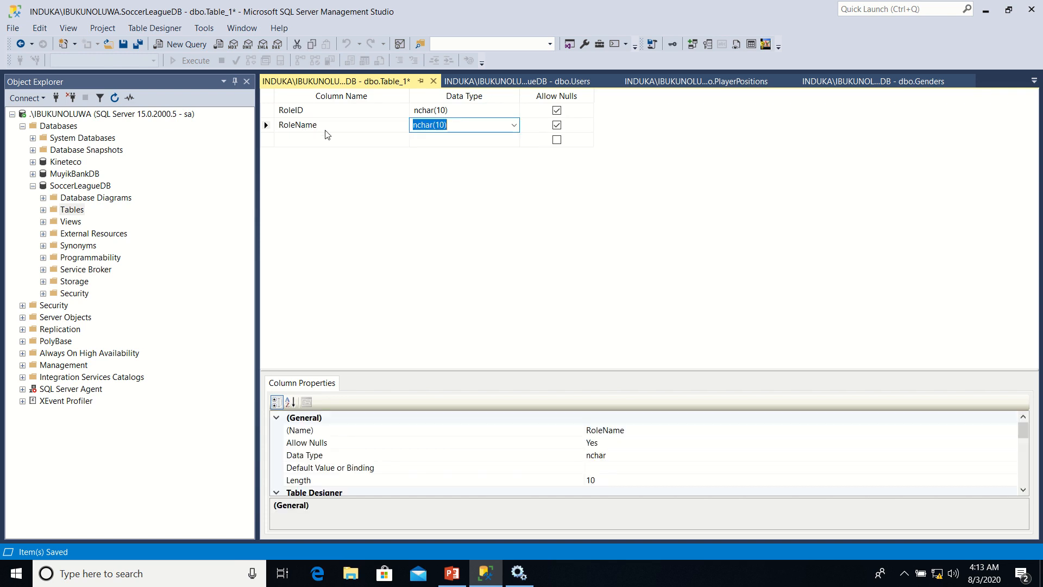
# Set the data type of RoleID to int and of RoleName to nvarchar(50)
pyautogui.click(457, 111)
pyautogui.write('int')
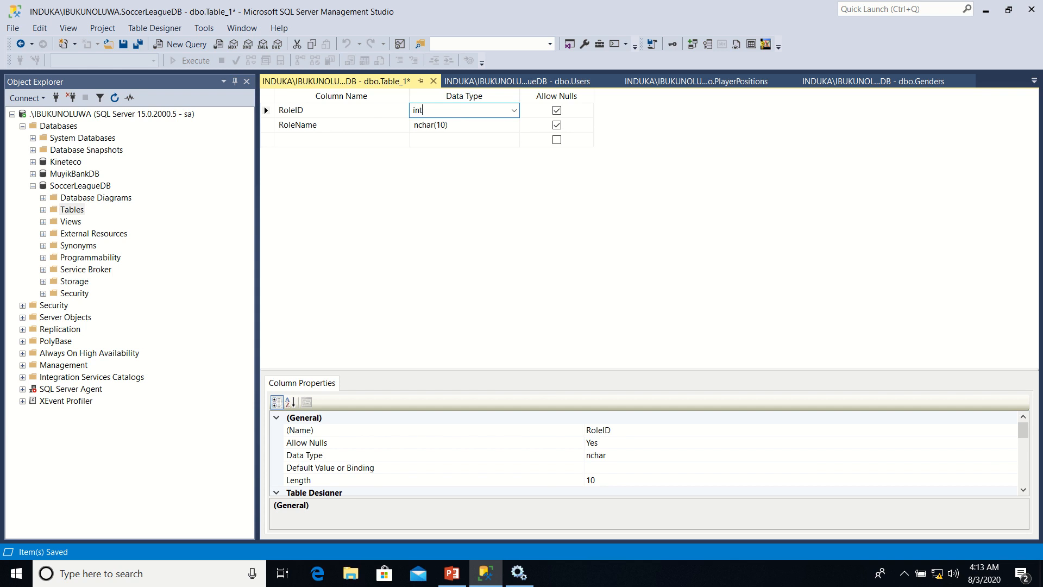
pyautogui.click(466, 125)
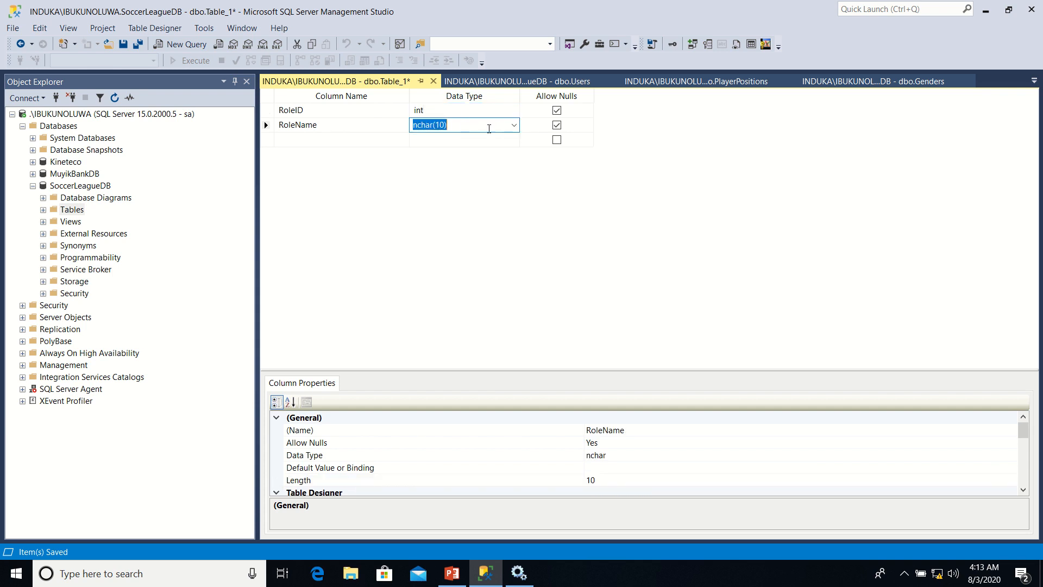
pyautogui.click(513, 125)
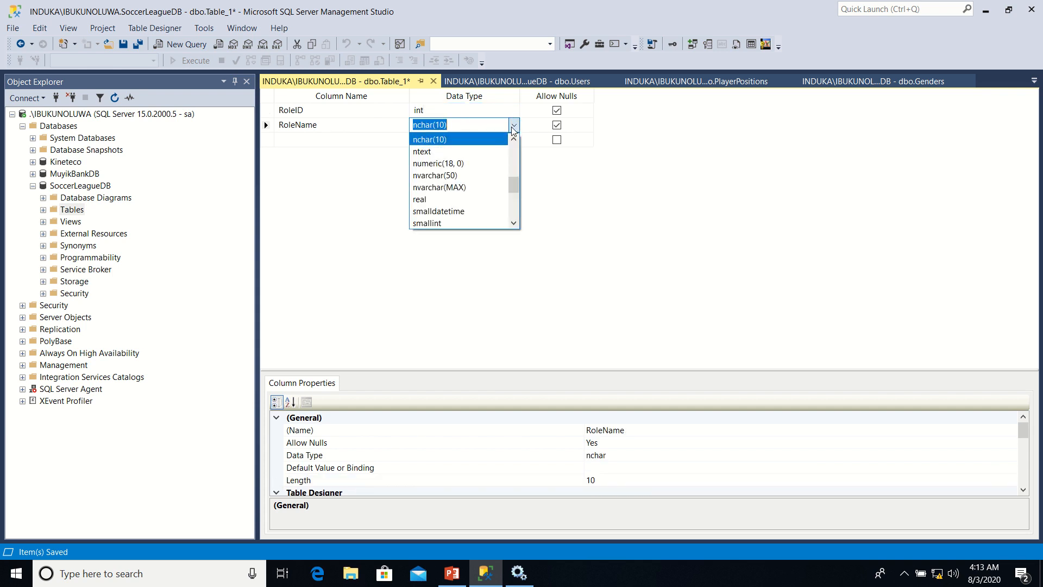
pyautogui.click(471, 177)
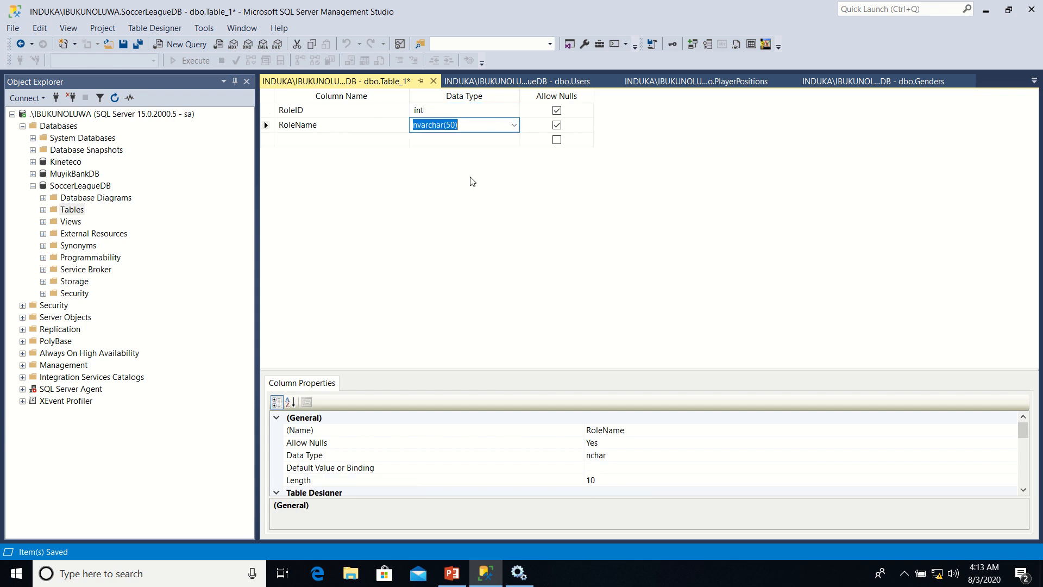
# Disallow nulls for RoleID and RoleName and set RoleID as the primary key
pyautogui.click(557, 126)
pyautogui.click(557, 111)
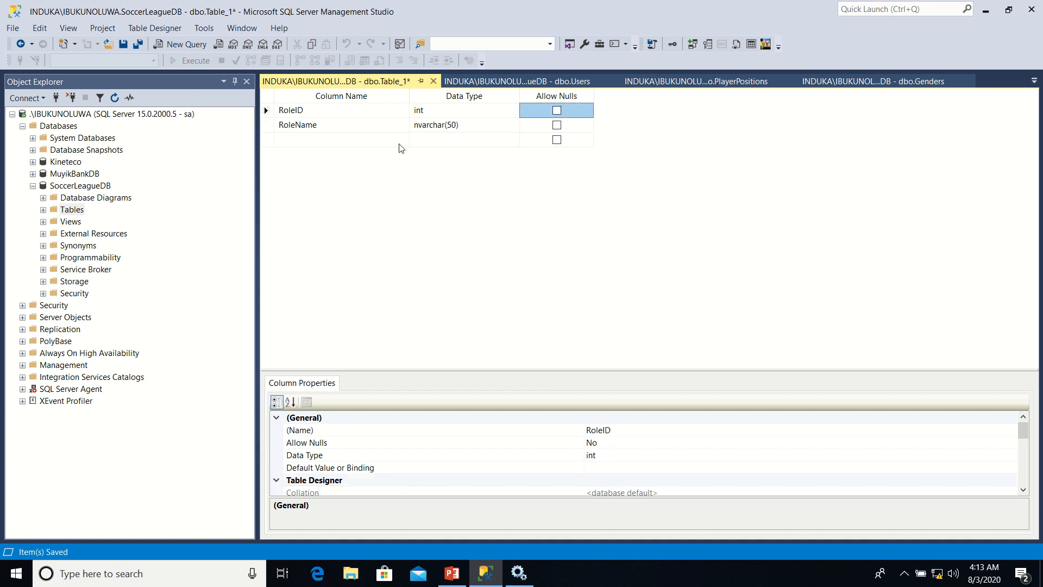
pyautogui.click(267, 111)
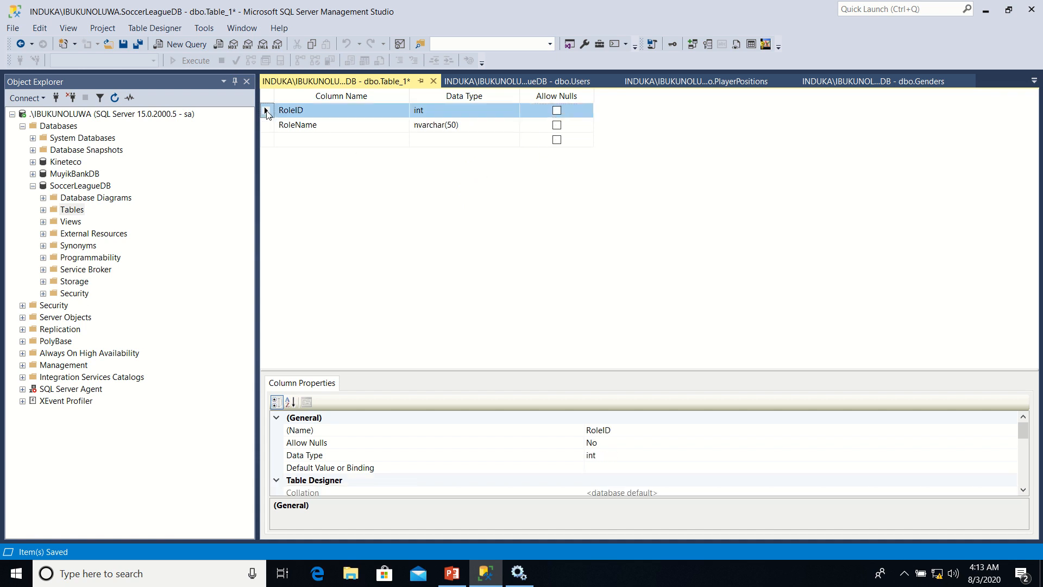
pyautogui.rightClick(266, 113)
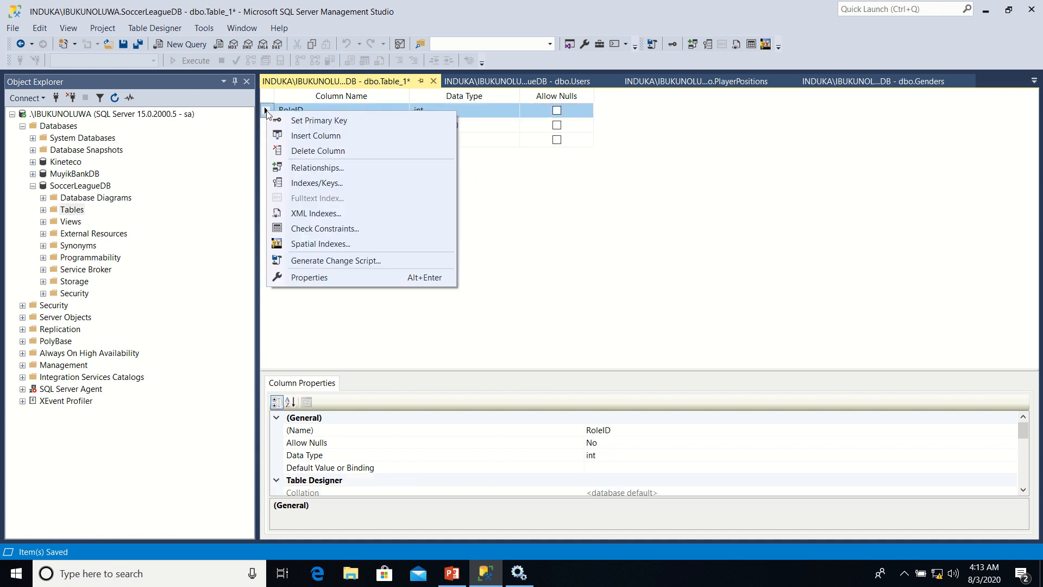
pyautogui.click(316, 121)
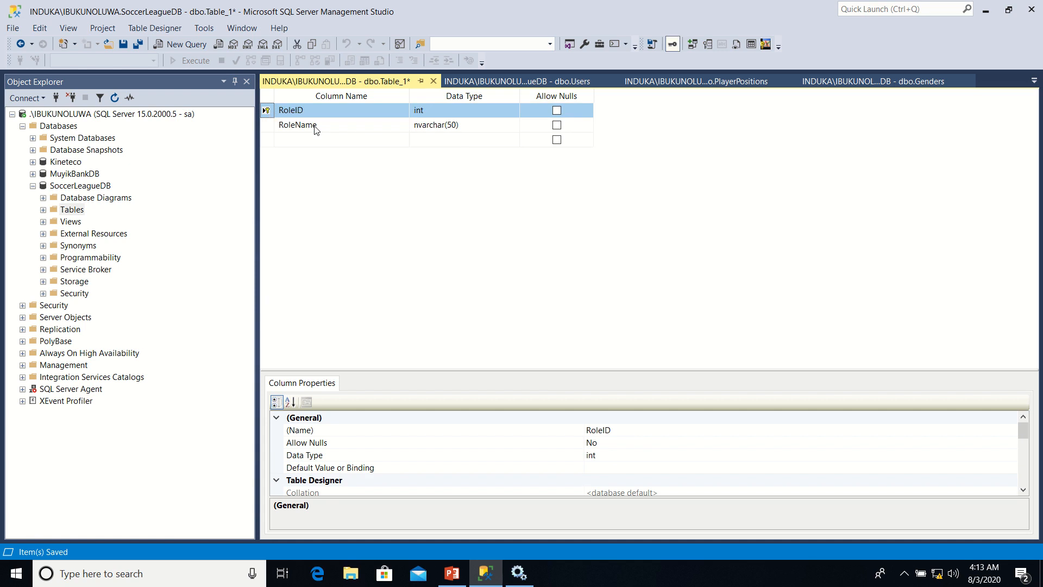
# Save the new table under the name Roles
pyautogui.rightClick(348, 81)
pyautogui.click(381, 89)
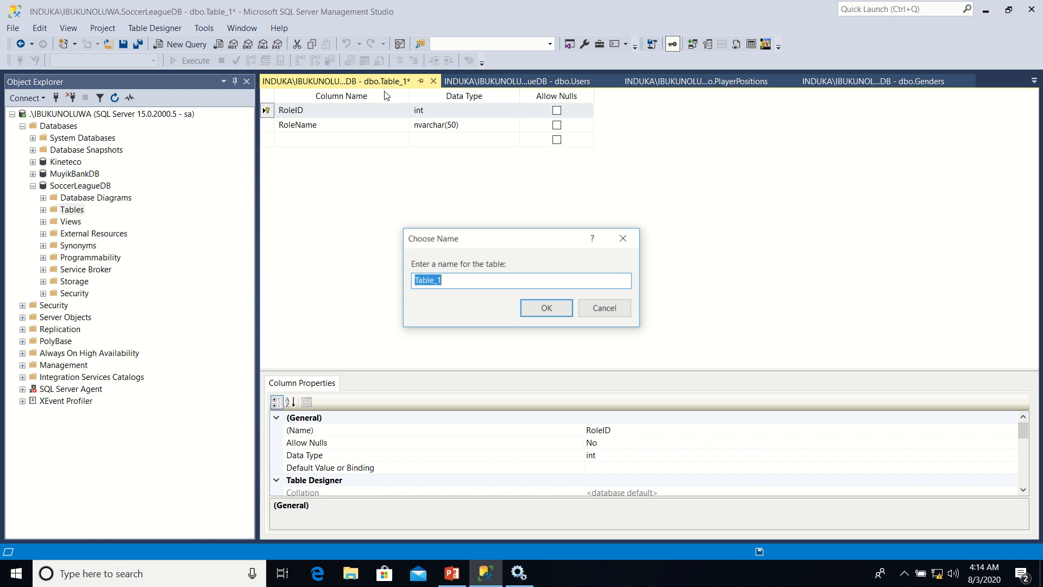
pyautogui.write('Roles')
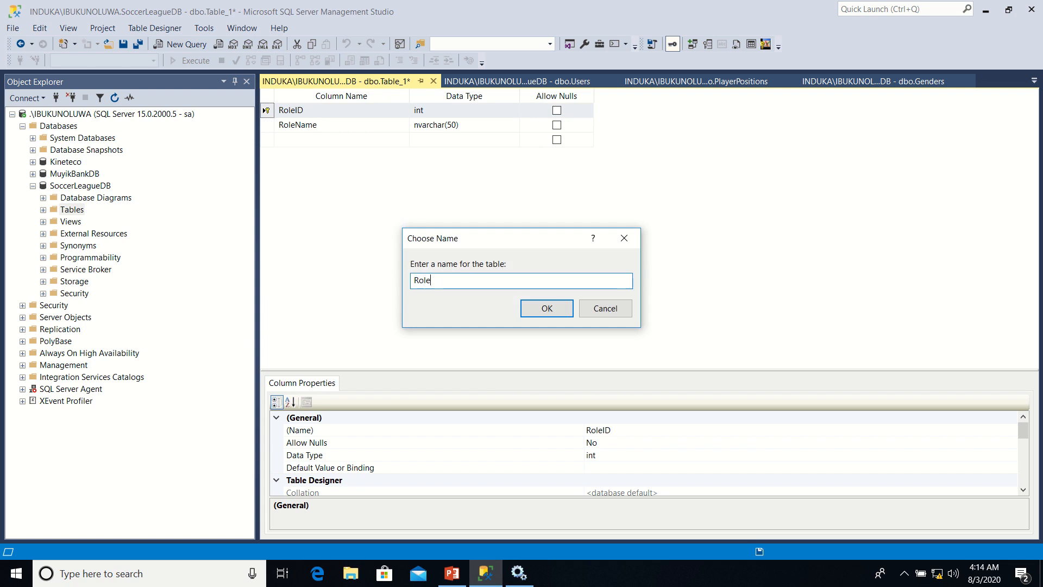
pyautogui.click(565, 311)
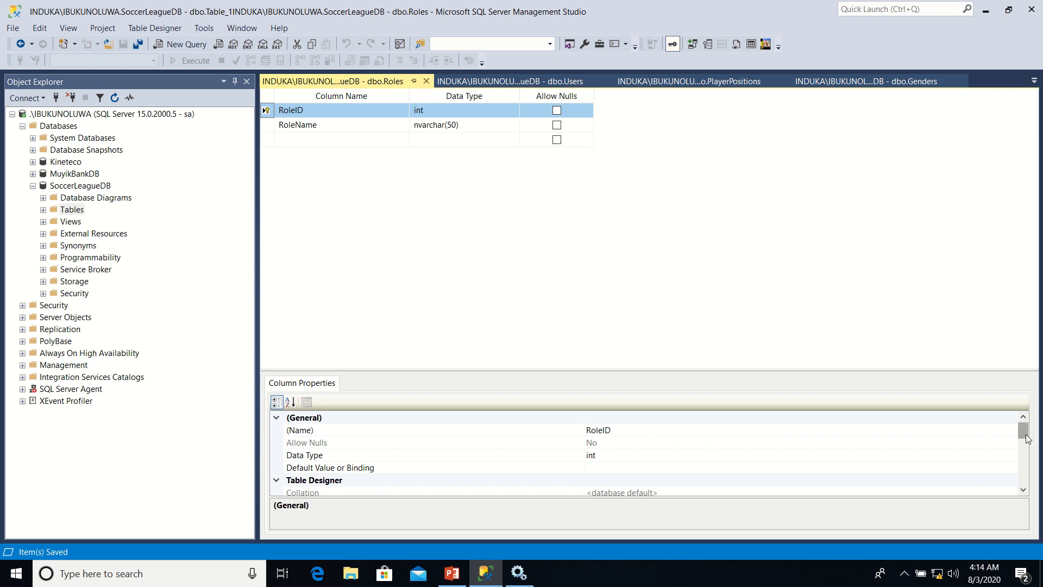
# Make RoleID an identity column by setting Is Identity to Yes, and save the Roles table
pyautogui.moveTo(1027, 440); pyautogui.dragTo(1027, 461)
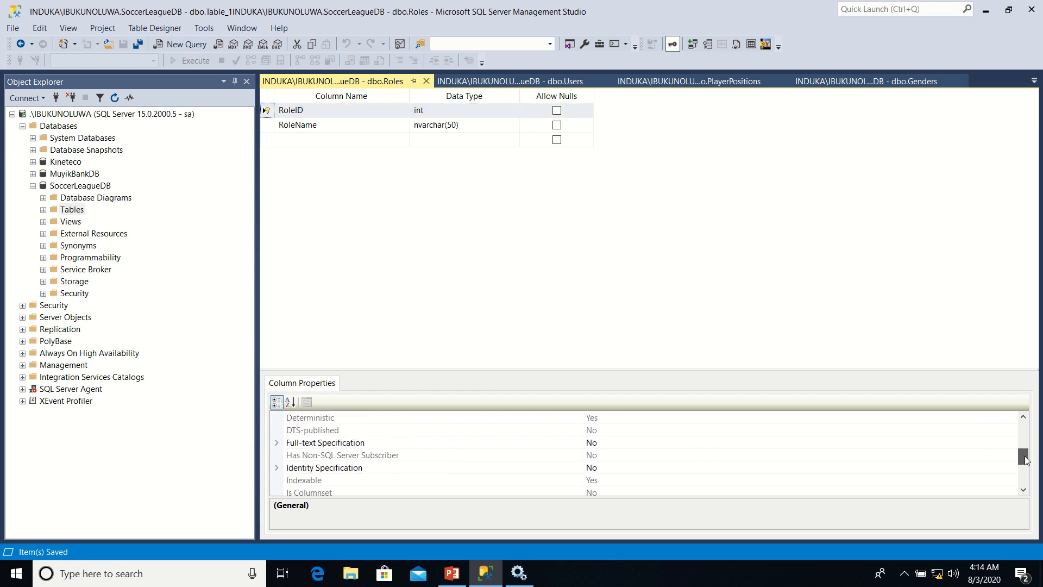
pyautogui.click(276, 469)
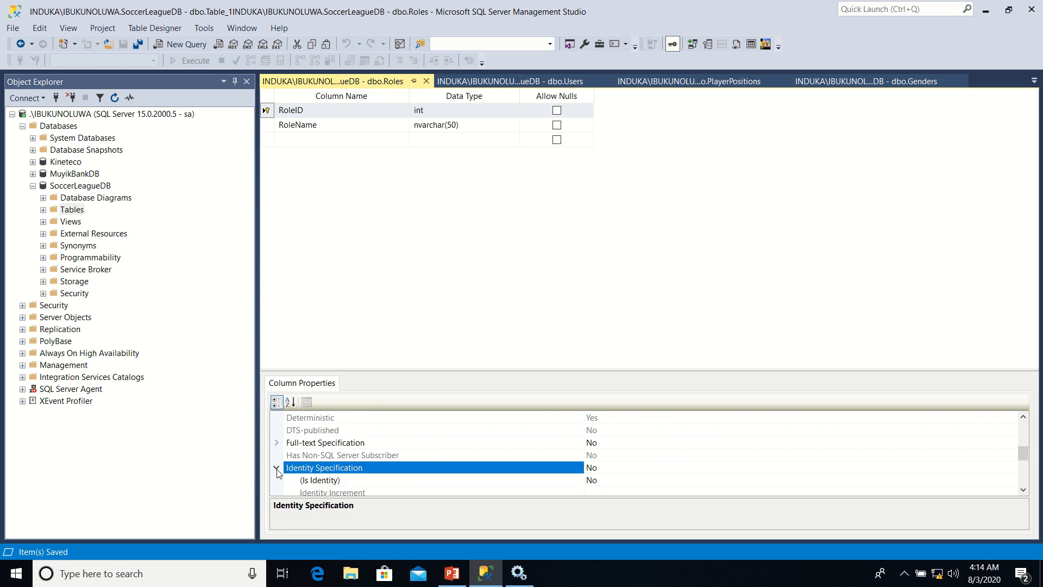
pyautogui.click(685, 481)
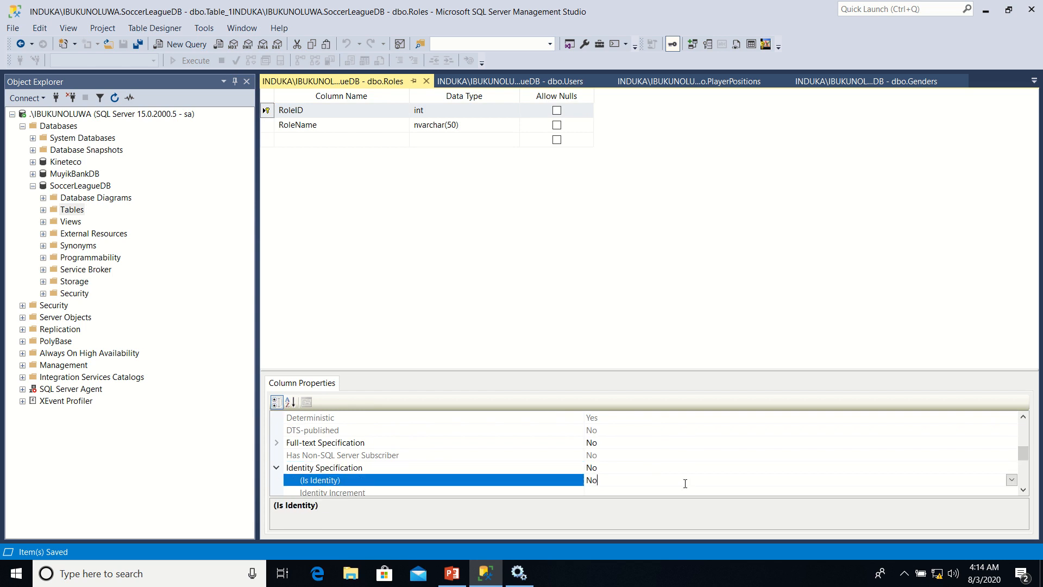
pyautogui.click(1012, 480)
pyautogui.click(947, 493)
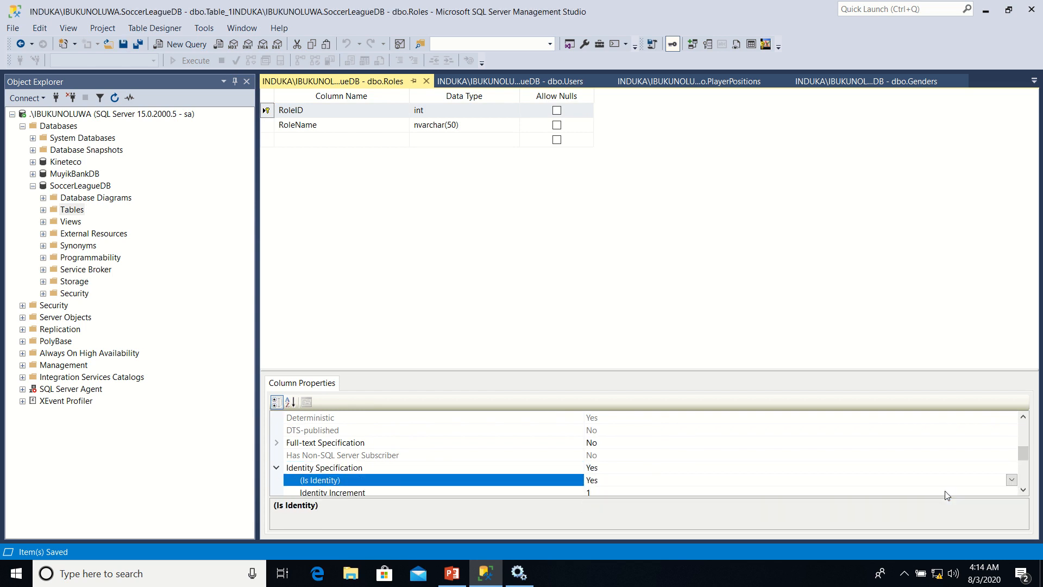
pyautogui.rightClick(374, 80)
pyautogui.click(429, 92)
# Add a new index to the Roles table and set its type to Unique Key
pyautogui.click(272, 128)
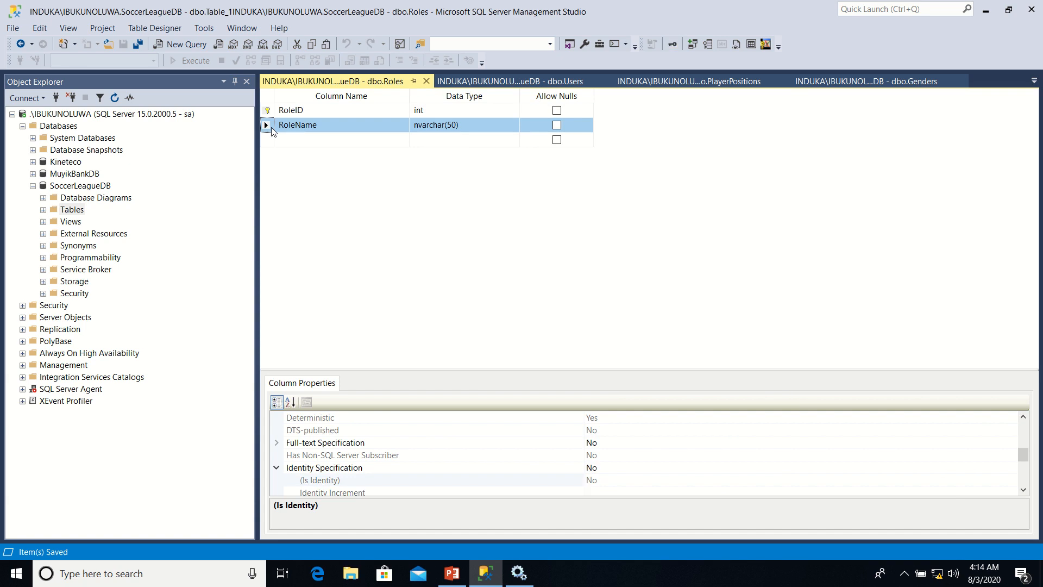
pyautogui.rightClick(273, 130)
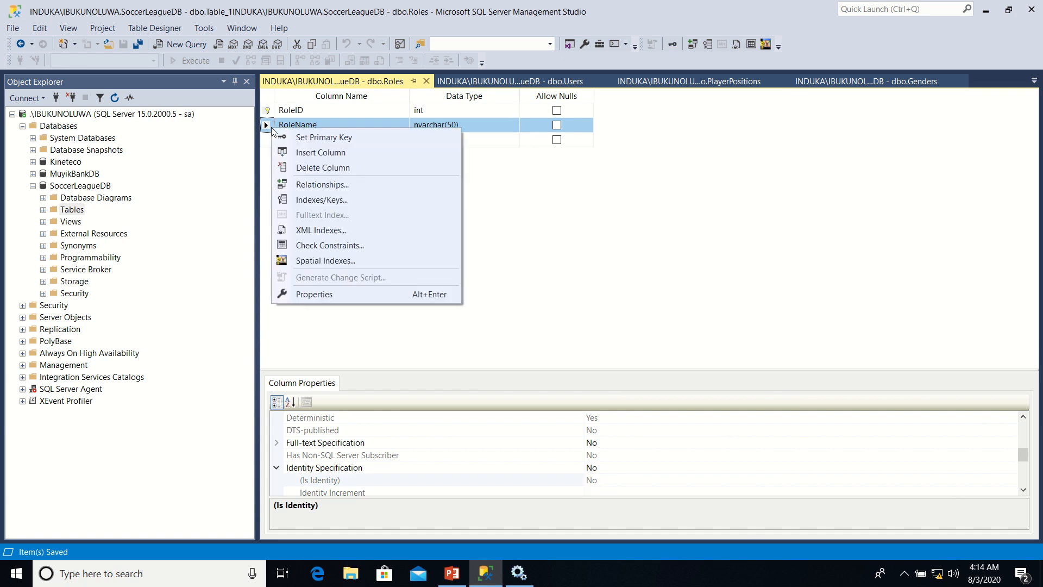
pyautogui.click(325, 204)
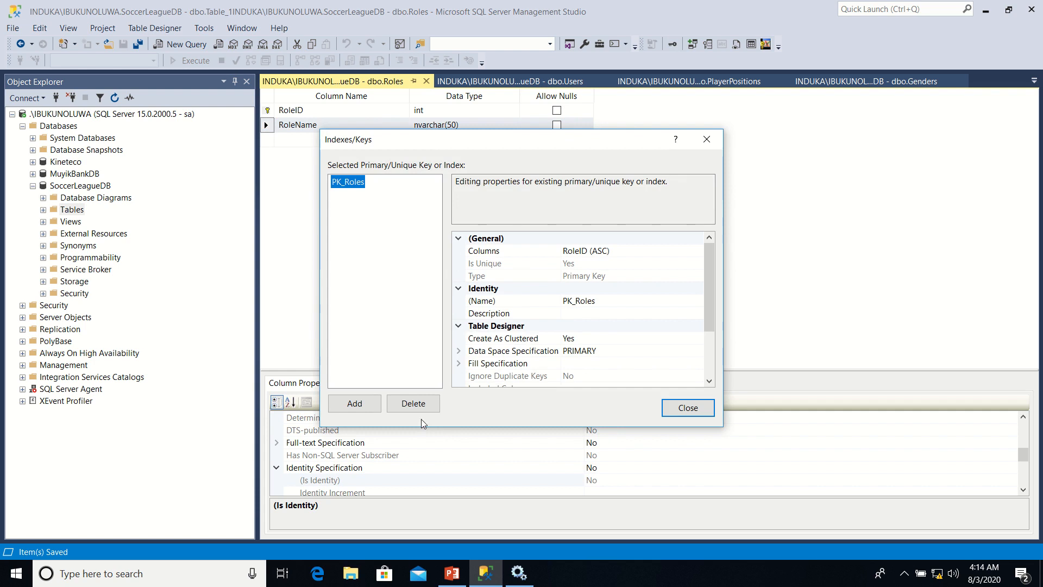
pyautogui.click(374, 407)
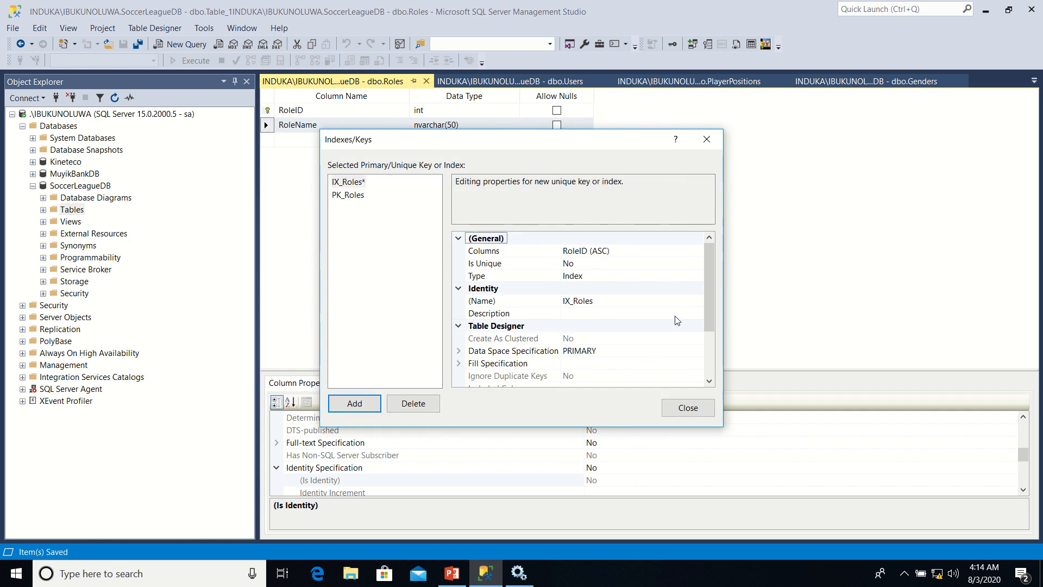
pyautogui.click(698, 276)
pyautogui.click(698, 276)
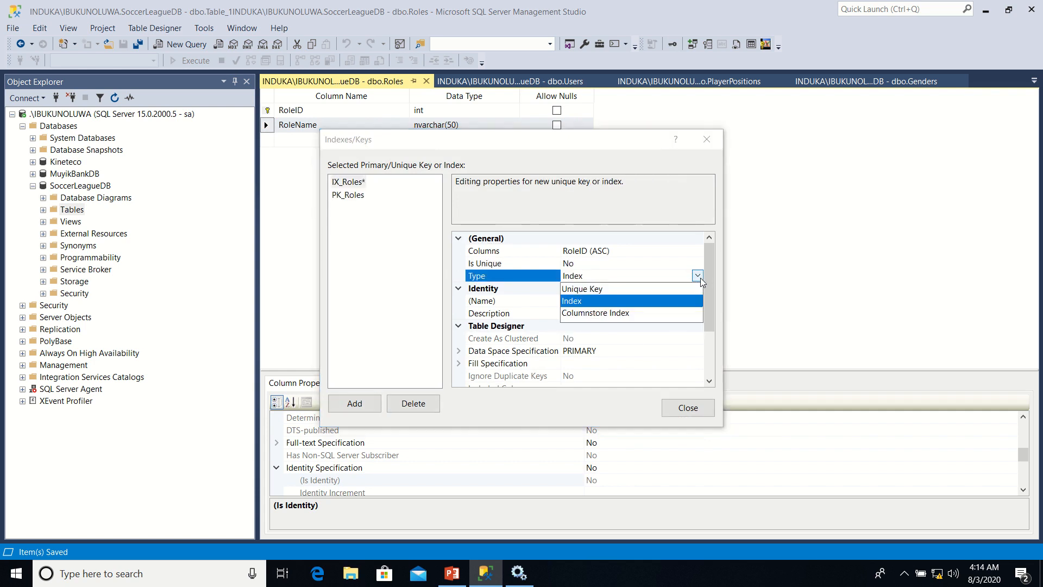
pyautogui.click(611, 288)
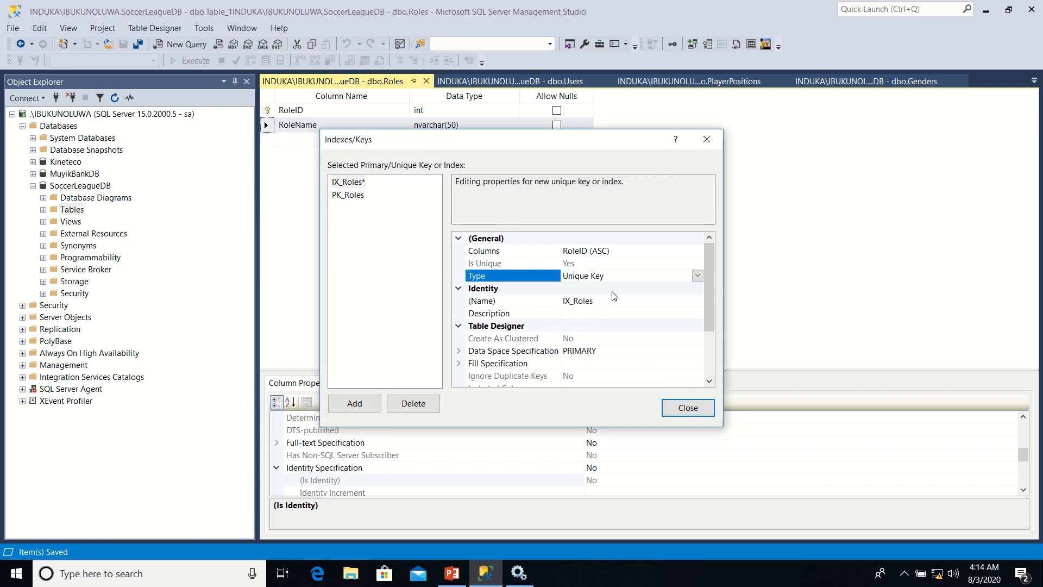
# Assign the unique key to the RoleName column in ascending order and save the Roles table
pyautogui.click(673, 251)
pyautogui.click(699, 251)
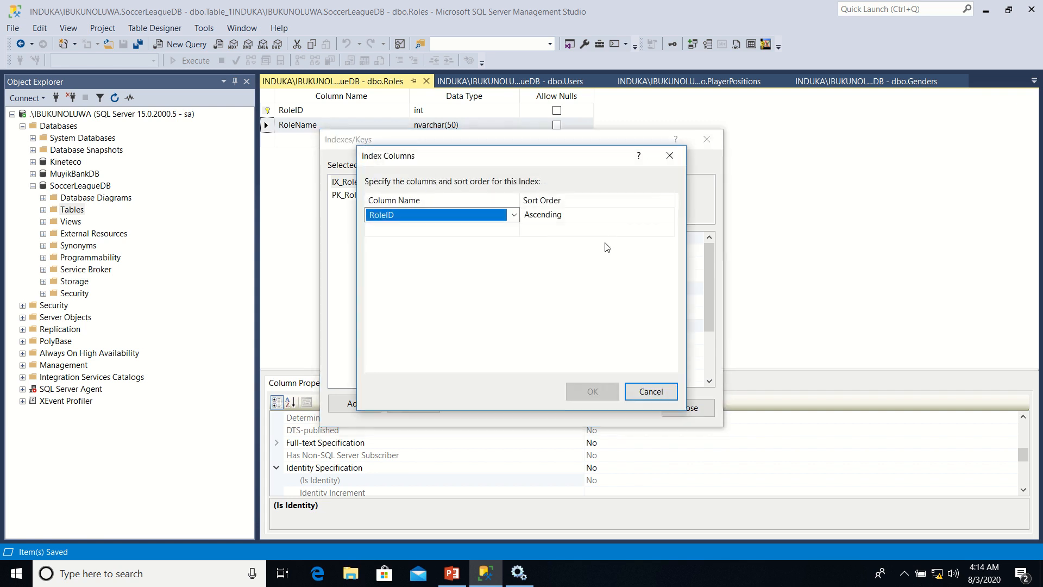
pyautogui.click(514, 214)
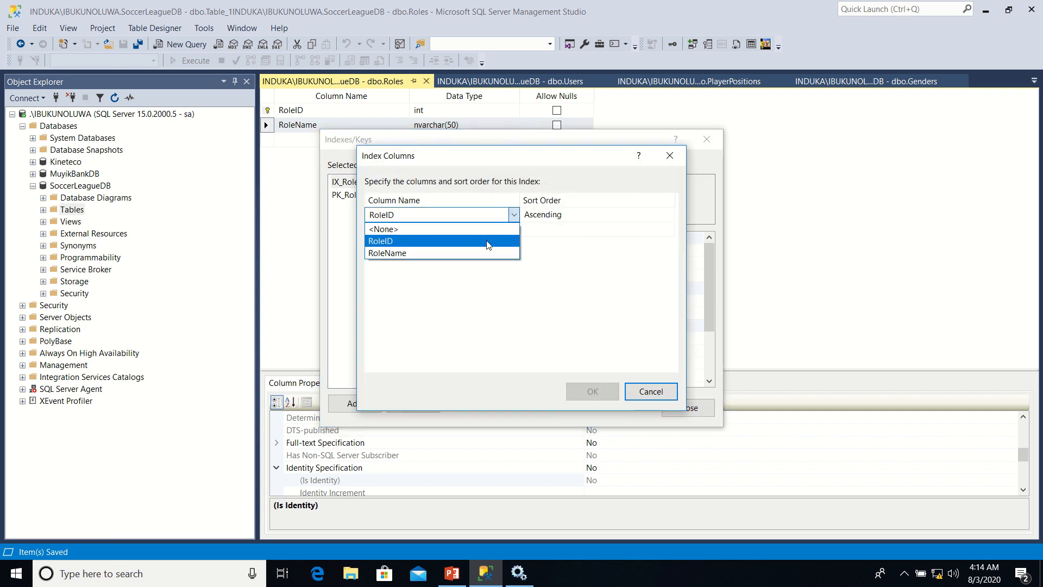
pyautogui.click(473, 253)
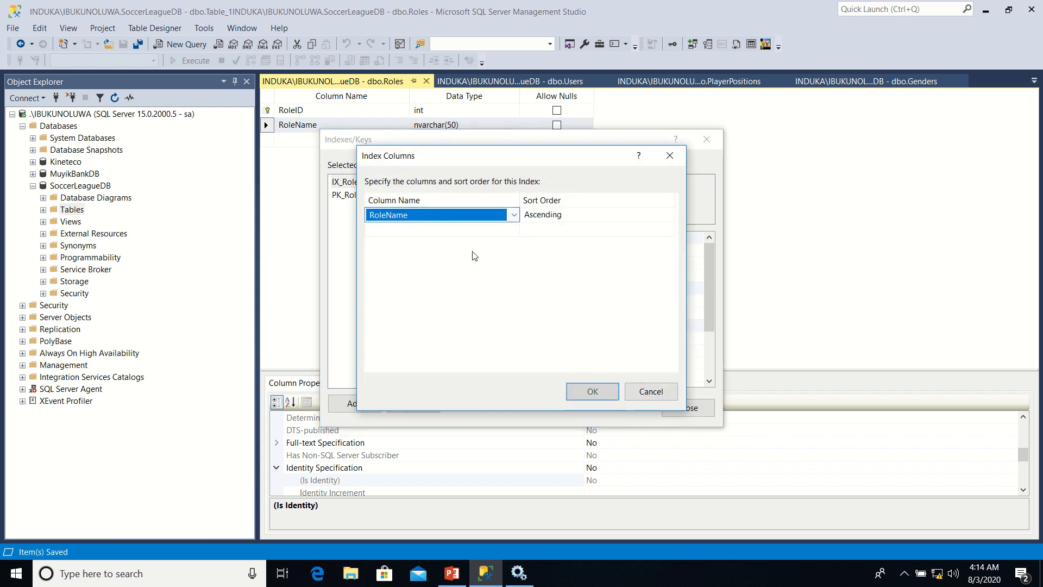
pyautogui.click(596, 398)
pyautogui.click(597, 395)
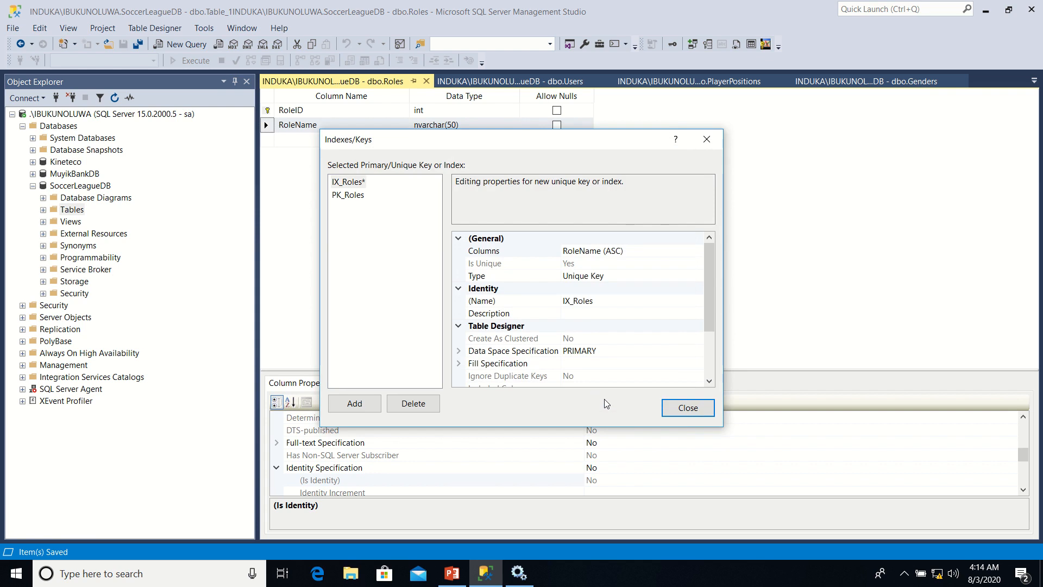
pyautogui.click(686, 408)
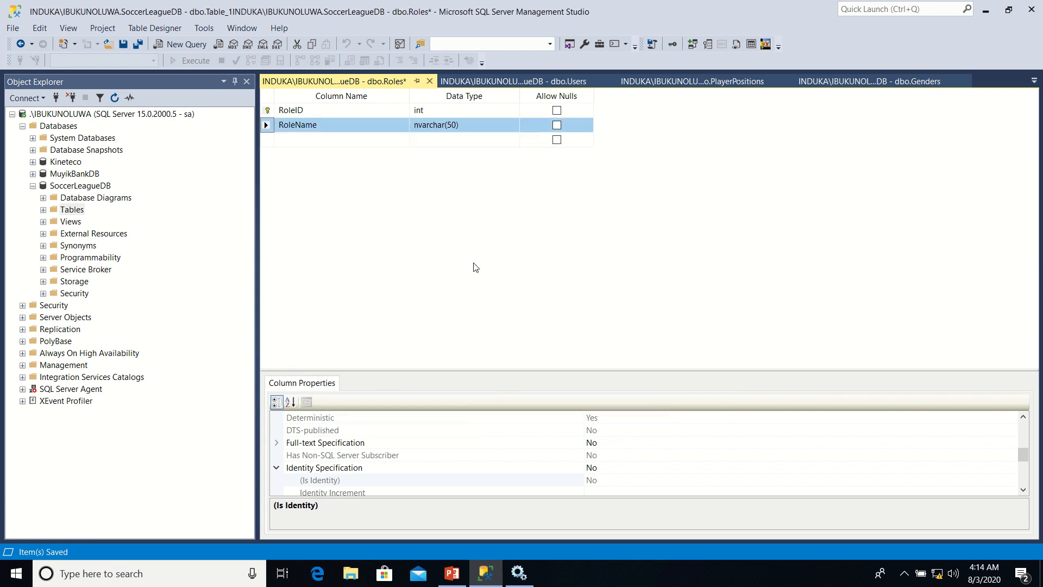
pyautogui.rightClick(374, 83)
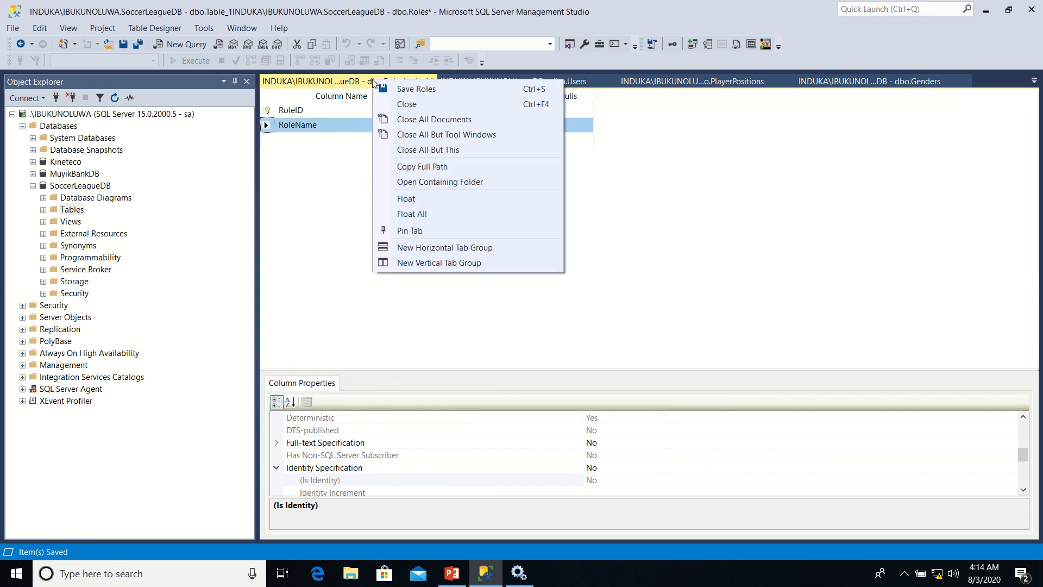
pyautogui.click(399, 89)
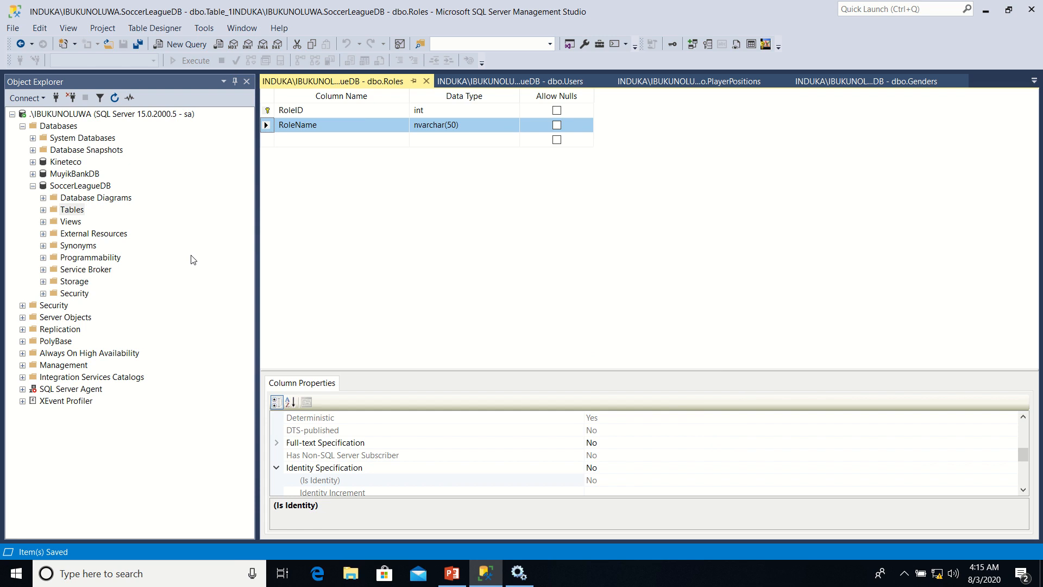
# Create a new table in SoccerLeagueDB with ID as its first column
pyautogui.rightClick(79, 215)
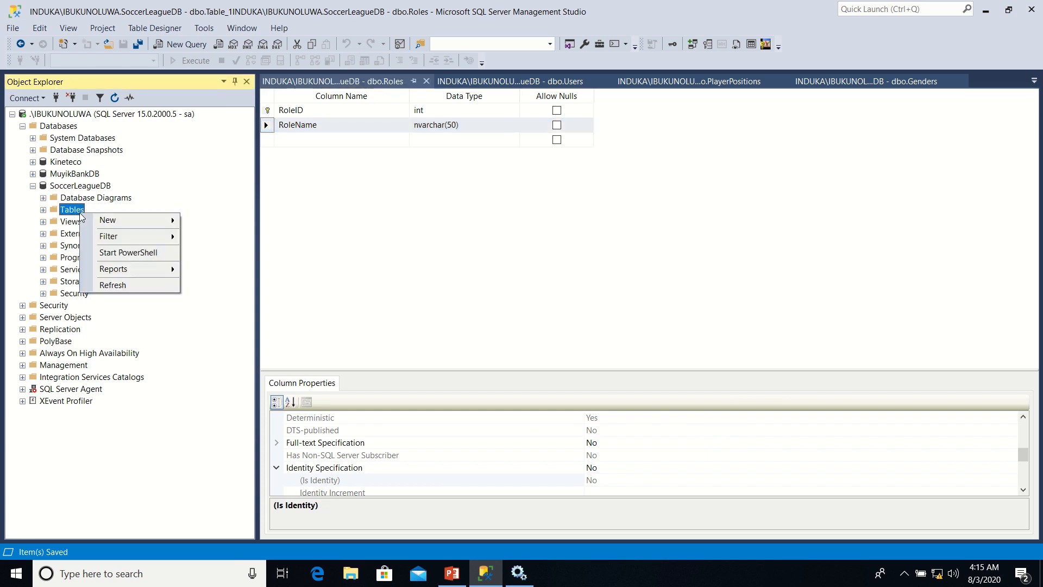
pyautogui.moveTo(150, 223)
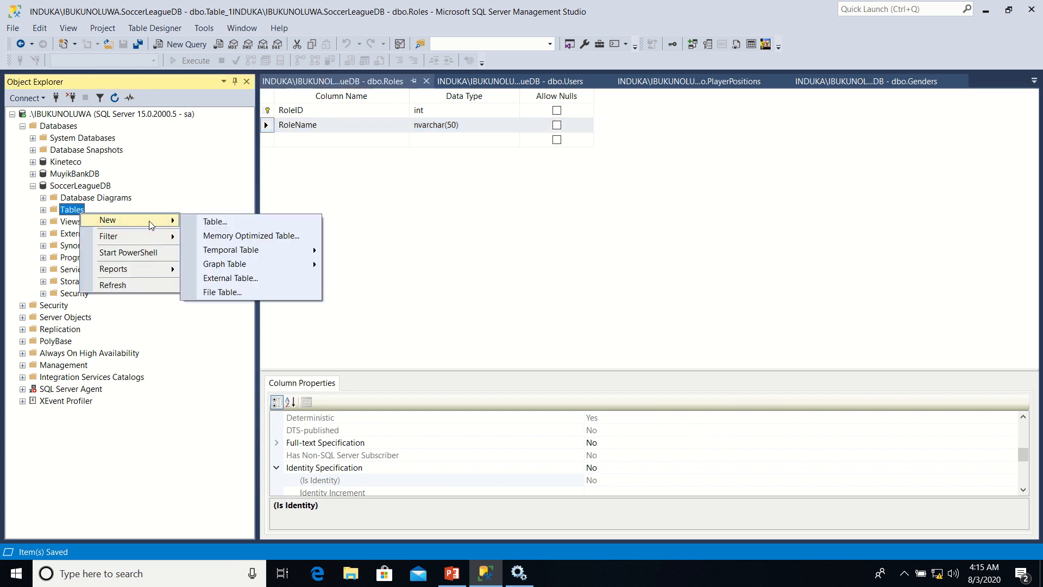
pyautogui.click(218, 222)
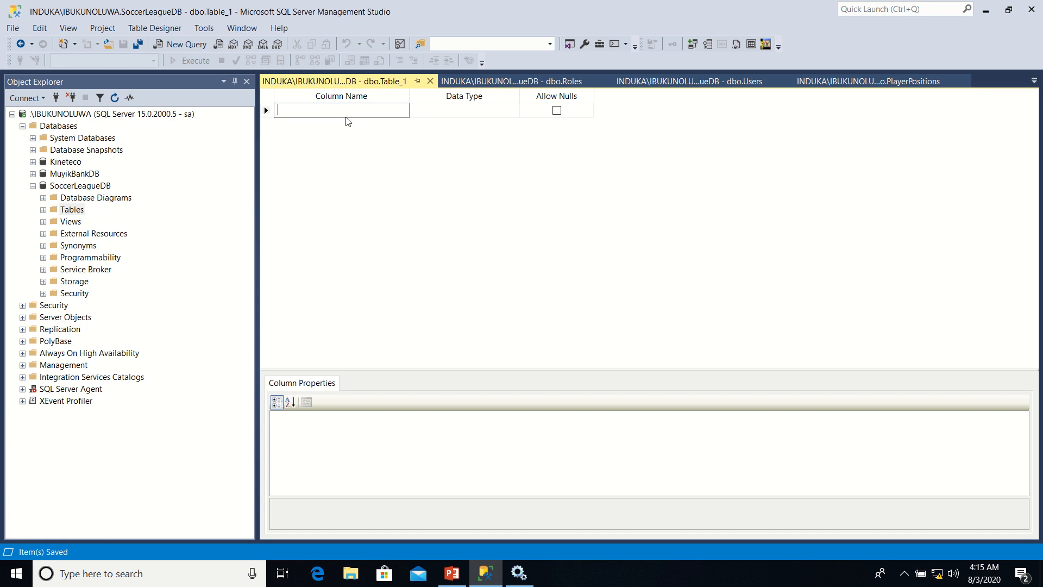
pyautogui.write('ID')
pyautogui.press('Tab')
pyautogui.press('Tab')
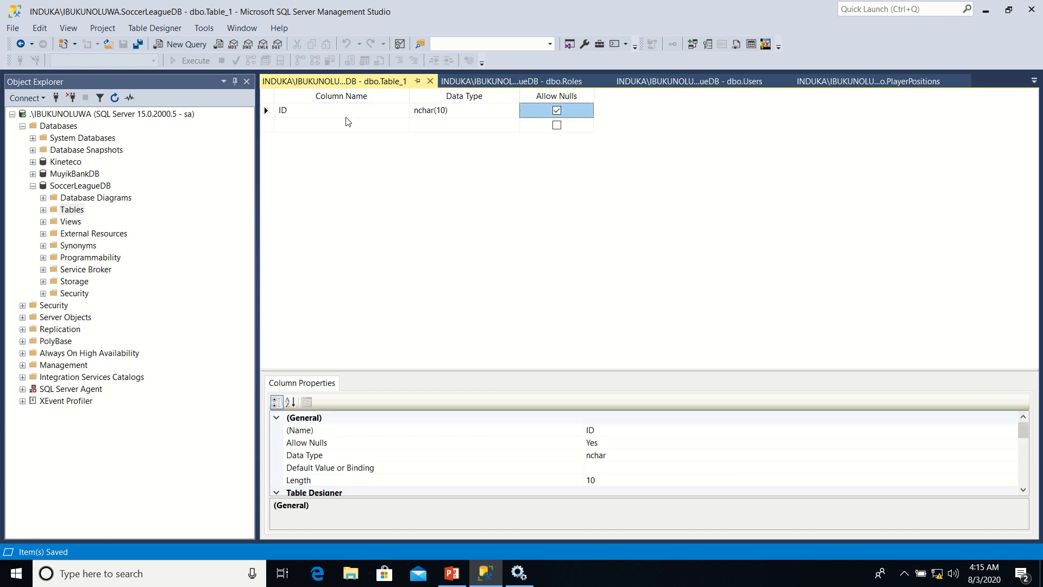
# Add the columns UserID and RoleID below ID in the new table
pyautogui.click(329, 123)
pyautogui.write('U')
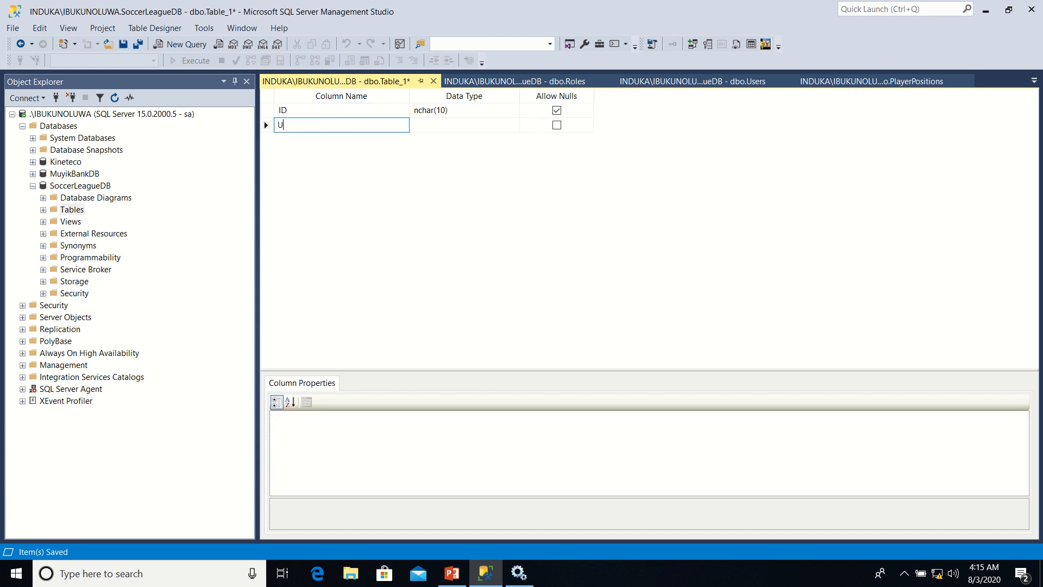
pyautogui.write('serID')
pyautogui.press('Tab')
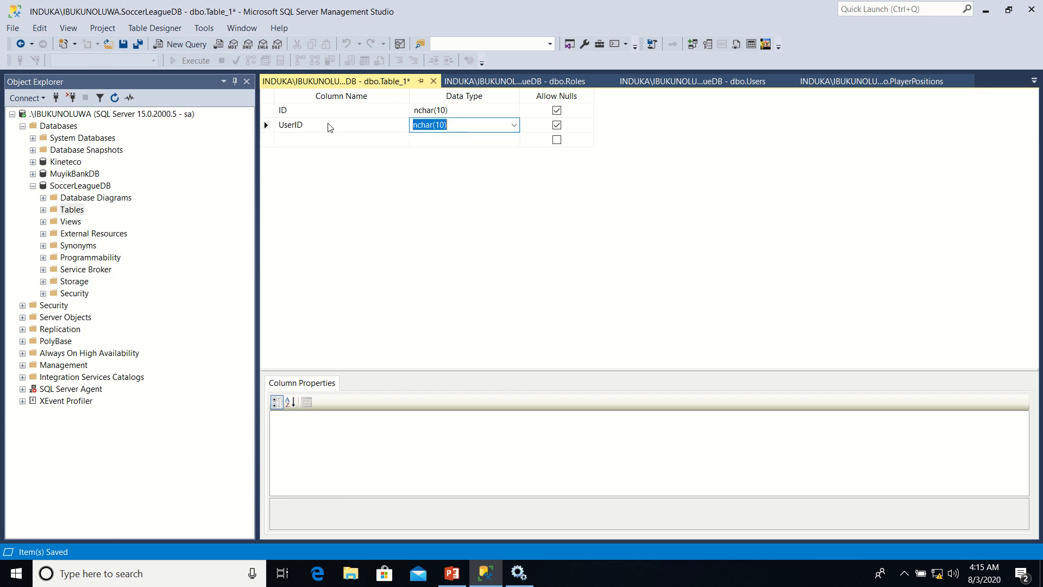
pyautogui.rightClick(305, 141)
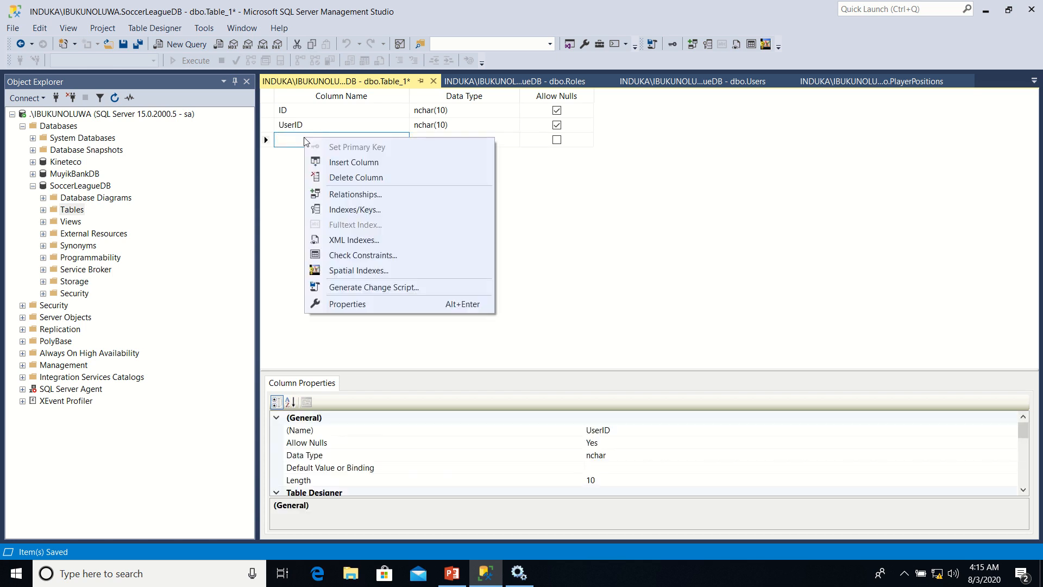
pyautogui.click(299, 140)
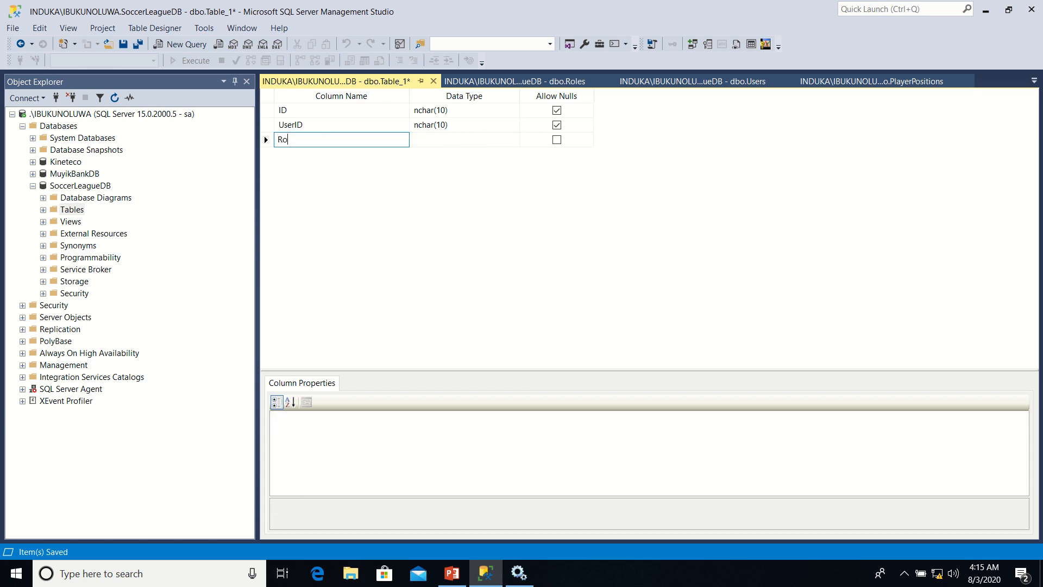
pyautogui.write('D')
pyautogui.press('Tab')
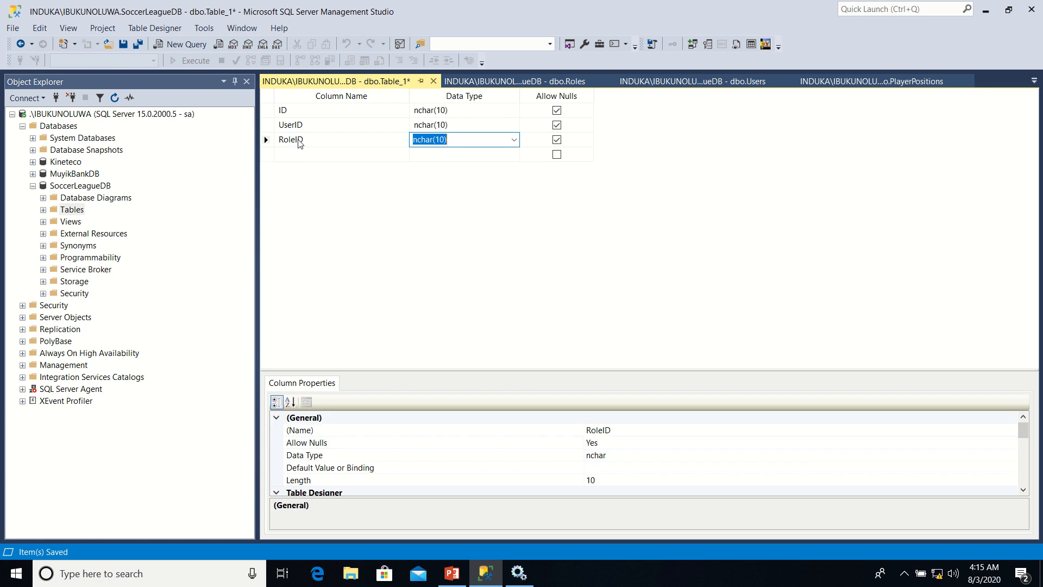
# Set the data type of RoleID, UserID and ID to int
pyautogui.write('int')
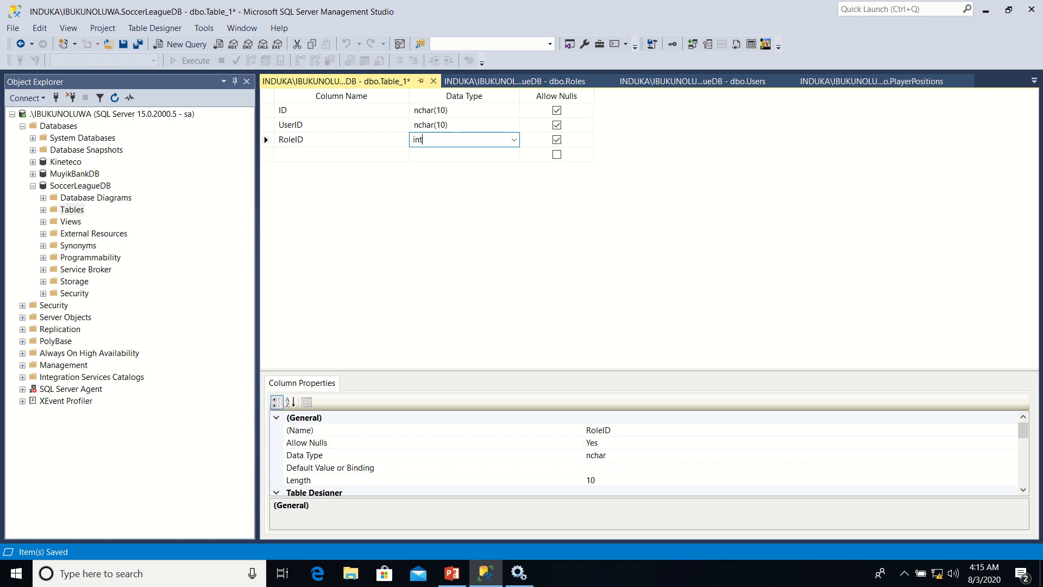
pyautogui.click(413, 125)
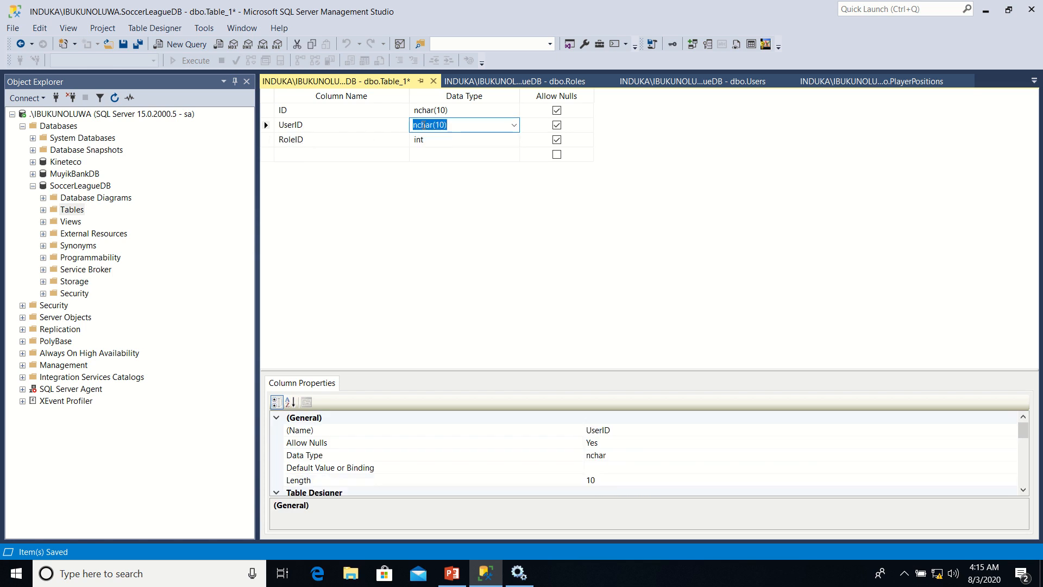
pyautogui.write('int')
pyautogui.click(459, 110)
pyautogui.write('i')
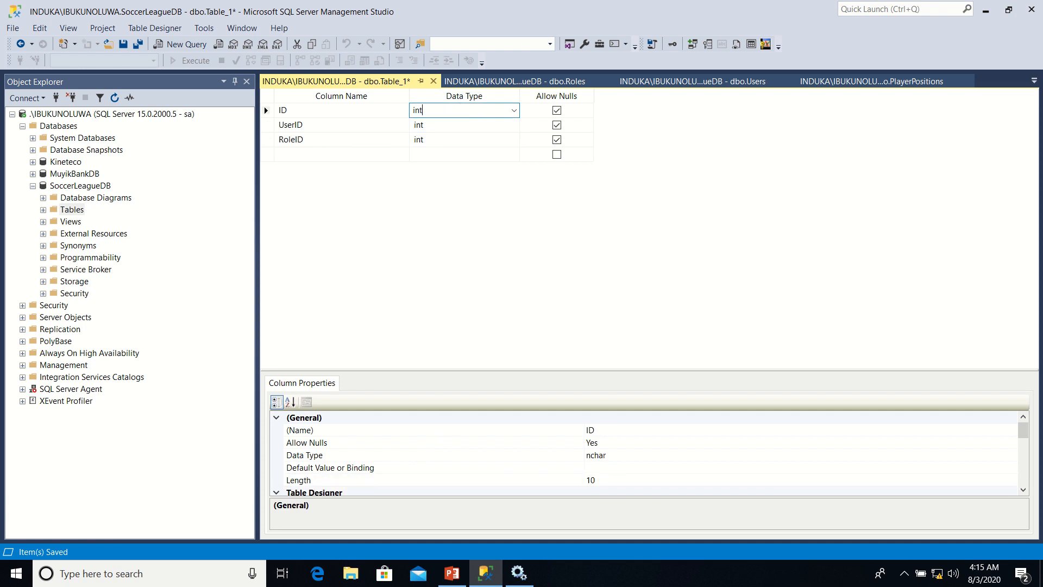
# Disallow nulls for ID, UserID and RoleID and set ID as the primary key
pyautogui.click(557, 111)
pyautogui.click(557, 125)
pyautogui.click(557, 139)
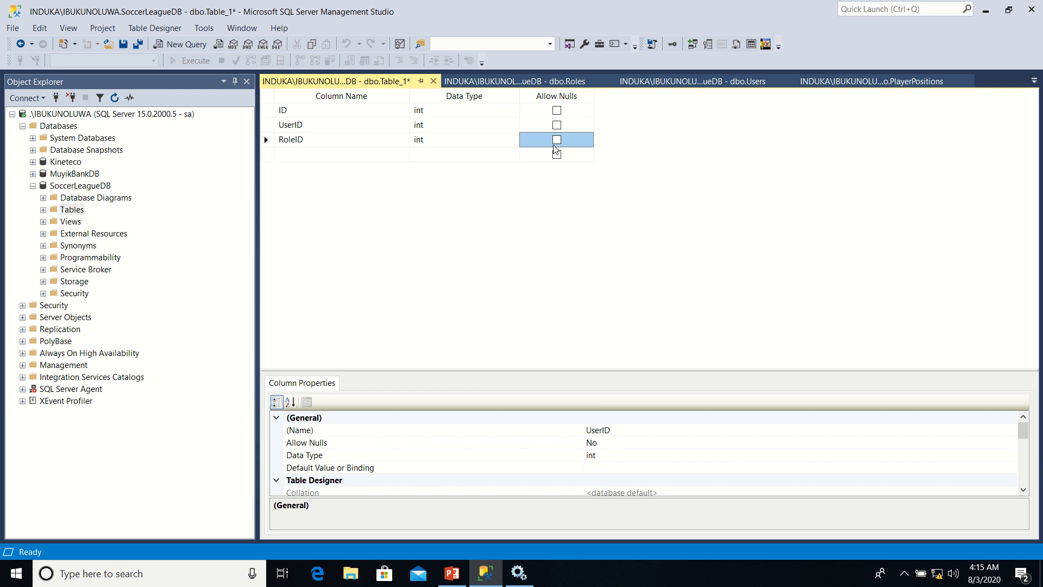
pyautogui.click(266, 111)
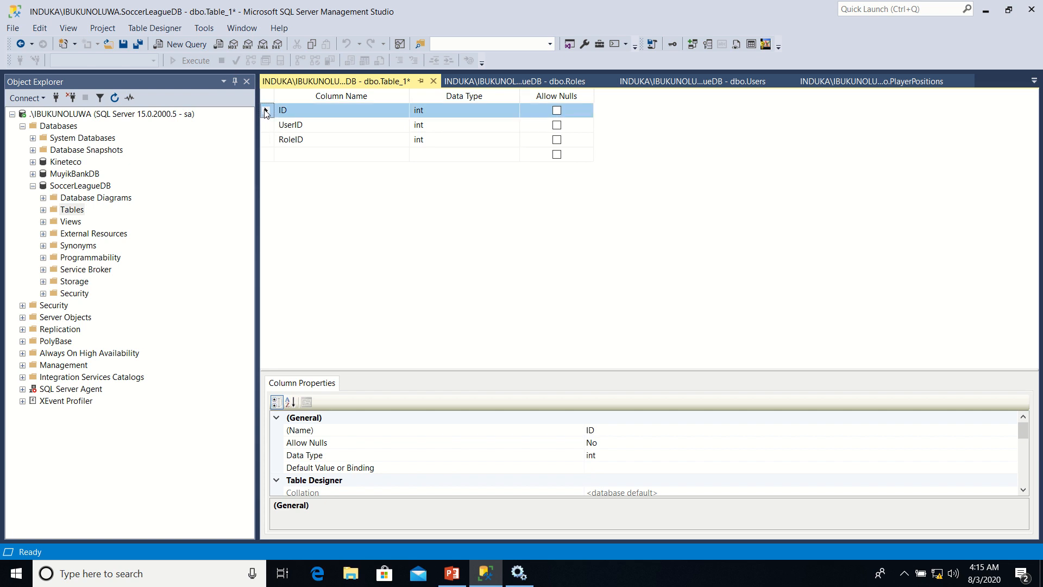
pyautogui.rightClick(267, 112)
pyautogui.click(302, 120)
# Save the new table under the name UsersInRoles
pyautogui.rightClick(358, 85)
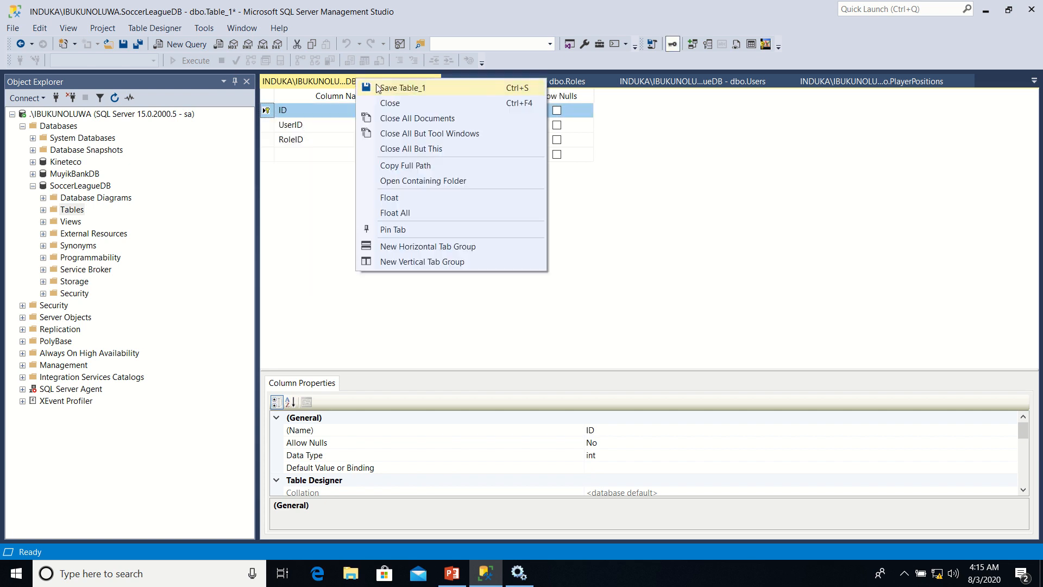
pyautogui.click(388, 88)
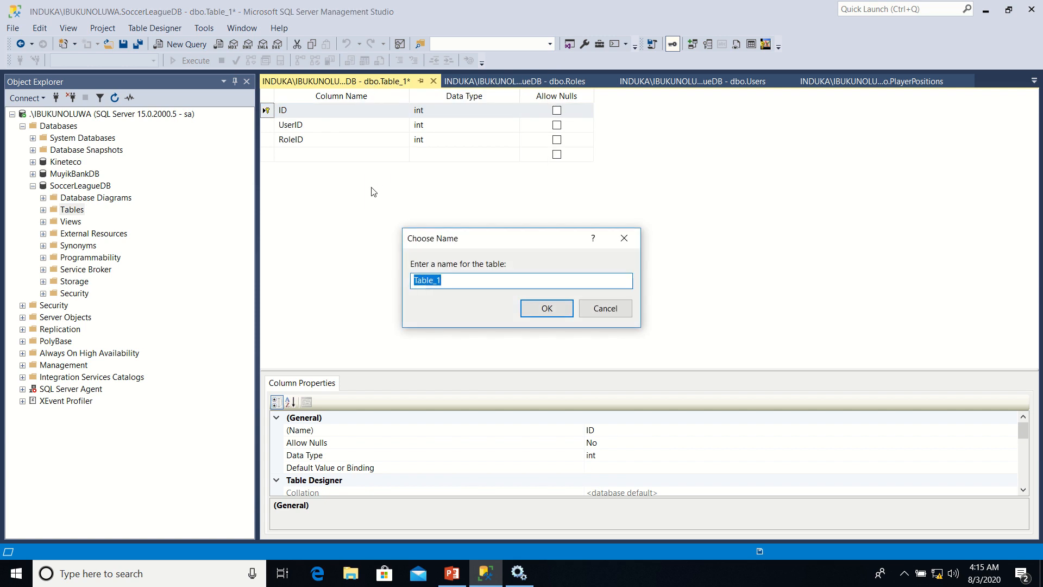
pyautogui.write('UsersInRoles')
pyautogui.click(568, 313)
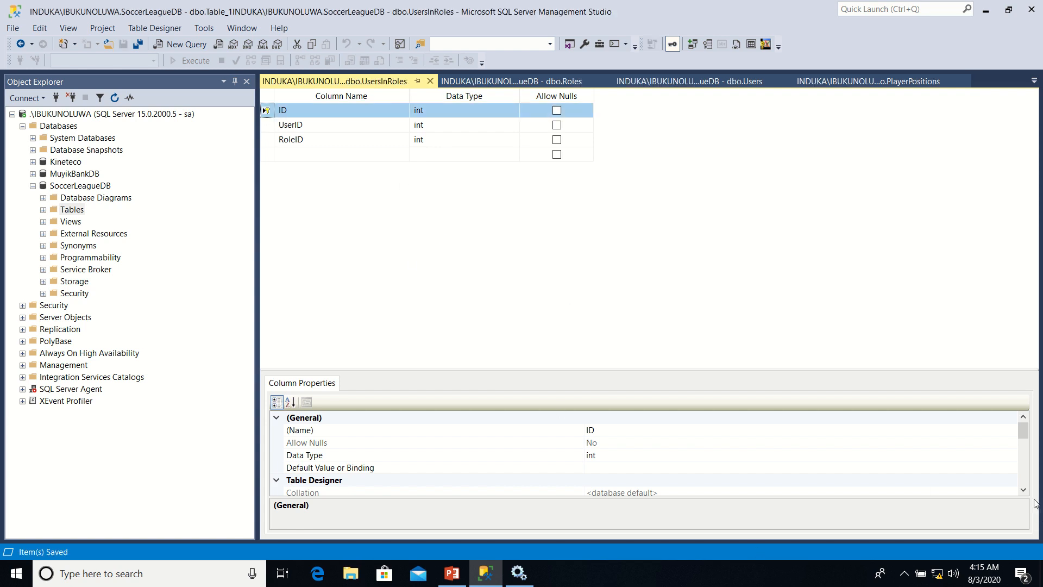
# Enable the identity specification for the ID column of UsersInRoles by setting Is Identity to Yes
pyautogui.moveTo(1023, 432); pyautogui.dragTo(1026, 459)
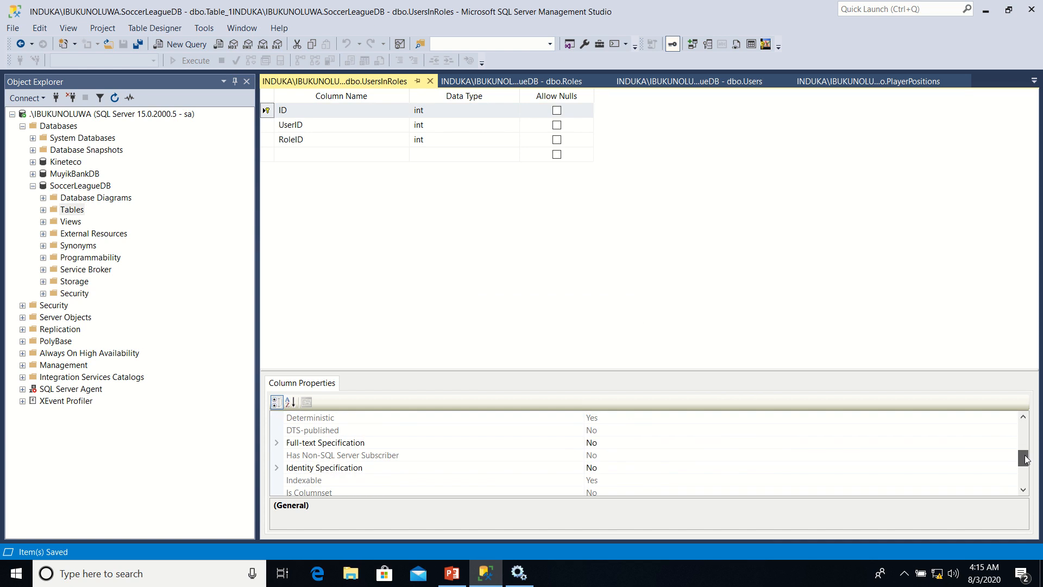
pyautogui.click(277, 468)
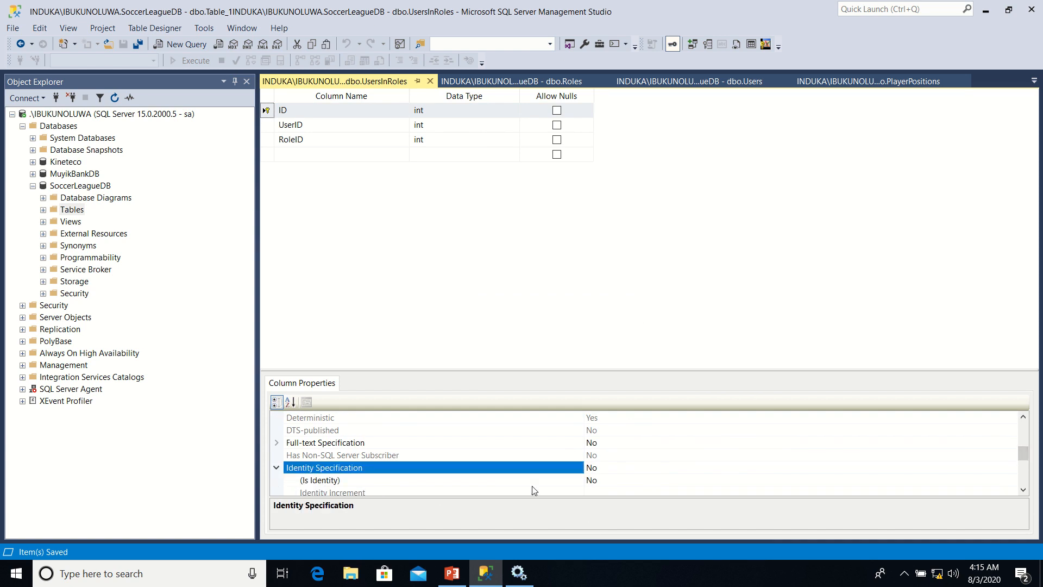
pyautogui.click(683, 481)
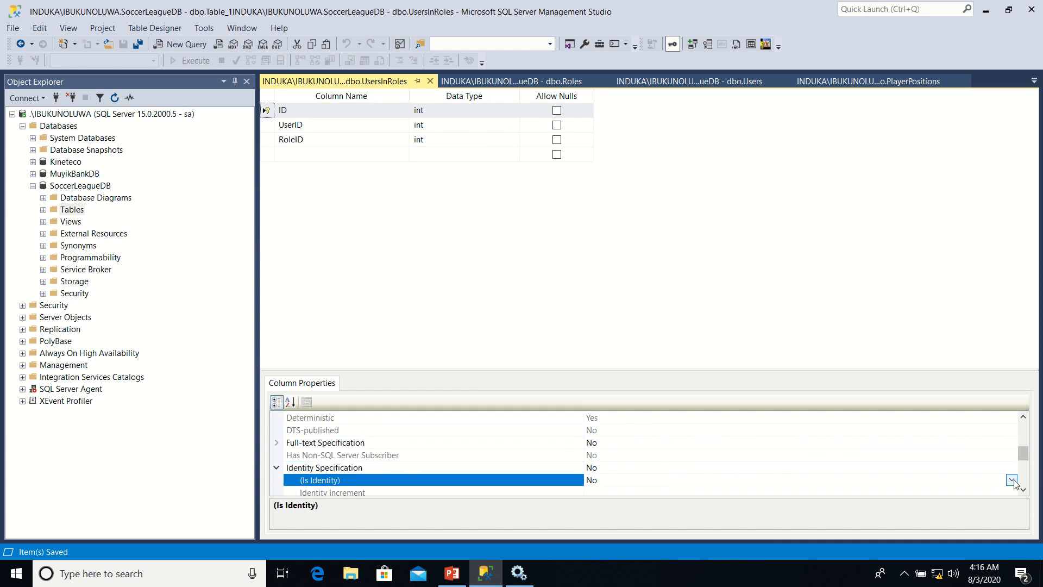
pyautogui.click(1012, 480)
pyautogui.click(977, 494)
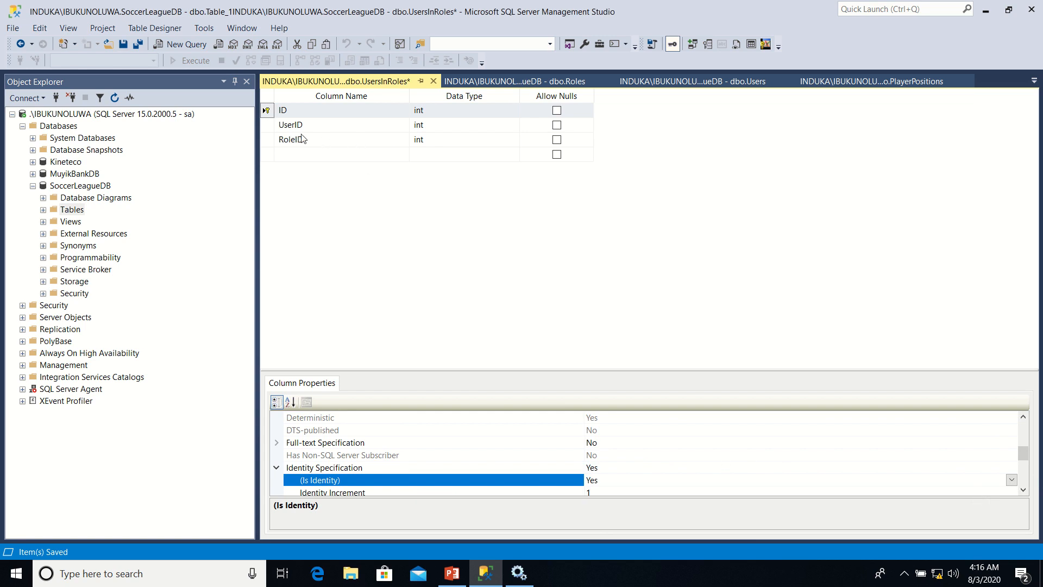
pyautogui.click(267, 125)
pyautogui.rightClick(267, 129)
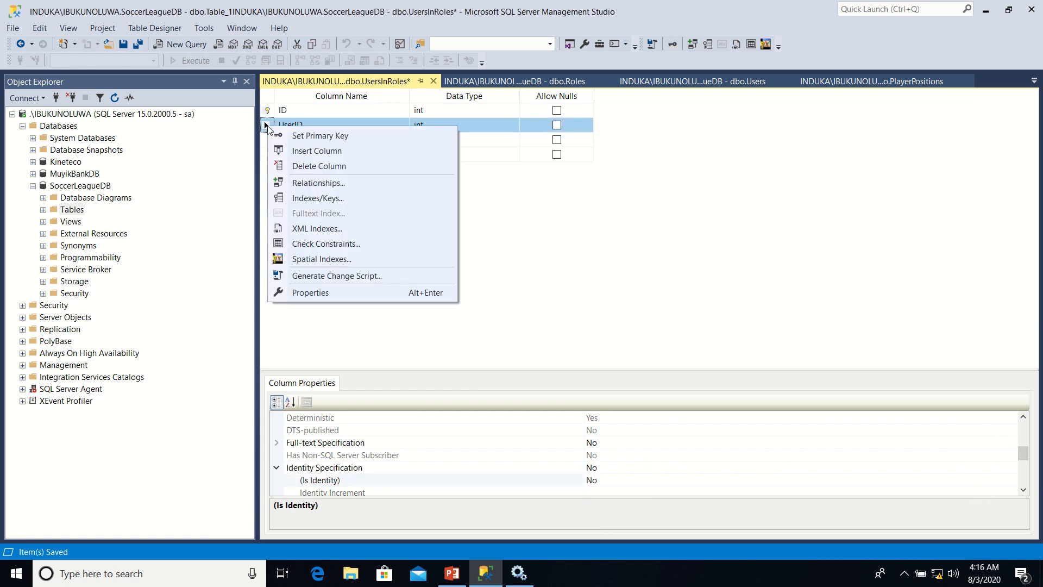
pyautogui.click(318, 184)
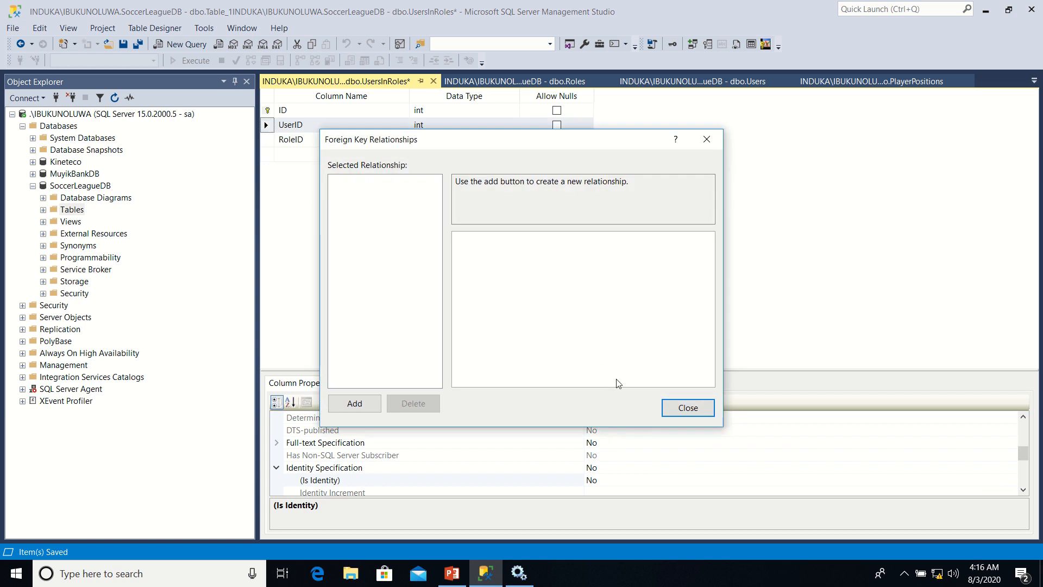
pyautogui.click(668, 408)
# Add a foreign key relationship to UsersInRoles with Users as its primary key table
pyautogui.rightClick(266, 130)
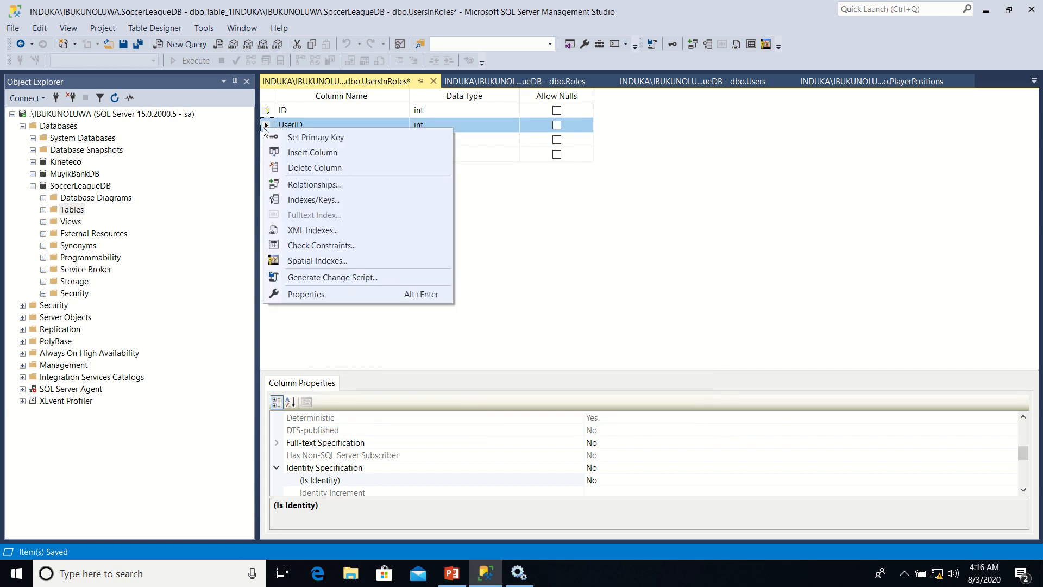
pyautogui.click(314, 185)
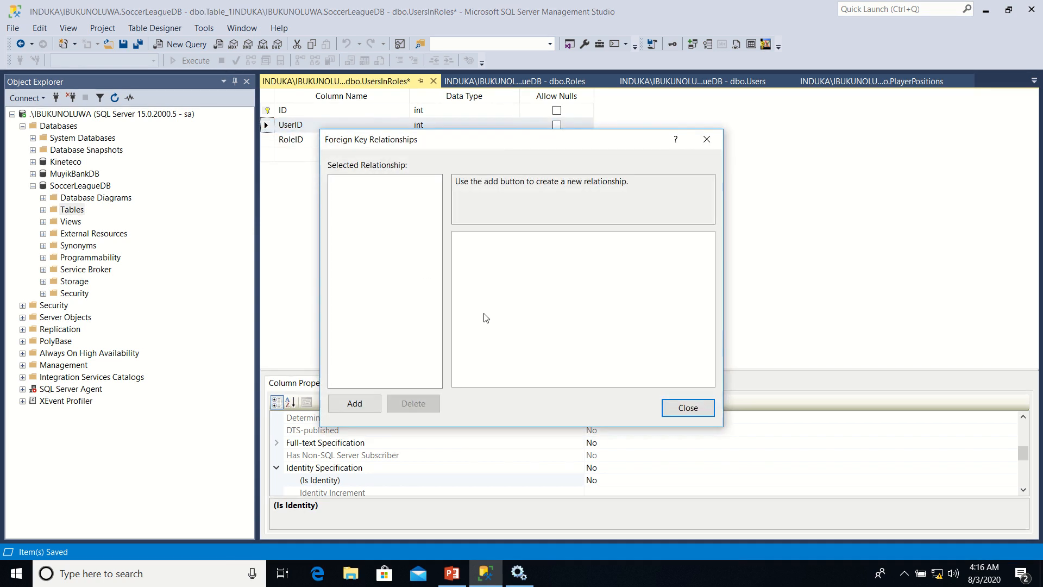
pyautogui.click(363, 404)
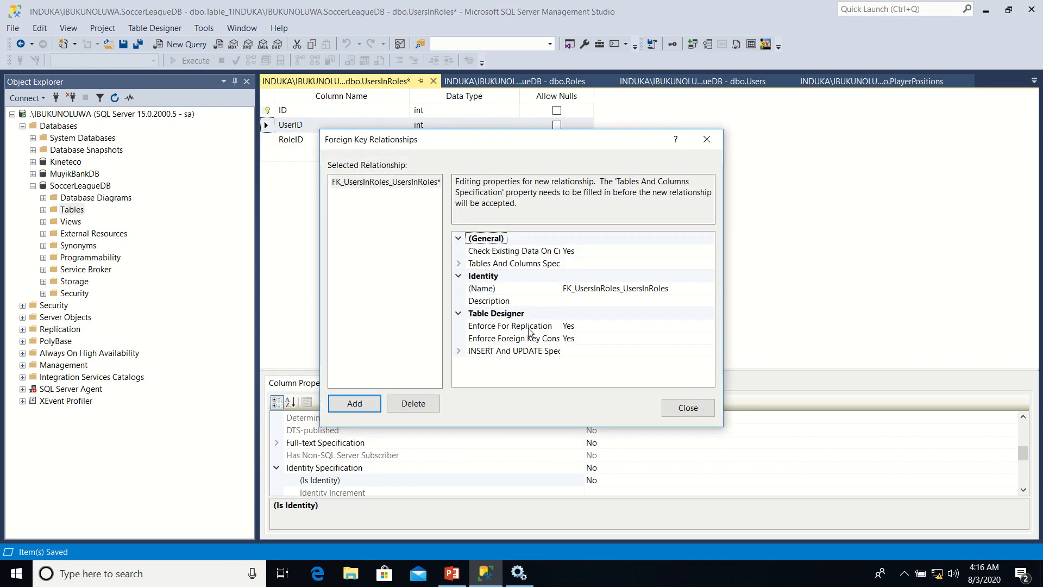
pyautogui.click(586, 262)
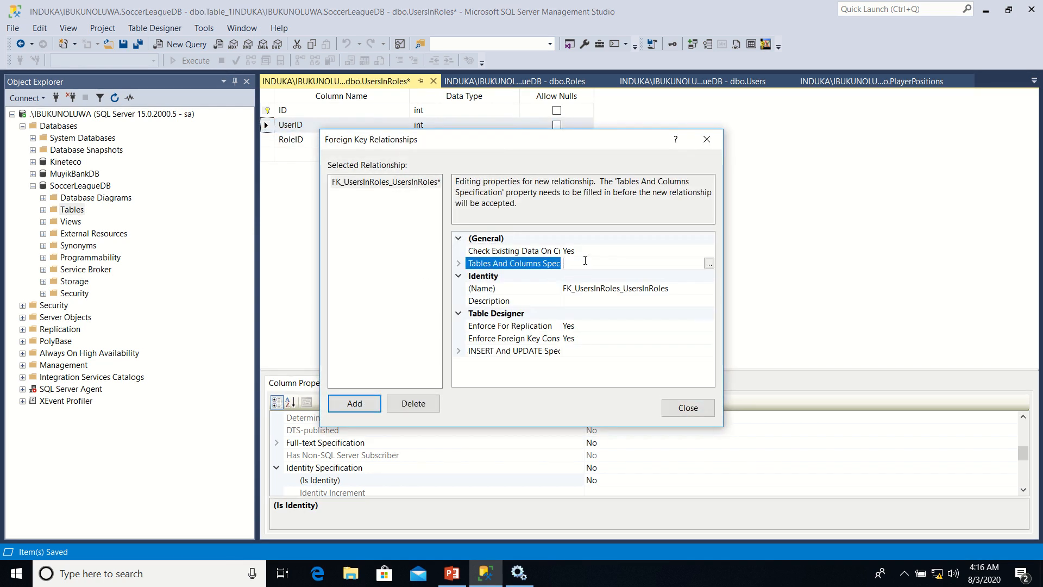
pyautogui.click(710, 263)
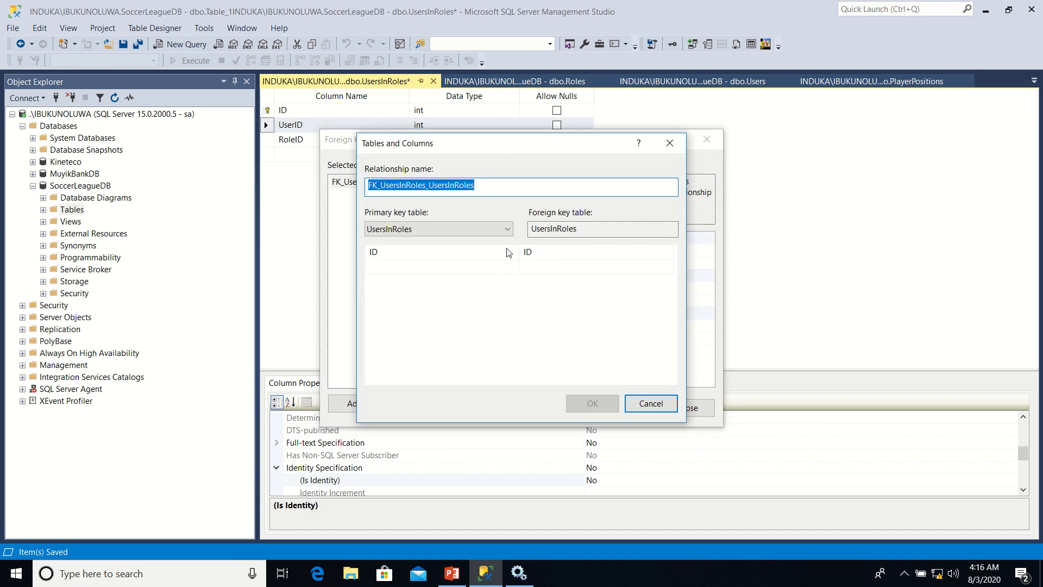
pyautogui.click(509, 233)
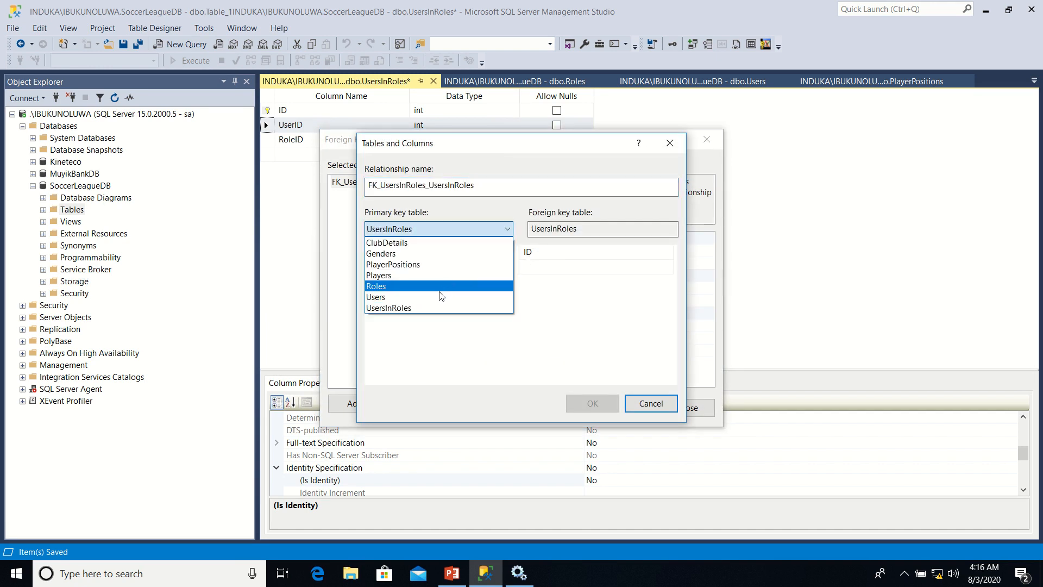
pyautogui.click(439, 296)
# Map UserID of the Users table to UserID of UsersInRoles in the relationship and accept the mapping
pyautogui.click(511, 250)
pyautogui.click(513, 251)
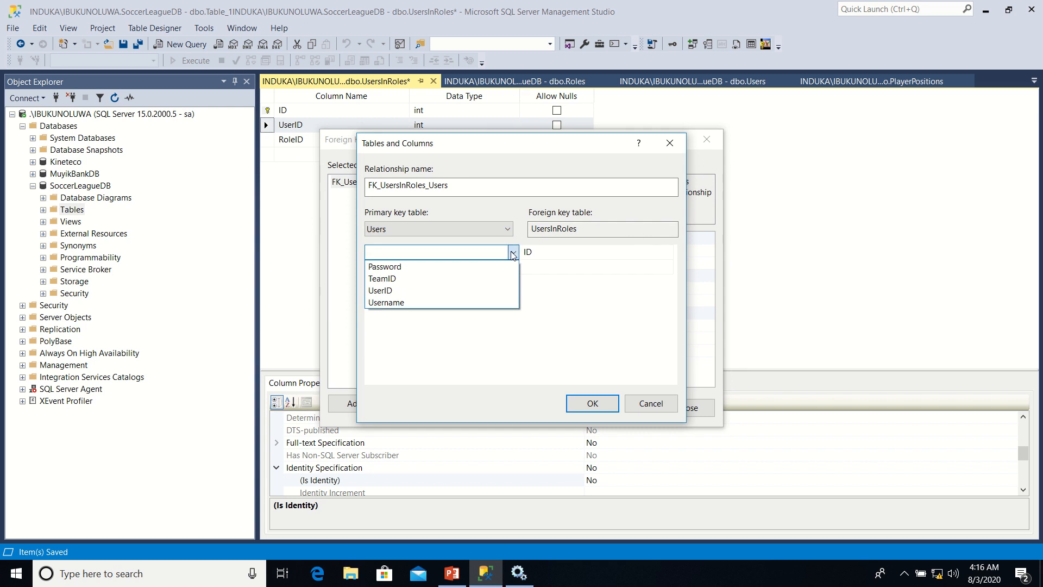
pyautogui.click(459, 291)
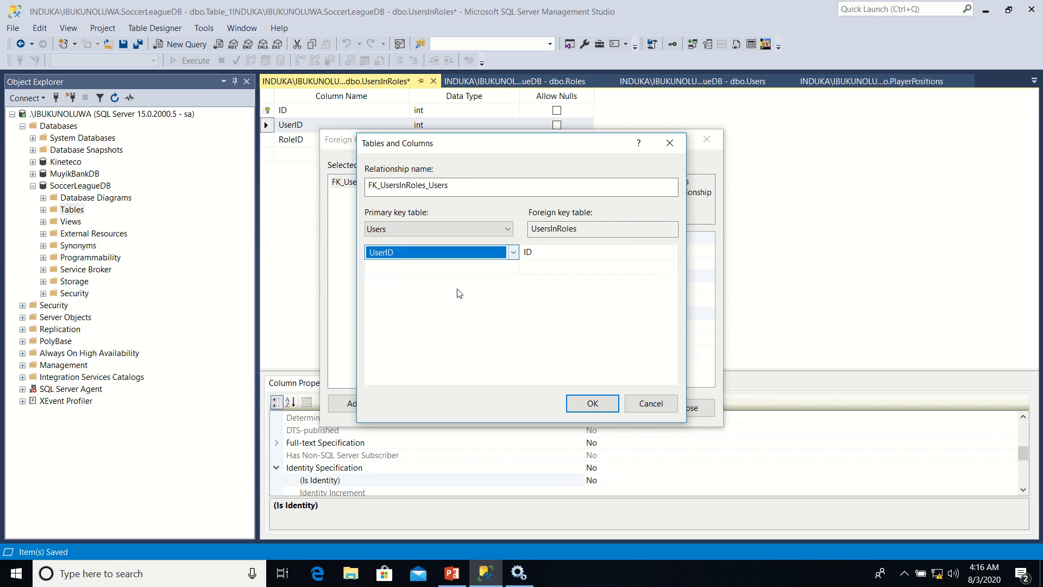
pyautogui.click(587, 252)
pyautogui.click(588, 252)
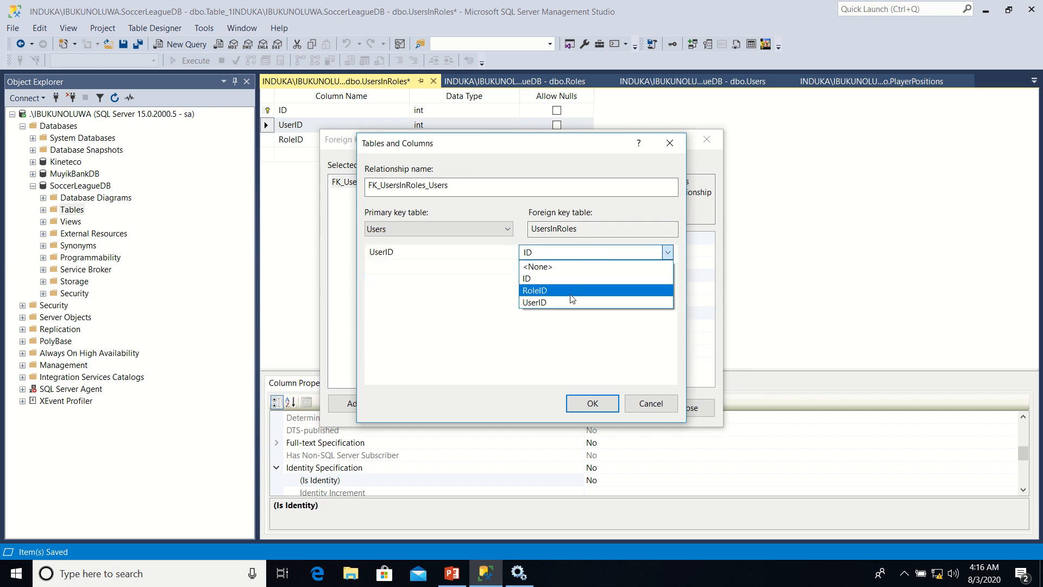
pyautogui.click(562, 307)
pyautogui.click(589, 402)
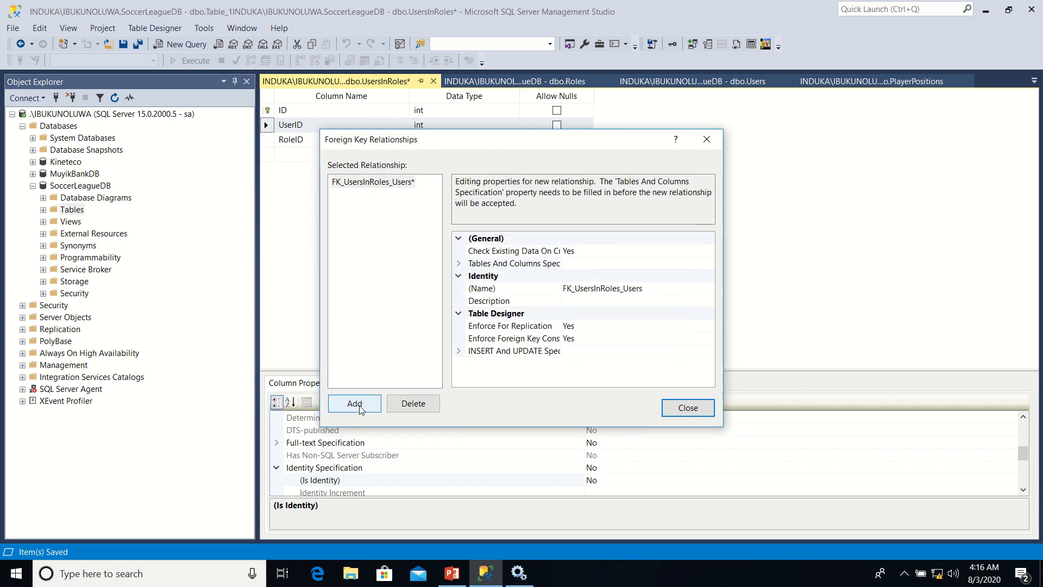
# Add a second foreign key relationship to UsersInRoles with Roles as its primary key table
pyautogui.click(356, 403)
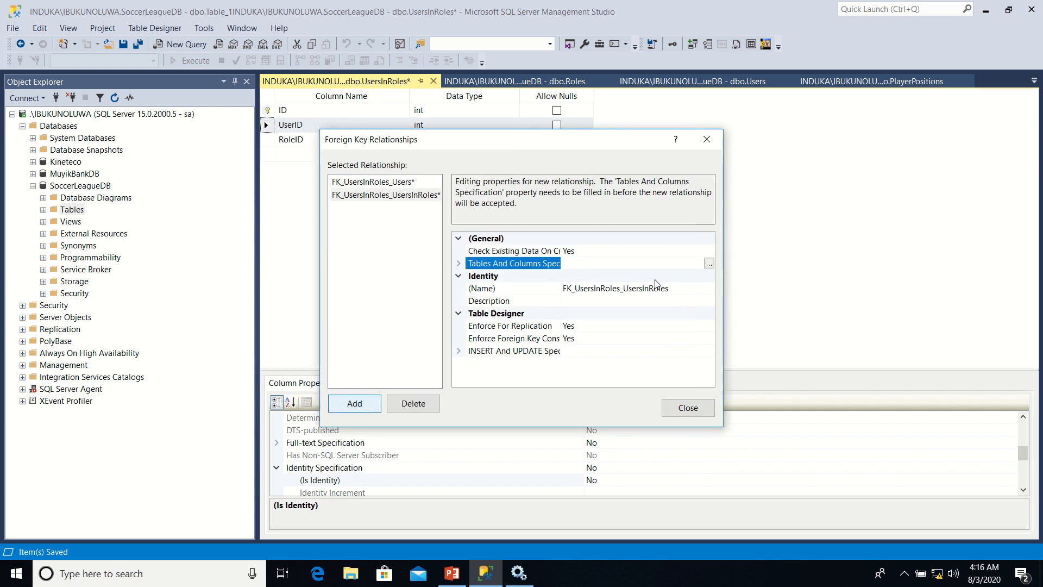
pyautogui.click(710, 266)
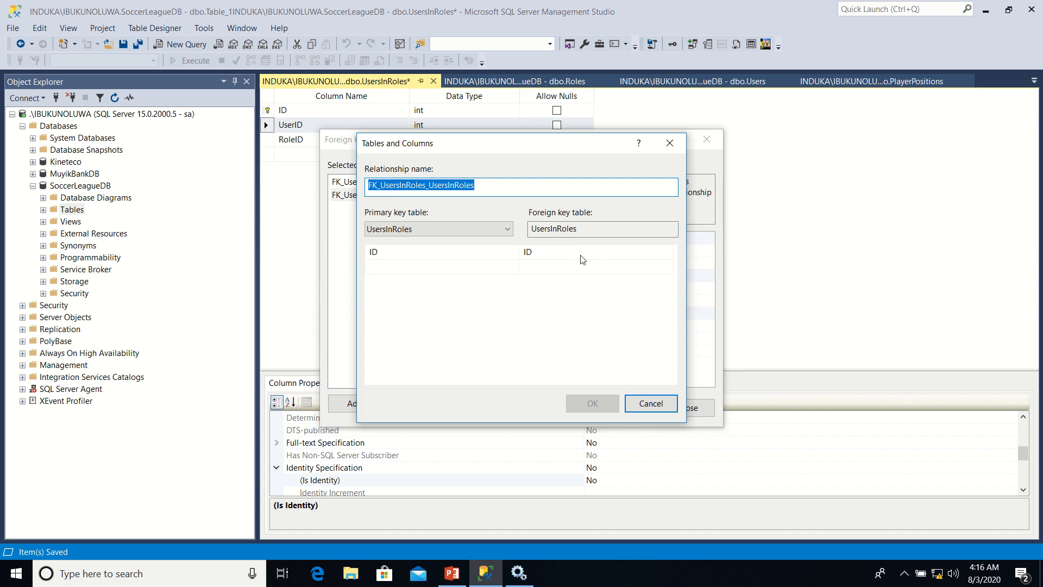
pyautogui.click(508, 229)
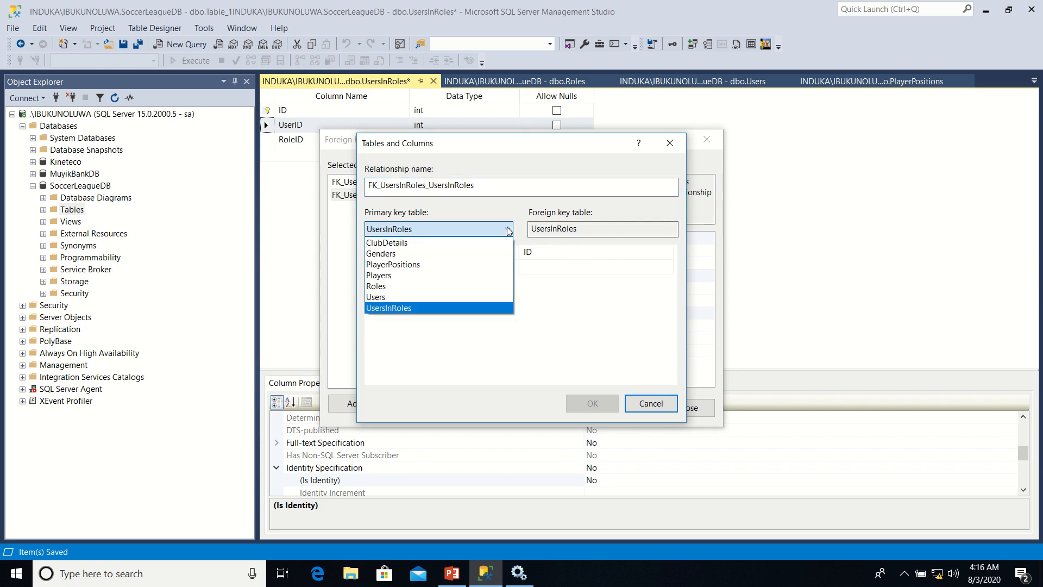
pyautogui.click(443, 287)
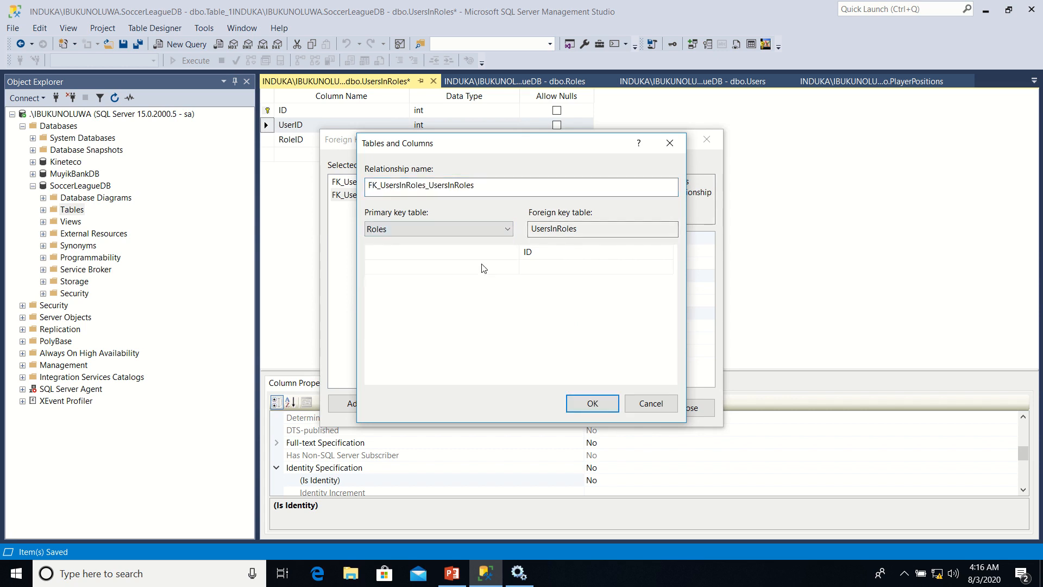
# Map RoleID of the Roles table to RoleID of UsersInRoles and finish editing the relationships
pyautogui.click(515, 255)
pyautogui.click(513, 253)
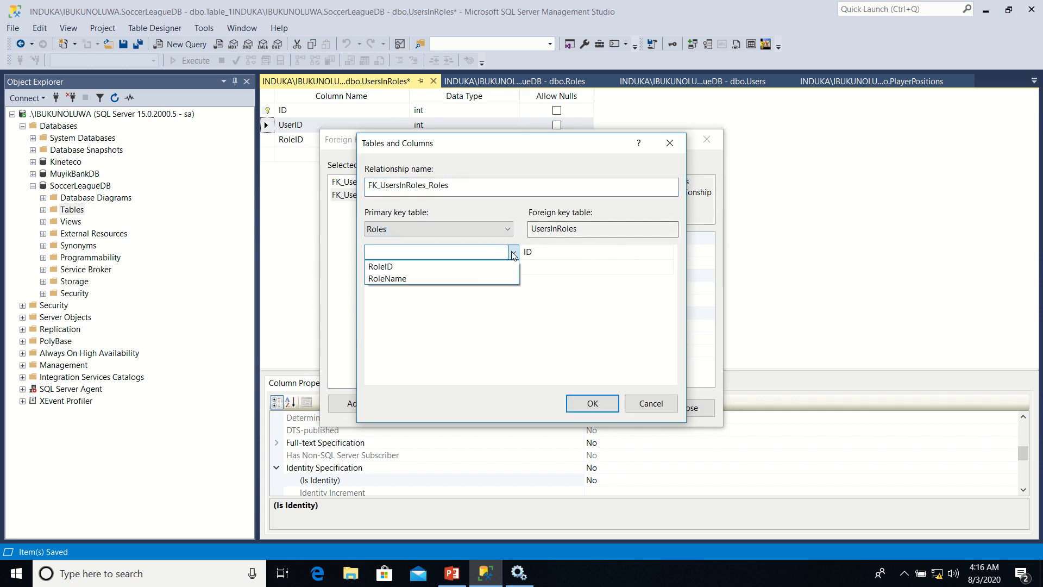
pyautogui.click(472, 269)
pyautogui.click(586, 254)
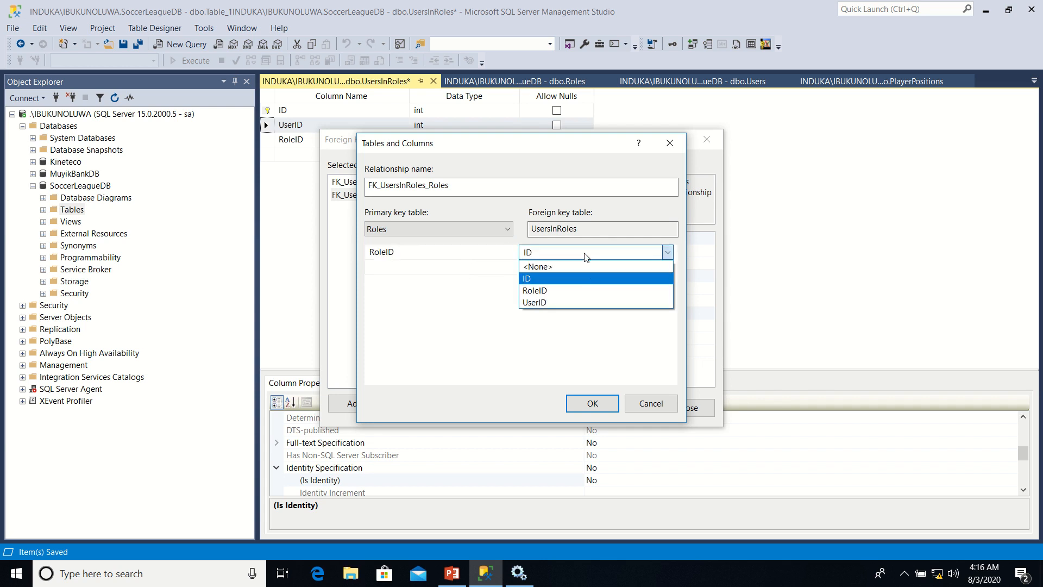
pyautogui.click(574, 291)
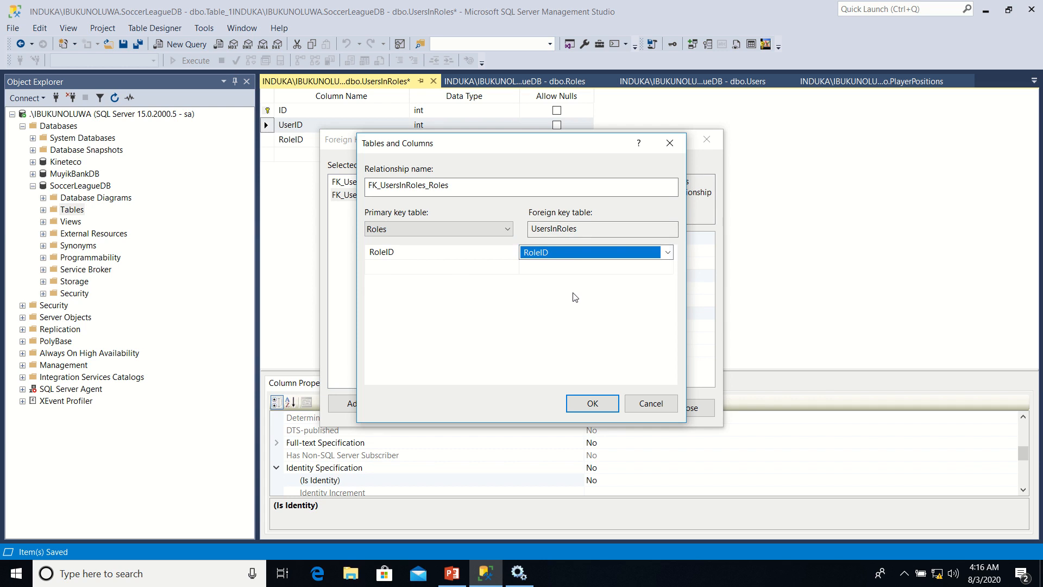
pyautogui.click(573, 402)
pyautogui.click(686, 408)
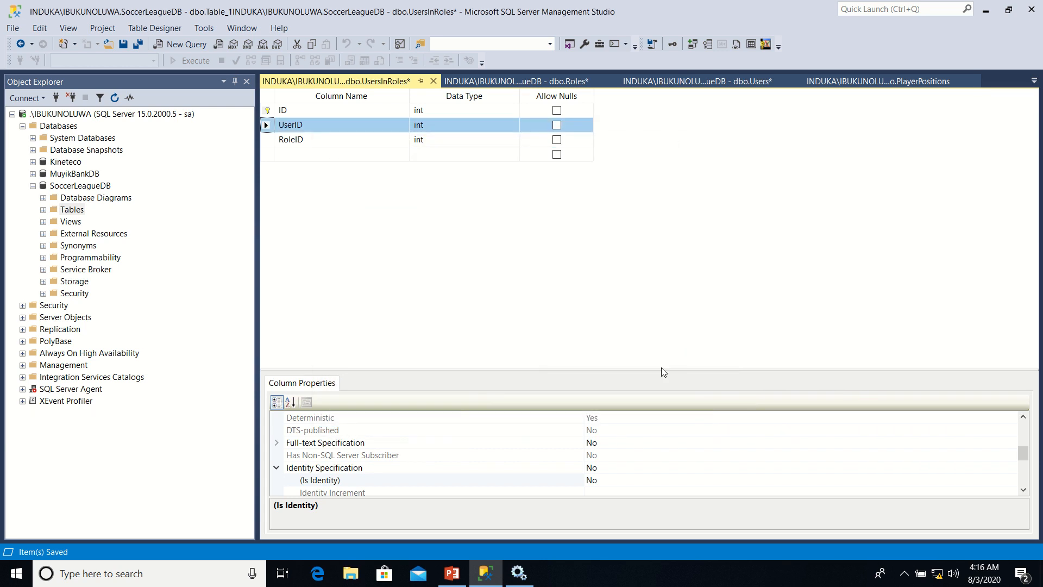
# Save UsersInRoles together with the affected Roles and Users tables
pyautogui.rightClick(395, 82)
pyautogui.click(433, 91)
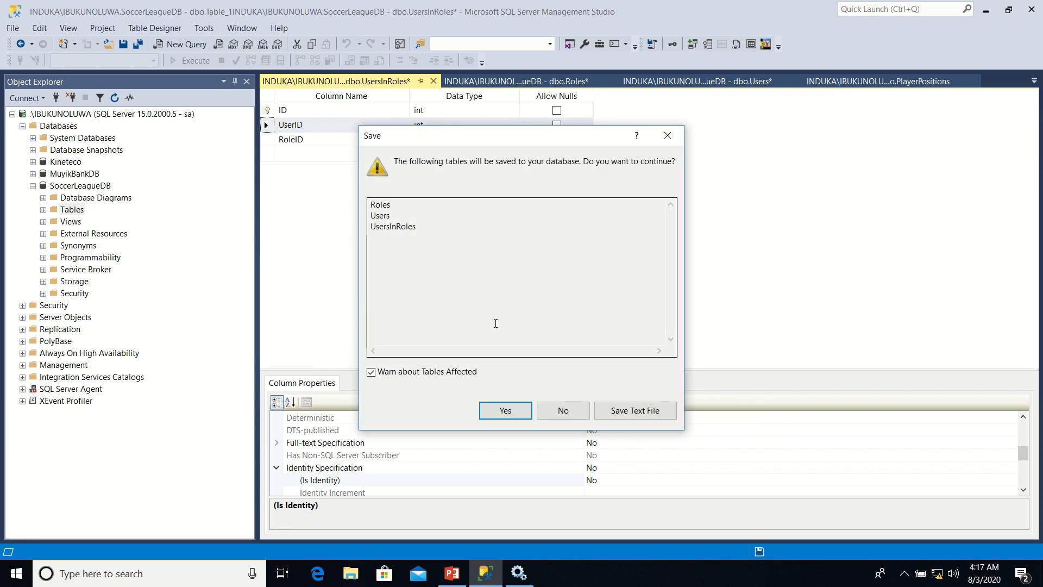
pyautogui.click(500, 413)
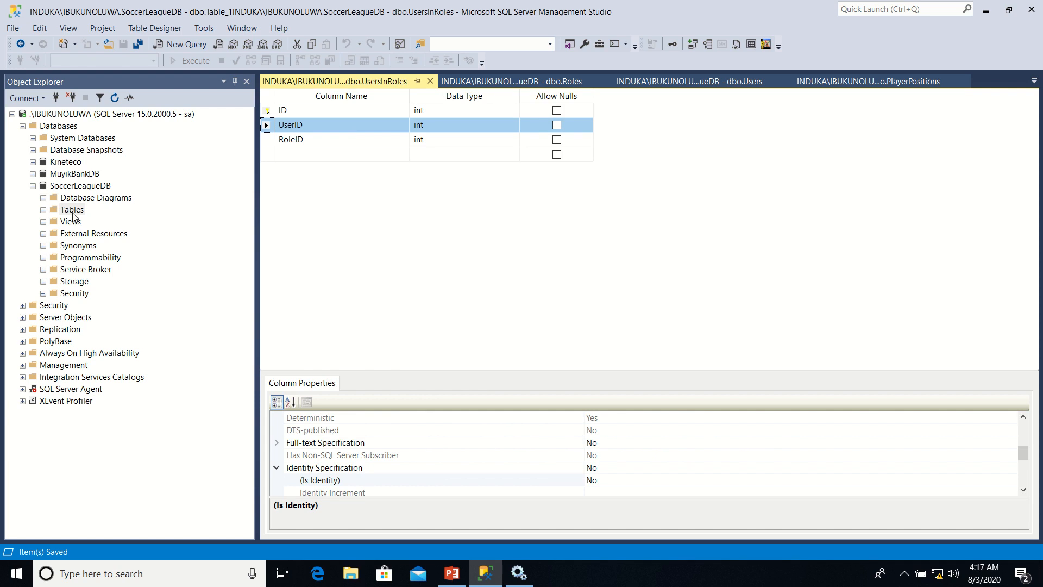
# Expand the tables of SoccerLeagueDB and go through them from ClubDetails to UsersInRoles
pyautogui.doubleClick(52, 211)
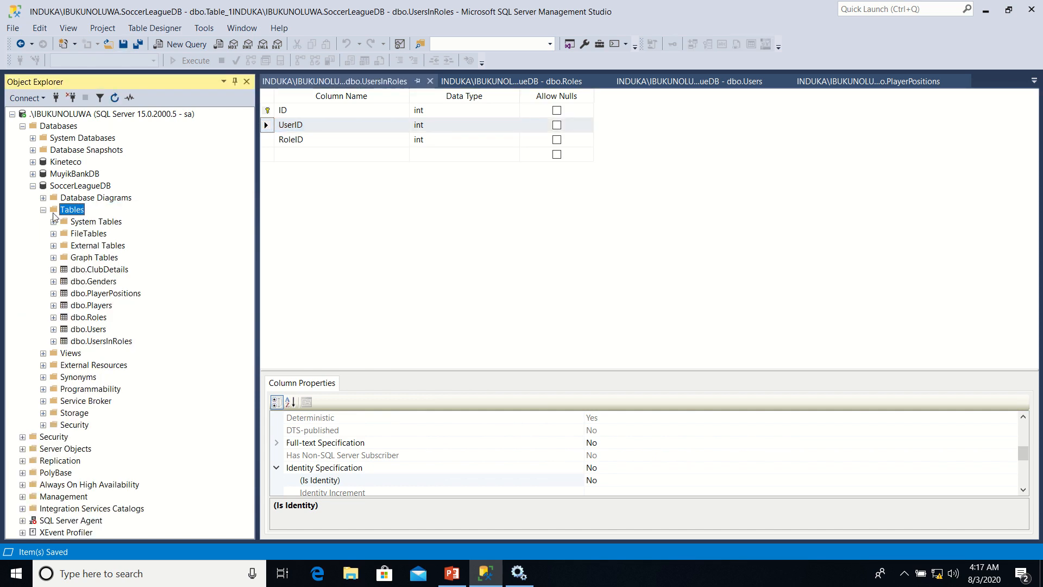
pyautogui.click(99, 271)
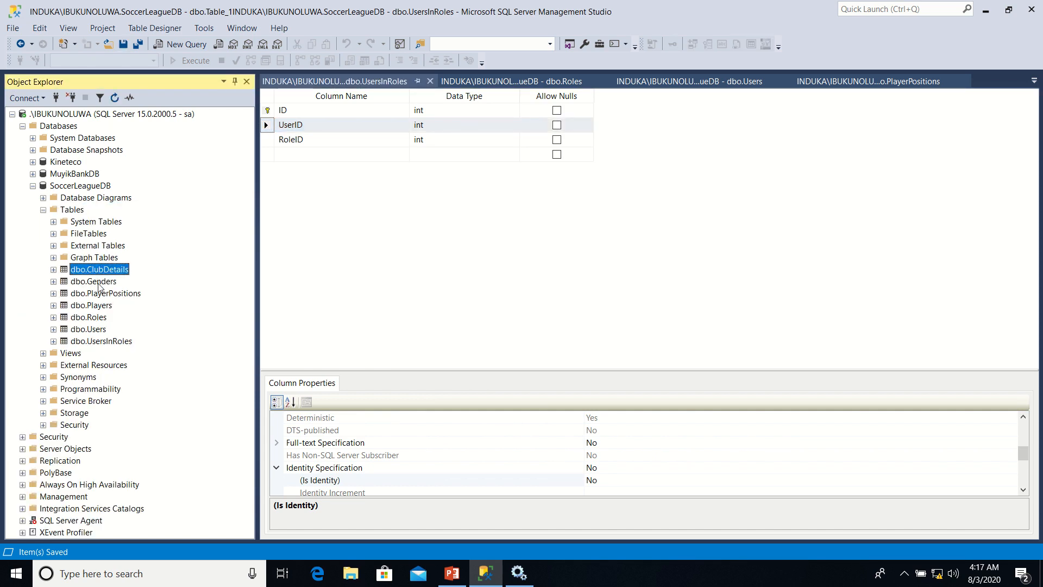
pyautogui.click(99, 283)
pyautogui.click(100, 295)
pyautogui.click(97, 306)
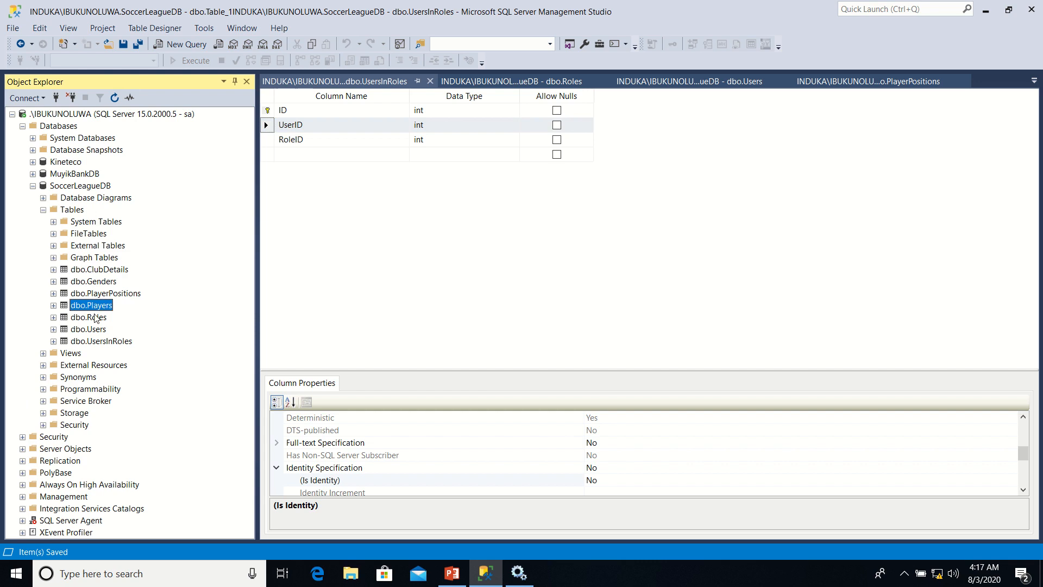
pyautogui.click(95, 318)
pyautogui.click(94, 328)
pyautogui.click(97, 343)
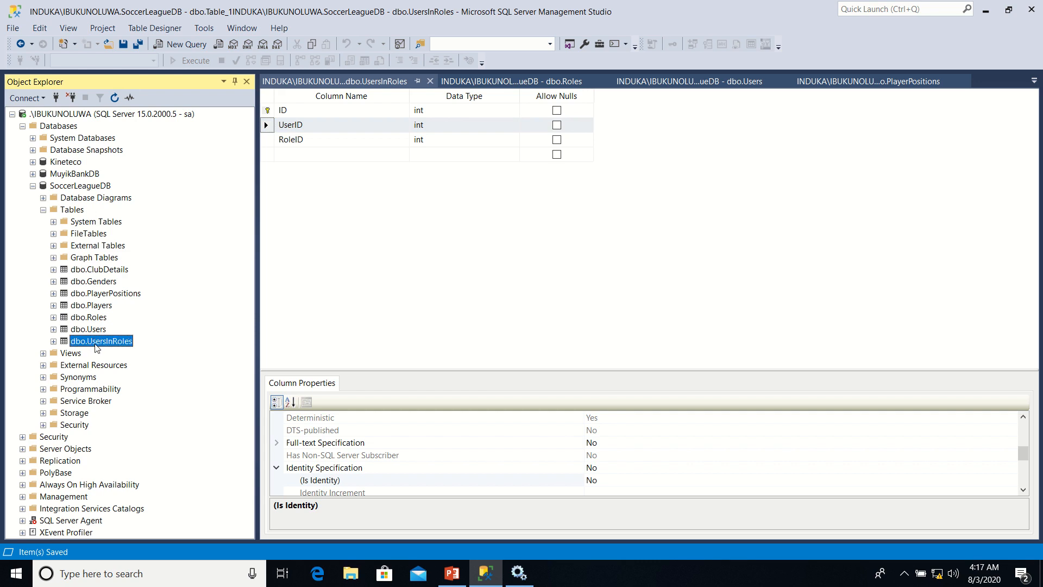
pyautogui.click(71, 212)
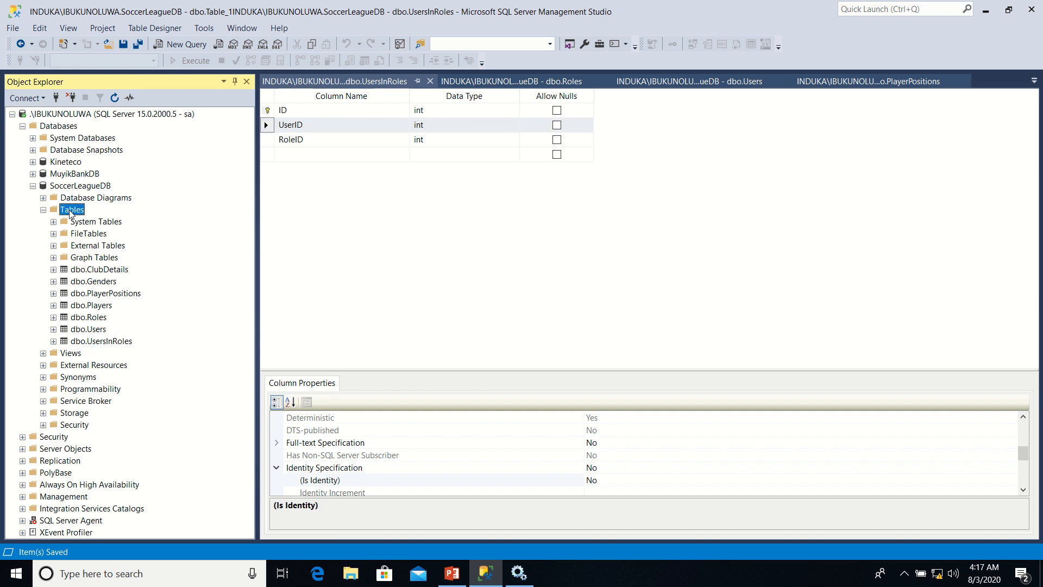
# Create a new table in SoccerLeagueDB and add a TransferID column of type int
pyautogui.rightClick(70, 212)
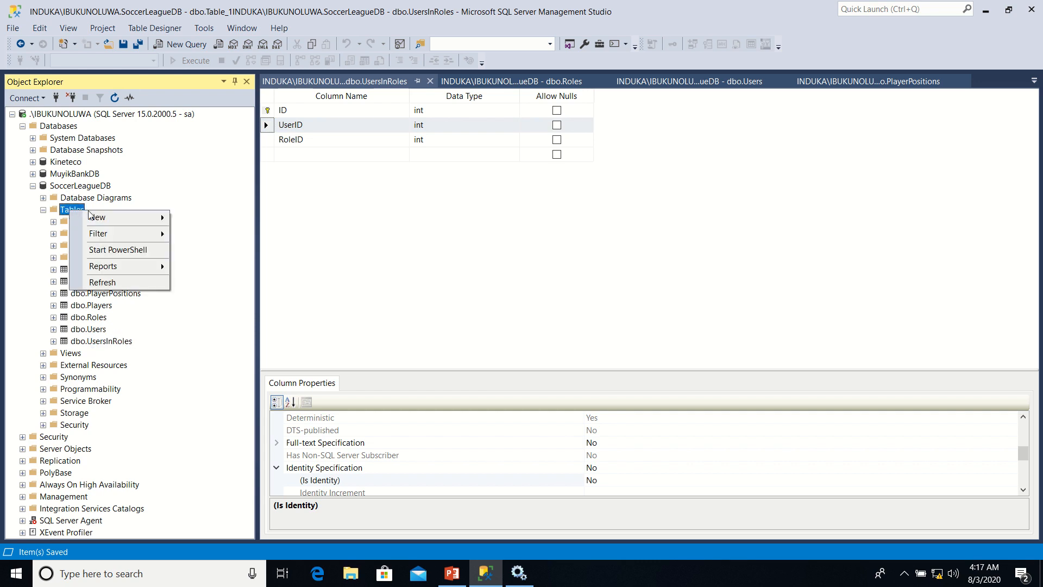
pyautogui.moveTo(116, 218)
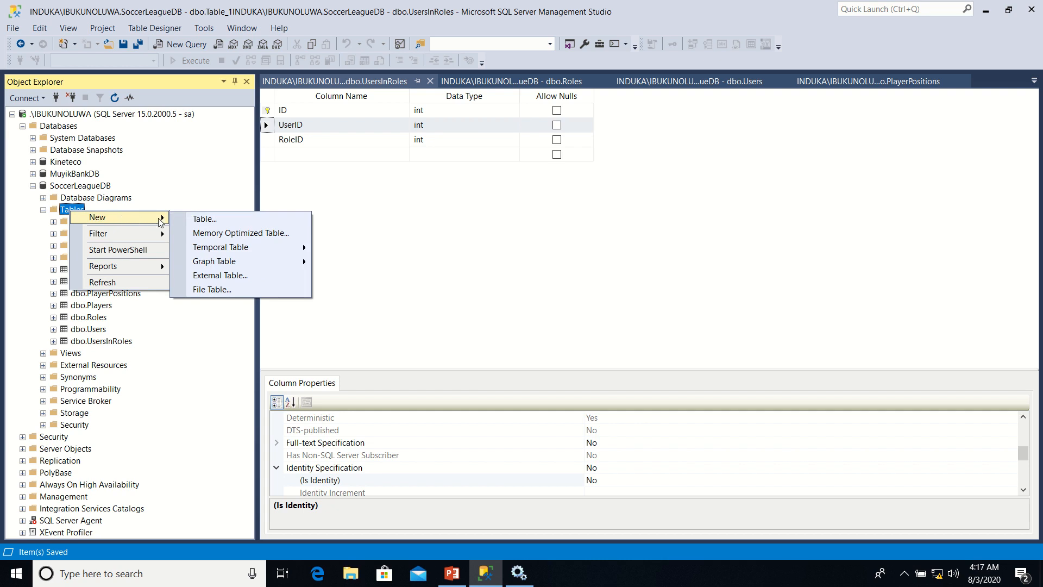
pyautogui.click(199, 220)
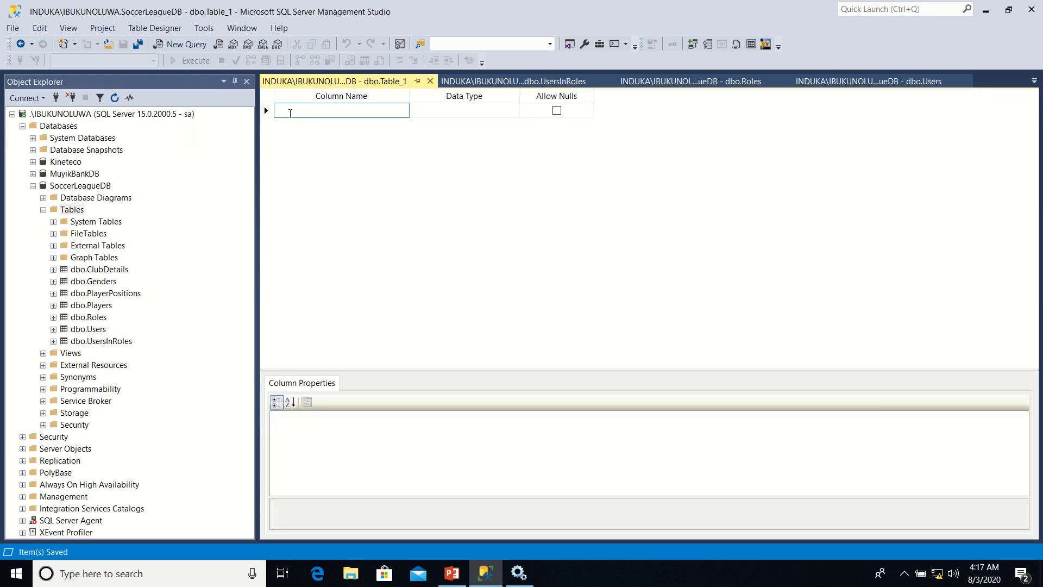
pyautogui.write('Transfer')
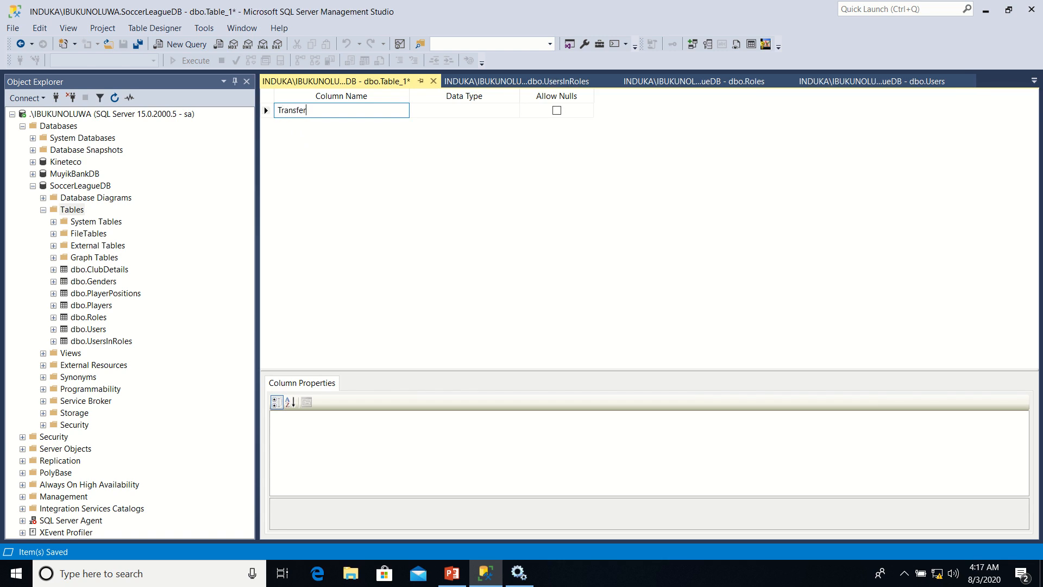
pyautogui.write('ID')
pyautogui.press('Tab')
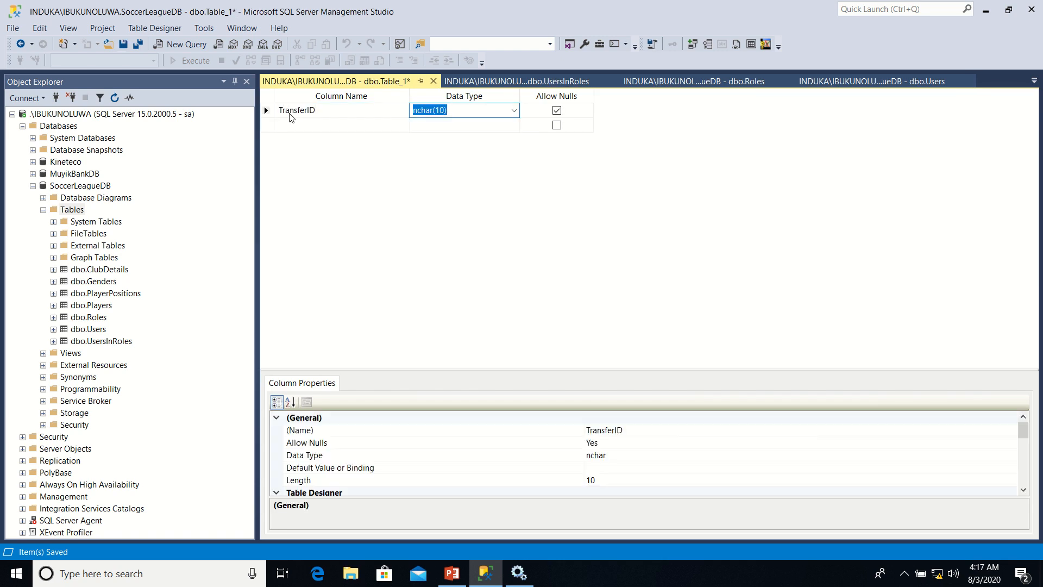
pyautogui.write('int')
# Add a PlayerID column of type int below TransferID
pyautogui.click(295, 124)
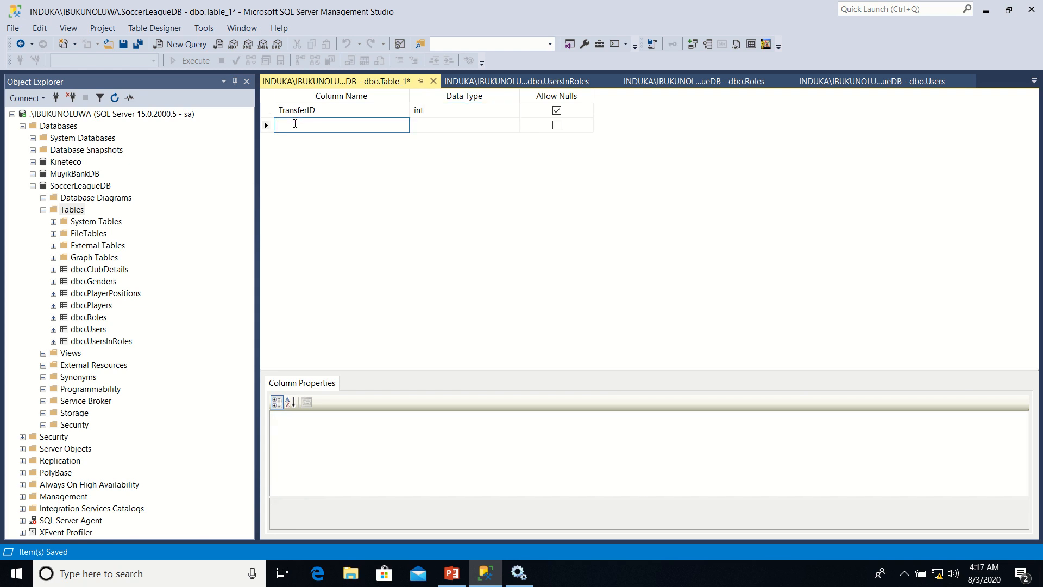
pyautogui.write('PlayerID')
pyautogui.press('Tab')
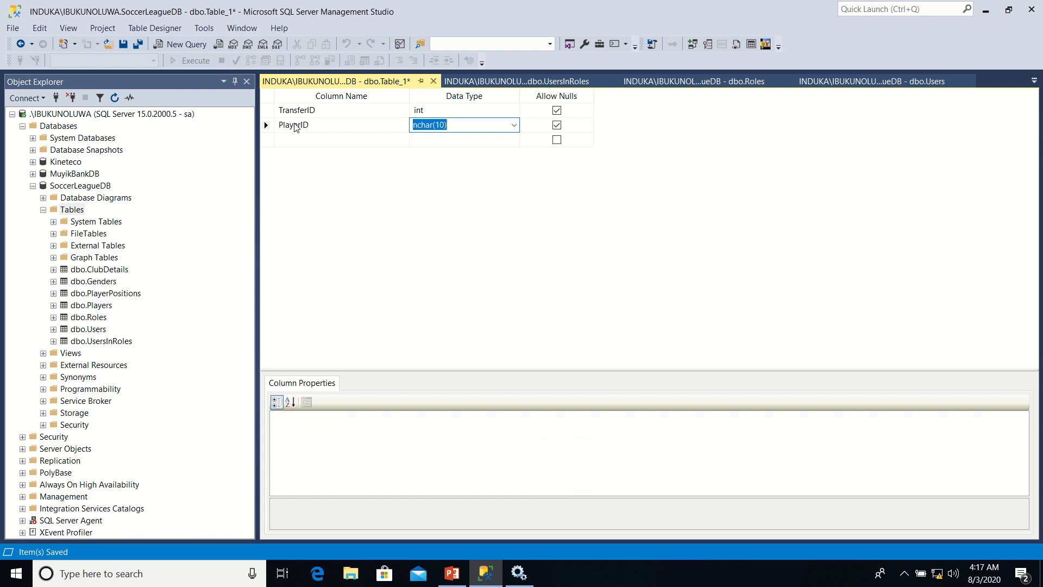
pyautogui.write('int')
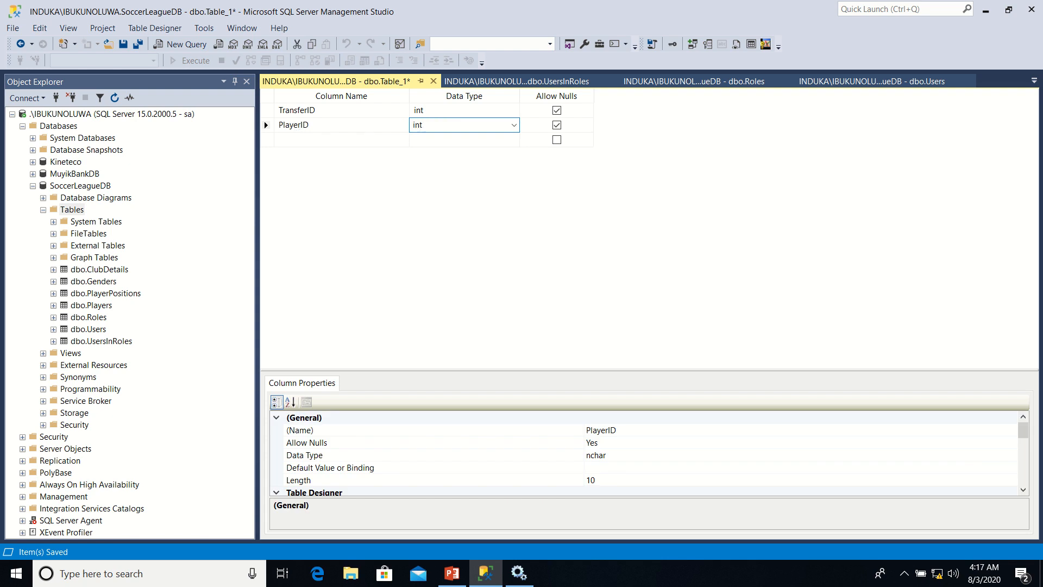
# Add an OriginatingClubID column of type int to the new table
pyautogui.click(293, 143)
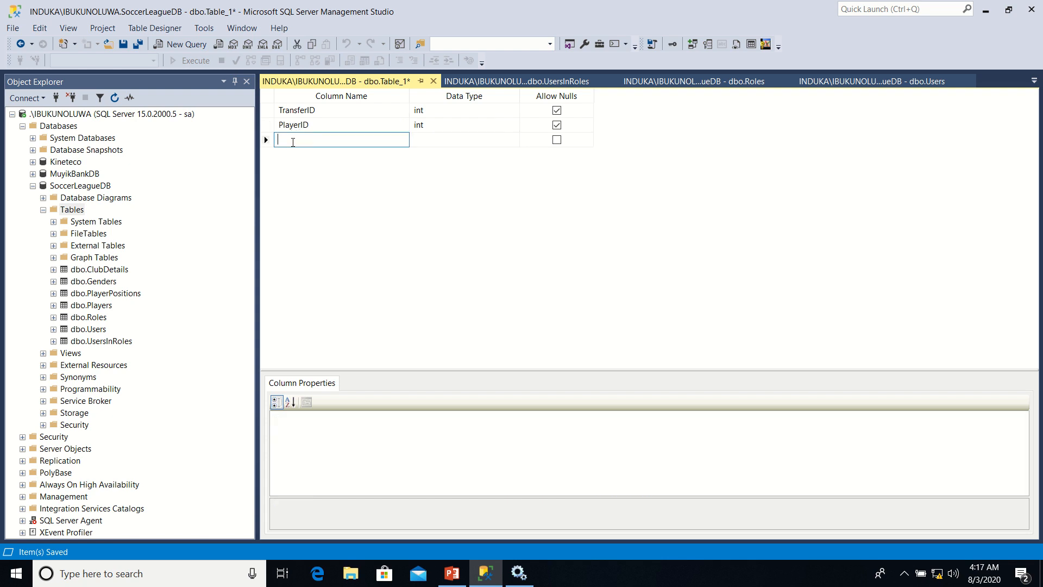
pyautogui.write('OriginatingClubID')
pyautogui.press('Tab')
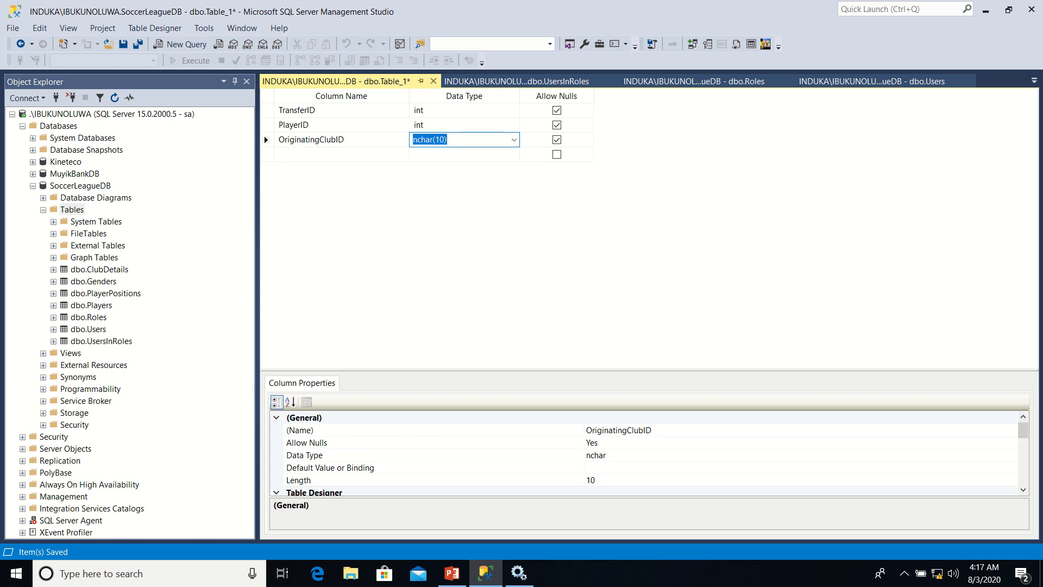
pyautogui.write('int')
# Add a DestinationClubID column of type int to the new table
pyautogui.click(305, 154)
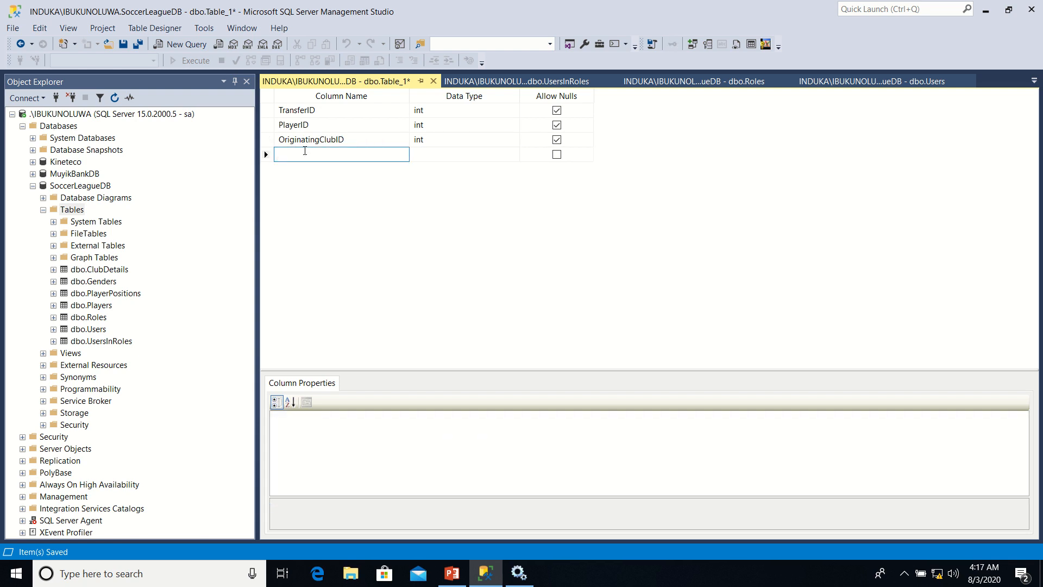
pyautogui.write('DestinationClubID')
pyautogui.press('Tab')
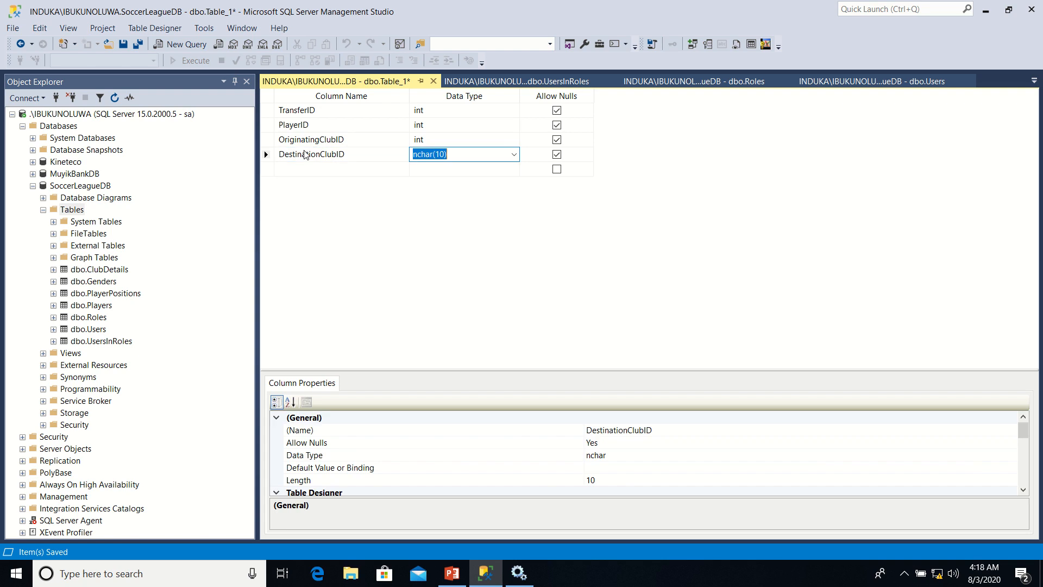
pyautogui.write('in')
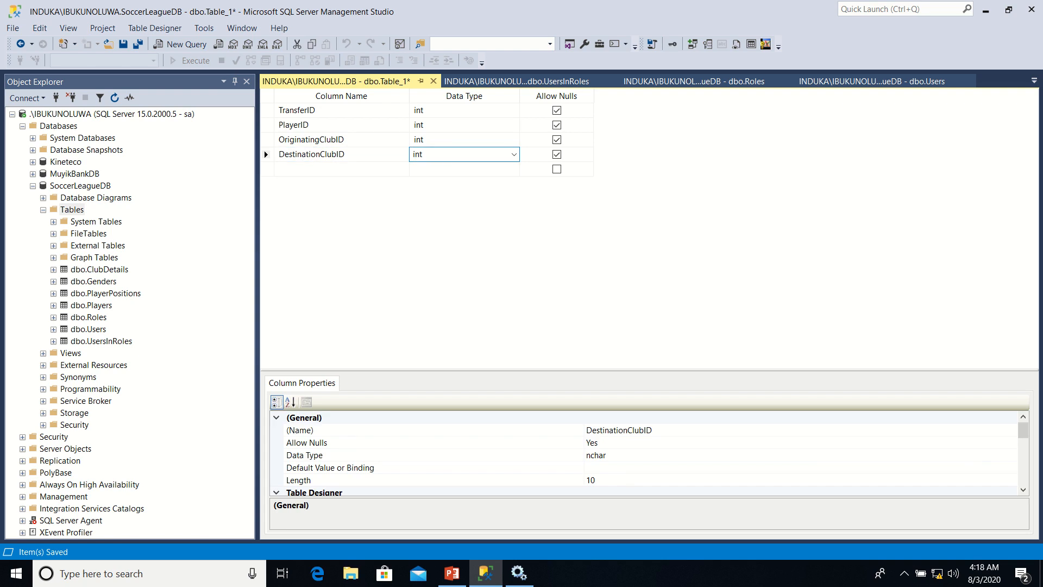
pyautogui.write('t')
# Add a TransferDate column of type datetime to the new table
pyautogui.click(293, 170)
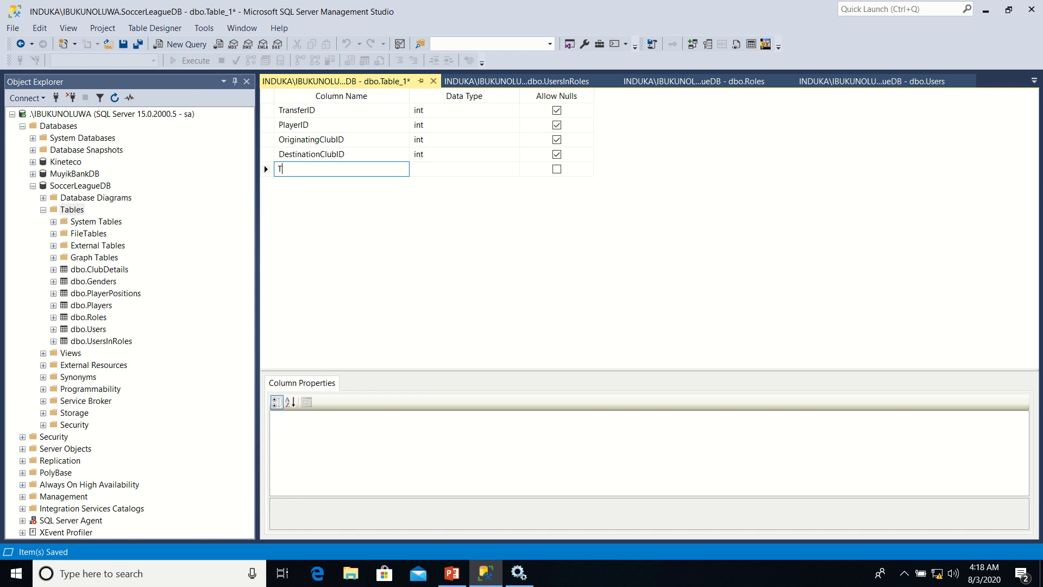
pyautogui.write('TransferDate')
pyautogui.press('Tab')
pyautogui.write('dat')
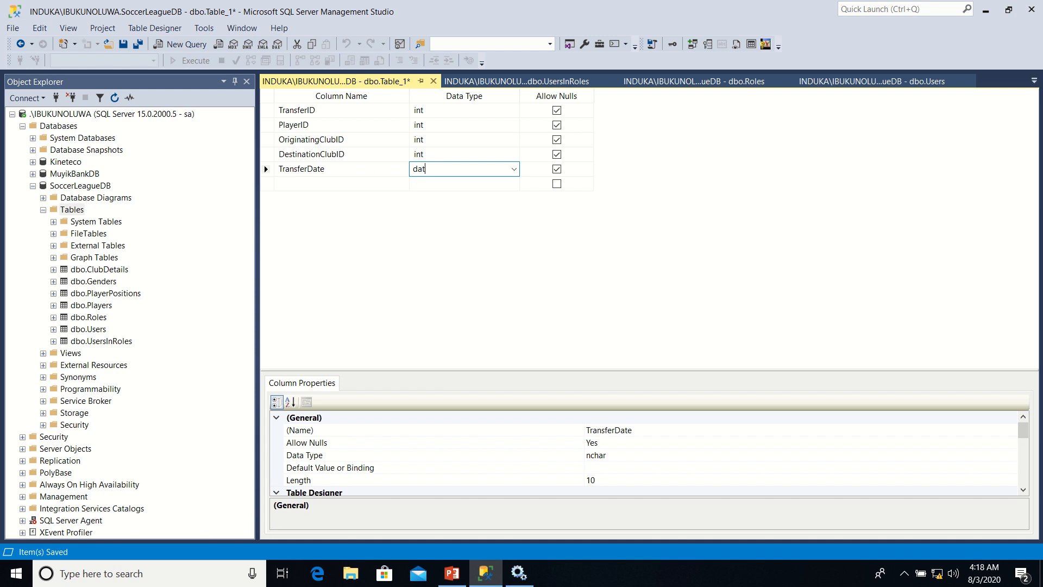
pyautogui.write('etime')
# Add a TransferTypeID column of type int to the new table
pyautogui.click(297, 185)
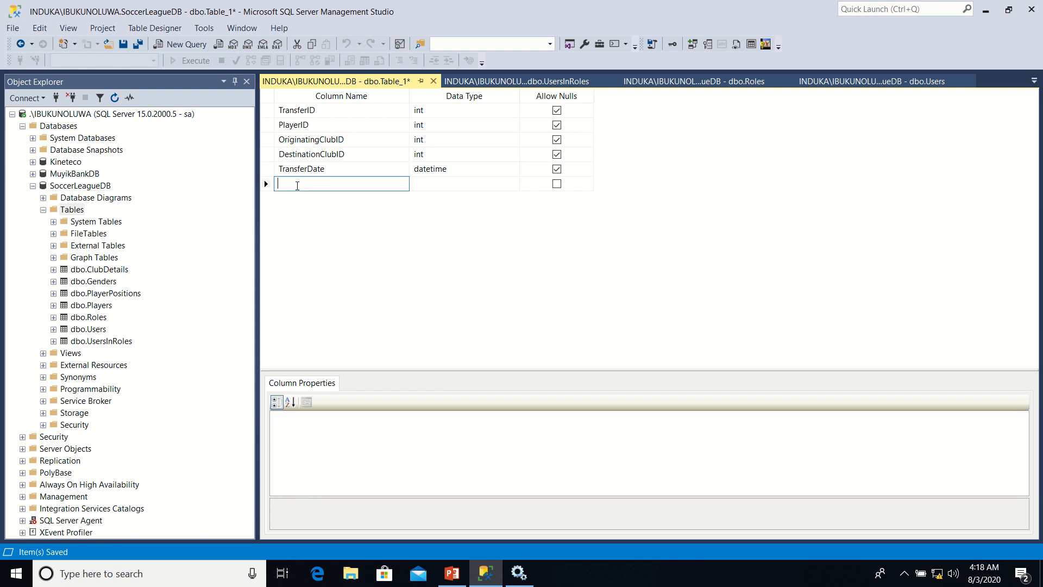
pyautogui.write('TransferTypeID')
pyautogui.press('Tab')
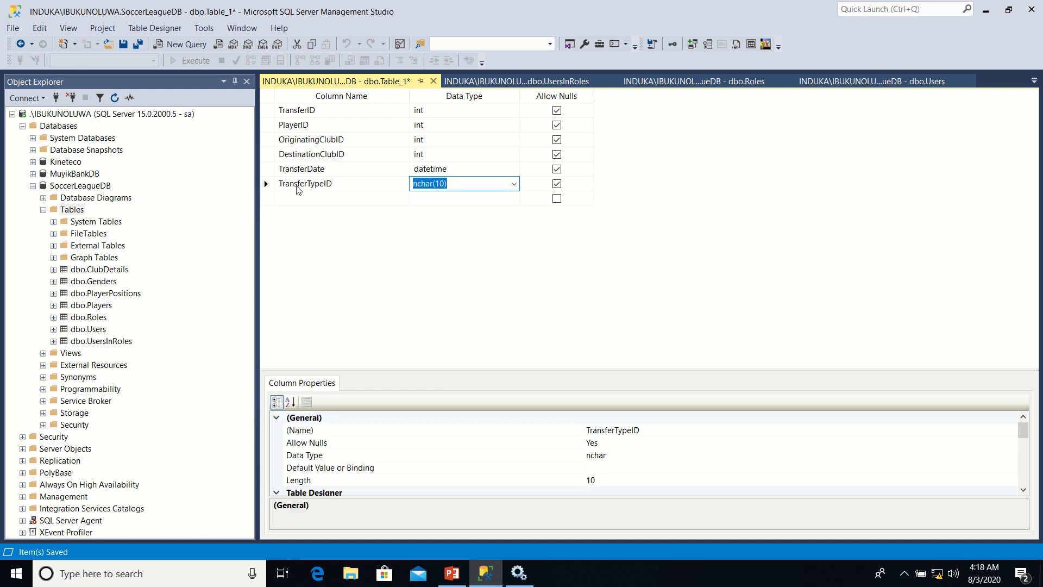
pyautogui.write('int')
# Add the TransferFee and SignOnFee columns, both of type decimal(18,2), to the new table
pyautogui.click(321, 199)
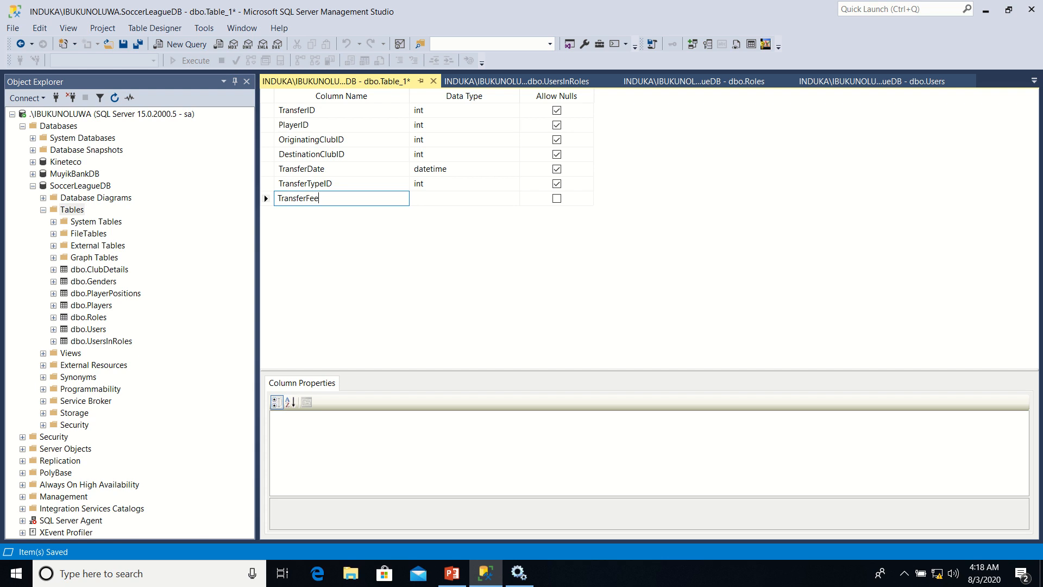
pyautogui.press('Tab')
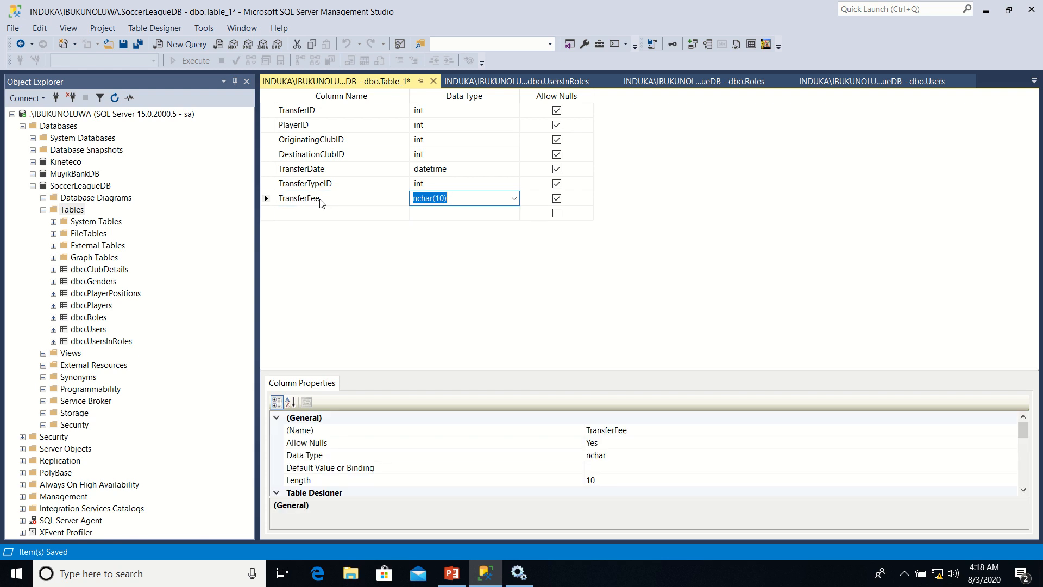
pyautogui.write('decimal')
pyautogui.click(307, 216)
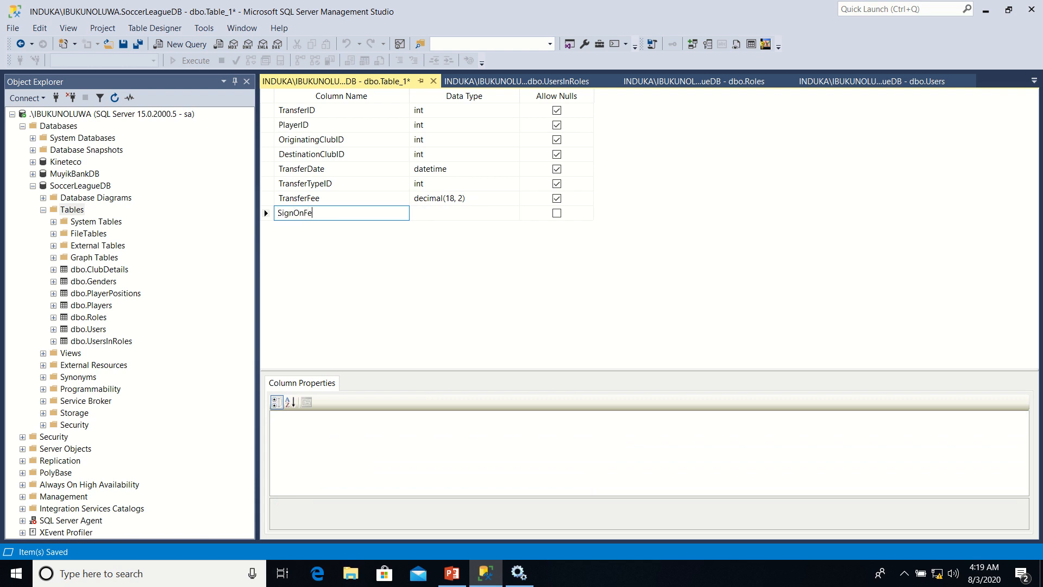
pyautogui.press('Tab')
pyautogui.write('de')
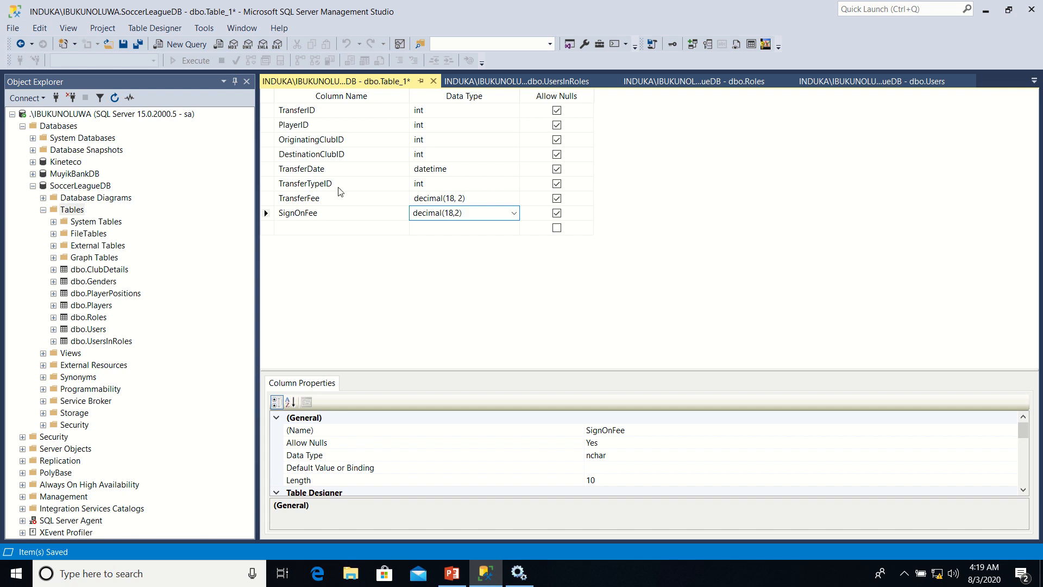
pyautogui.click(333, 211)
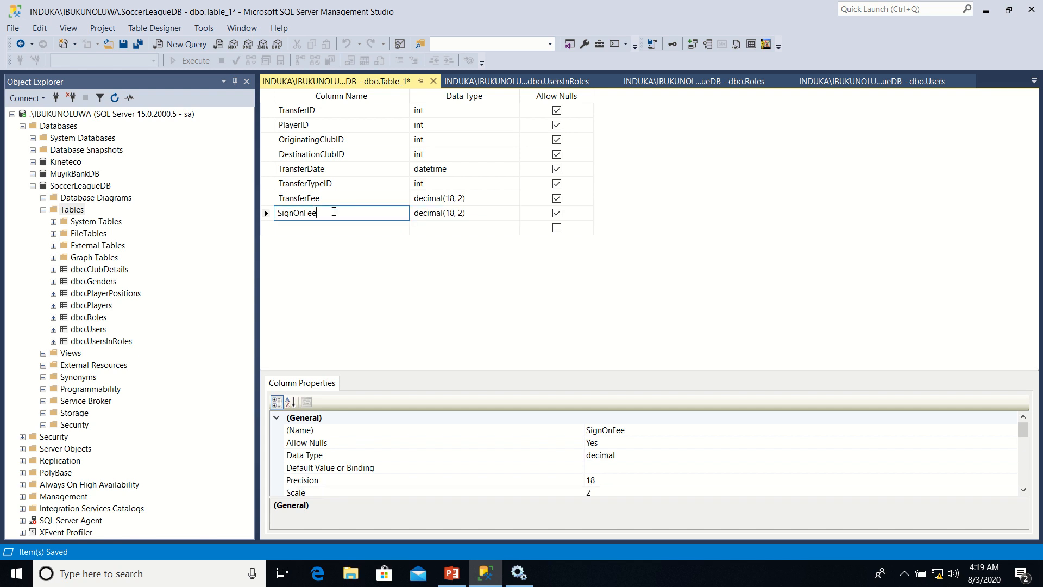
# Save the new table under the name PlayerTransfers
pyautogui.rightClick(310, 82)
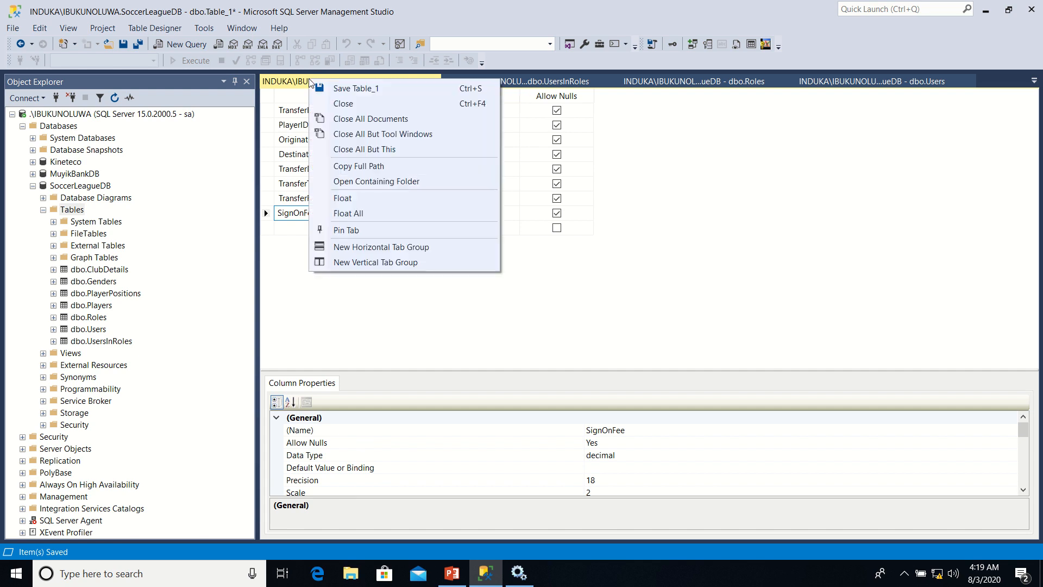
pyautogui.click(361, 90)
pyautogui.write('Pl')
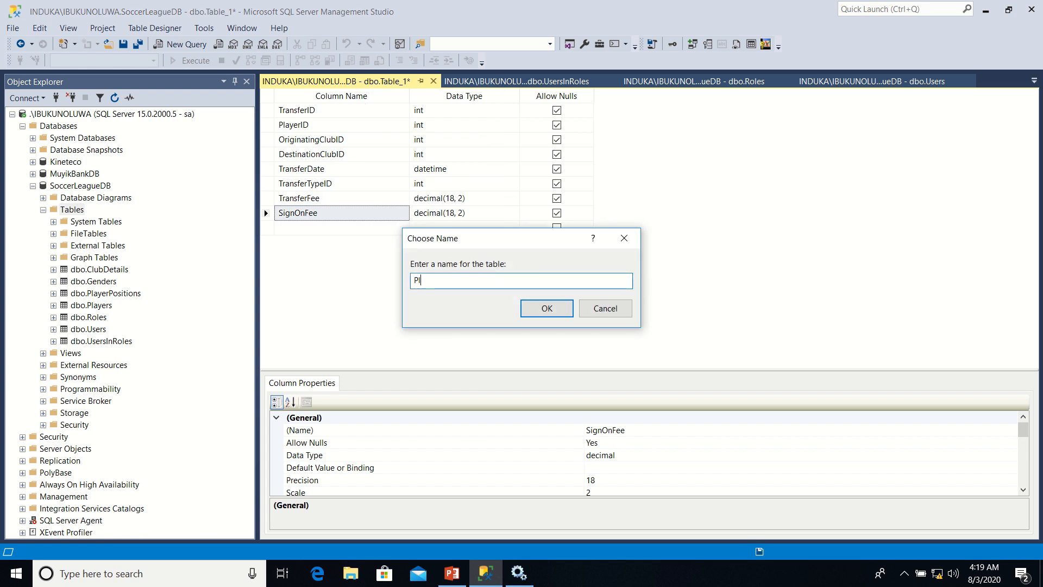
pyautogui.write('ayerTransfers')
pyautogui.click(544, 309)
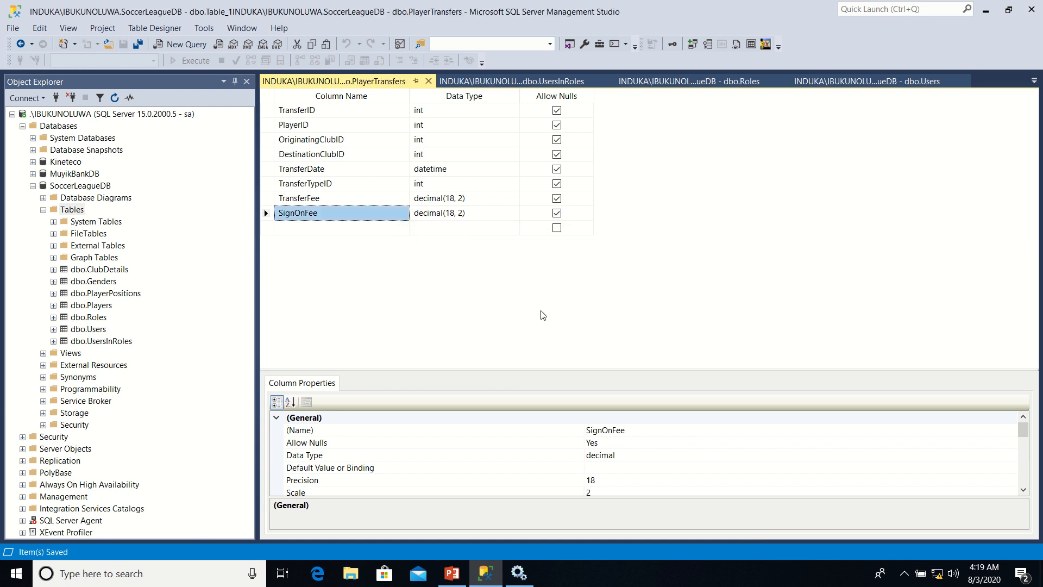
# Make TransferID the primary key of PlayerTransfers and set its Is Identity property to Yes
pyautogui.click(268, 113)
pyautogui.rightClick(267, 114)
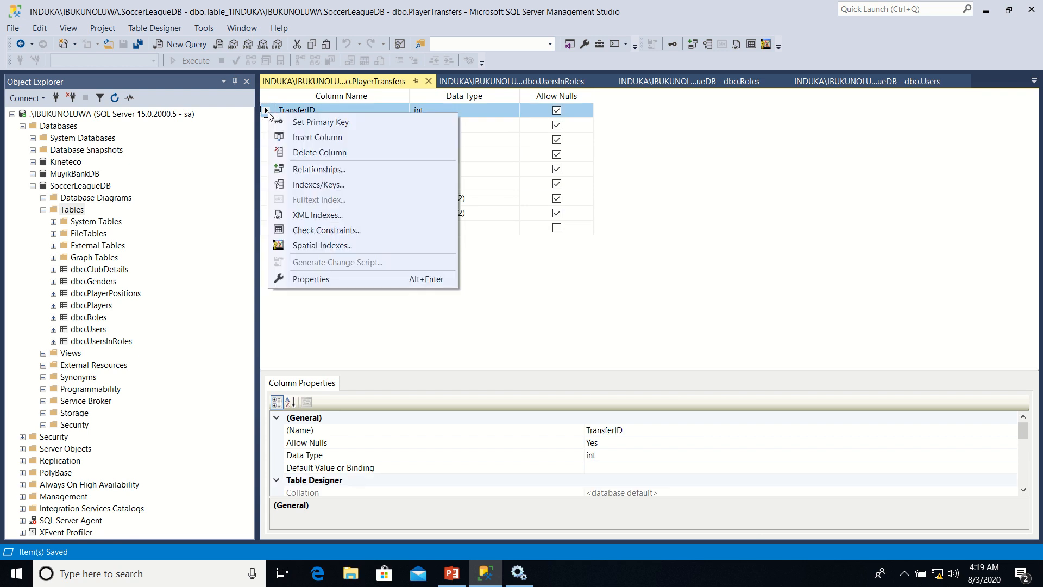
pyautogui.click(302, 129)
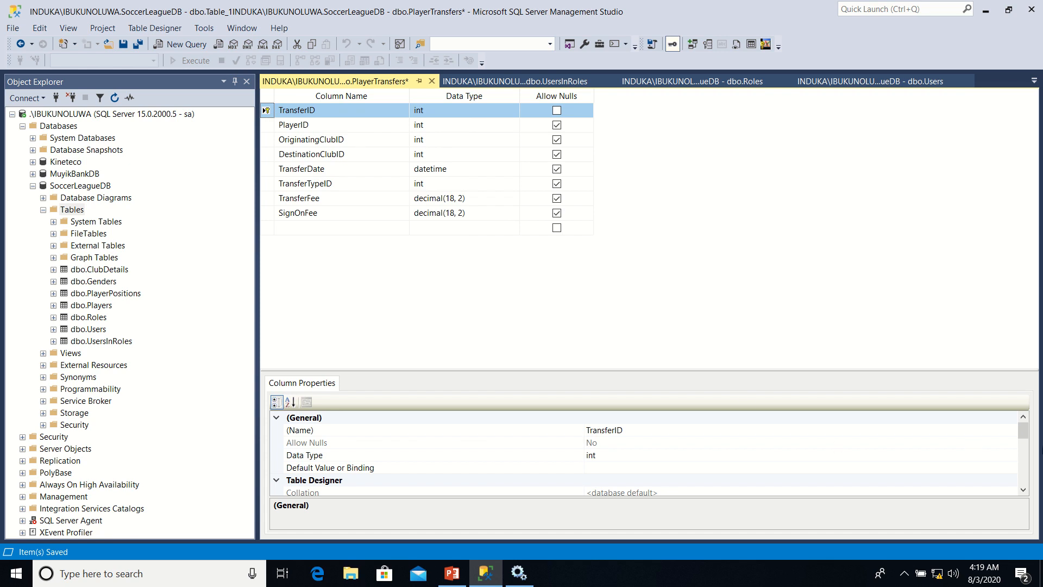
pyautogui.moveTo(1031, 443)
pyautogui.mouseDown()
pyautogui.moveTo(1030, 473)
pyautogui.moveTo(1030, 452)
pyautogui.moveTo(1030, 460)
pyautogui.mouseUp()
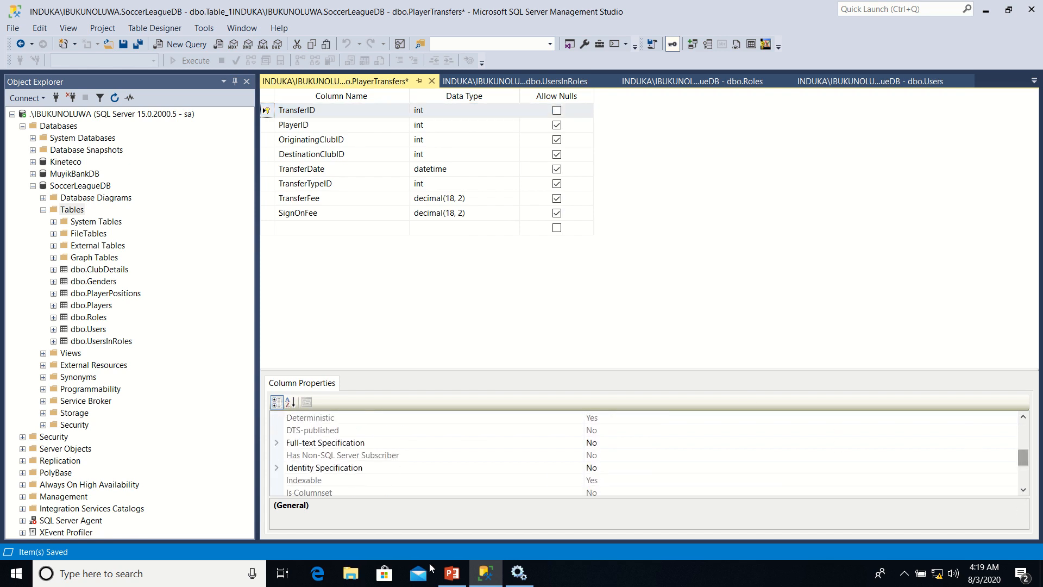
pyautogui.click(277, 468)
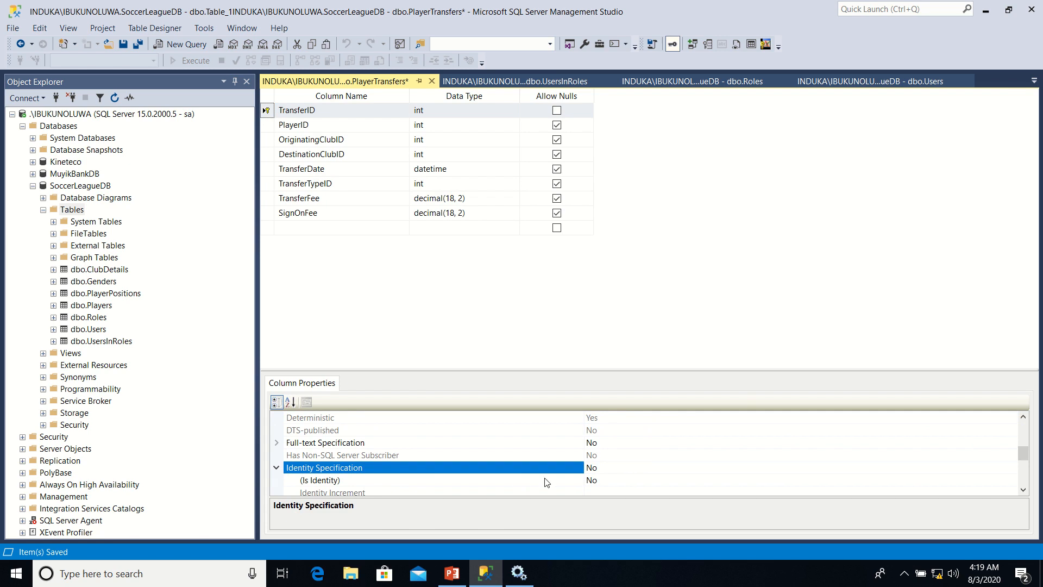
pyautogui.click(607, 482)
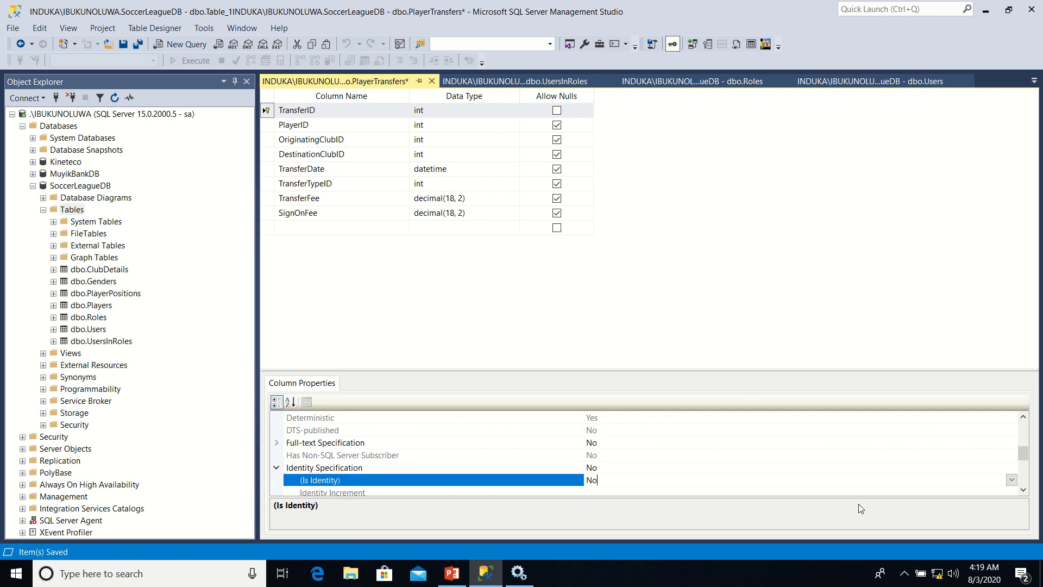
pyautogui.click(1012, 480)
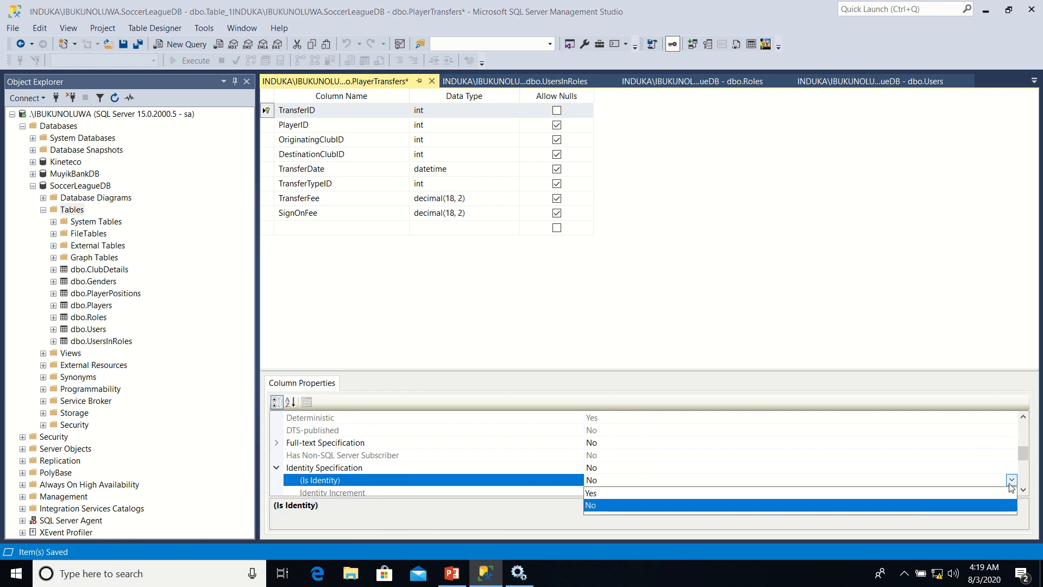
pyautogui.click(913, 493)
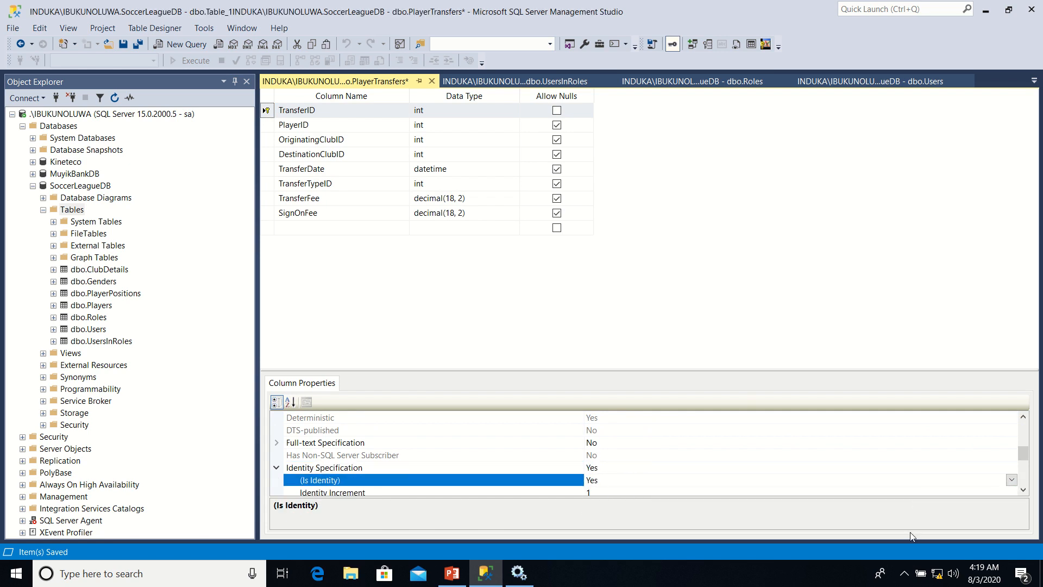
pyautogui.click(272, 125)
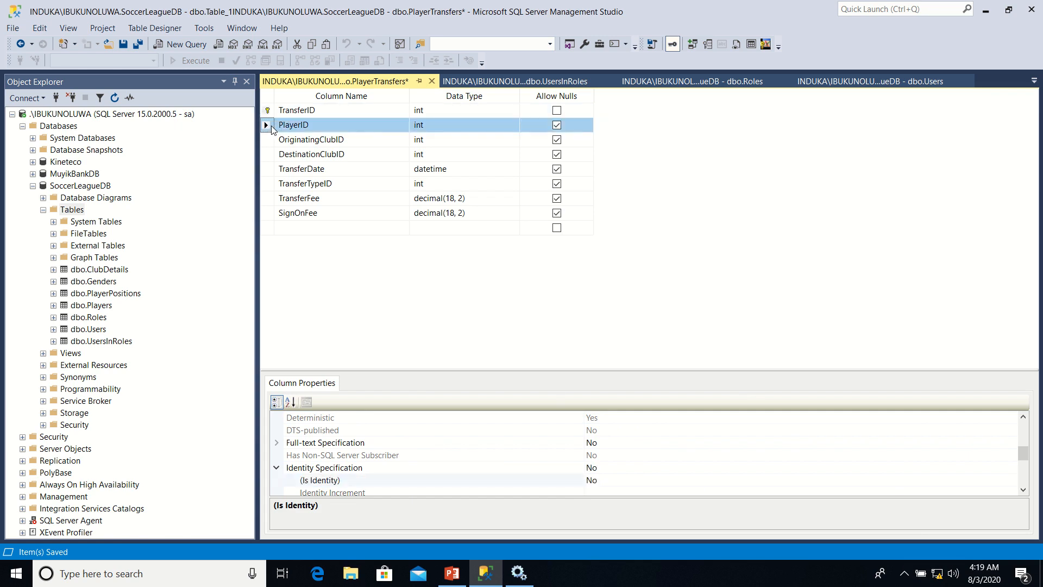
pyautogui.rightClick(272, 126)
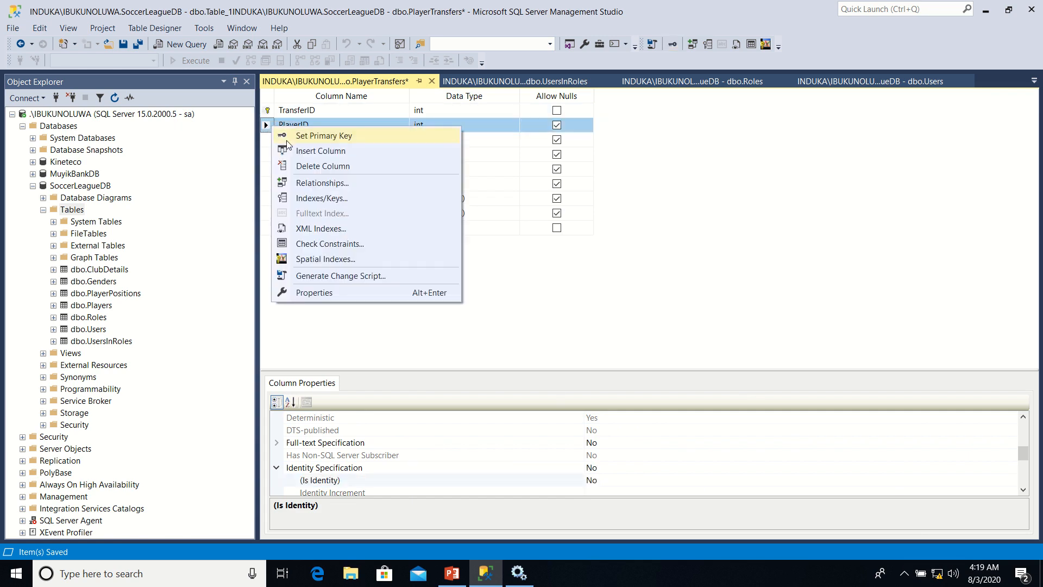
pyautogui.click(311, 190)
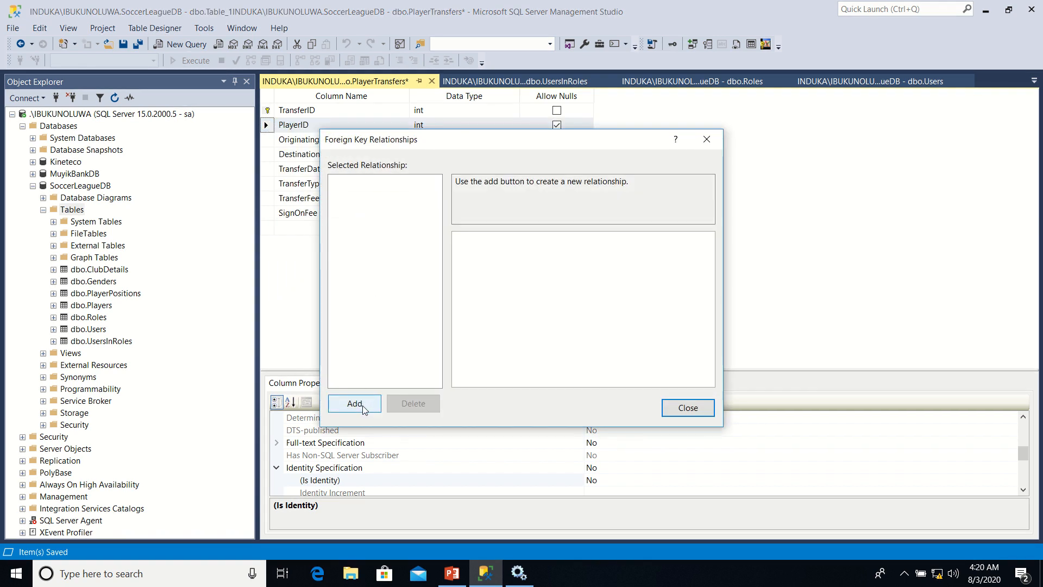
pyautogui.click(674, 412)
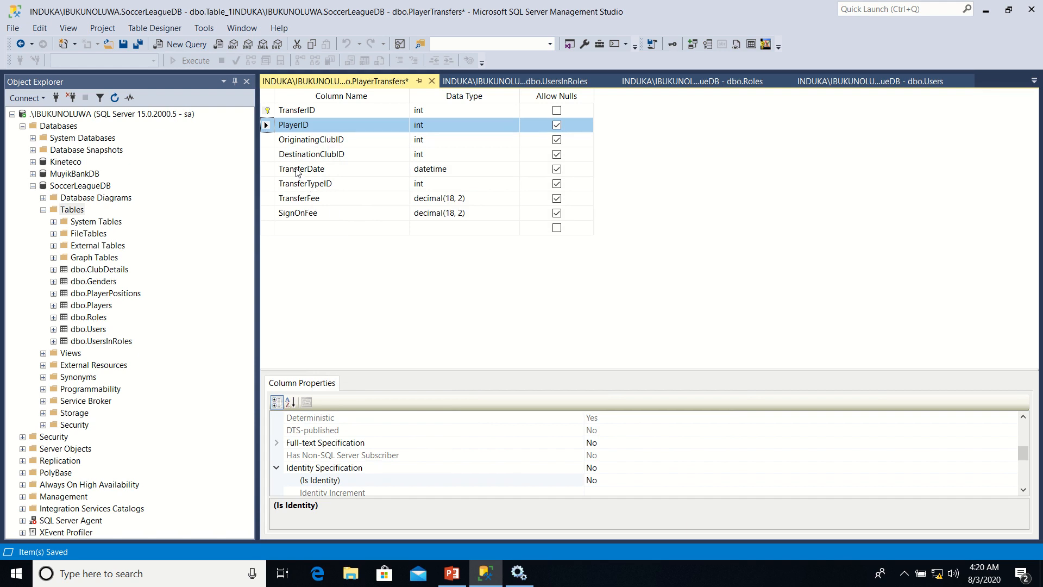
# Add a new foreign key relationship to the PlayerTransfers table and open its tables and columns specification
pyautogui.rightClick(265, 127)
pyautogui.click(315, 181)
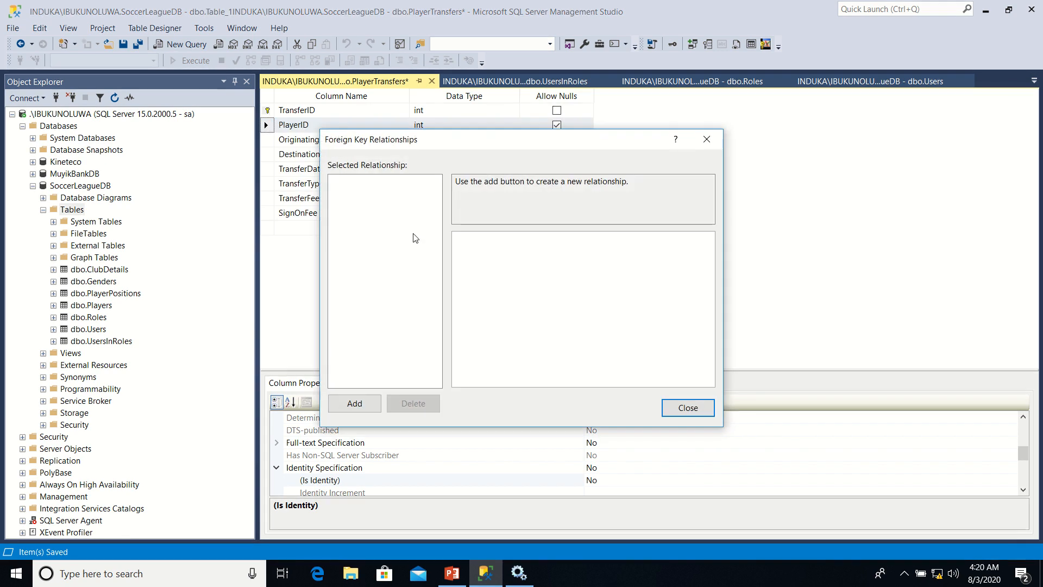
pyautogui.click(374, 409)
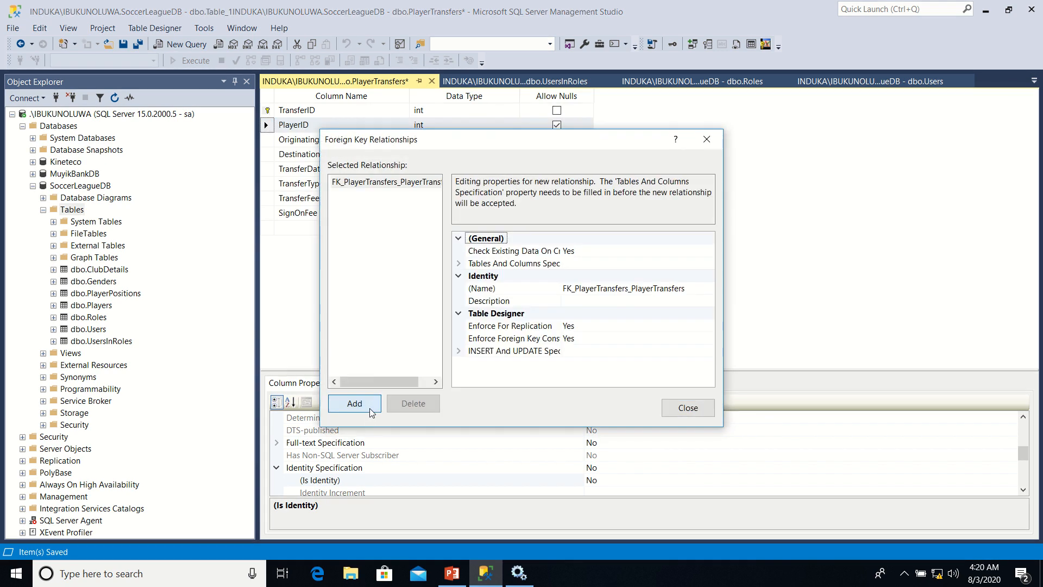
pyautogui.click(663, 276)
pyautogui.click(689, 264)
pyautogui.click(709, 264)
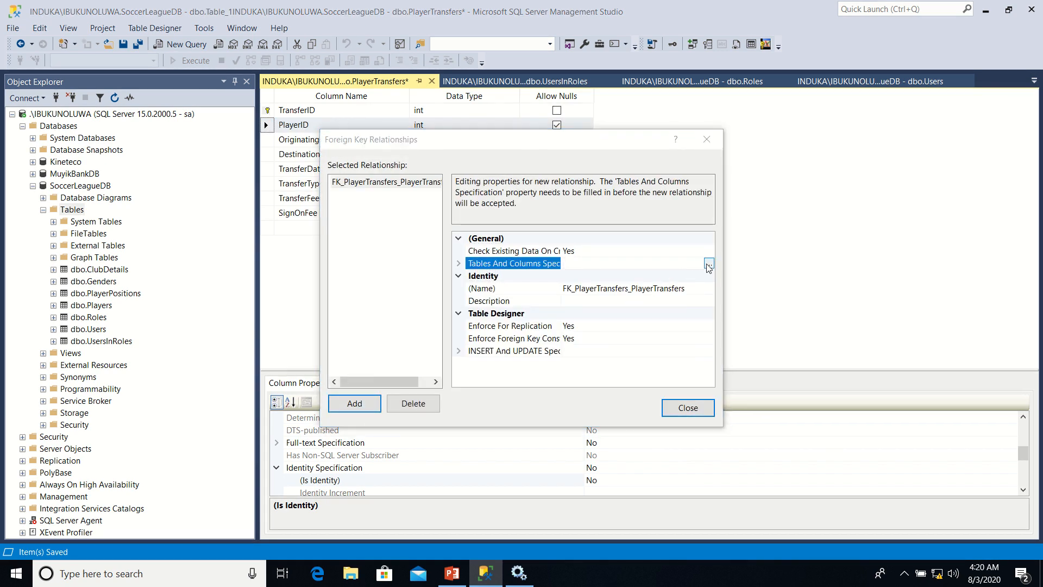
# Link PlayerID of the primary key table Players to the foreign key column PlayerID in PlayerTransfers
pyautogui.click(511, 230)
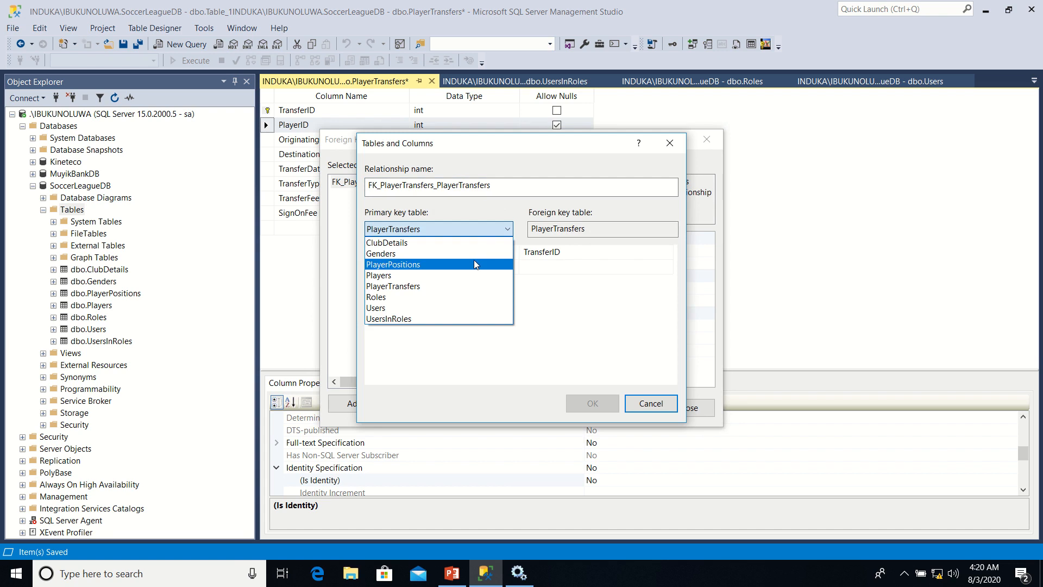
pyautogui.click(486, 274)
pyautogui.click(510, 254)
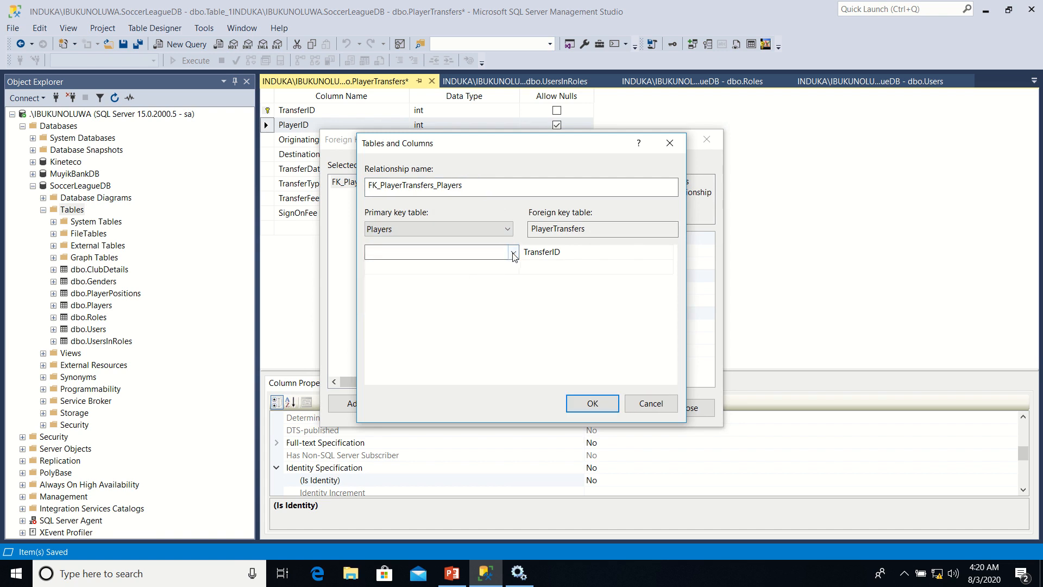
pyautogui.click(513, 252)
pyautogui.click(460, 338)
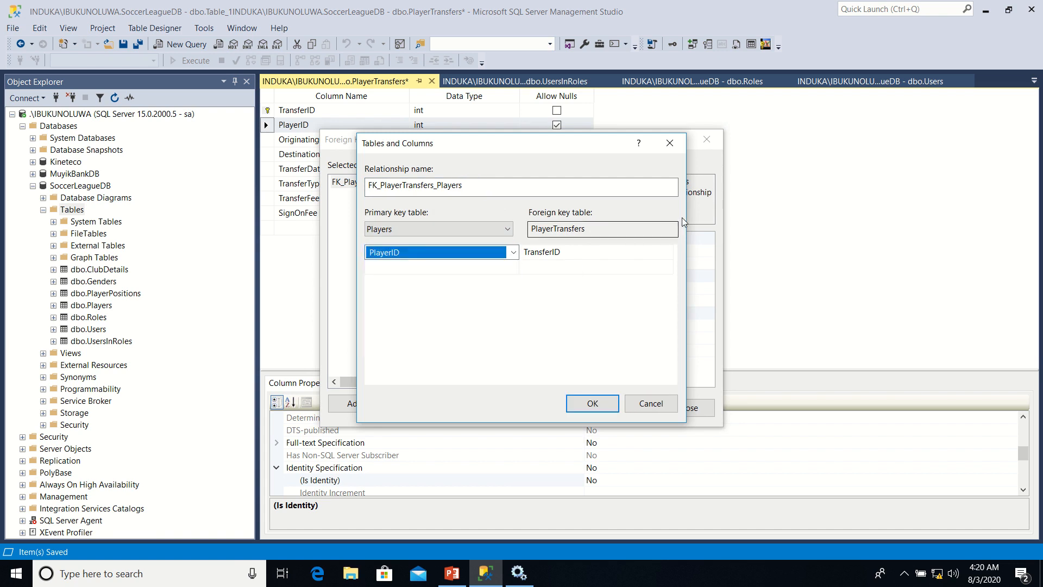
pyautogui.click(658, 258)
pyautogui.click(667, 253)
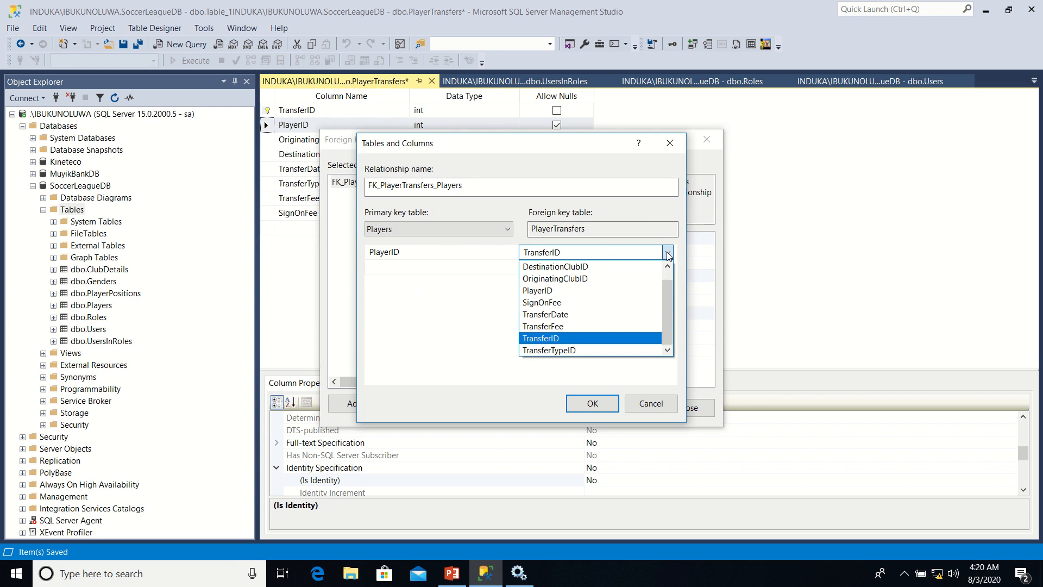
pyautogui.click(565, 291)
pyautogui.click(585, 408)
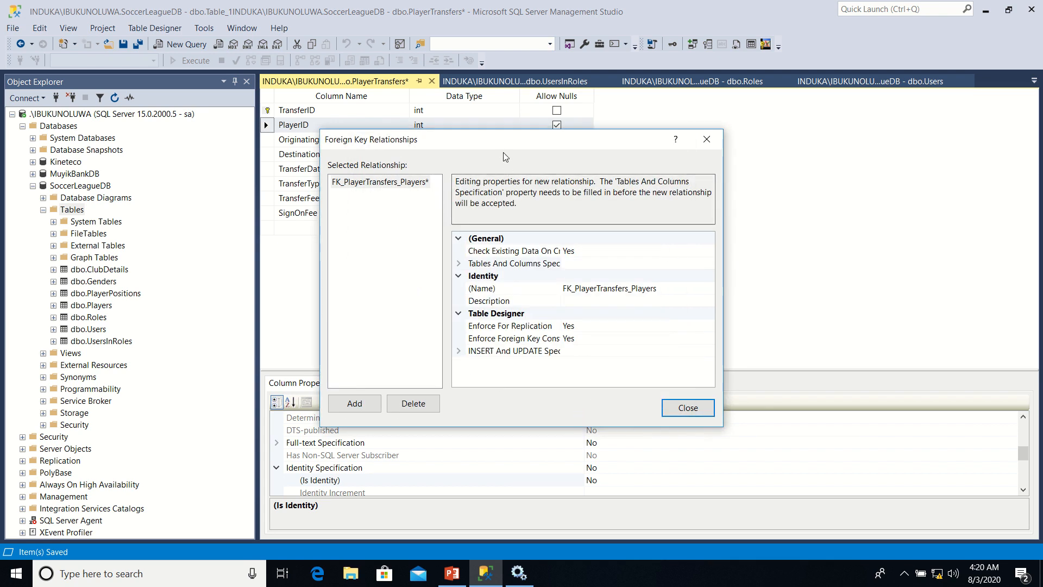
# Add a second relationship linking TeamID of the primary key table ClubDetails to OriginatingClubID in PlayerTransfers
pyautogui.moveTo(501, 145); pyautogui.dragTo(611, 154)
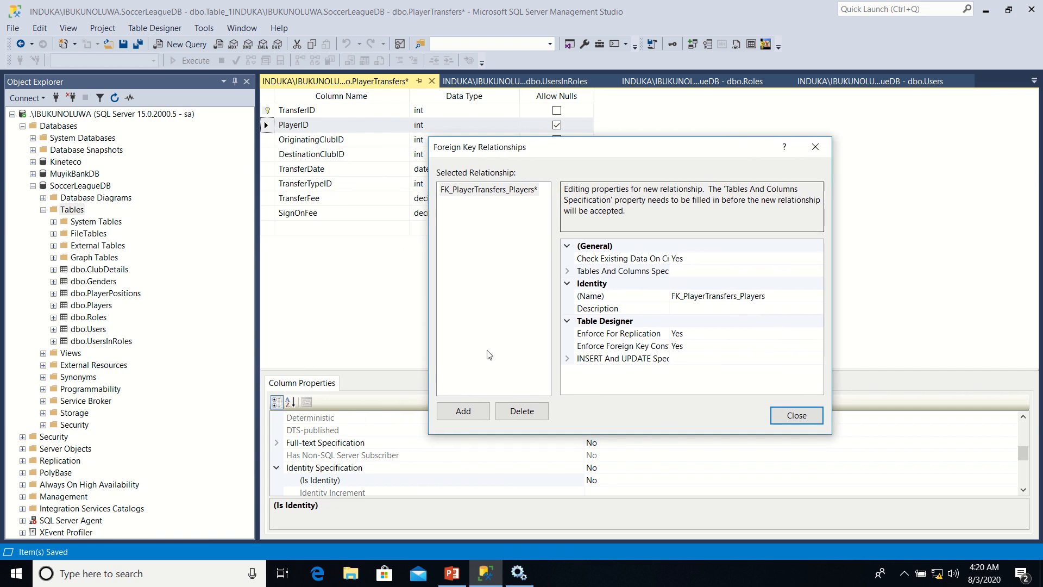
pyautogui.click(465, 413)
pyautogui.click(817, 271)
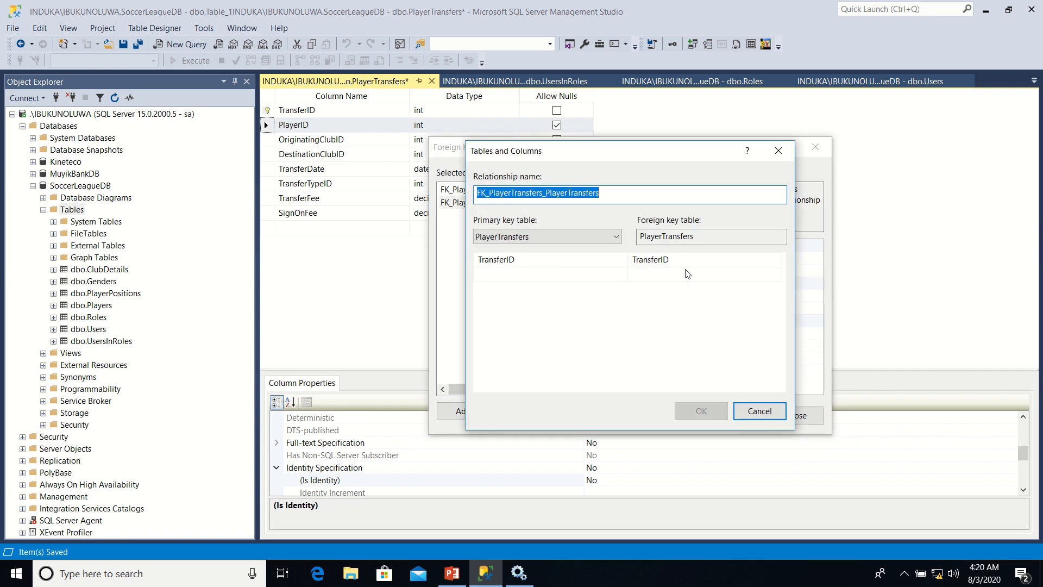
pyautogui.click(618, 238)
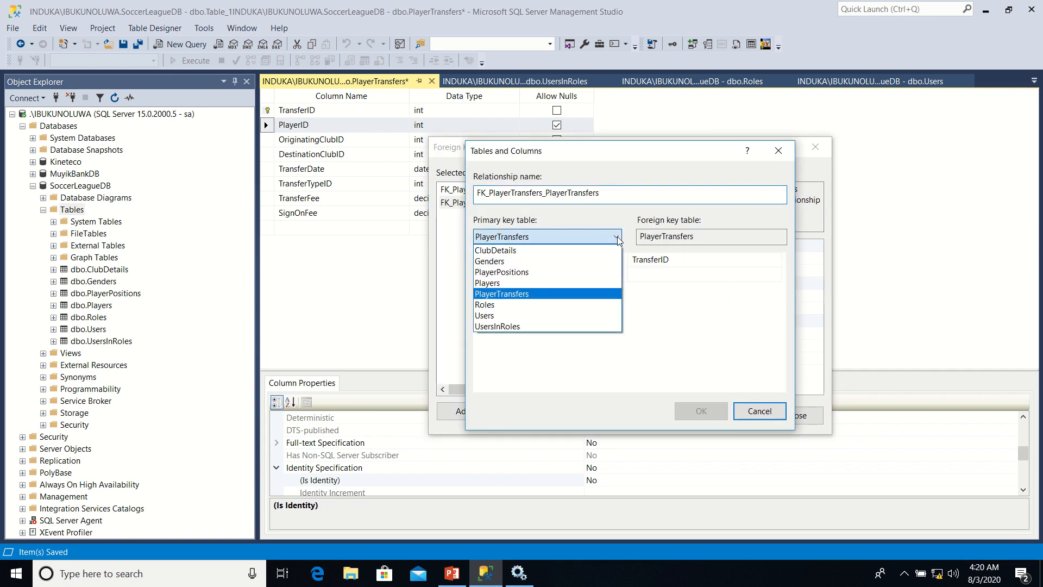
pyautogui.click(560, 249)
pyautogui.click(591, 257)
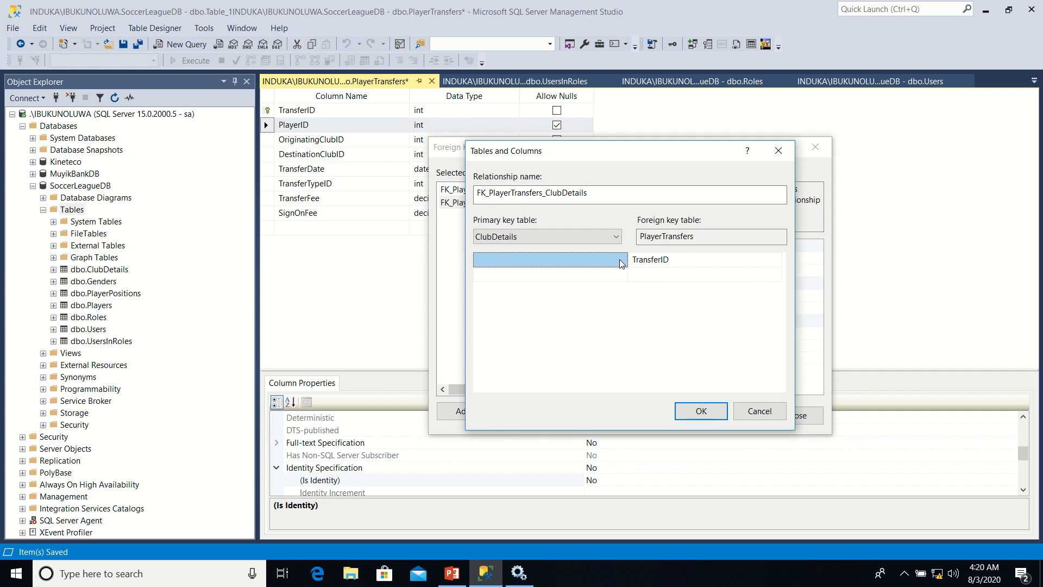
pyautogui.click(621, 259)
pyautogui.click(560, 311)
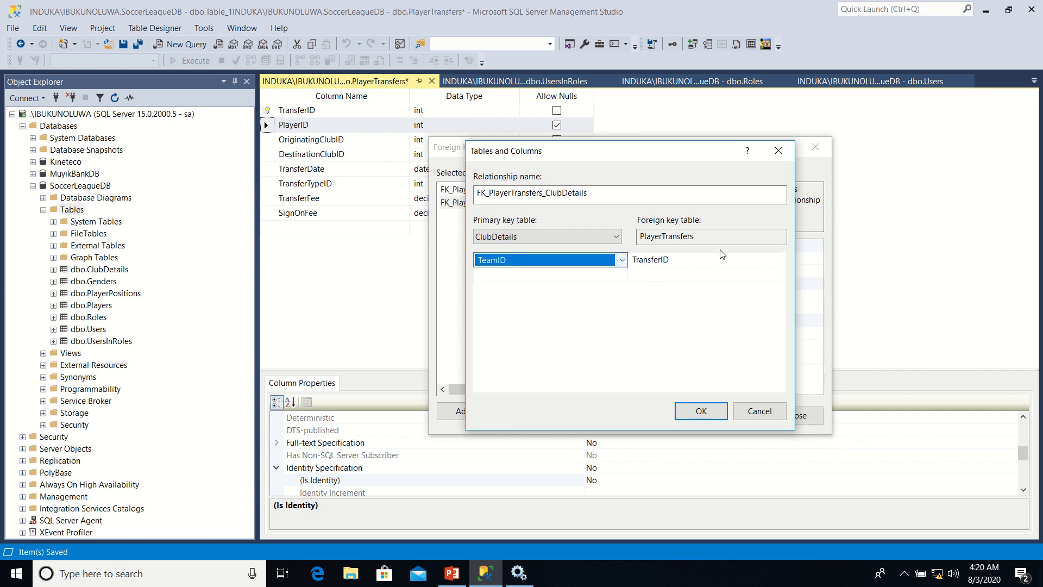
pyautogui.click(731, 266)
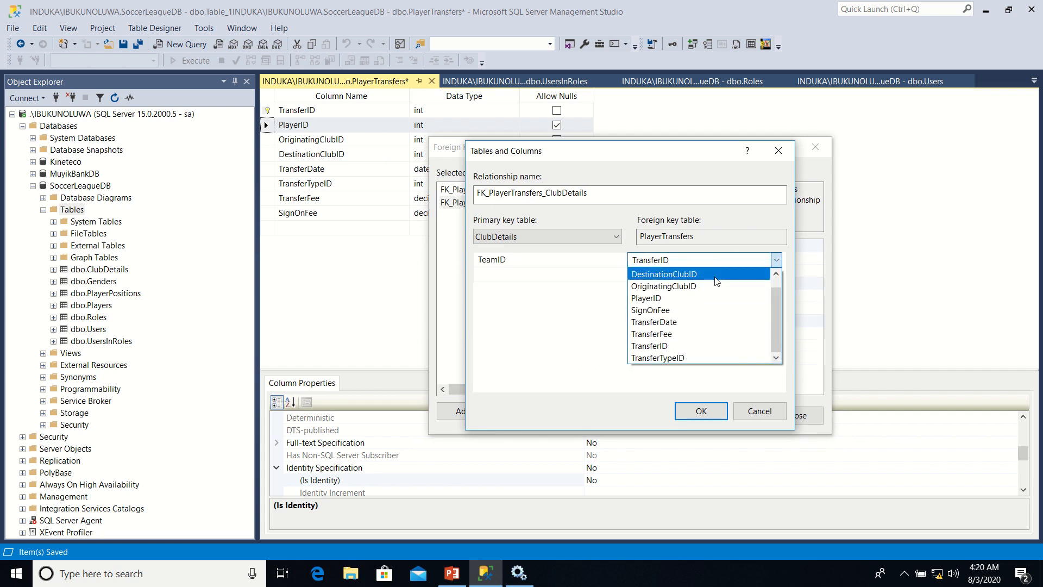
pyautogui.click(706, 283)
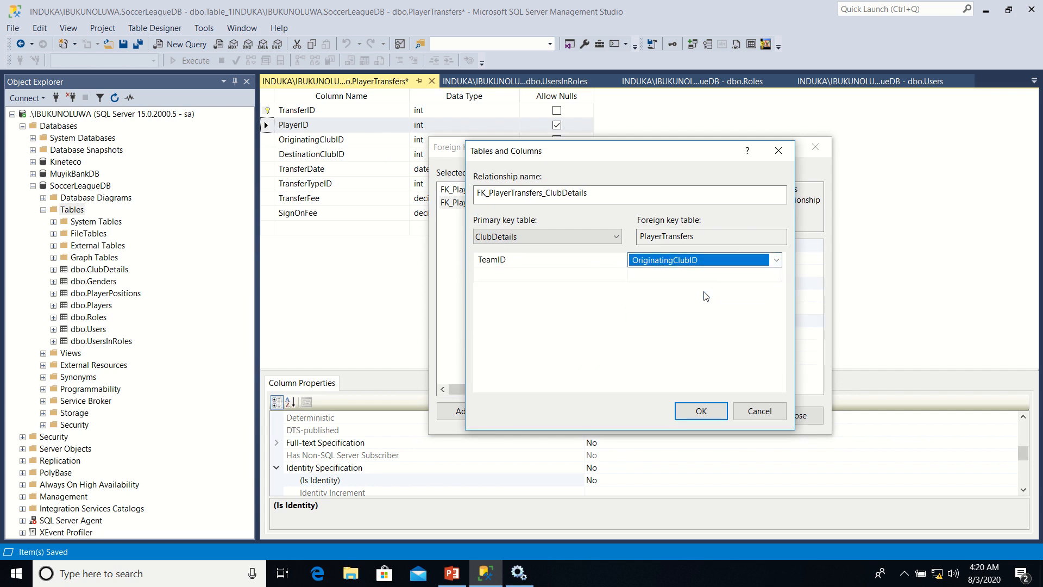
pyautogui.click(696, 415)
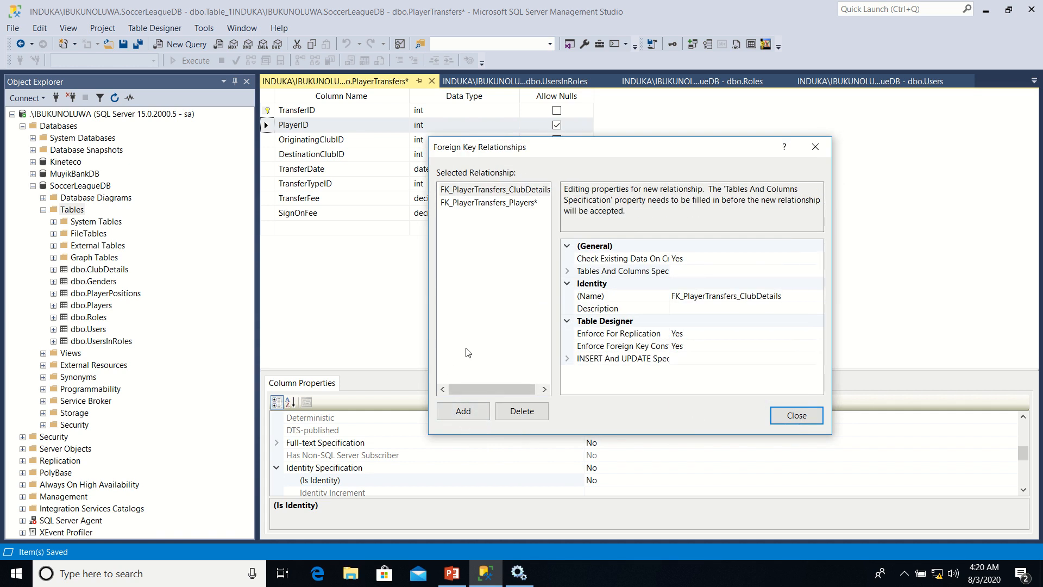
# Add a third relationship linking TeamID of the primary key table ClubDetails to DestinationClubID in PlayerTransfers
pyautogui.click(469, 417)
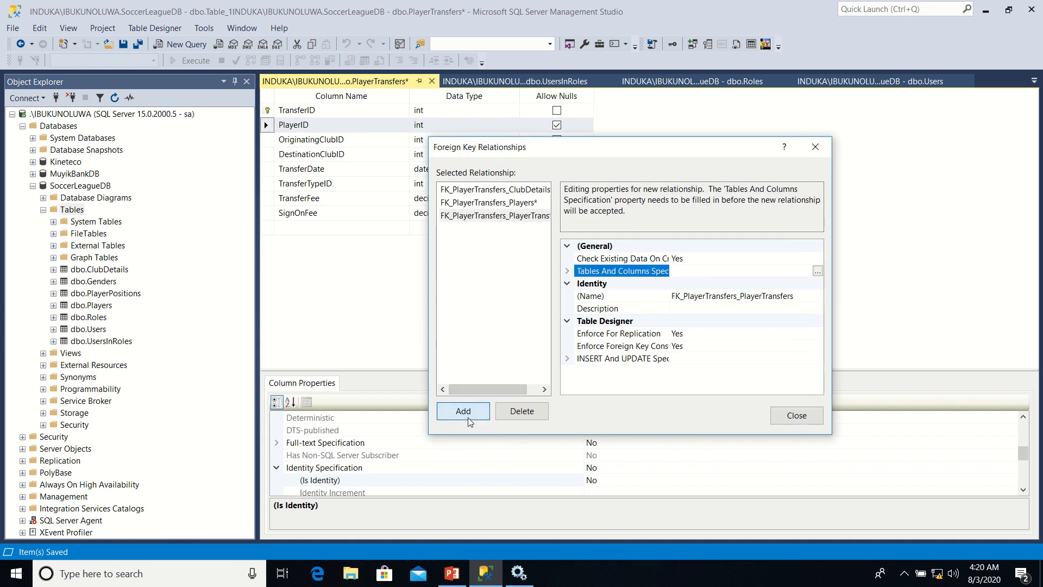
pyautogui.click(818, 270)
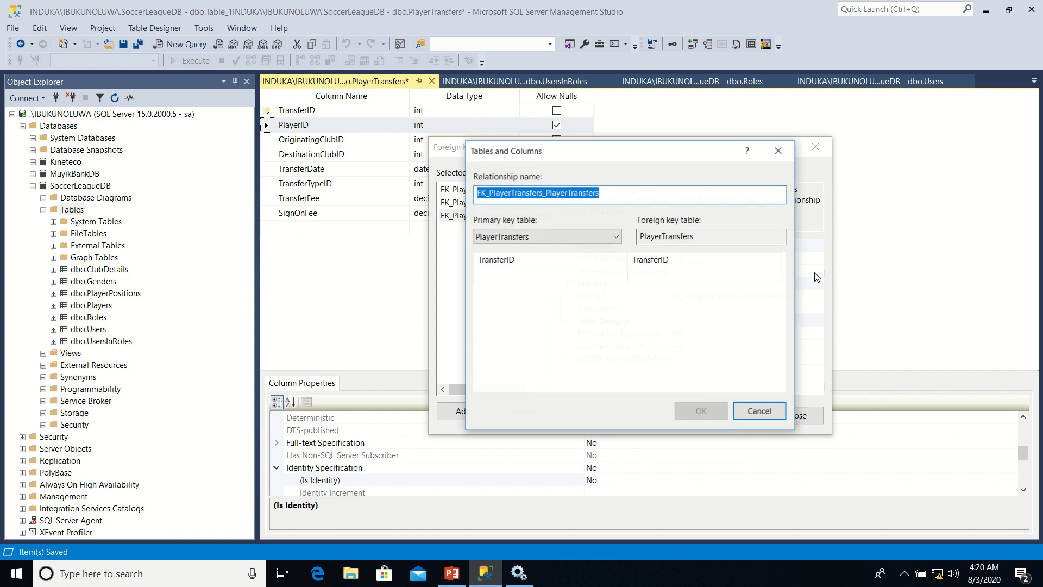
pyautogui.click(614, 239)
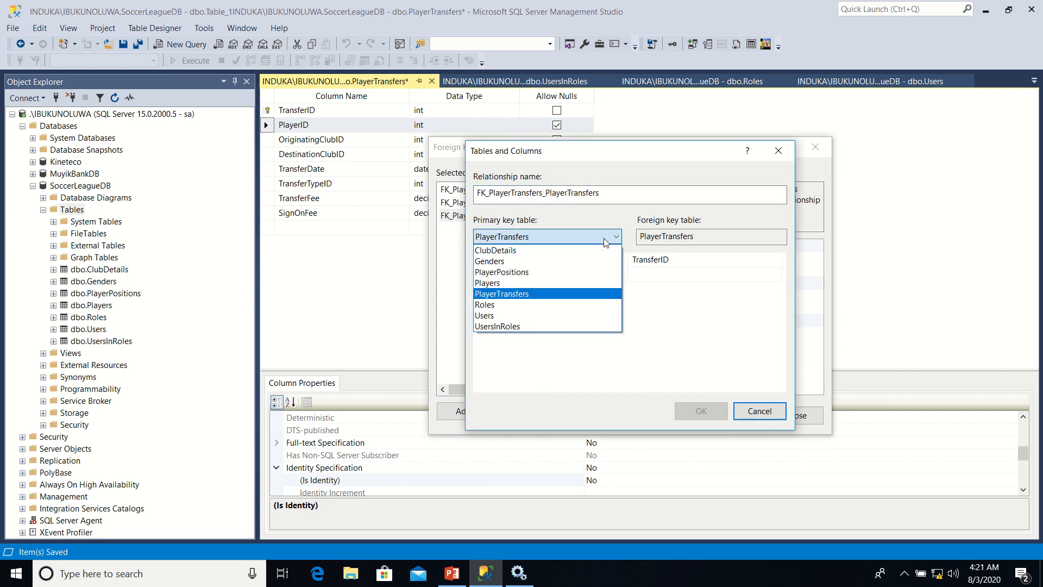
pyautogui.click(575, 251)
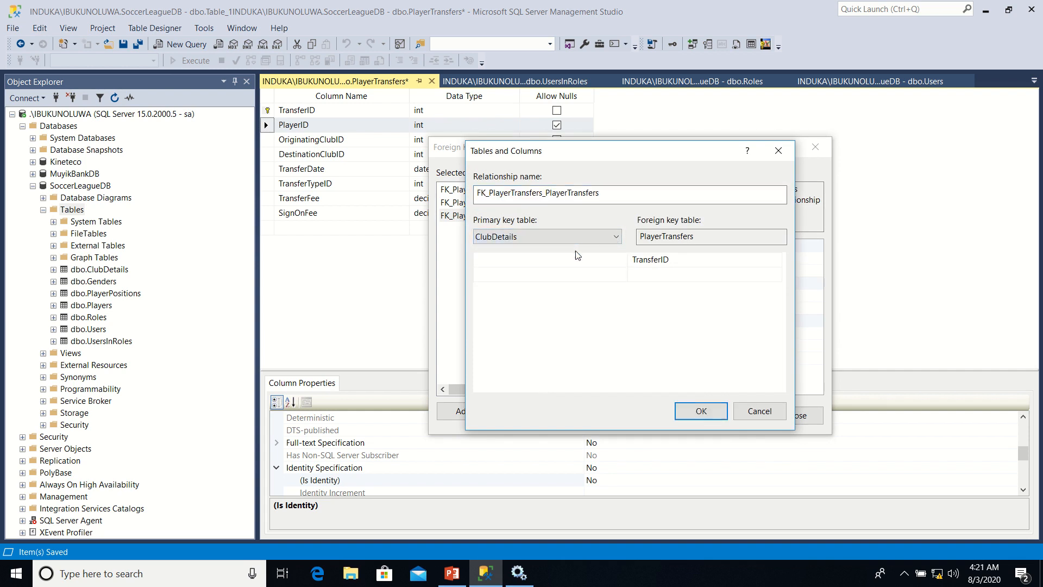
pyautogui.click(624, 264)
pyautogui.click(625, 264)
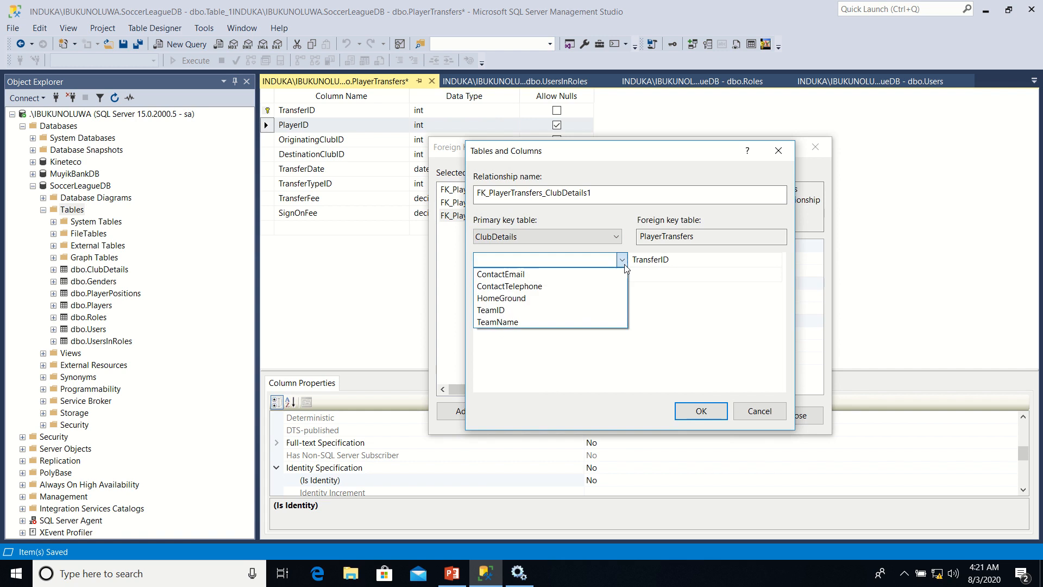
pyautogui.click(566, 308)
pyautogui.click(716, 261)
pyautogui.click(716, 261)
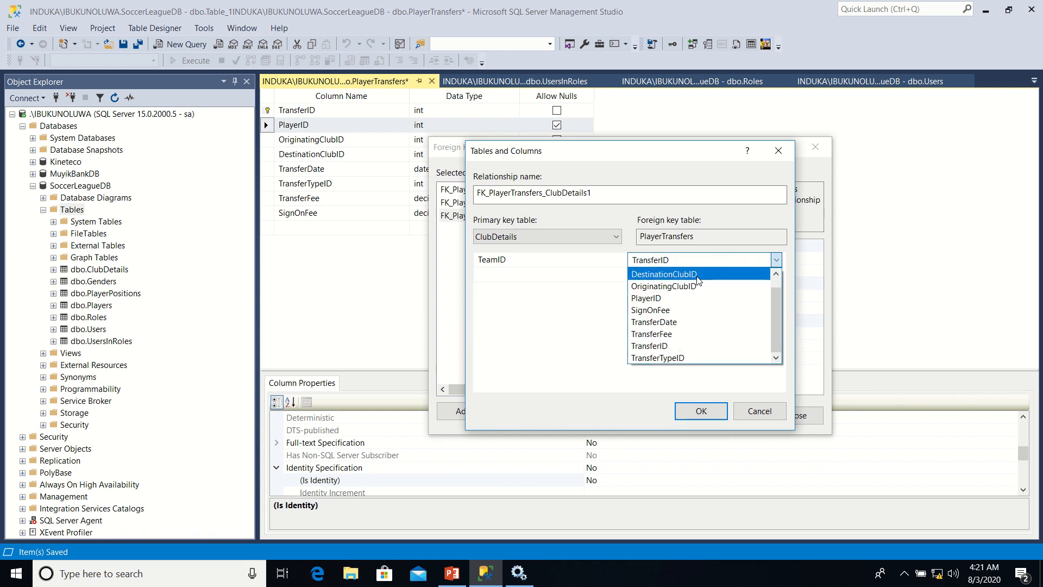
pyautogui.click(698, 276)
pyautogui.click(700, 412)
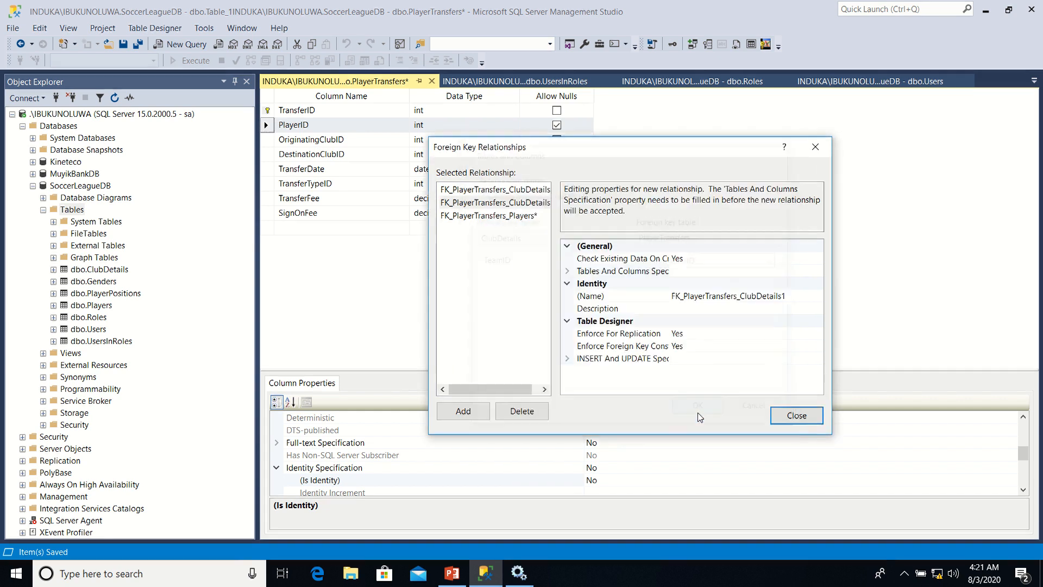
# Examine the tables and columns specifications of the two ClubDetails relationships to check their foreign key columns
pyautogui.click(489, 190)
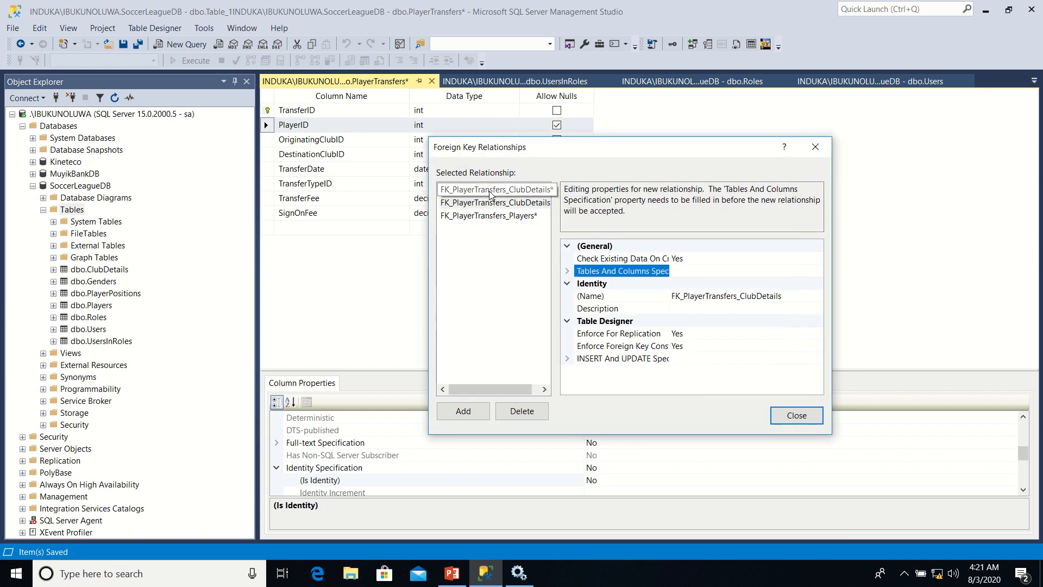
pyautogui.click(491, 191)
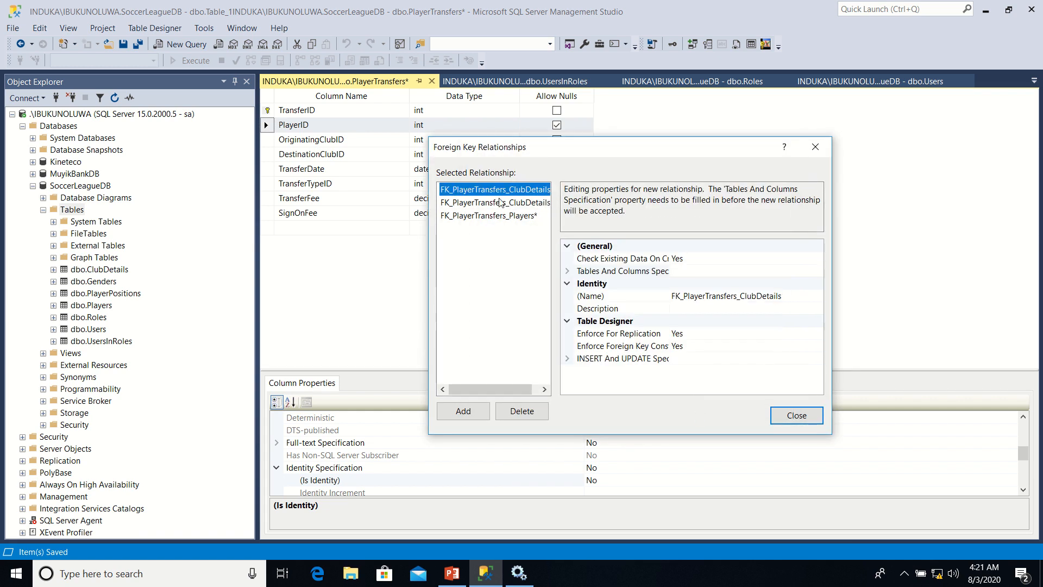
pyautogui.click(566, 272)
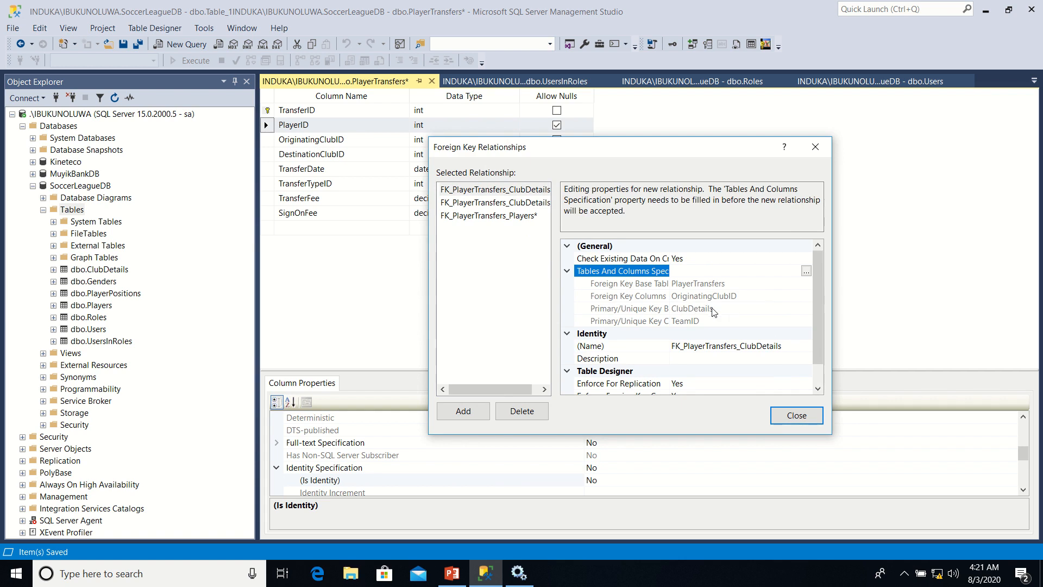
pyautogui.click(522, 204)
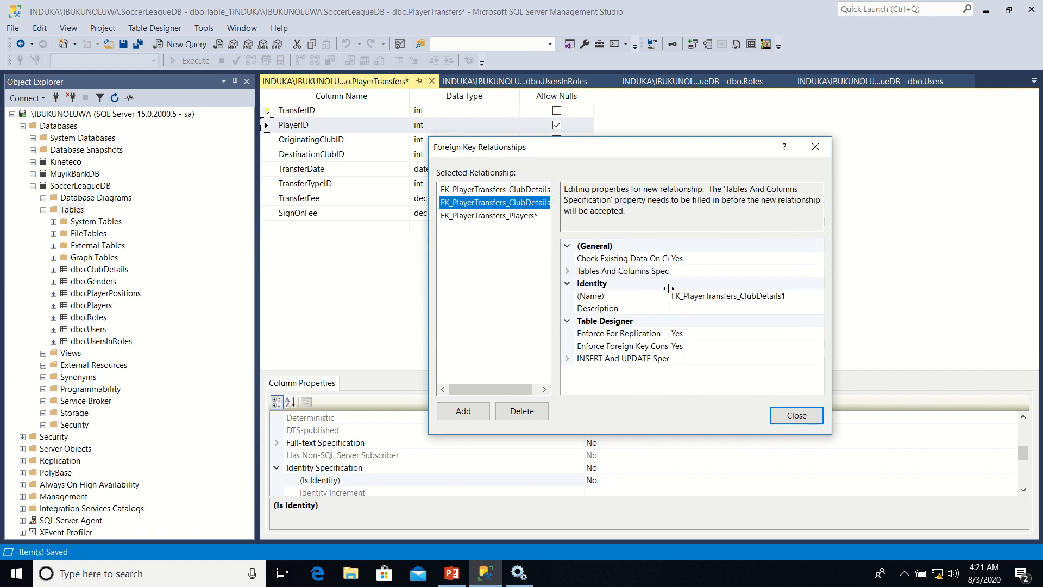
pyautogui.click(567, 272)
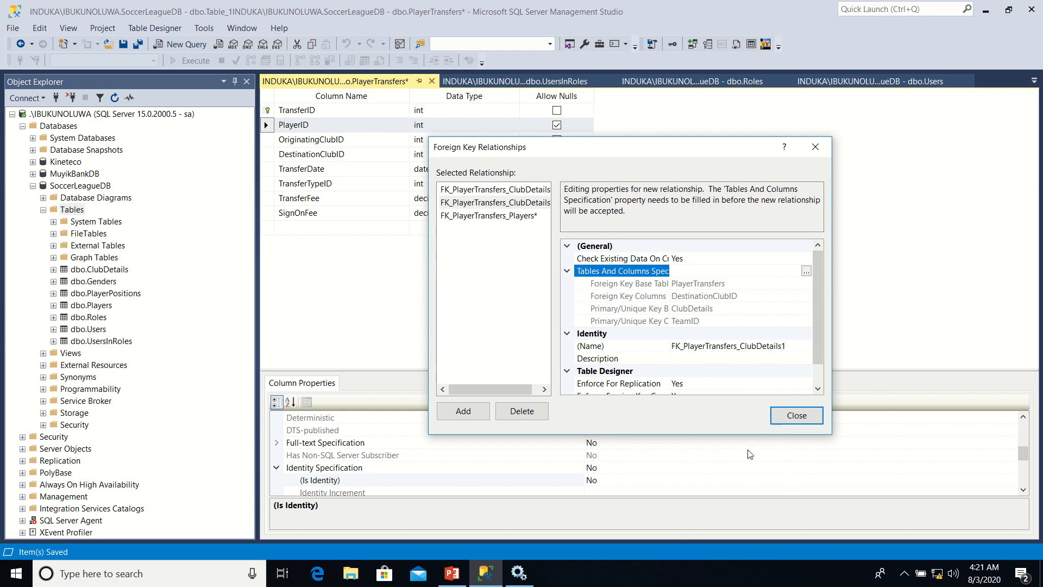
# Close the foreign key relationships and save PlayerTransfers together with the affected ClubDetails and Players tables
pyautogui.click(784, 416)
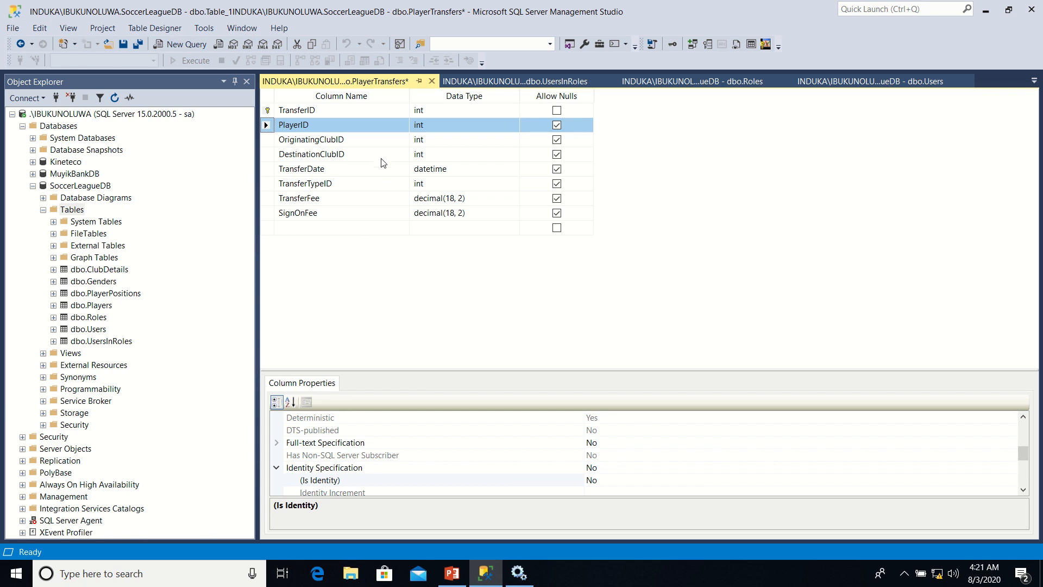
pyautogui.rightClick(359, 87)
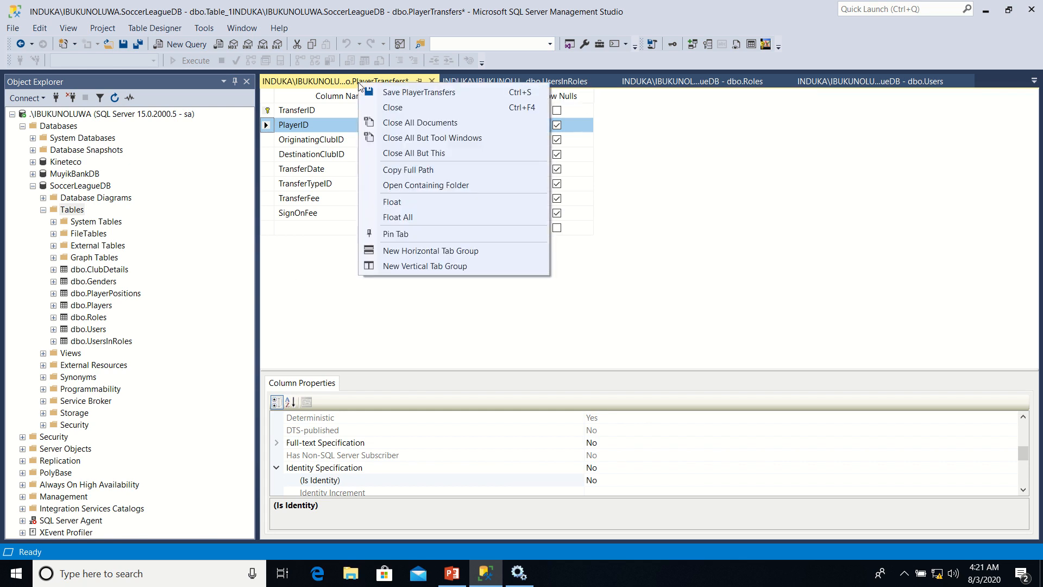
pyautogui.click(428, 93)
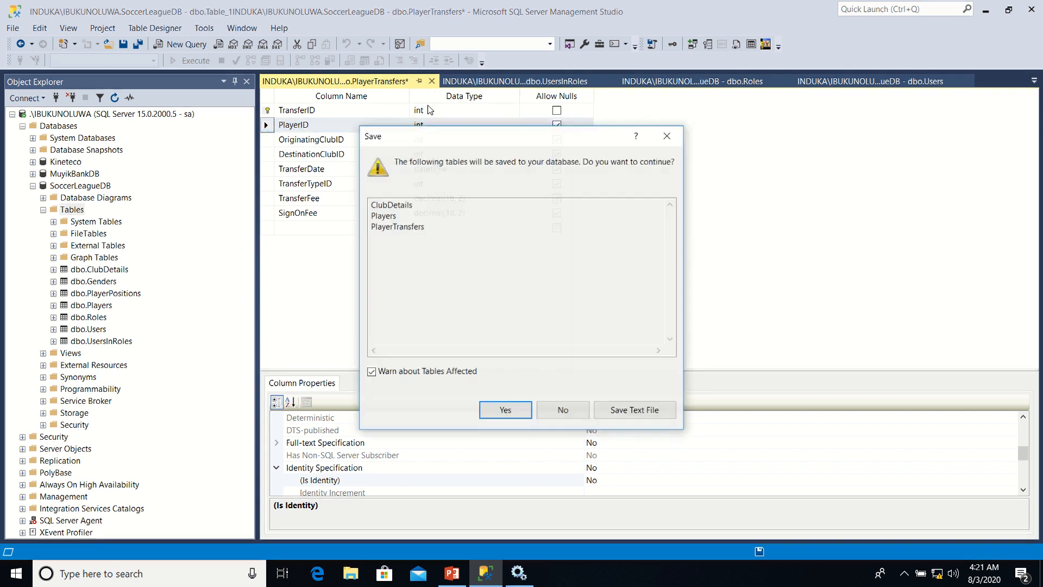
pyautogui.click(511, 412)
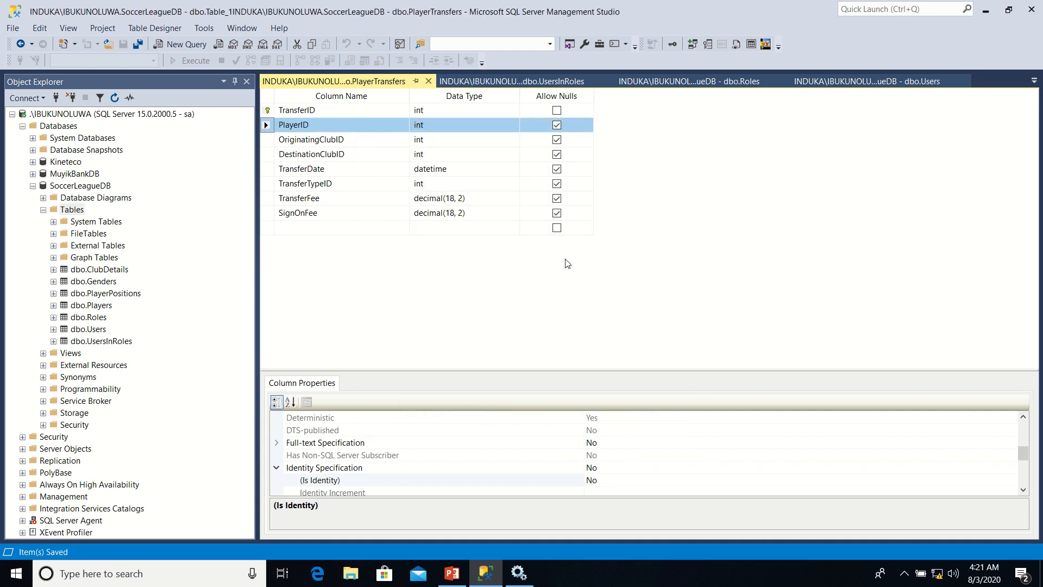
# Disallow nulls for PlayerID, DestinationClubID, TransferDate, TransferTypeID and SignOnFee in PlayerTransfers, keeping nulls allowed for TransferFee
pyautogui.click(558, 127)
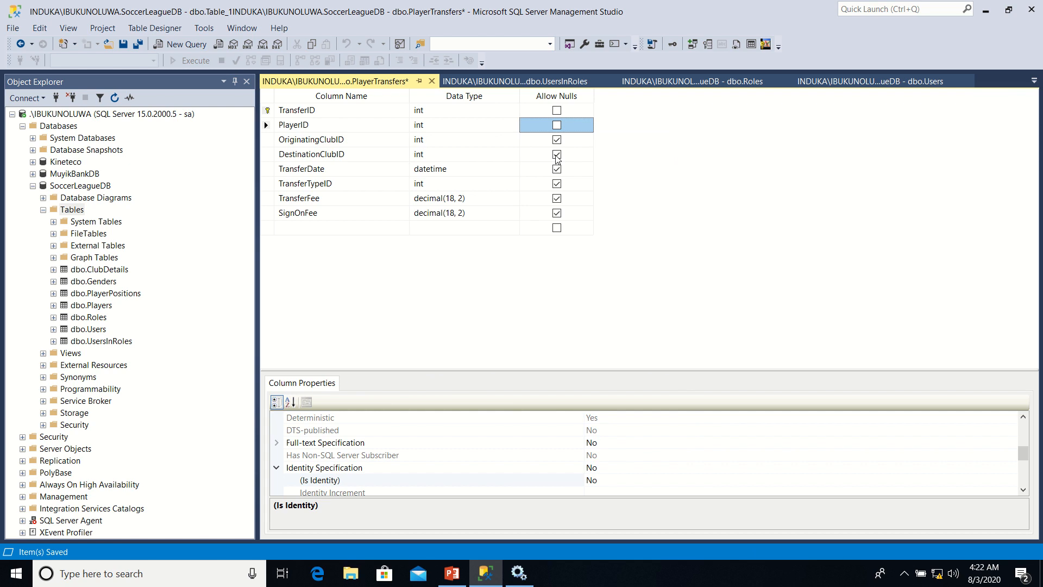
pyautogui.click(556, 155)
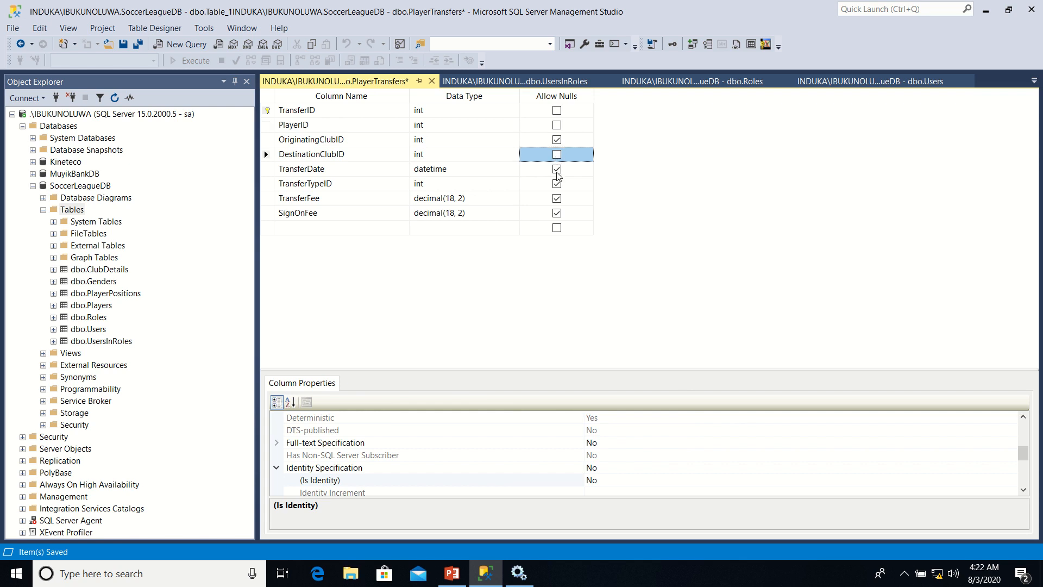
pyautogui.click(557, 170)
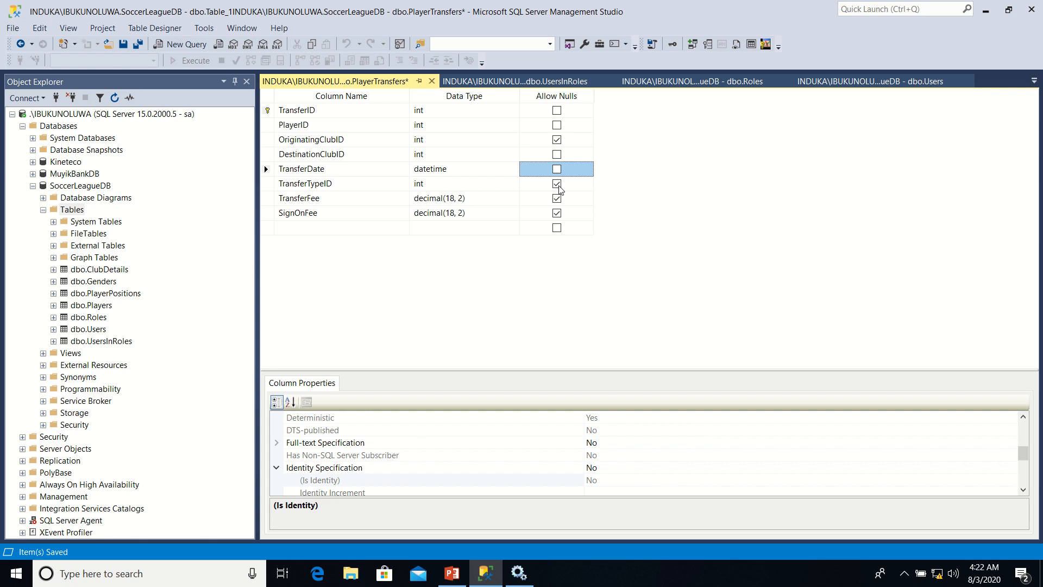
pyautogui.click(557, 185)
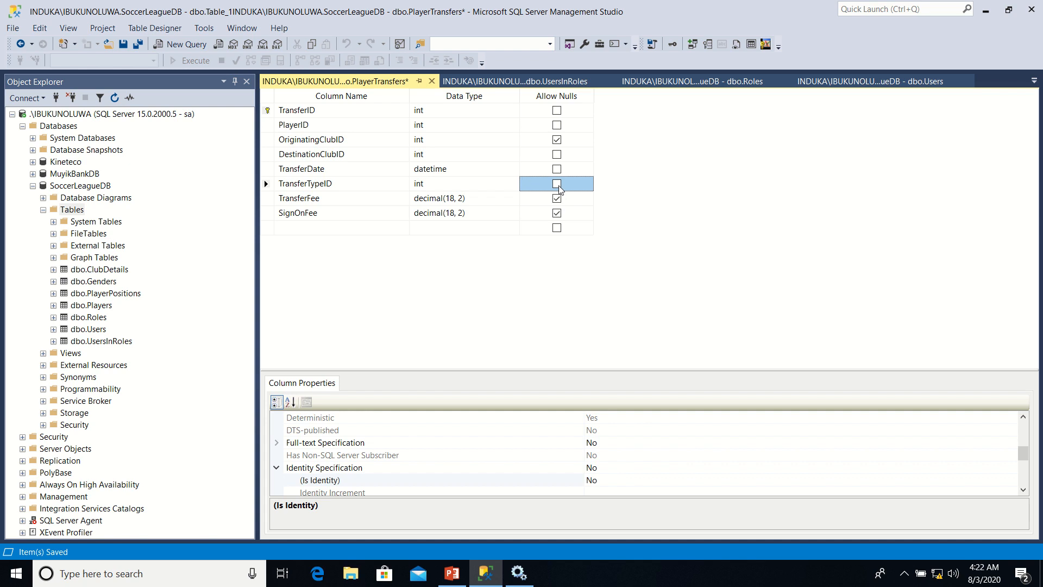
pyautogui.click(557, 198)
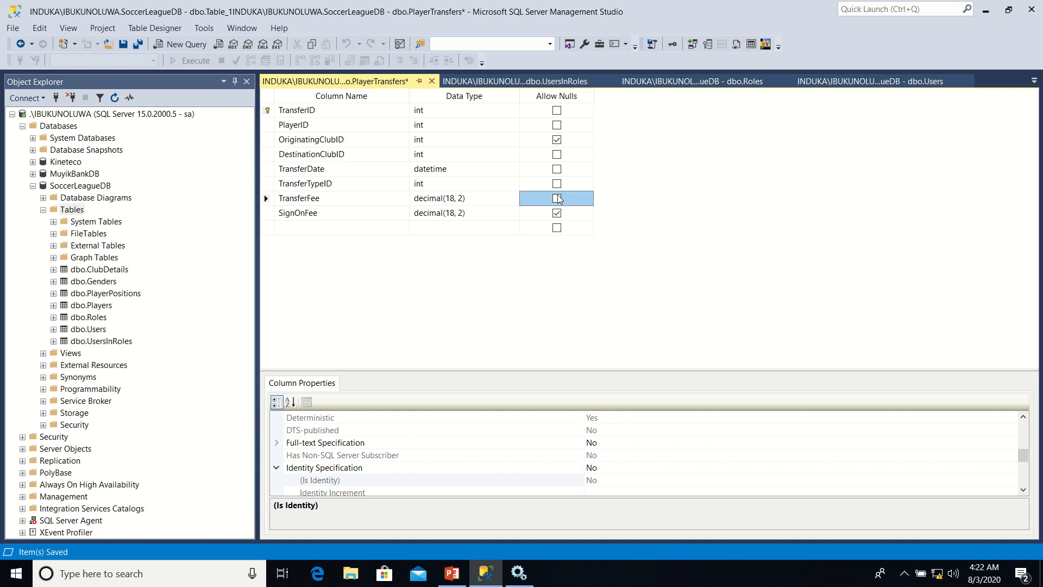
pyautogui.click(558, 199)
pyautogui.click(557, 214)
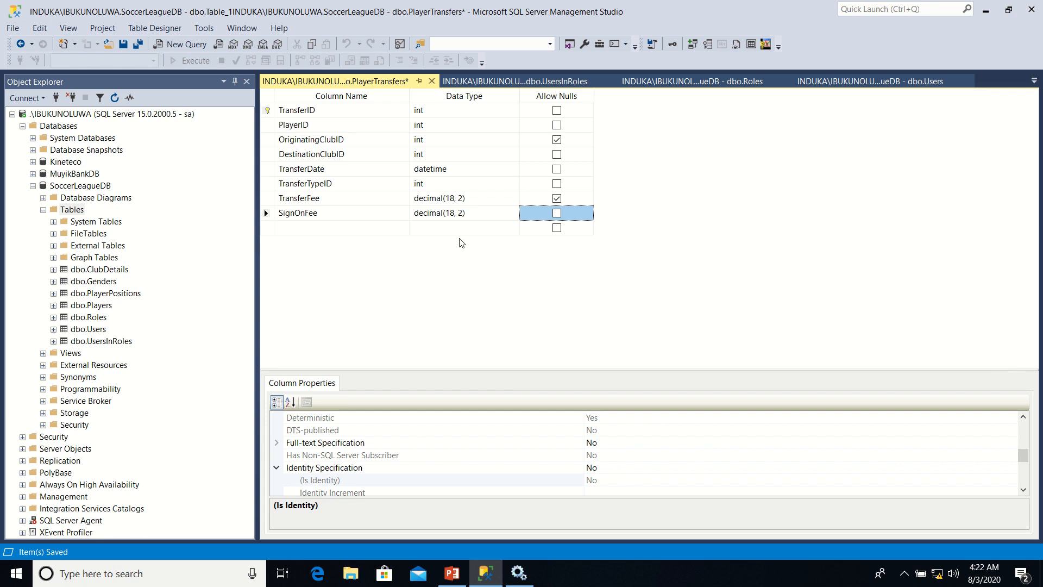
# Add a TransferAgent column of type nvarchar(200) to PlayerTransfers and disallow nulls for it
pyautogui.click(305, 228)
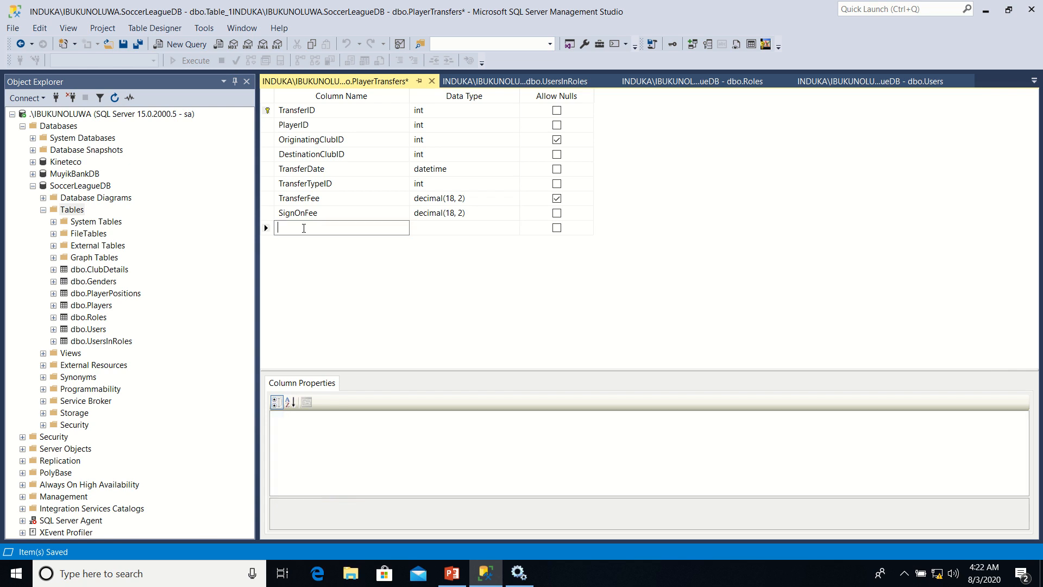
pyautogui.write('Ag')
pyautogui.press('BackSpace')
pyautogui.press('BackSpace')
pyautogui.write('TransferAgent')
pyautogui.press('Tab')
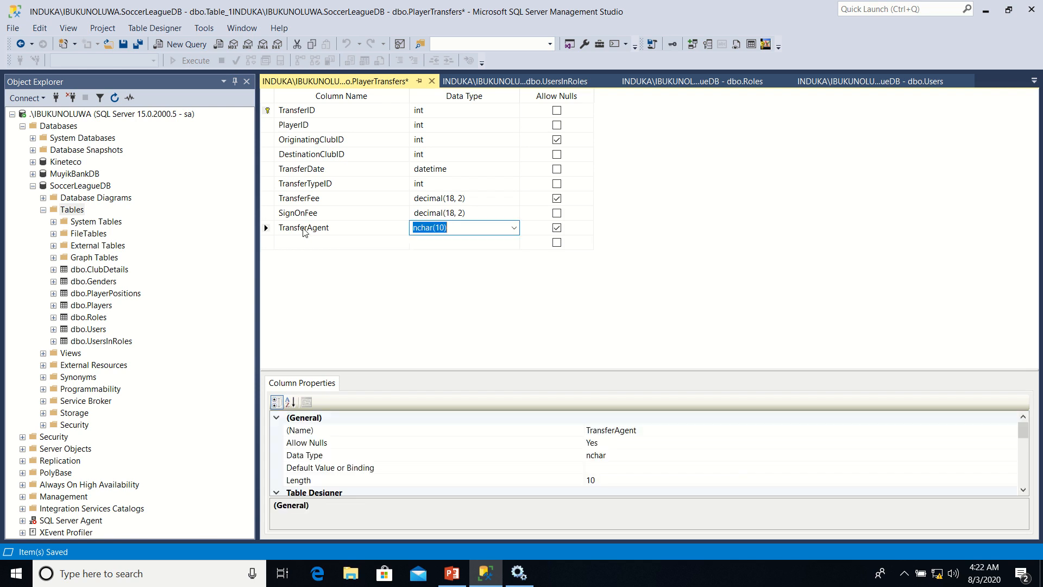
pyautogui.click(514, 229)
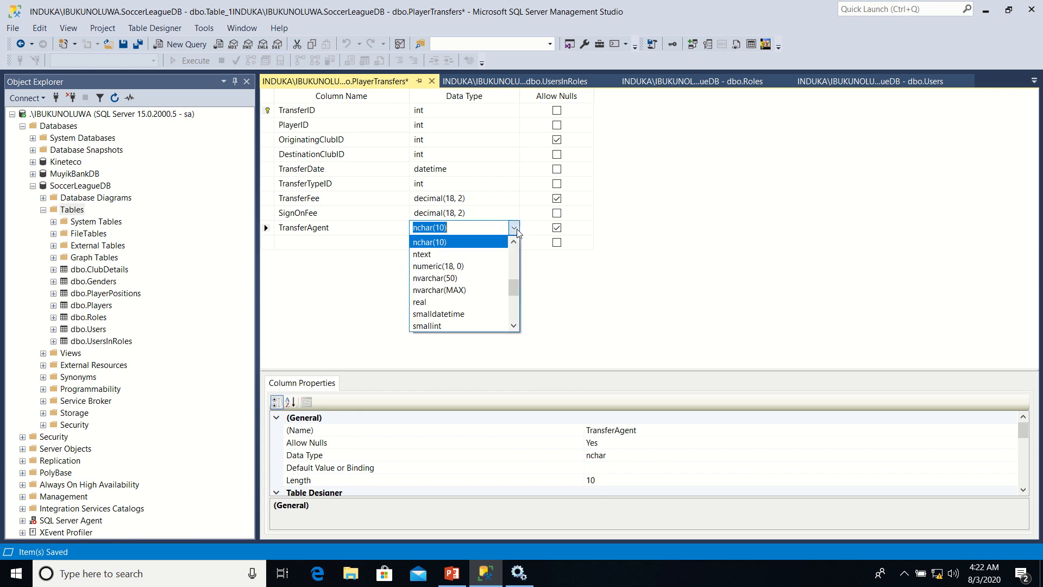
pyautogui.click(446, 278)
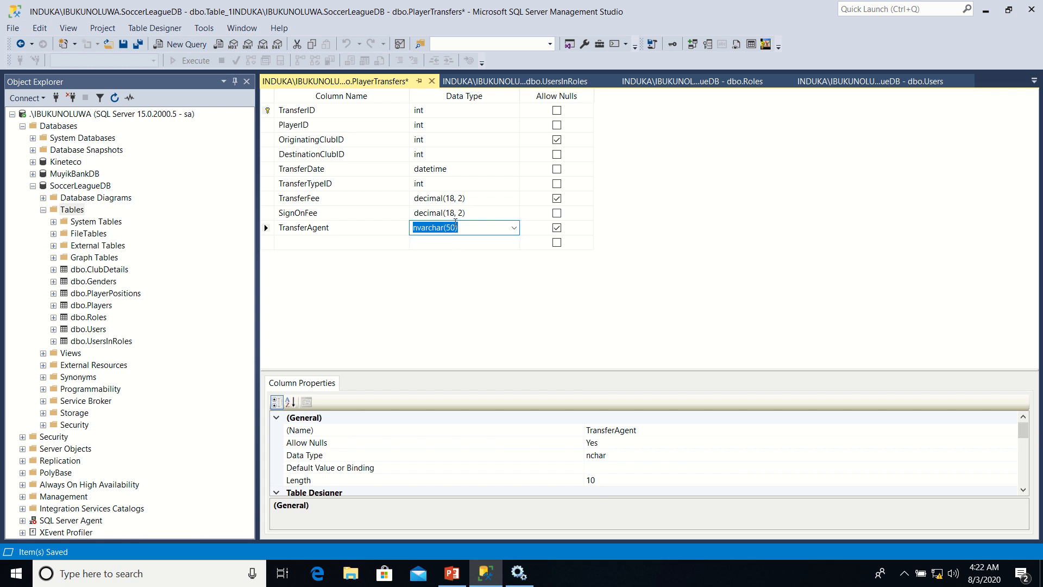
pyautogui.click(455, 224)
pyautogui.press('BackSpace')
pyautogui.write('20')
pyautogui.click(557, 228)
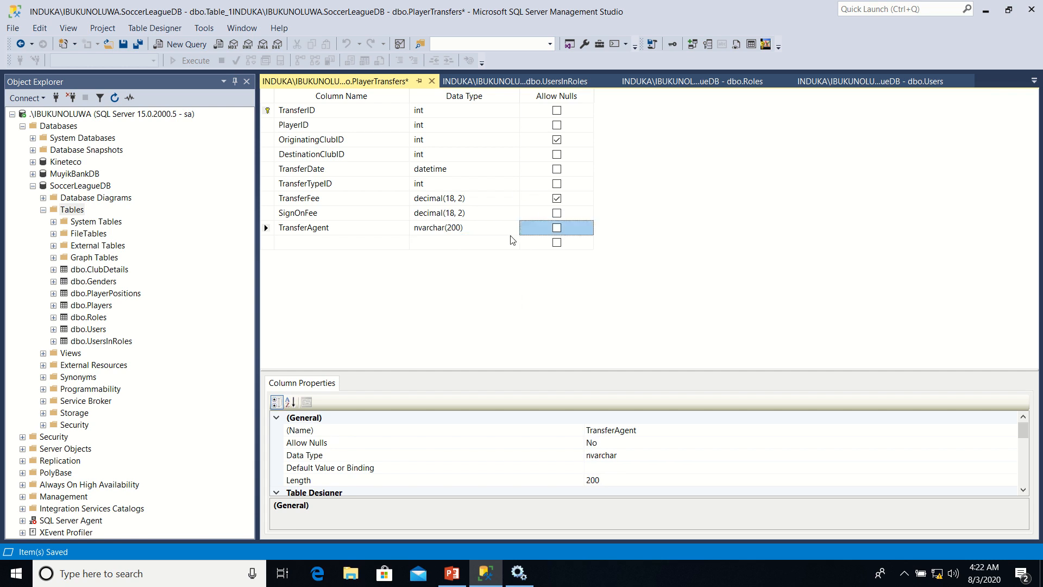
# Add an AgentFee column of type decimal(18, 2) to PlayerTransfers and disallow nulls for it
pyautogui.click(324, 242)
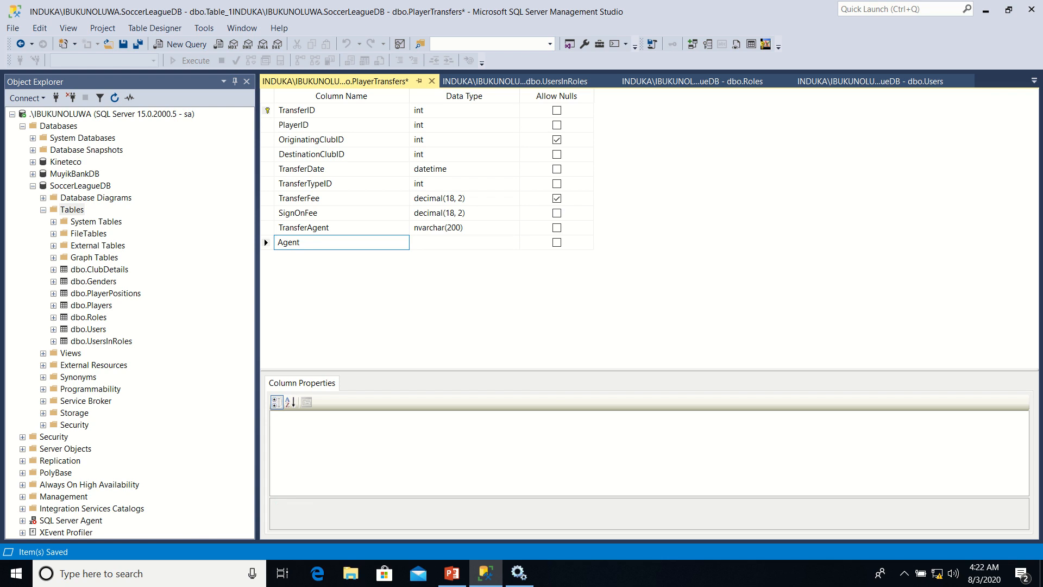
pyautogui.press('Tab')
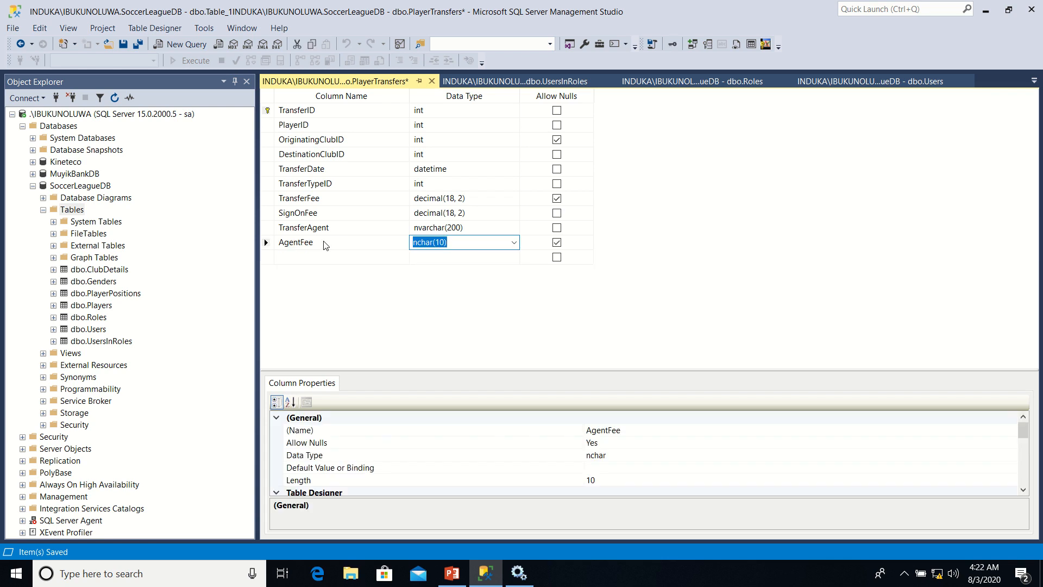
pyautogui.write('decimal')
pyautogui.click(557, 243)
pyautogui.click(559, 247)
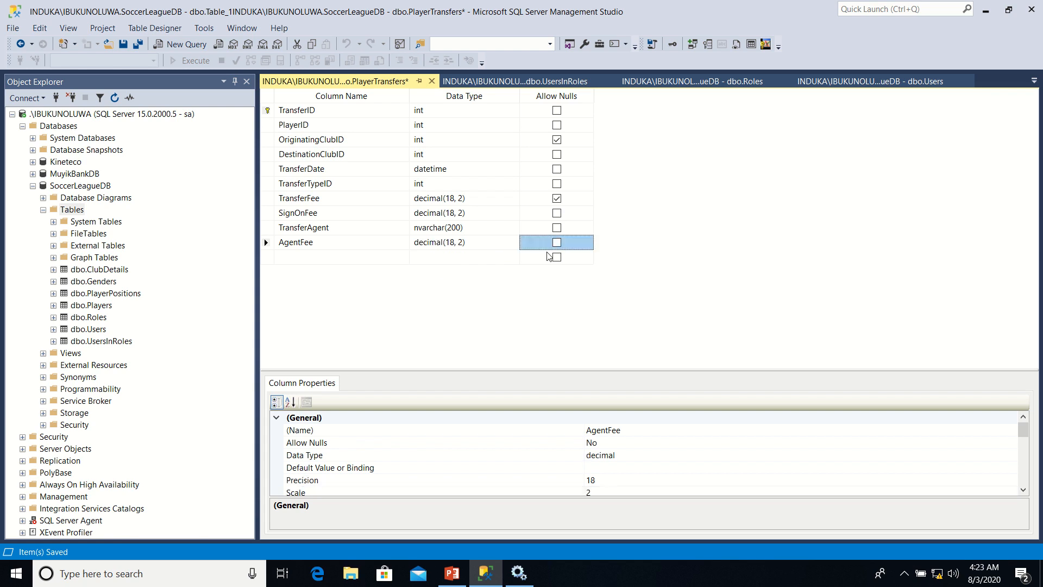
# Save the revised PlayerTransfers design, accepting the update of the related ClubDetails and Players tables
pyautogui.rightClick(388, 81)
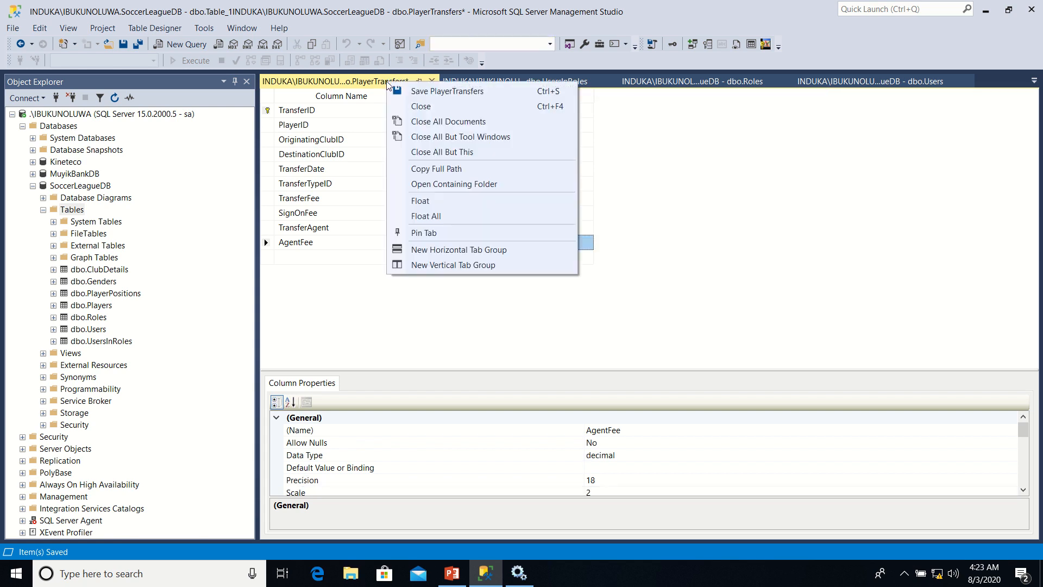
pyautogui.click(414, 93)
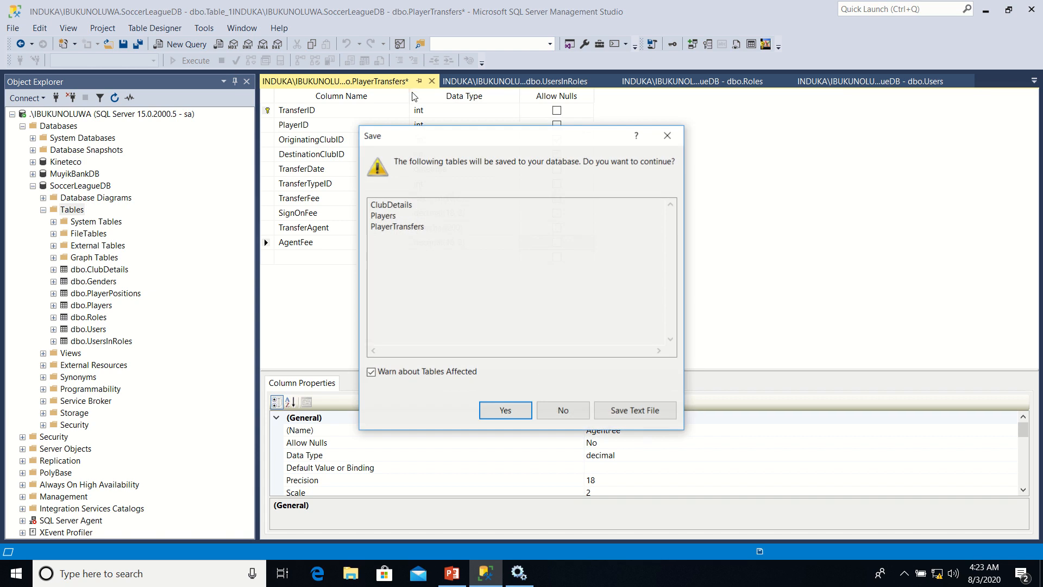
pyautogui.click(498, 411)
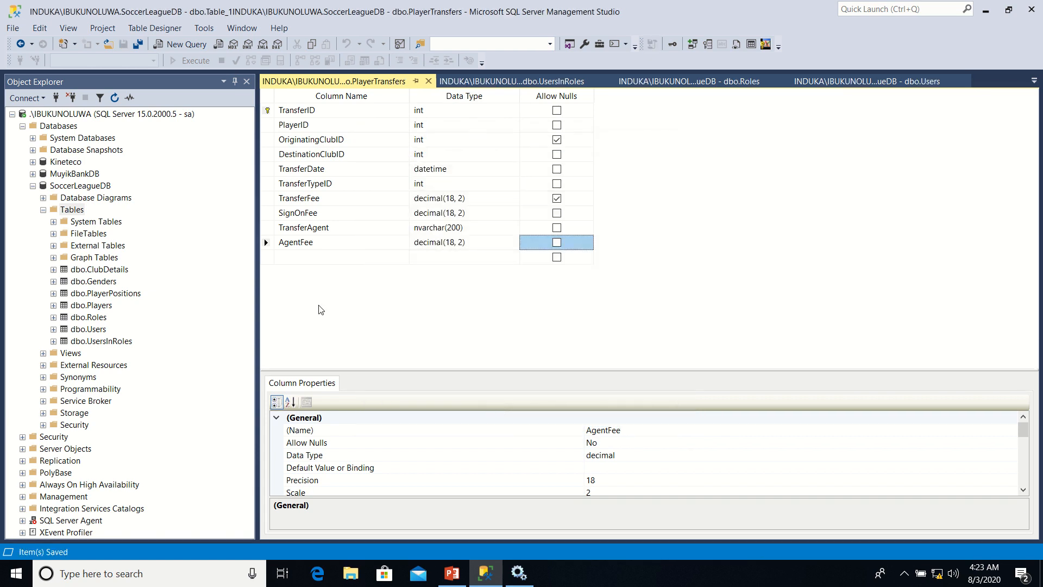
# Create a new table in SoccerLeagueDB with a first column TransferTypeID of type int
pyautogui.rightClick(80, 214)
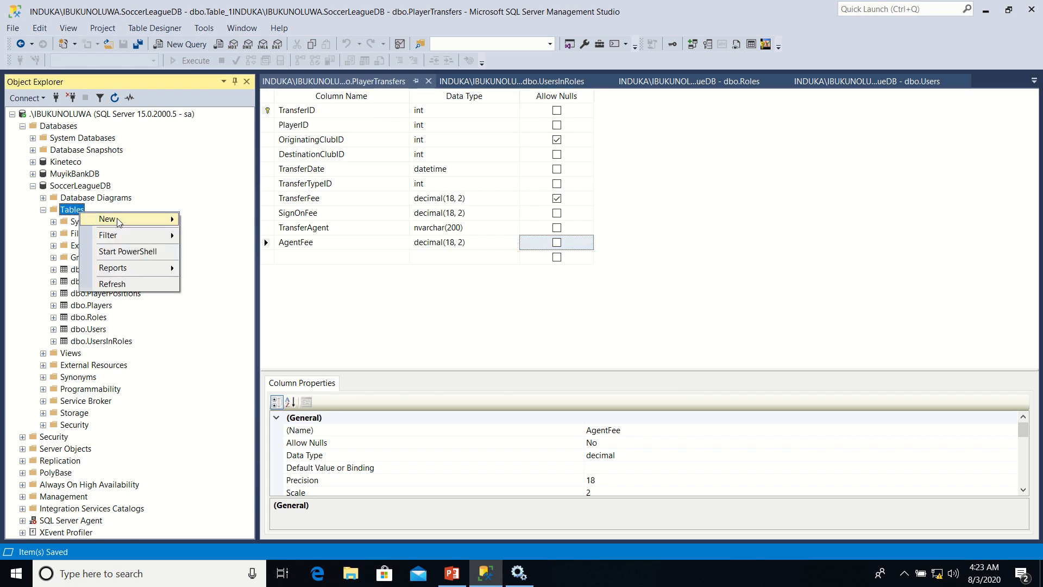
pyautogui.moveTo(116, 218)
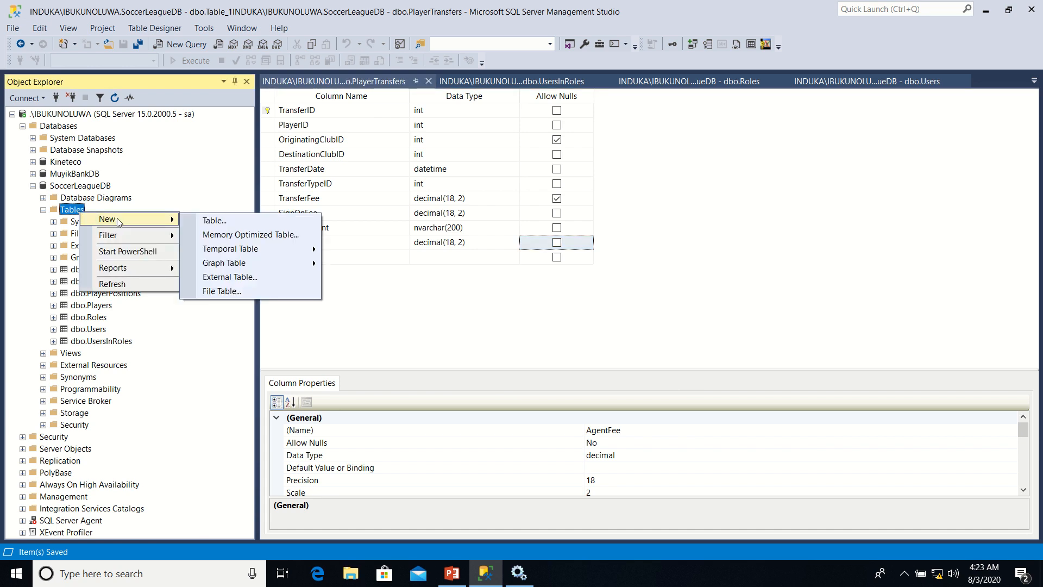
pyautogui.click(202, 224)
pyautogui.click(309, 110)
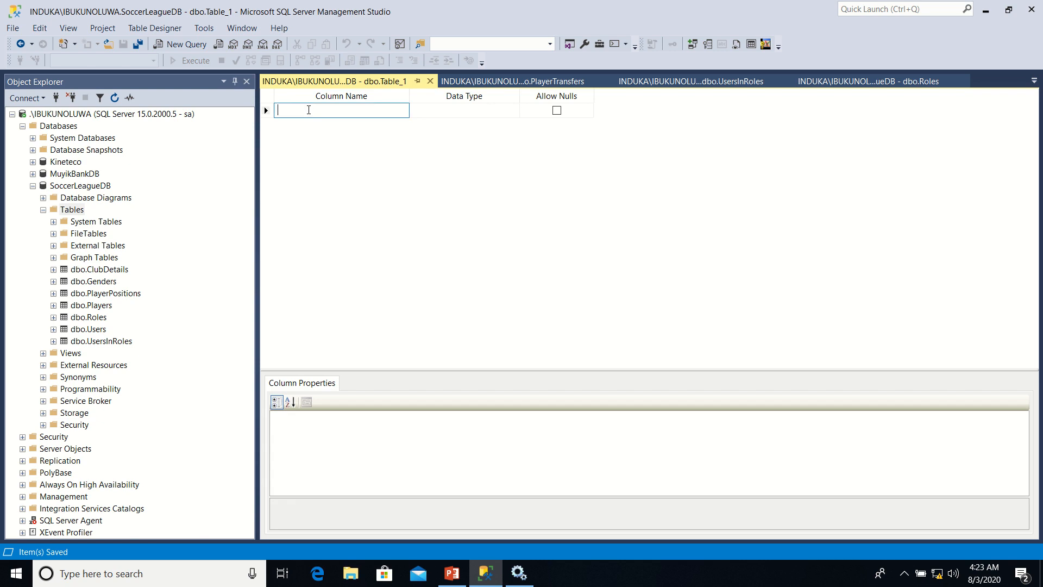
pyautogui.write('Transfe')
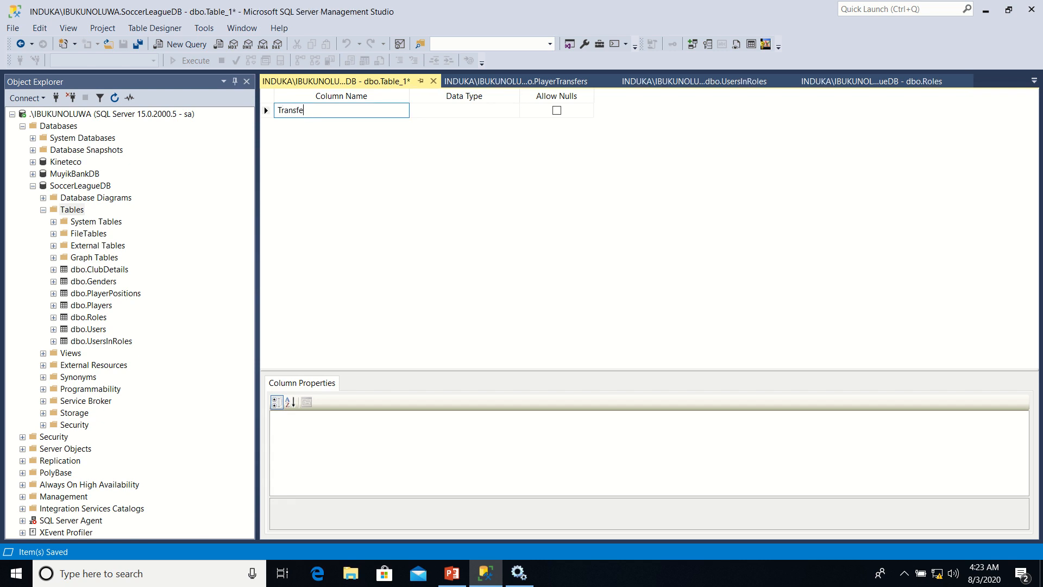
pyautogui.write('rTypeID')
pyautogui.press('Tab')
pyautogui.write('i')
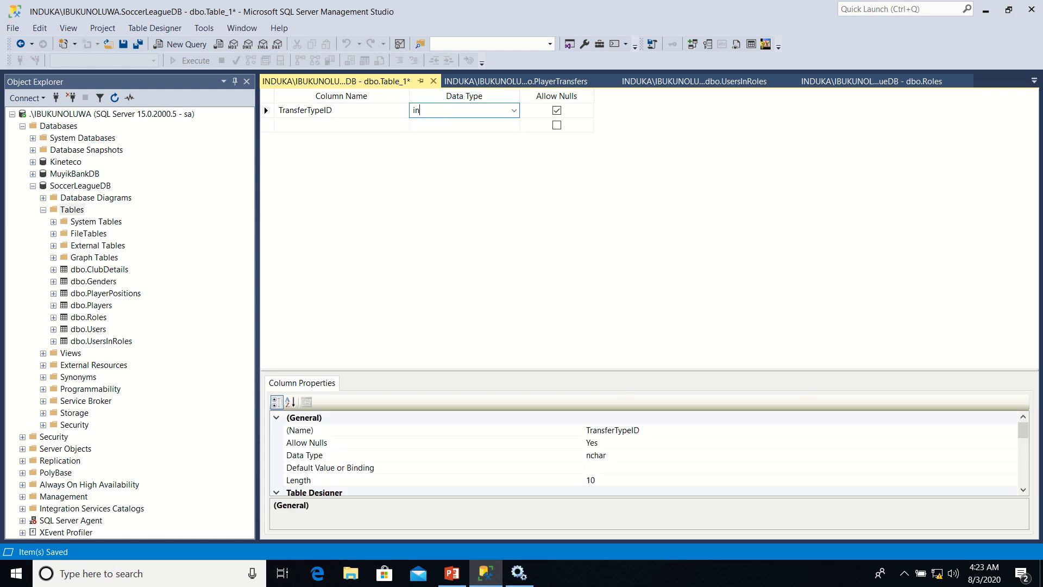
# Add a second column TransferTypeName of type nvarchar(50) to the new table
pyautogui.click(308, 132)
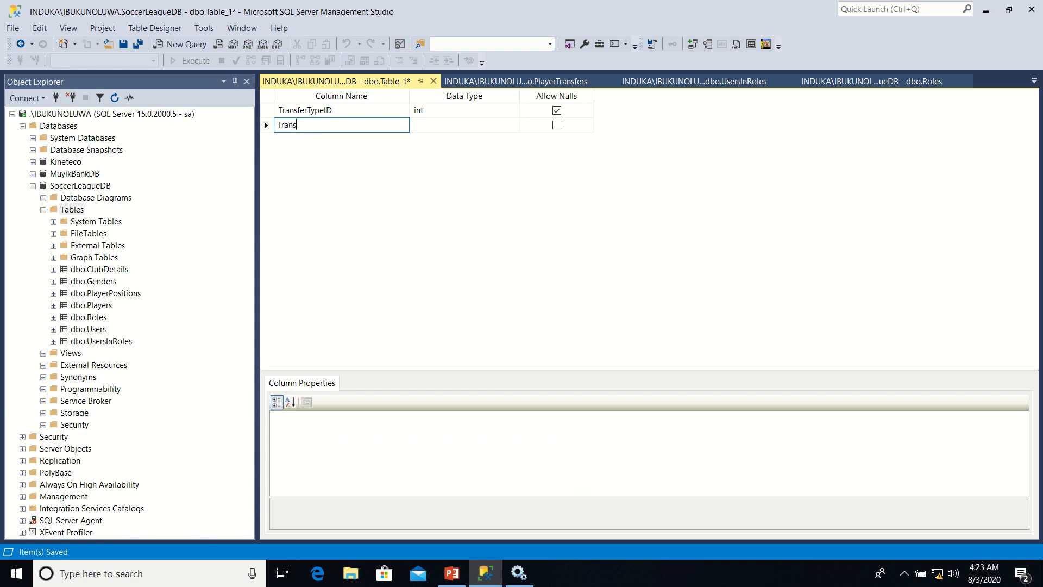
pyautogui.write('TransferTypeName')
pyautogui.press('Tab')
pyautogui.click(513, 125)
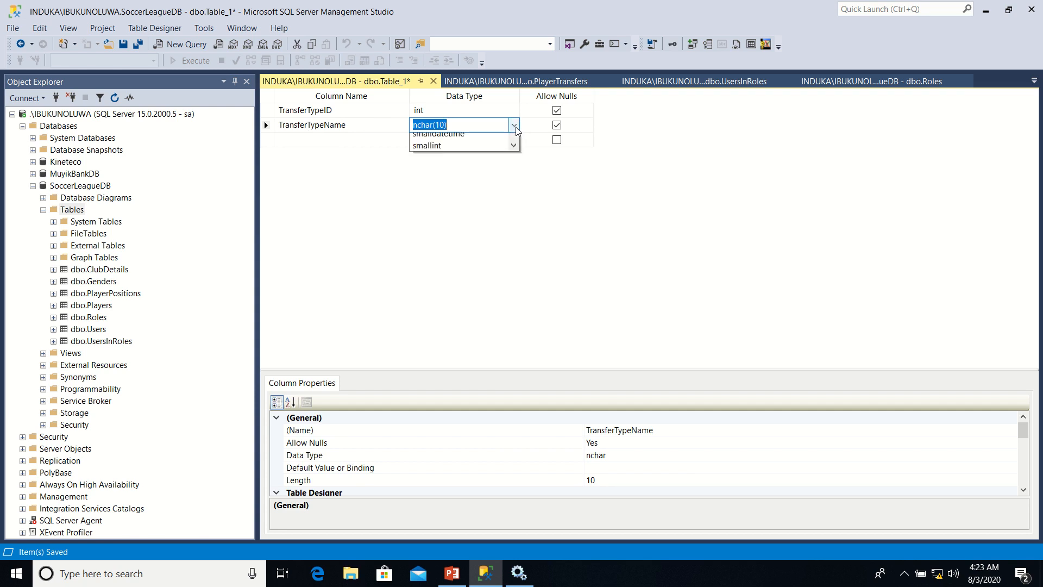
pyautogui.click(487, 173)
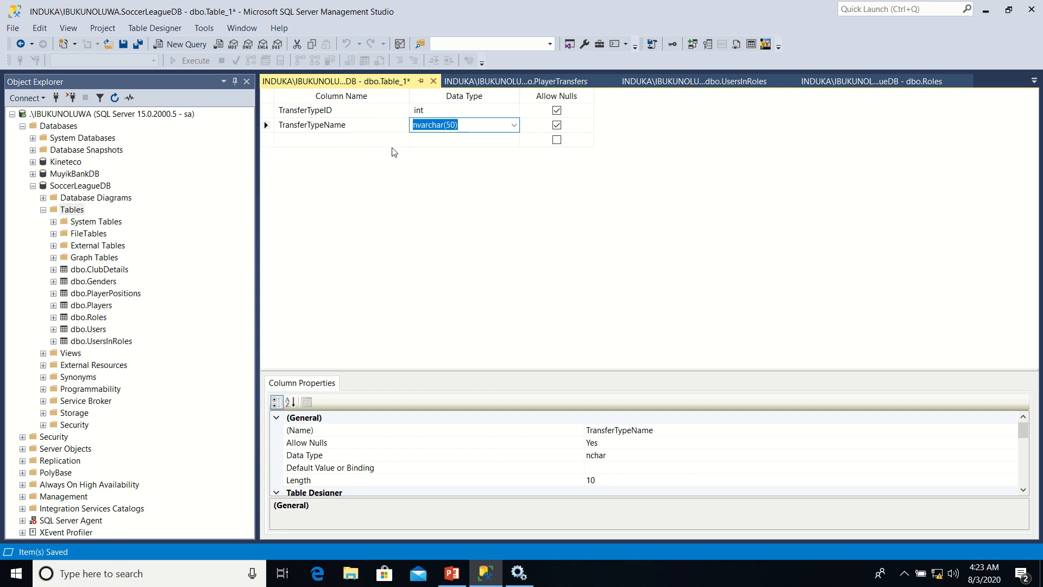
# Save the new table under the name TransferTypes
pyautogui.rightClick(375, 86)
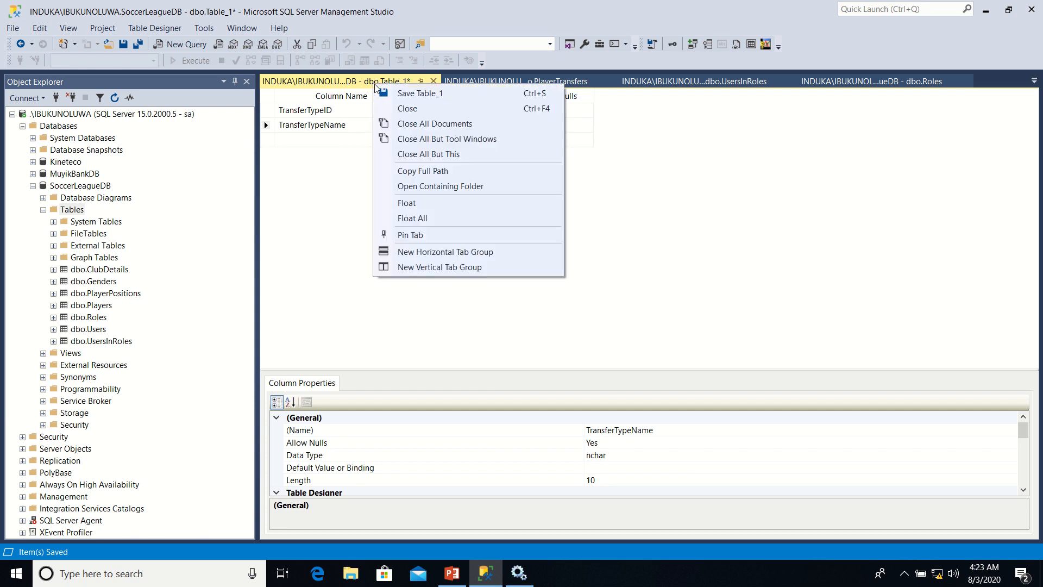
pyautogui.click(399, 93)
pyautogui.write('T')
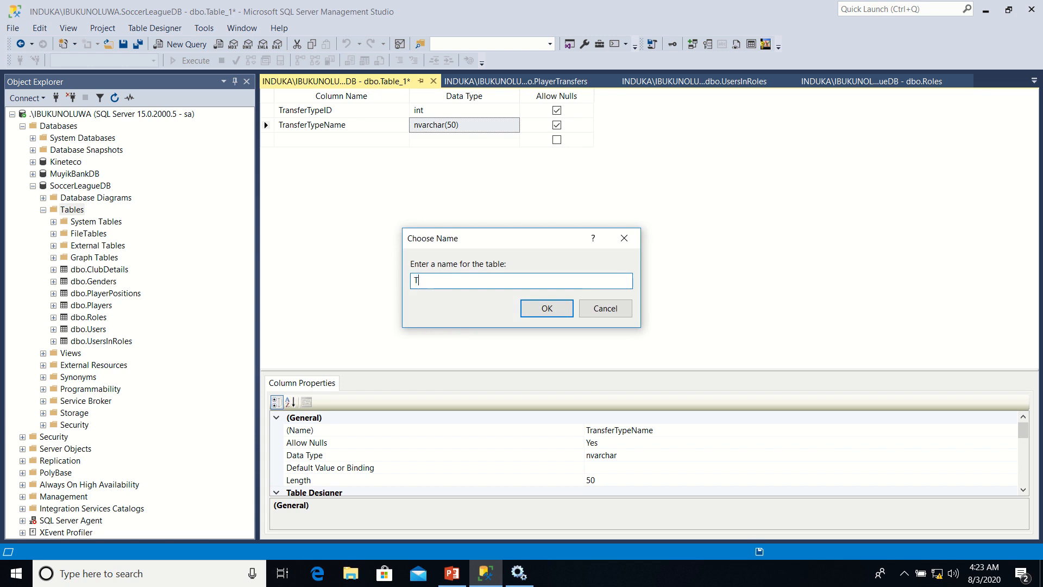
pyautogui.write('ransferTypes')
pyautogui.click(535, 310)
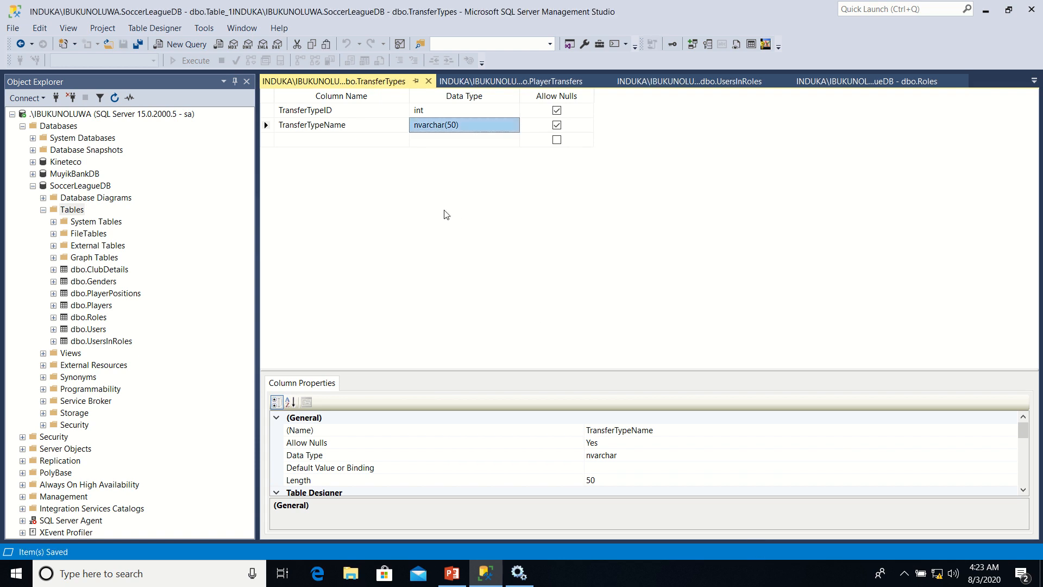
# Set TransferTypeID as the primary key of the TransferTypes table
pyautogui.click(268, 111)
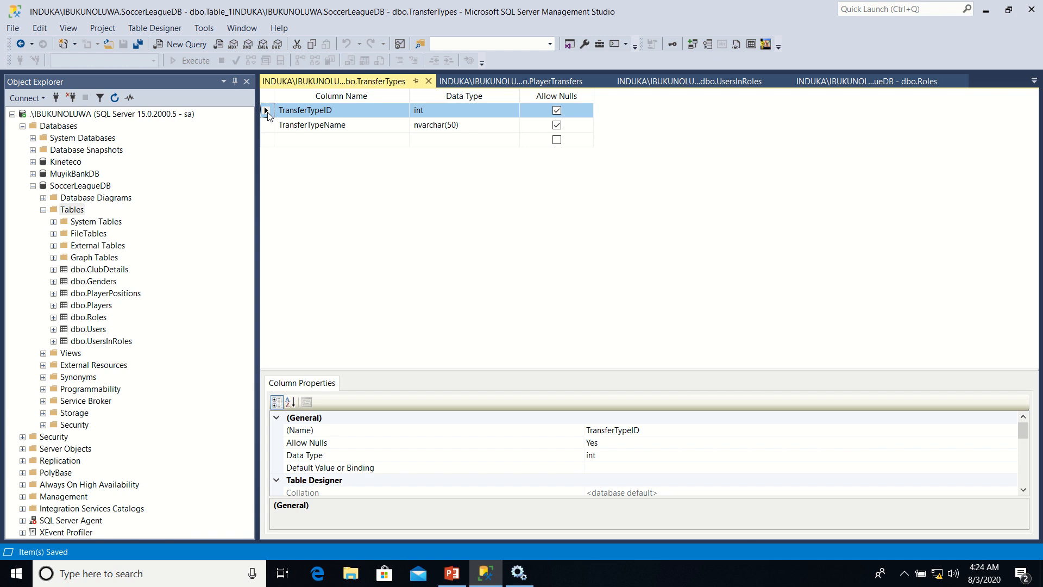
pyautogui.rightClick(269, 115)
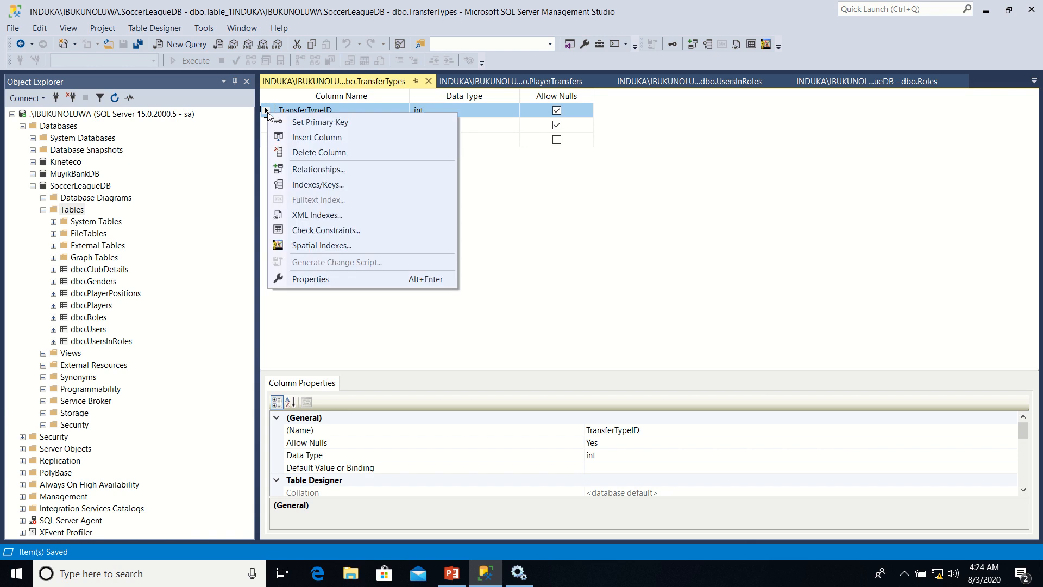
pyautogui.click(292, 122)
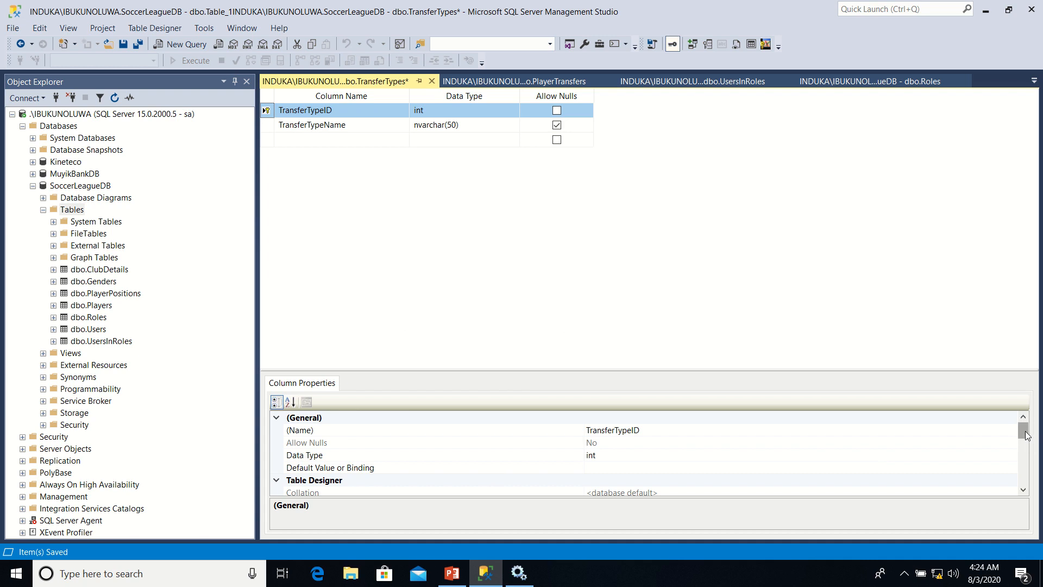
# Turn on Is Identity for the TransferTypeID column of the TransferTypes table
pyautogui.moveTo(1023, 435); pyautogui.dragTo(1027, 465)
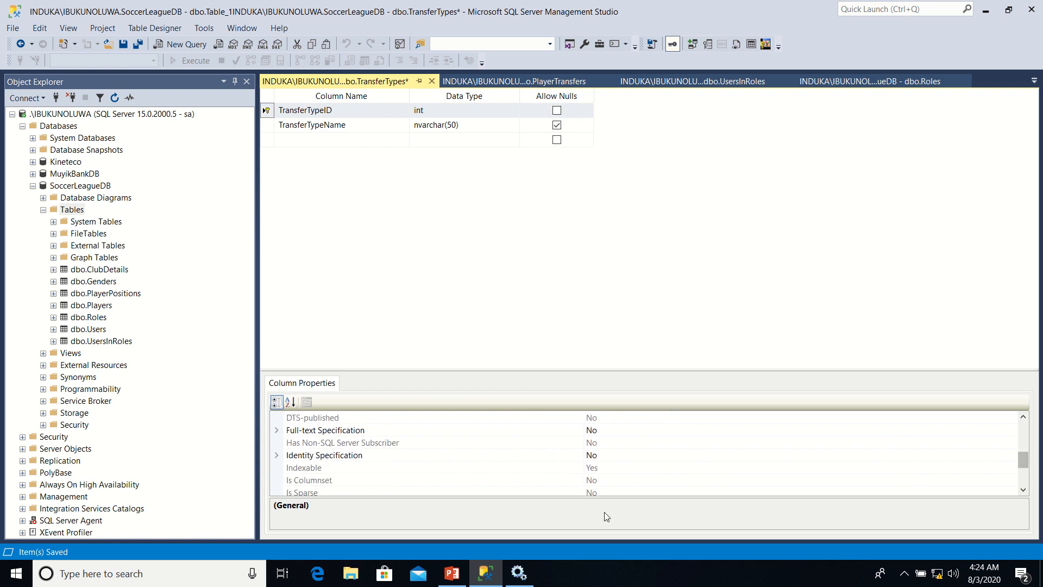
pyautogui.click(277, 456)
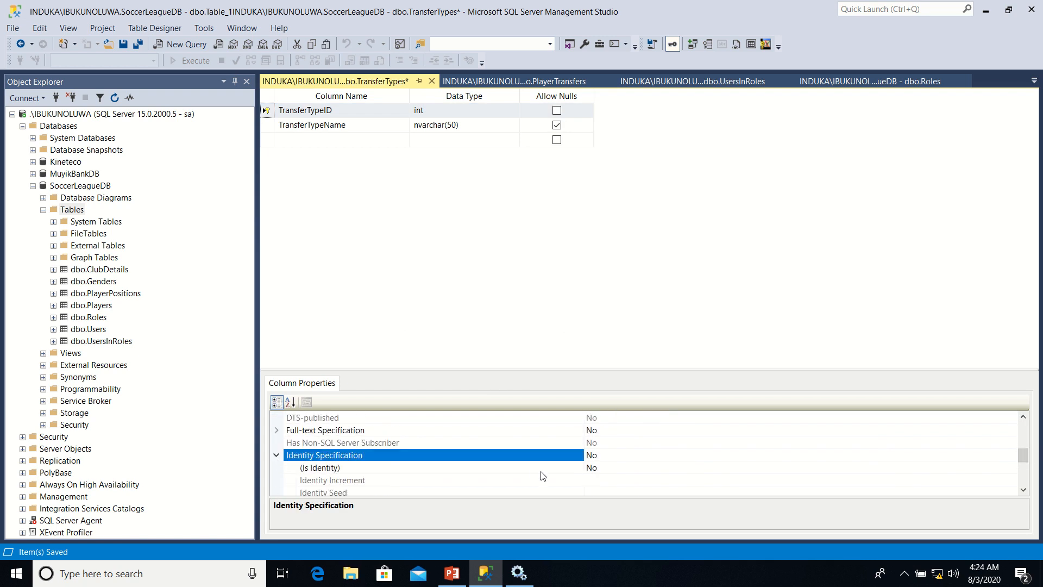
pyautogui.click(619, 468)
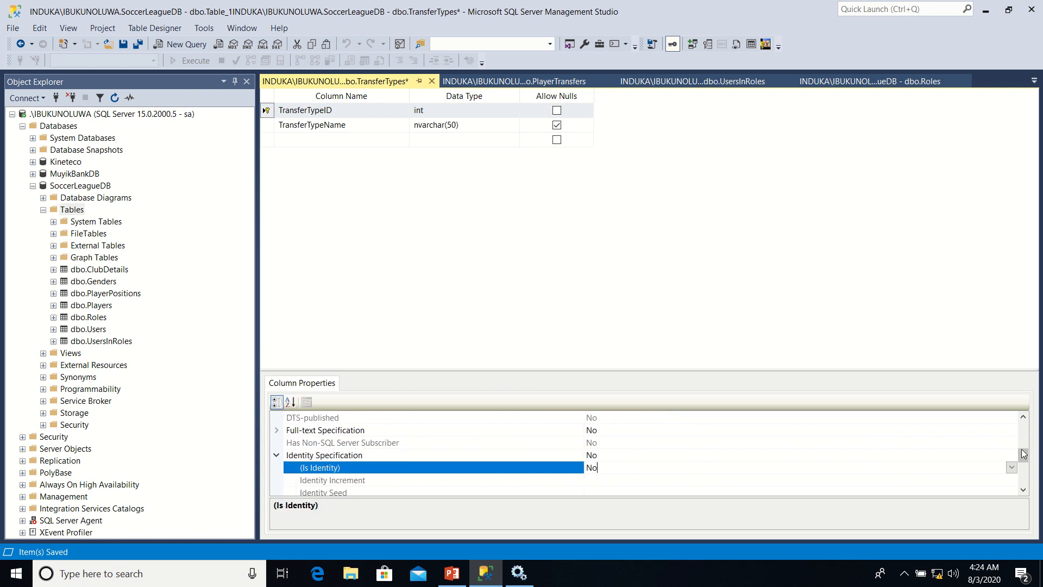
pyautogui.click(1012, 469)
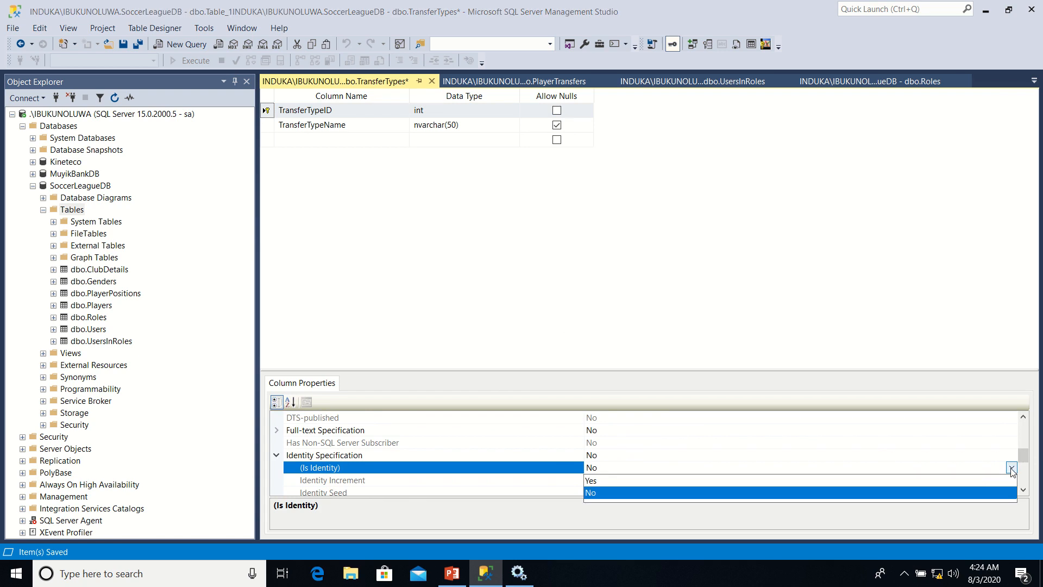
pyautogui.click(993, 478)
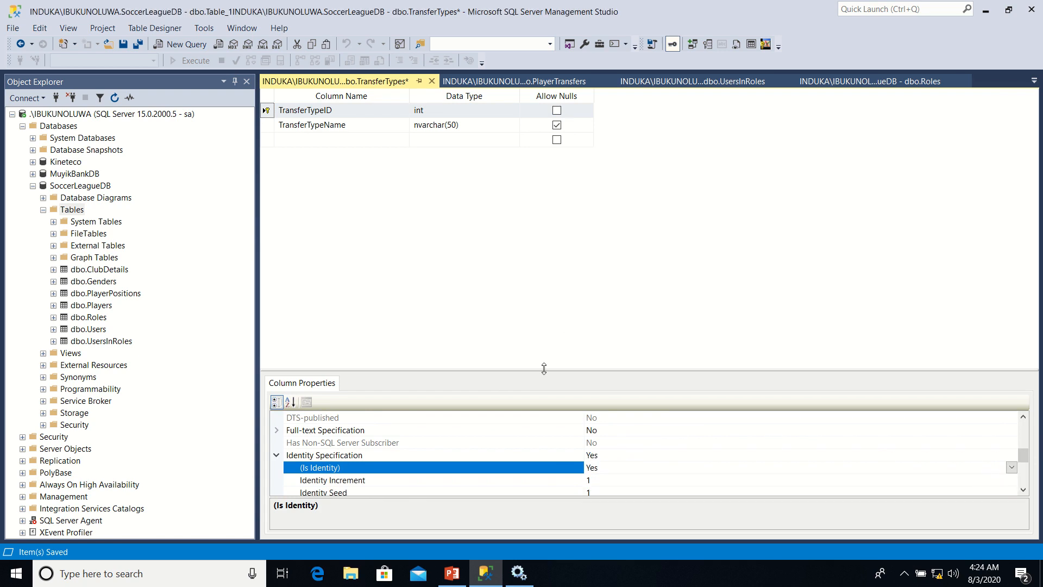
# Add a new index to the TransferTypes table and set its type to Unique Key
pyautogui.click(267, 125)
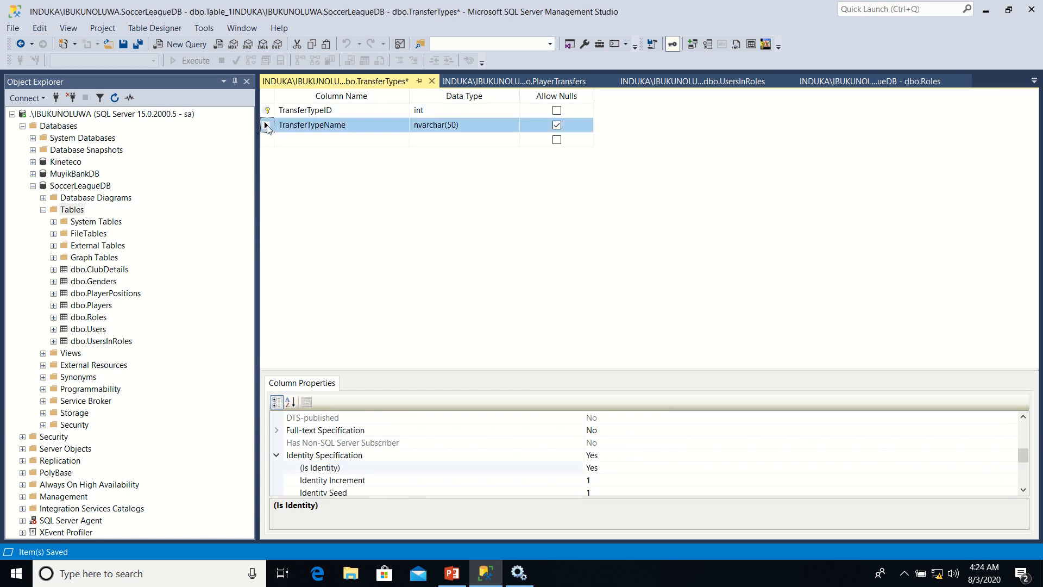
pyautogui.rightClick(267, 123)
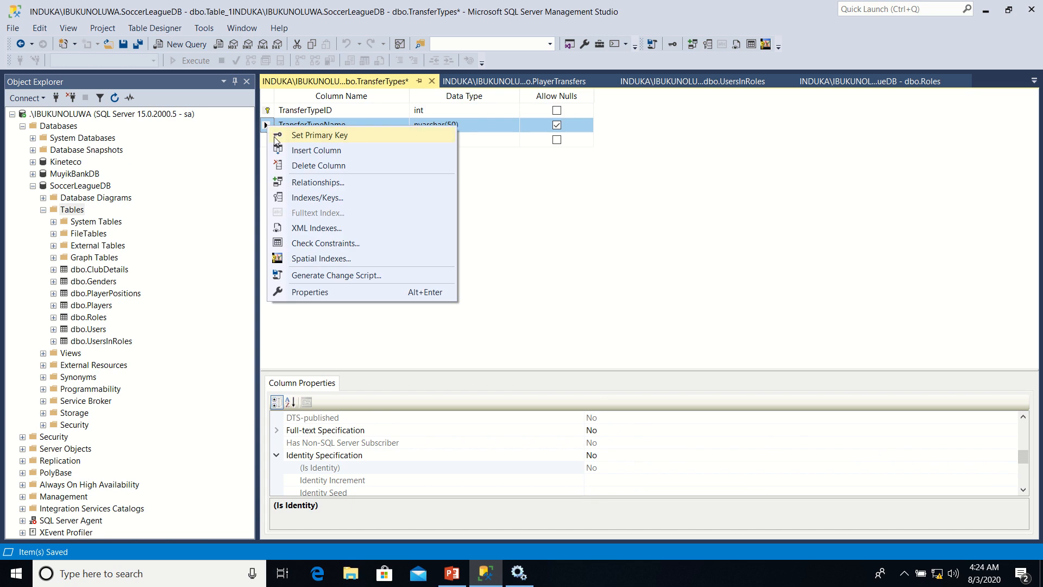
pyautogui.click(308, 199)
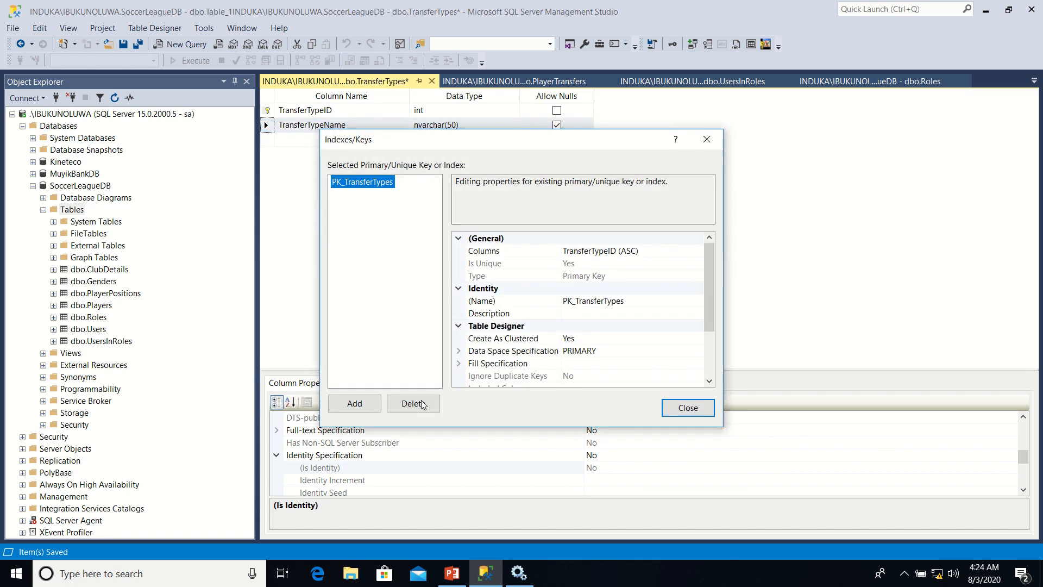
pyautogui.click(354, 403)
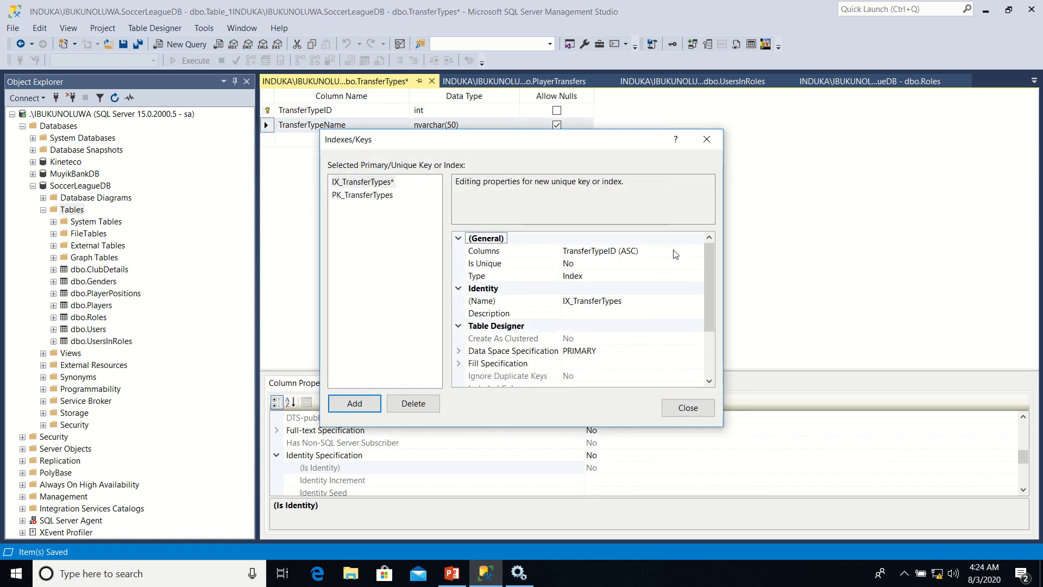
pyautogui.click(675, 274)
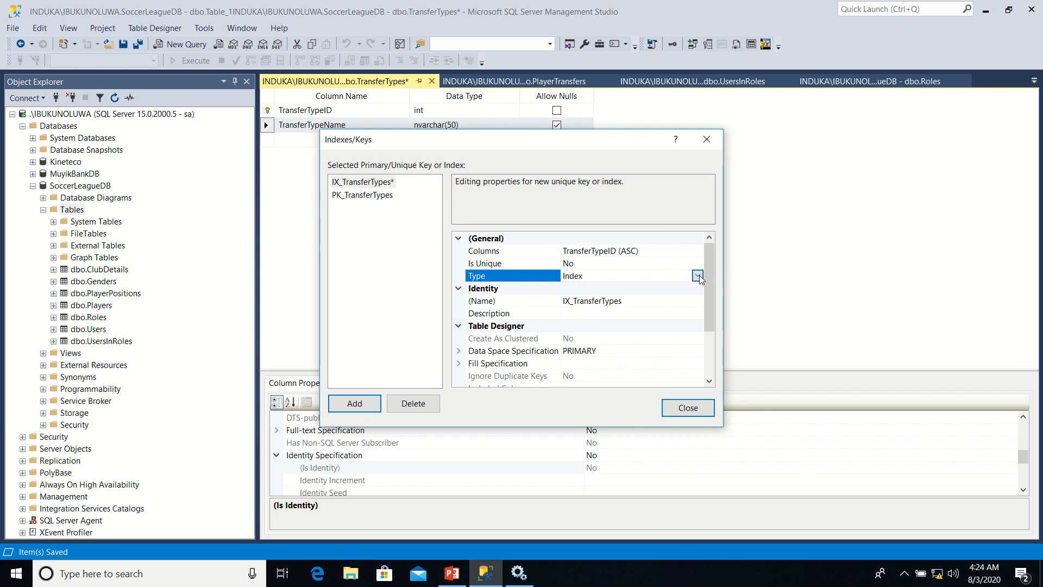
pyautogui.click(698, 277)
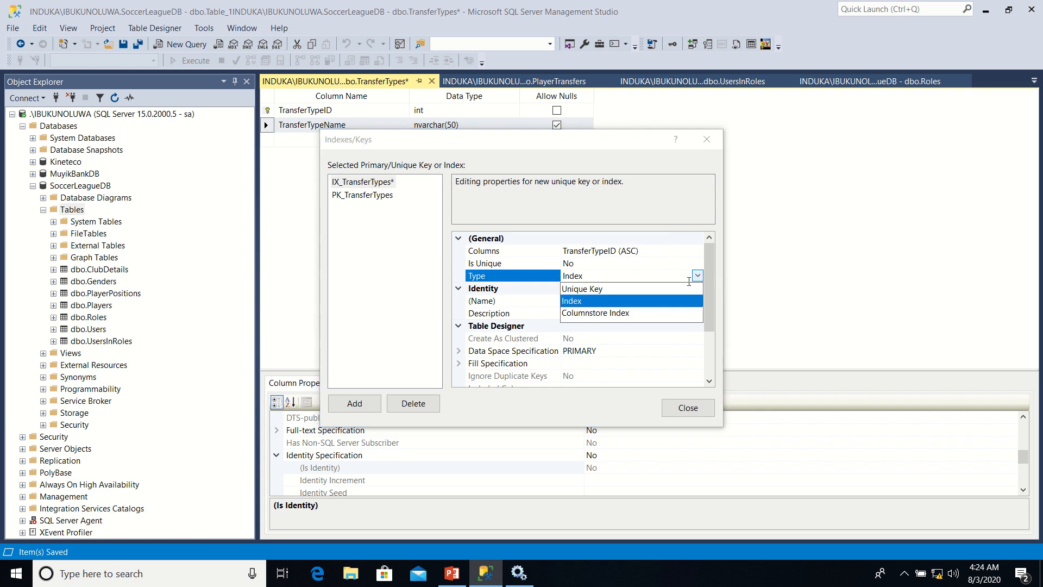
pyautogui.click(591, 290)
# Set the new unique key's column to TransferTypeName and close the Indexes/Keys dialog
pyautogui.click(698, 251)
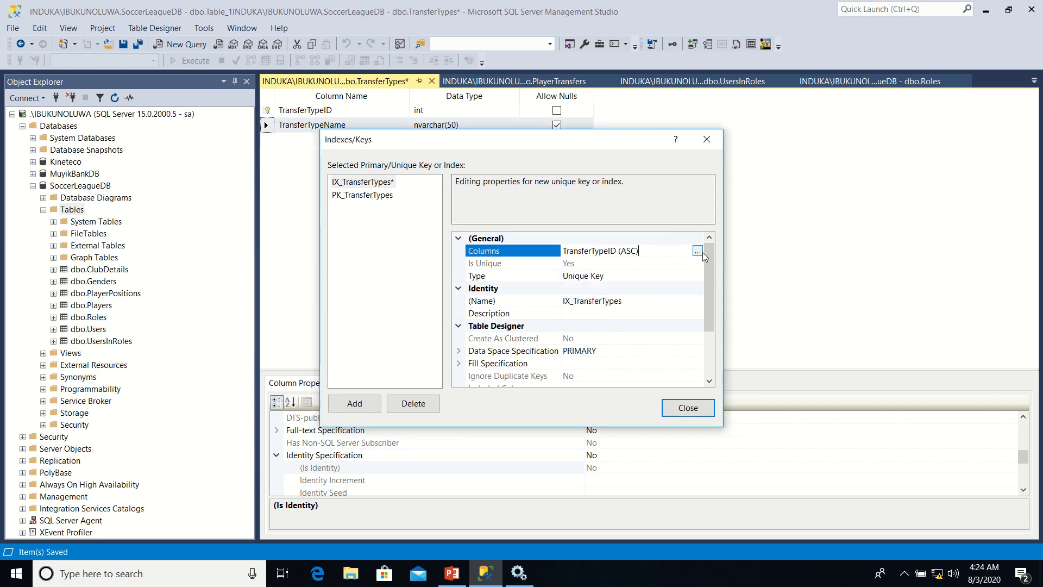
pyautogui.click(697, 251)
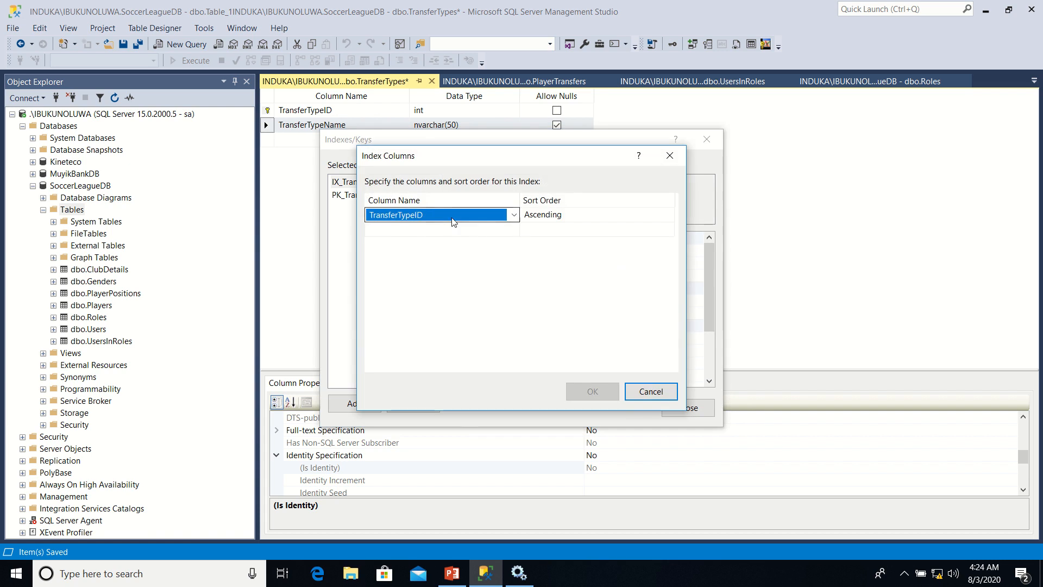
pyautogui.click(513, 215)
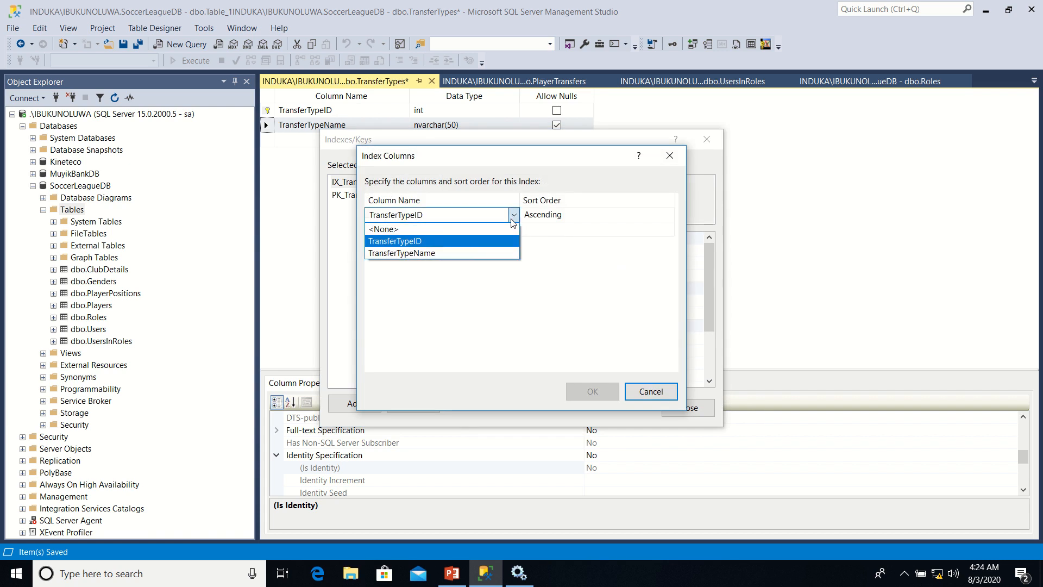
pyautogui.click(466, 253)
pyautogui.click(586, 390)
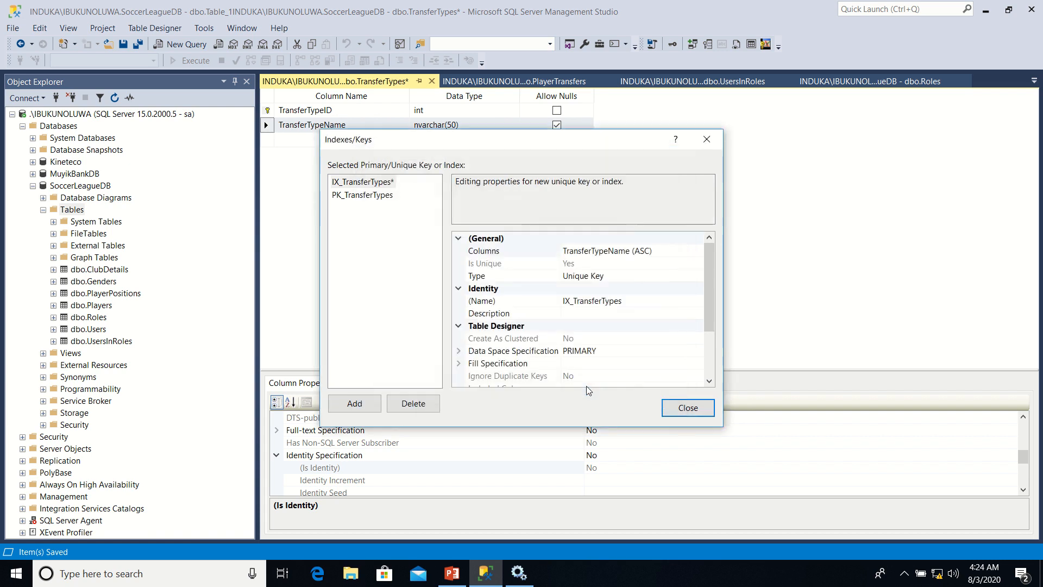
pyautogui.click(682, 408)
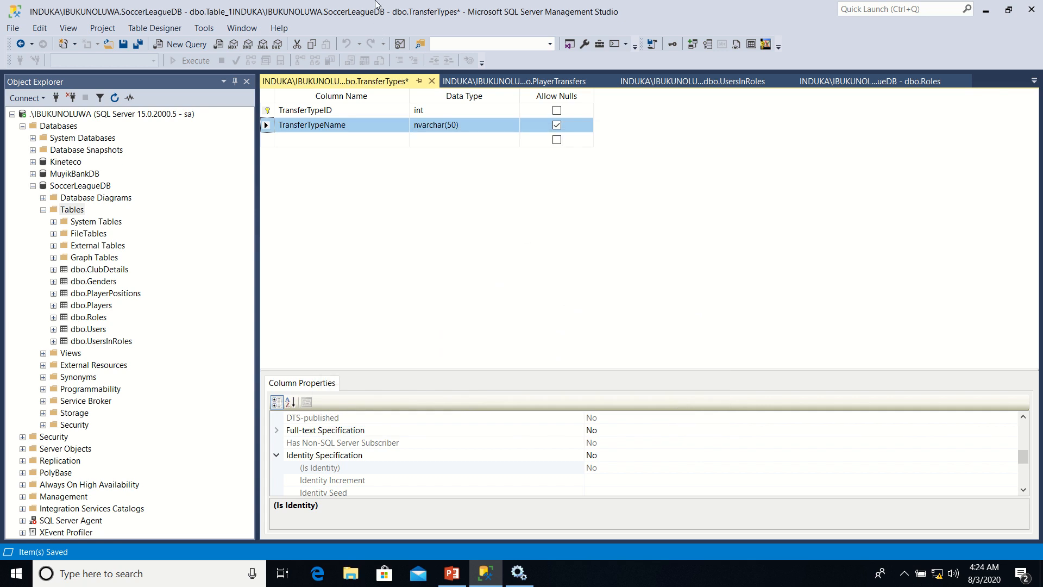
# Save the TransferTypes table with its identity and unique key changes
pyautogui.moveTo(375, 0)
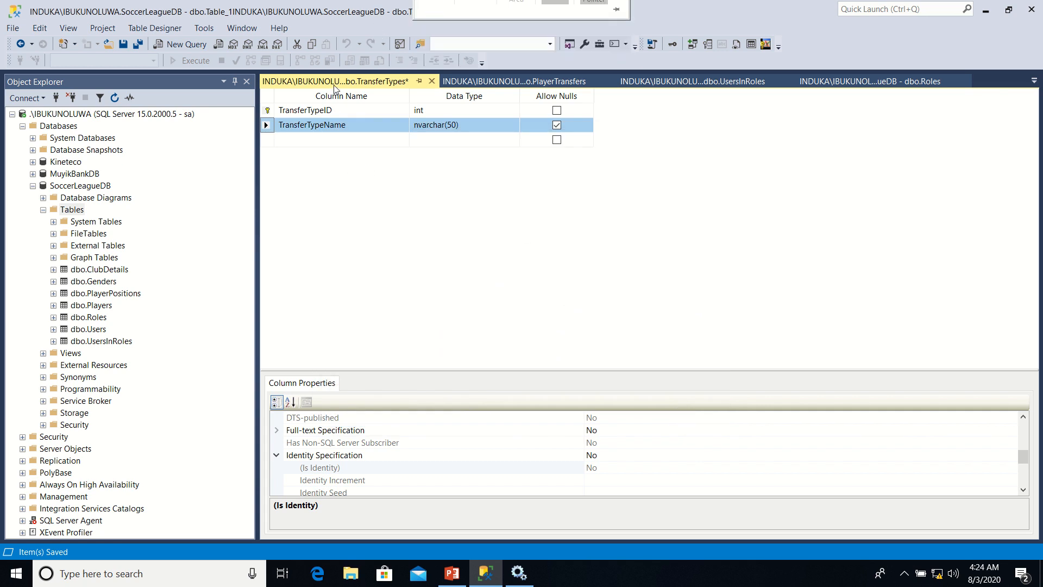
pyautogui.rightClick(334, 87)
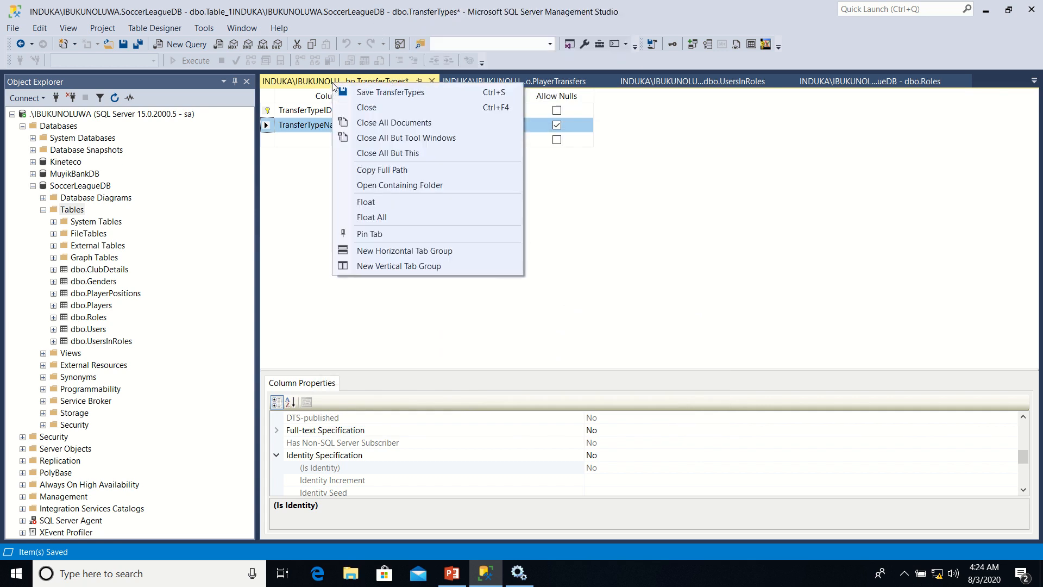
pyautogui.click(363, 92)
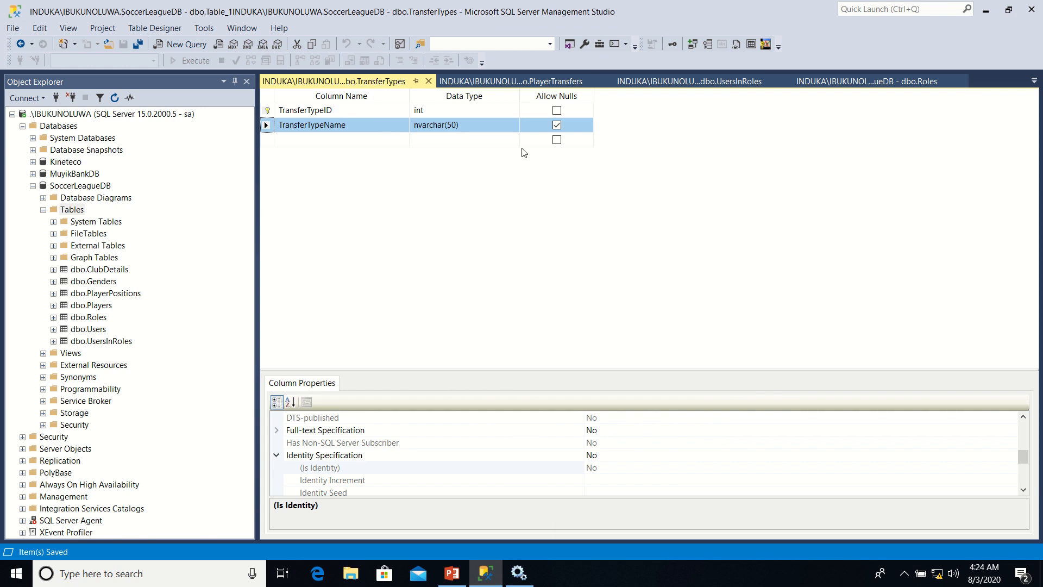
# Add a new foreign key relationship to the PlayerTransfers table
pyautogui.click(531, 83)
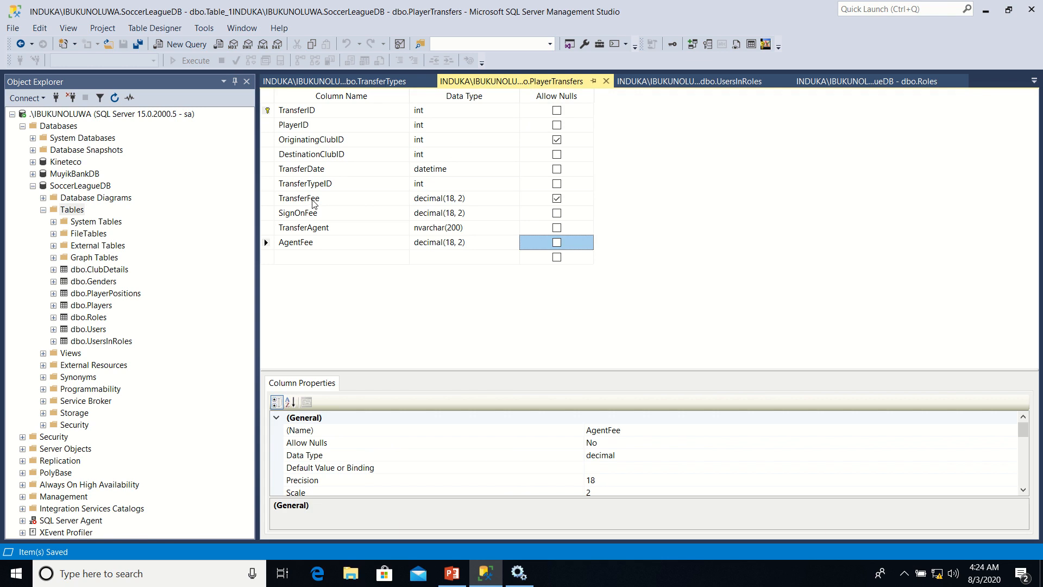
pyautogui.click(266, 199)
pyautogui.rightClick(267, 200)
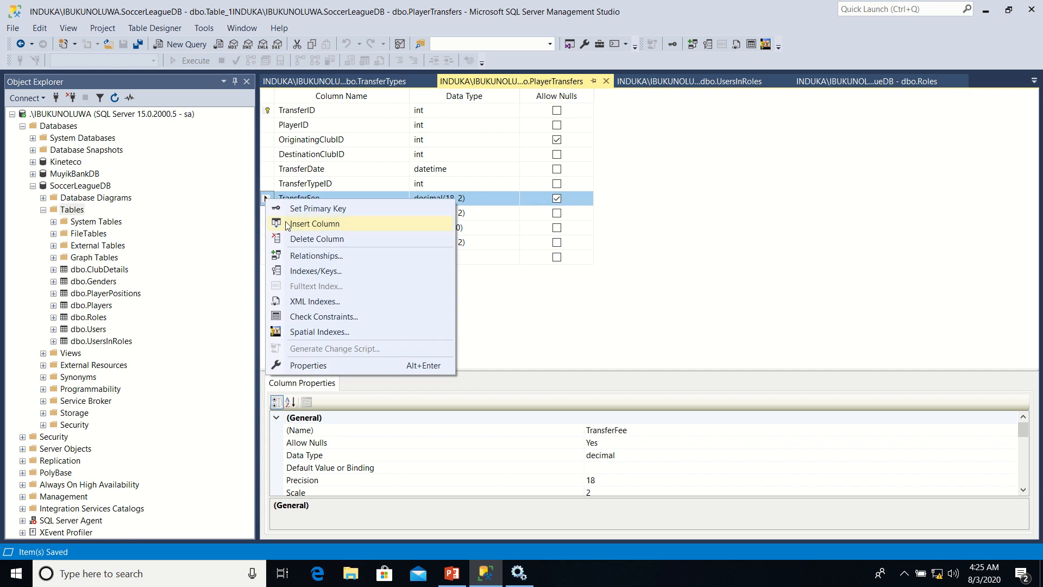
pyautogui.click(300, 261)
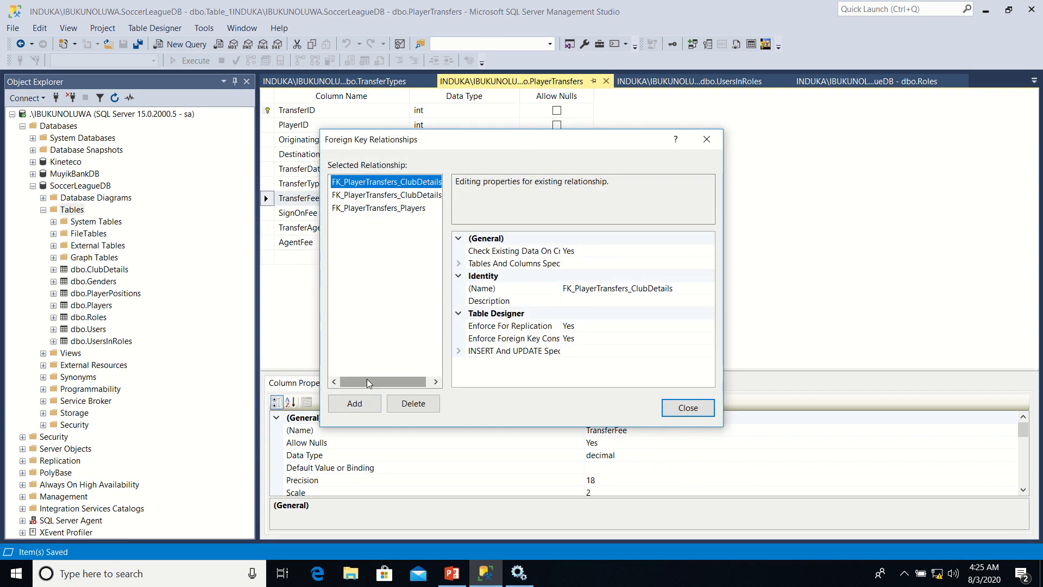
pyautogui.click(356, 403)
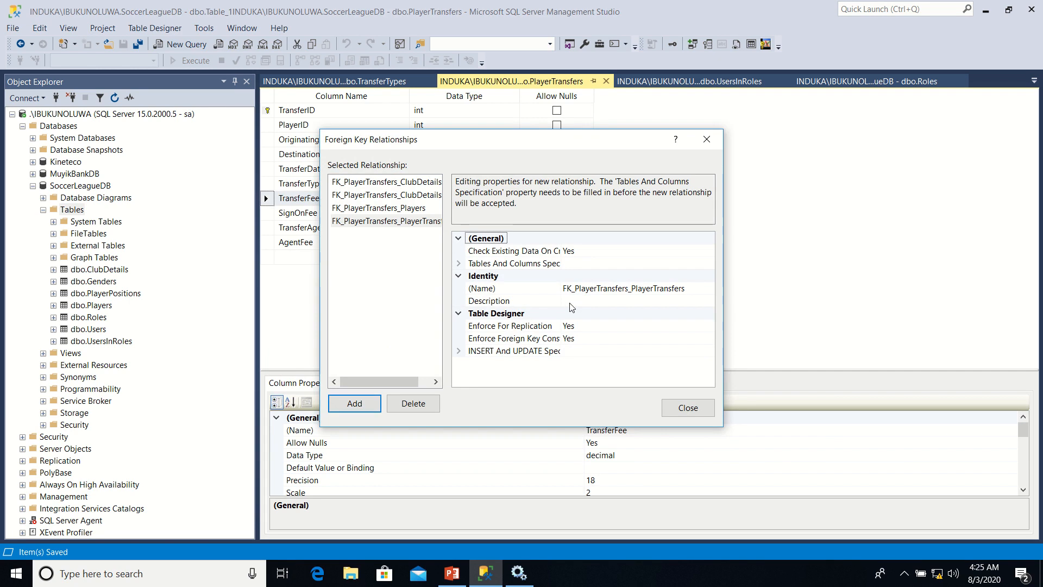
# Set the new relationship's primary key side to the TransferTypeID column of the TransferTypes table
pyautogui.click(669, 266)
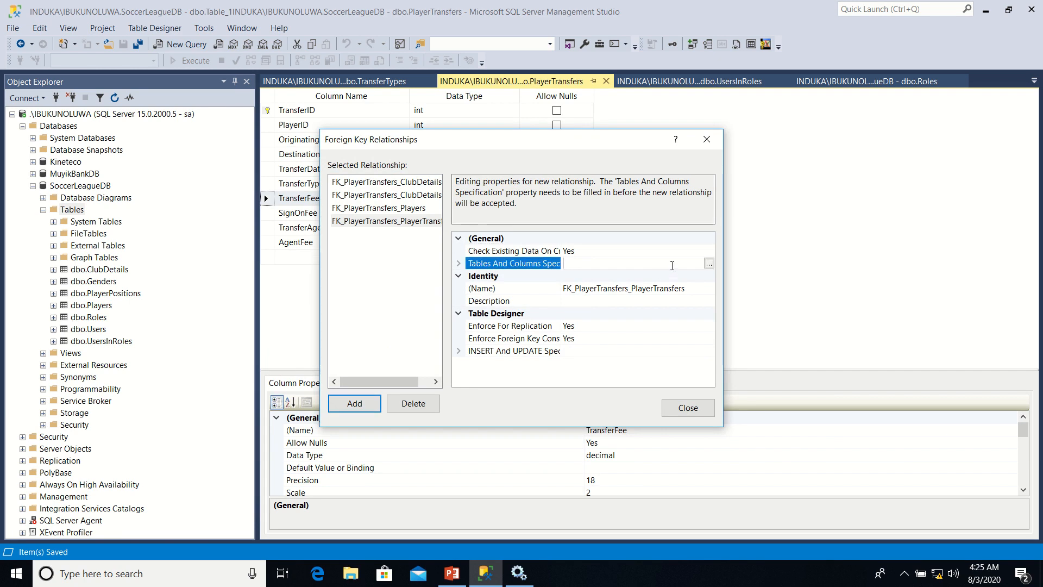
pyautogui.click(709, 265)
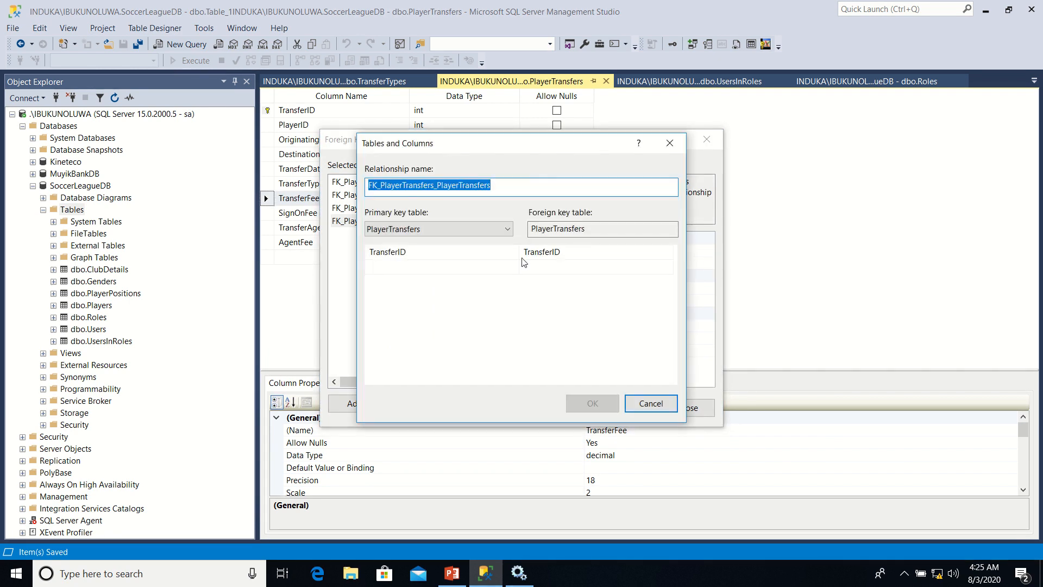
pyautogui.click(507, 230)
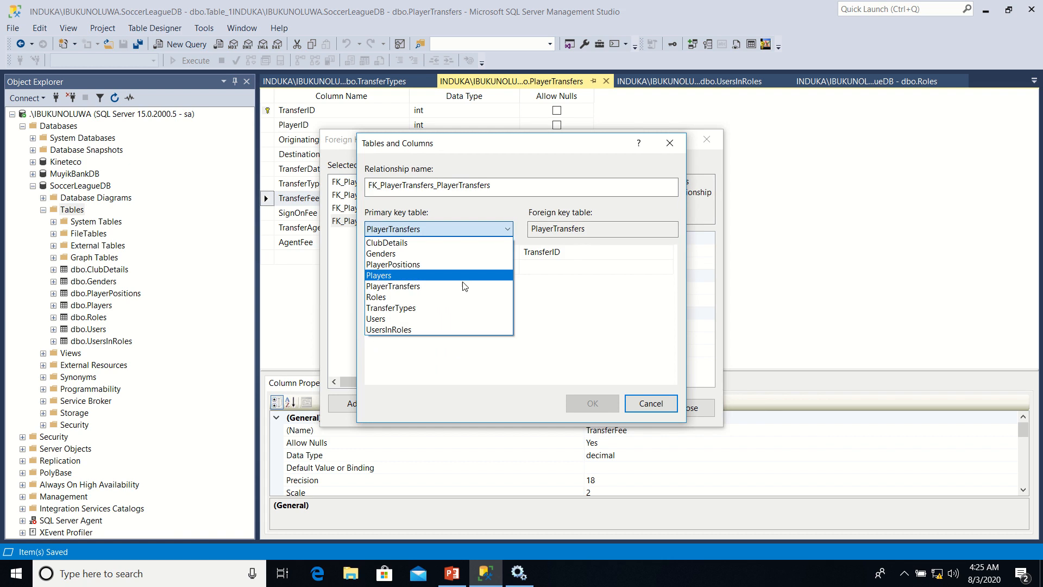
pyautogui.click(437, 308)
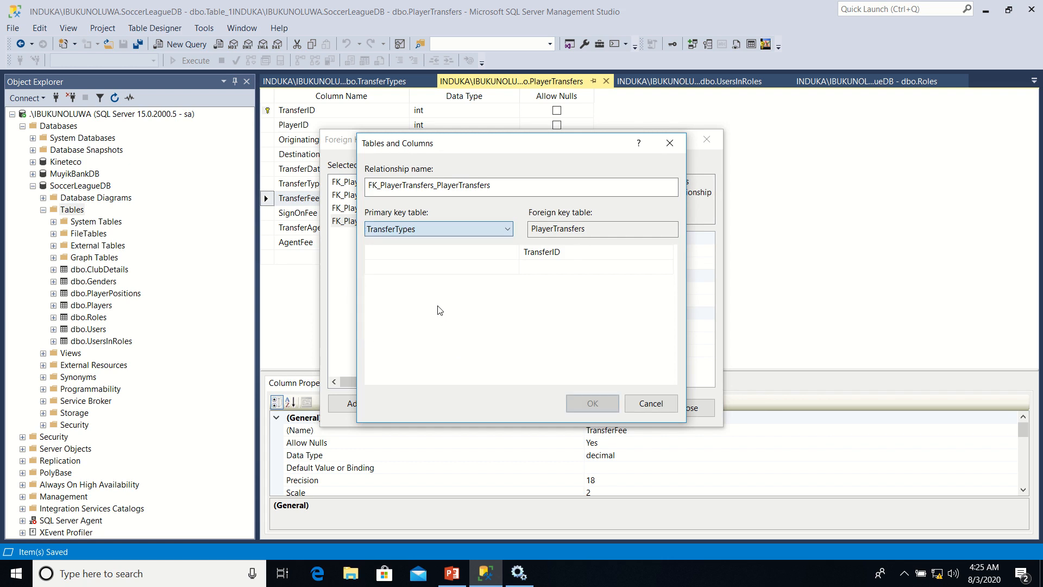
pyautogui.click(510, 253)
pyautogui.click(514, 252)
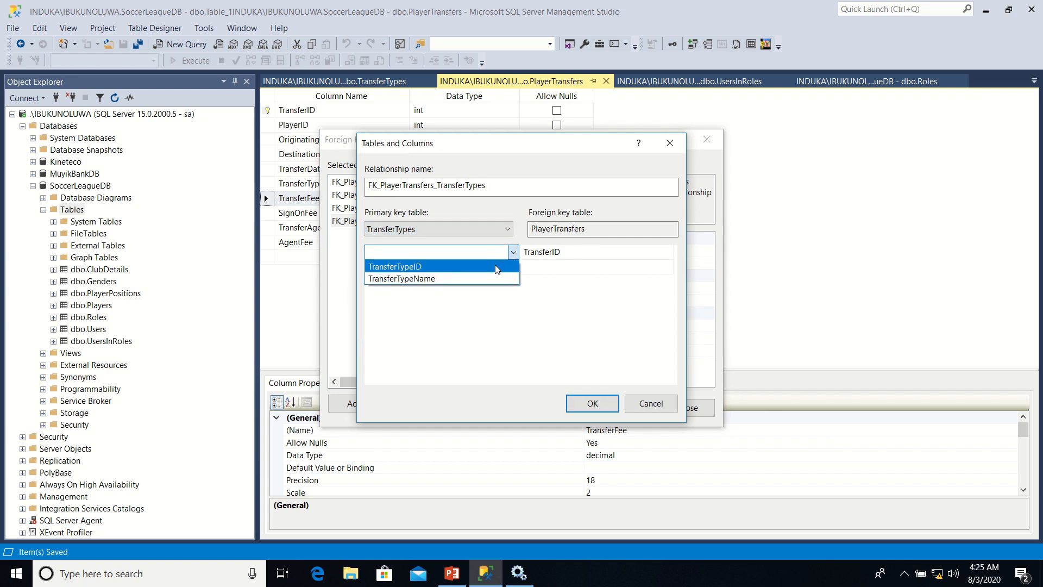
pyautogui.click(494, 266)
# Set the relationship's foreign key column in PlayerTransfers to TransferTypeID and accept the relationship
pyautogui.click(587, 255)
pyautogui.click(587, 255)
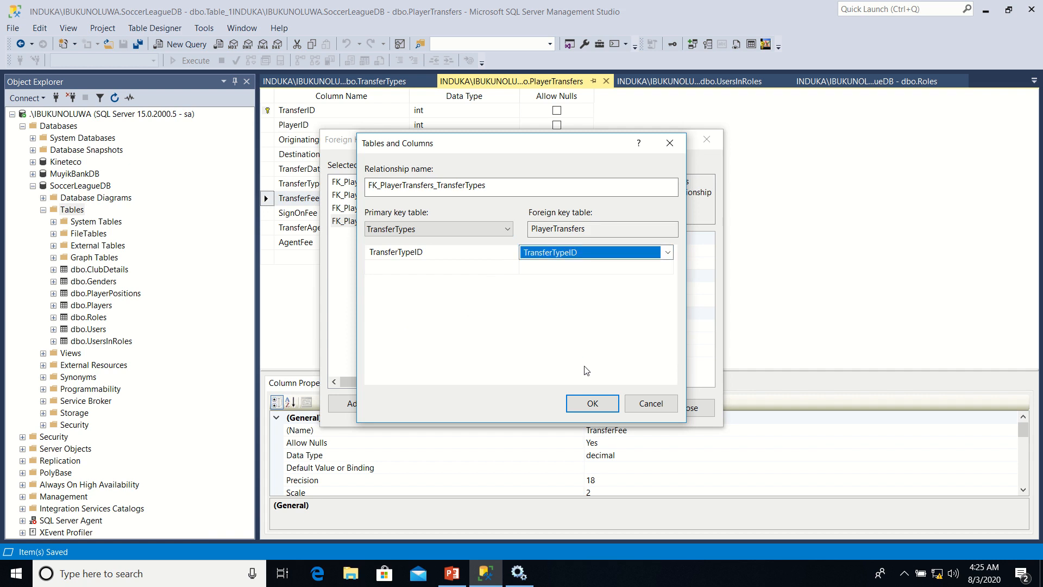
pyautogui.click(592, 404)
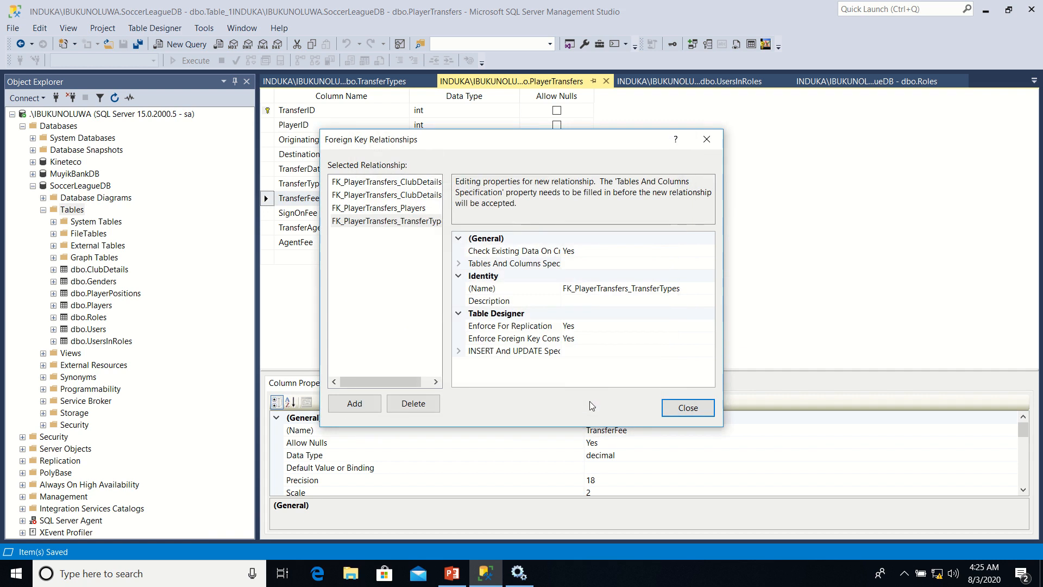
pyautogui.click(688, 408)
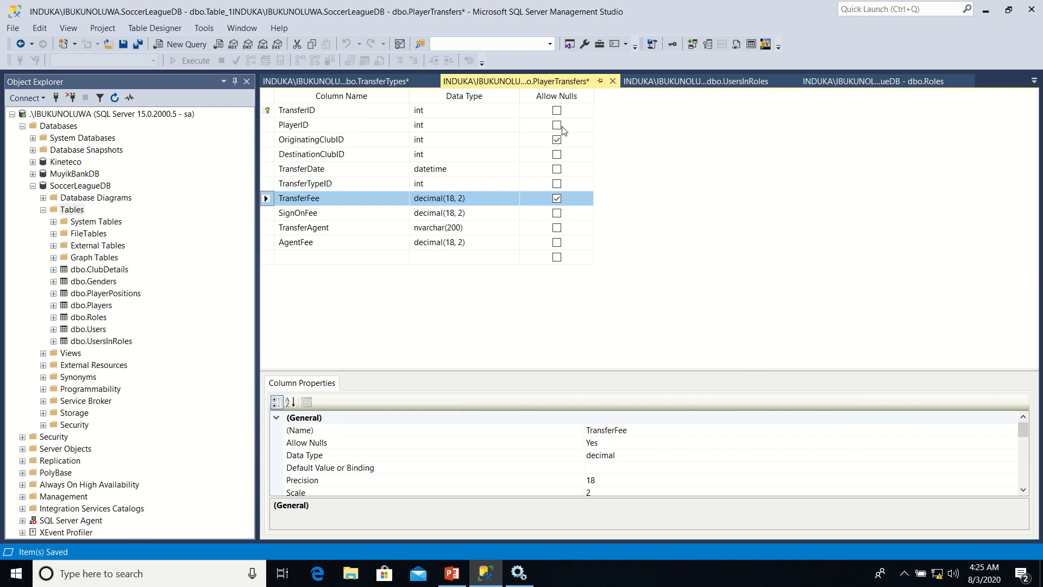
# Save the PlayerTransfers table and accept saving the related TransferTypes table with it
pyautogui.rightClick(547, 85)
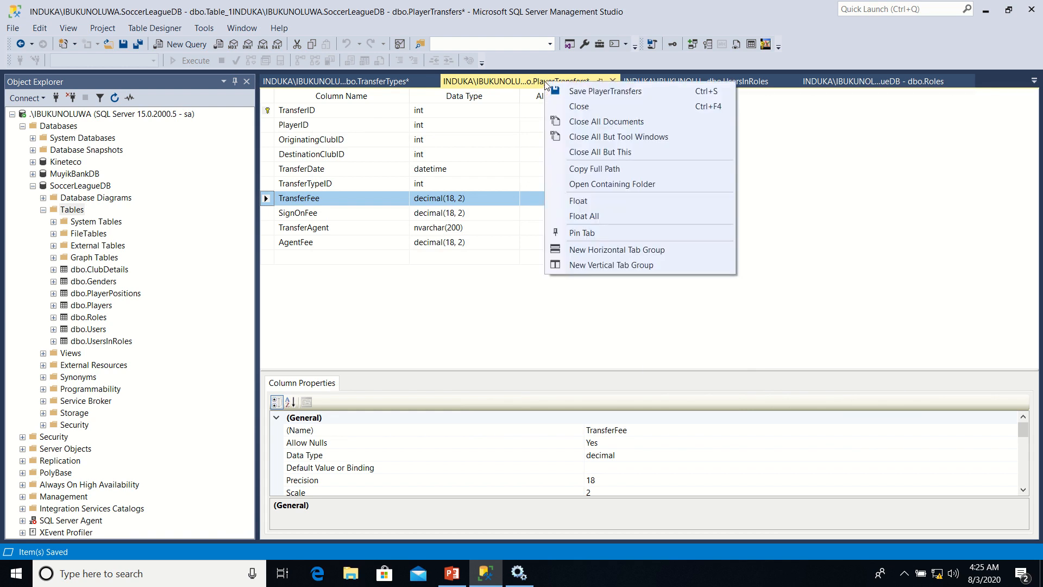
pyautogui.click(573, 92)
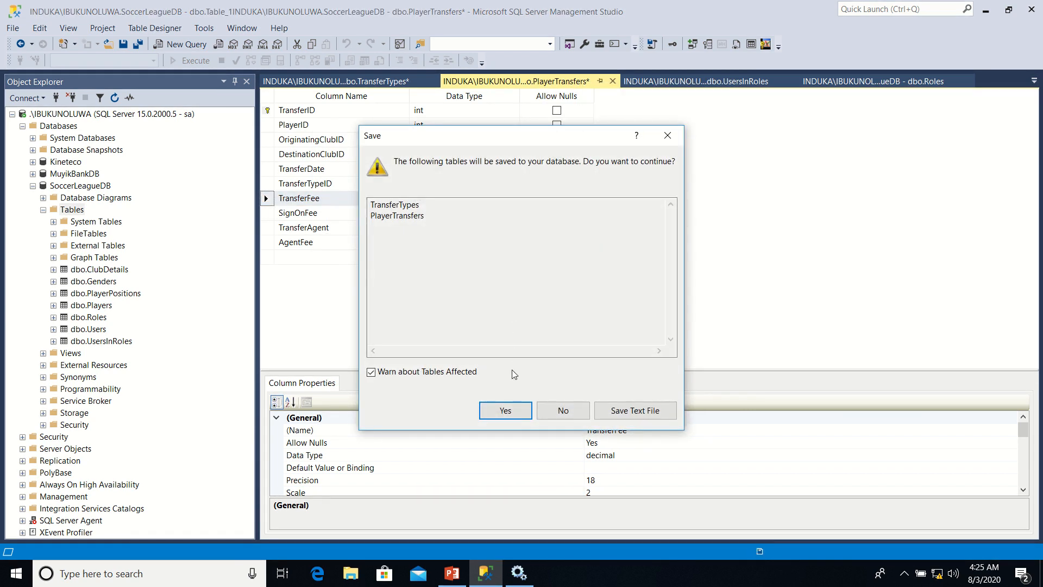
pyautogui.click(501, 414)
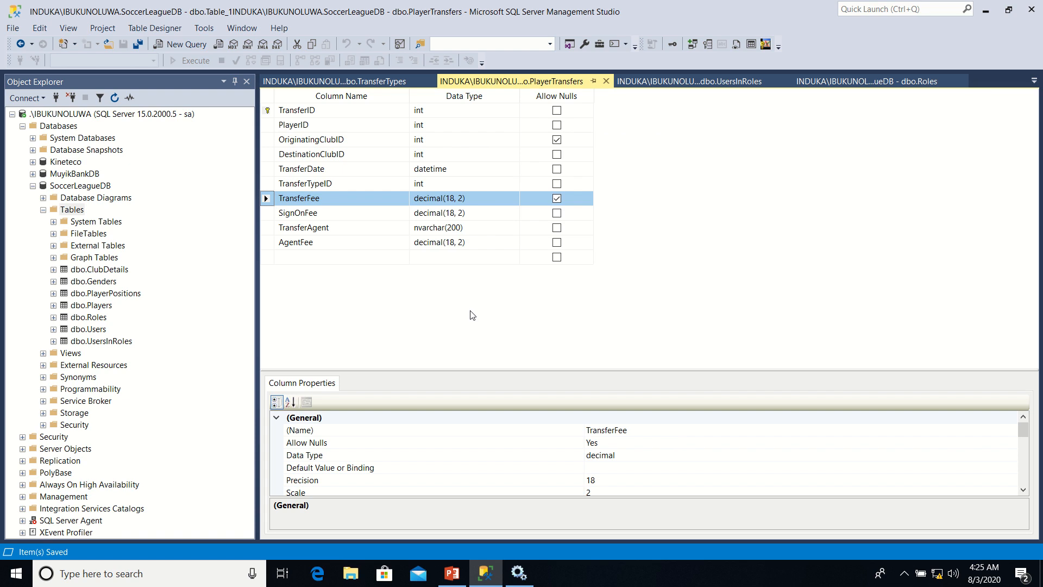
pyautogui.moveTo(467, 6)
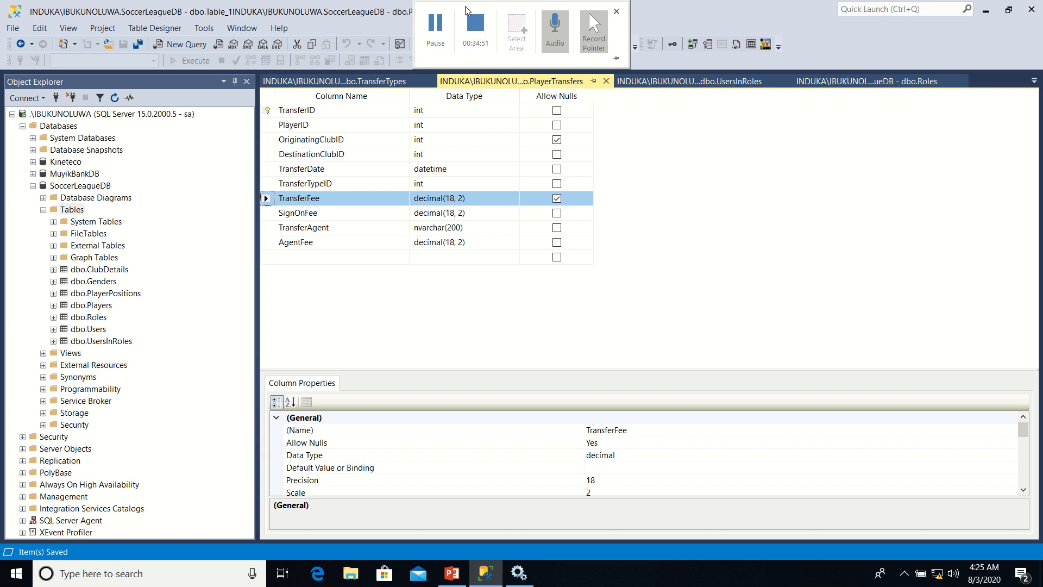